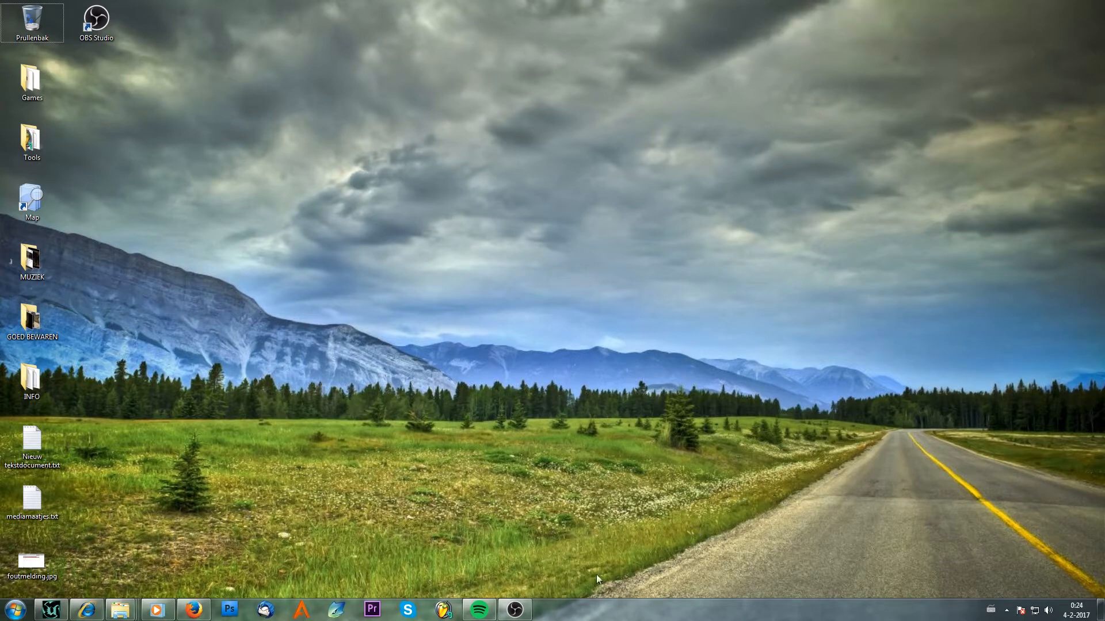
Bring up the editor and minimize the Actor Classes and Textures windows.
click(50, 610)
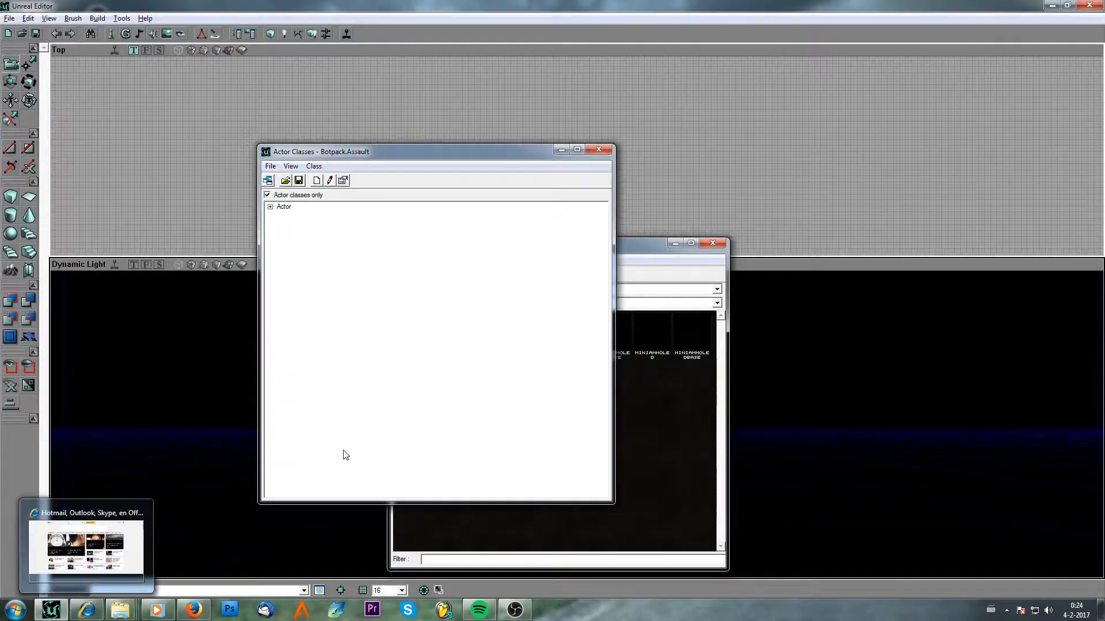
click(561, 149)
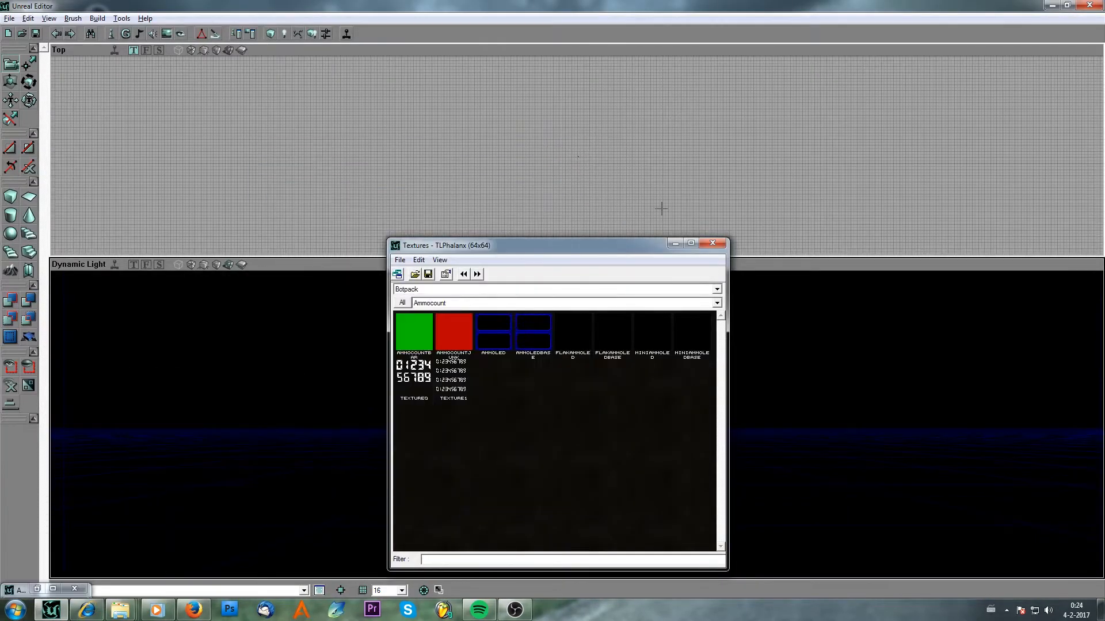
click(674, 244)
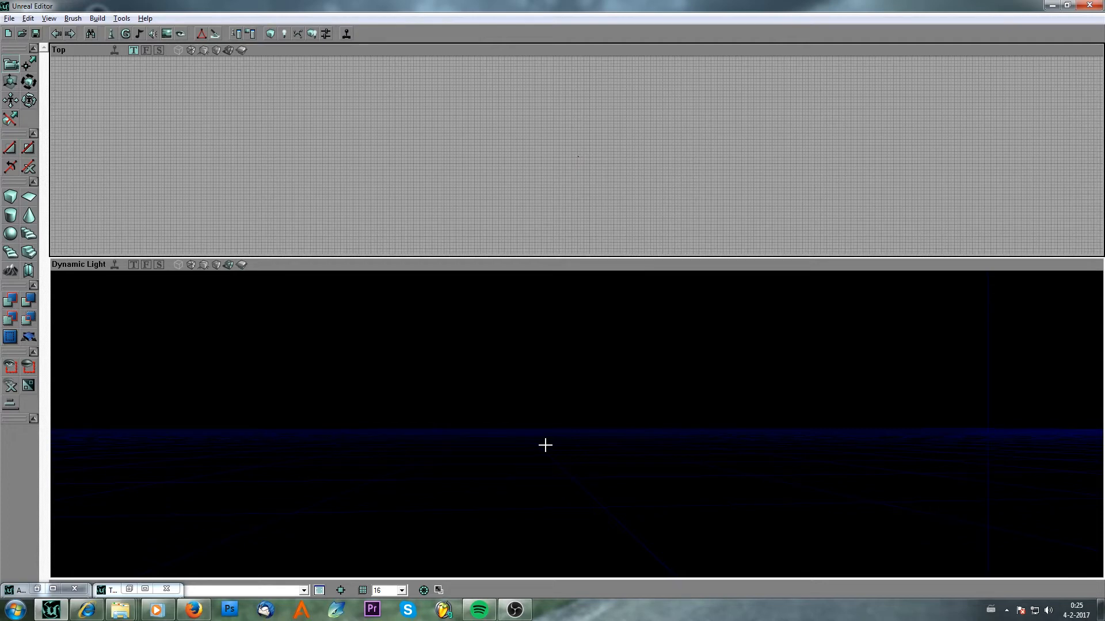
Build a cube brush with height 512, width 1024 and breadth 1024.
click(11, 197)
right_drag(439, 445, 459, 453)
right_click(458, 453)
drag(425, 440, 422, 421)
right_click(11, 199)
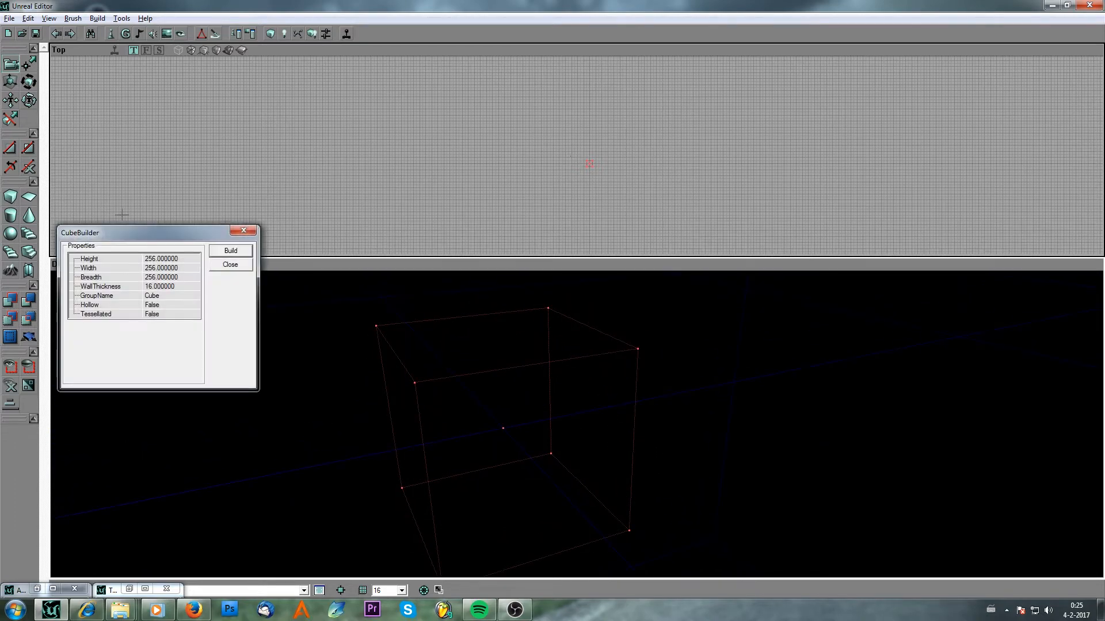
click(173, 268)
click(173, 259)
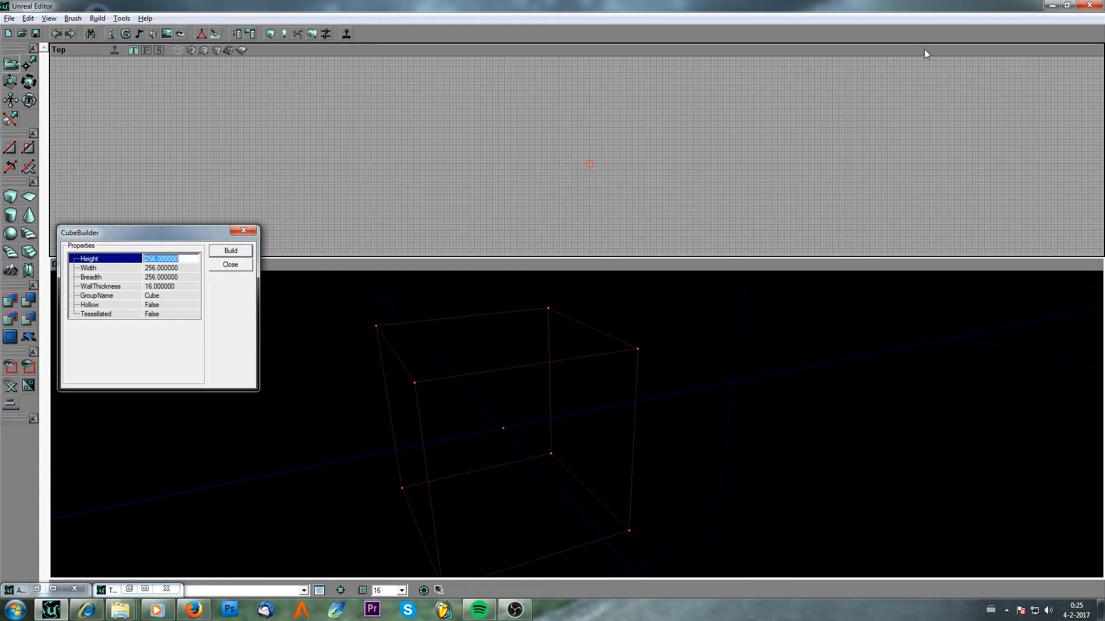
text(512)
key(Tab)
text(10)
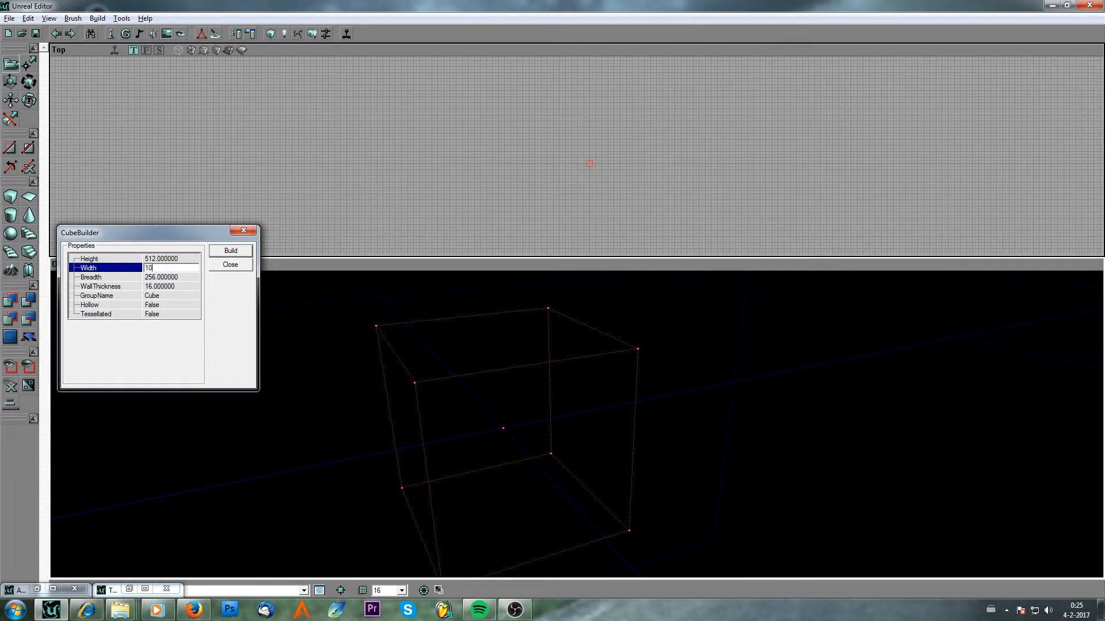
text(424)
key(Tab)
text(10244)
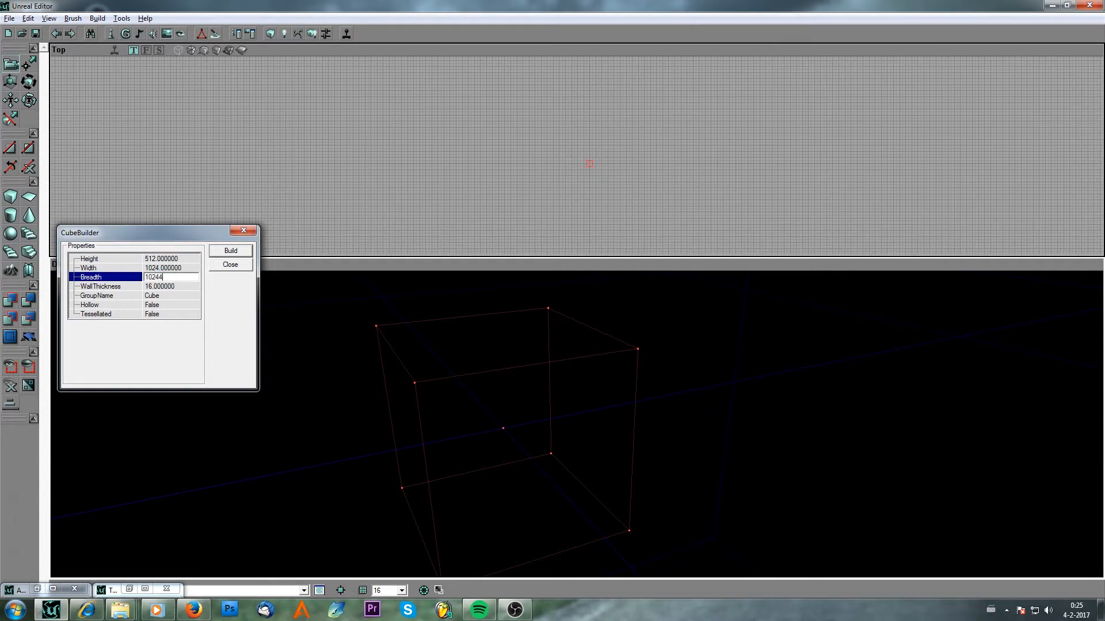
key(BackSpace)
click(231, 251)
click(237, 267)
Pick the ClifCon7 texture from the UTech1 package's Wall group.
drag(471, 407, 471, 446)
right_drag(471, 407, 471, 368)
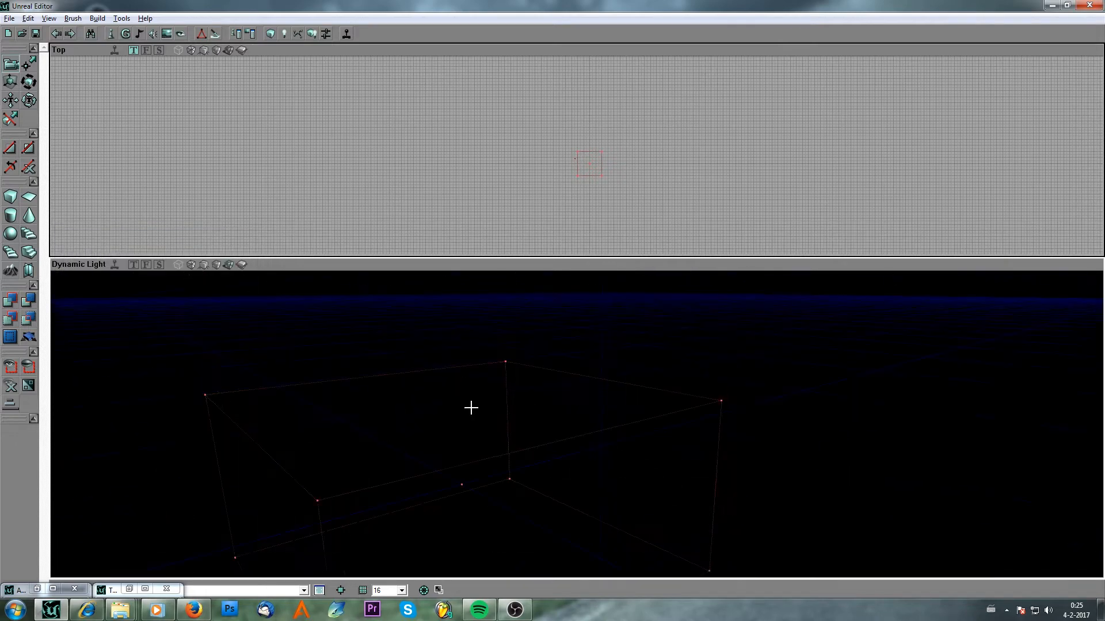
drag(237, 360, 253, 384)
drag(368, 409, 367, 388)
click(173, 34)
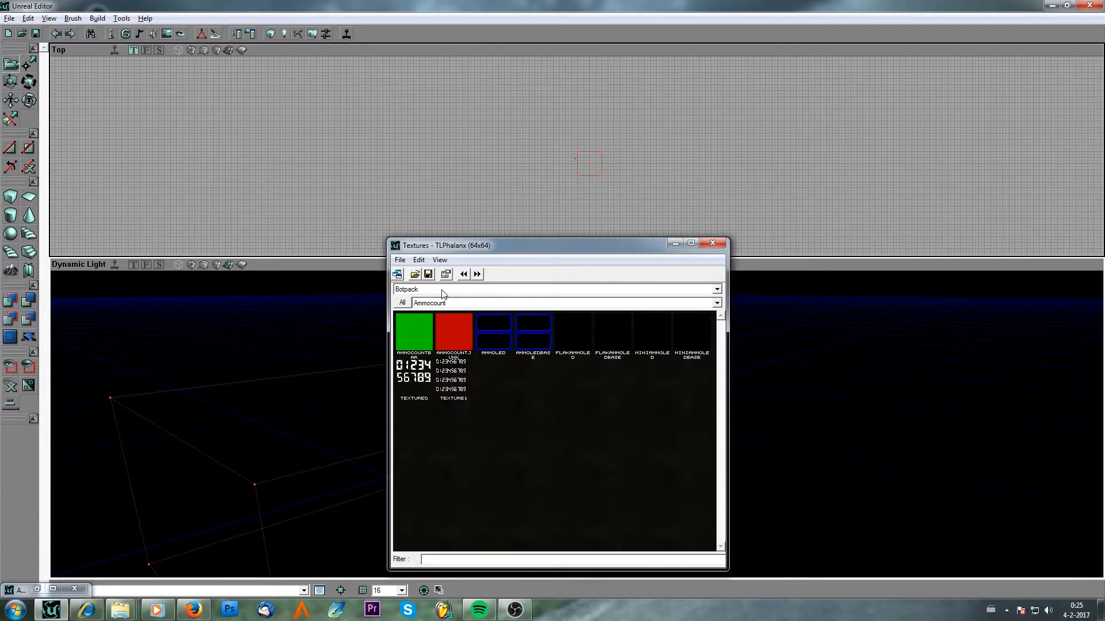
click(444, 290)
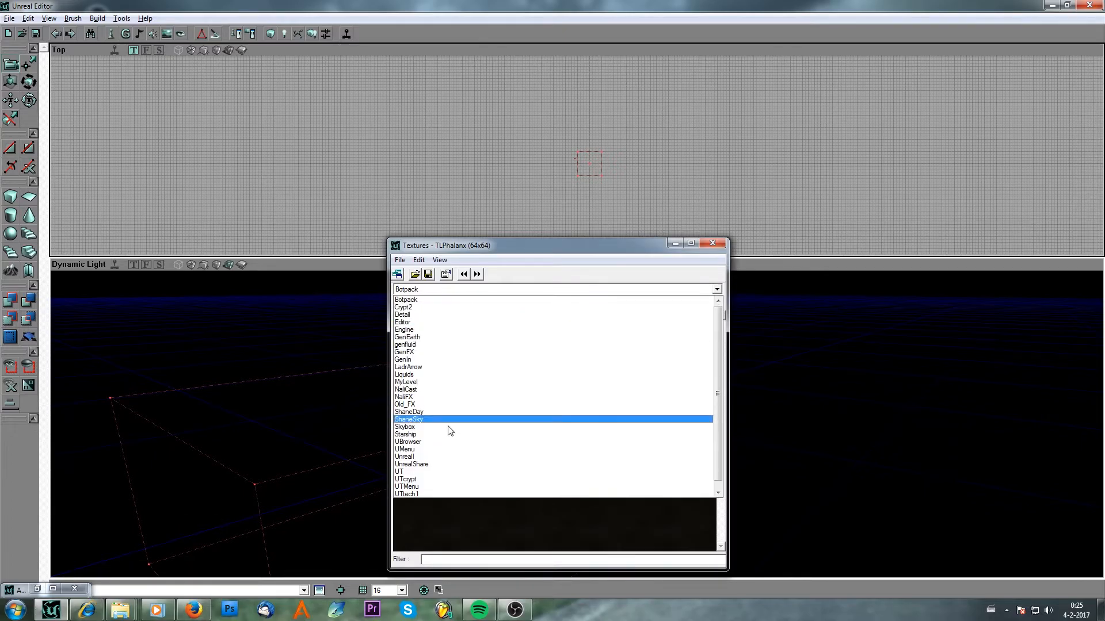
click(447, 493)
click(449, 304)
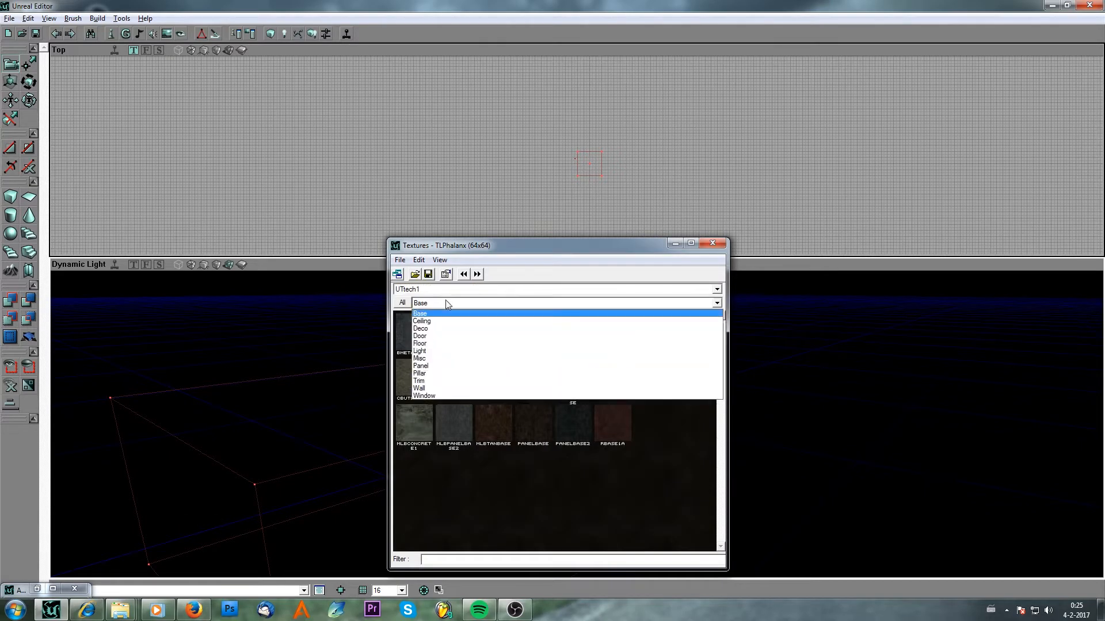
click(445, 389)
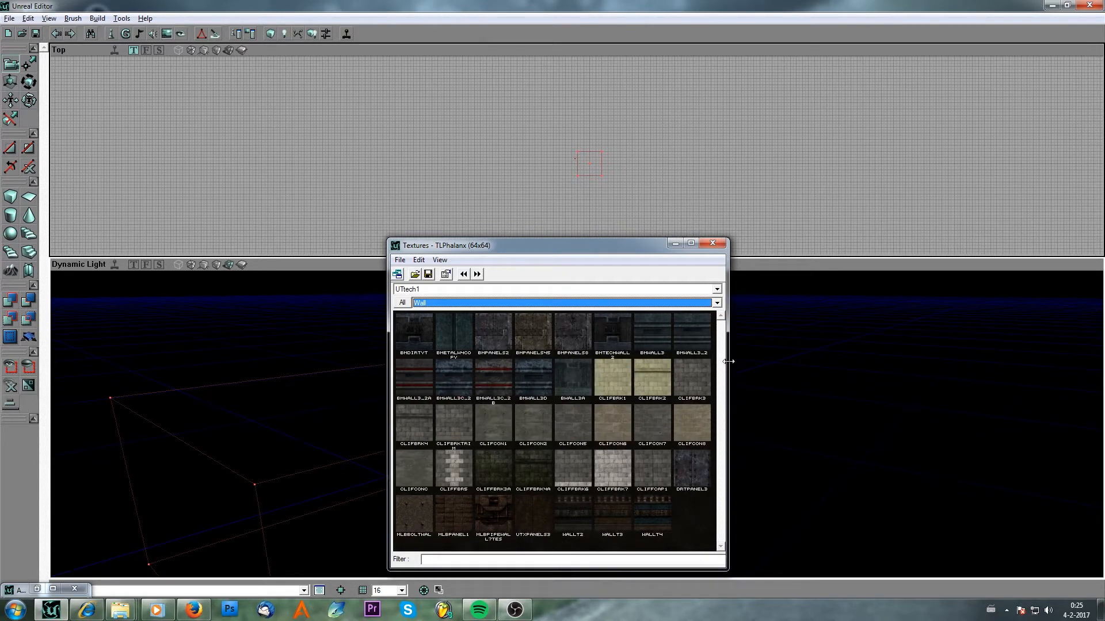
click(656, 426)
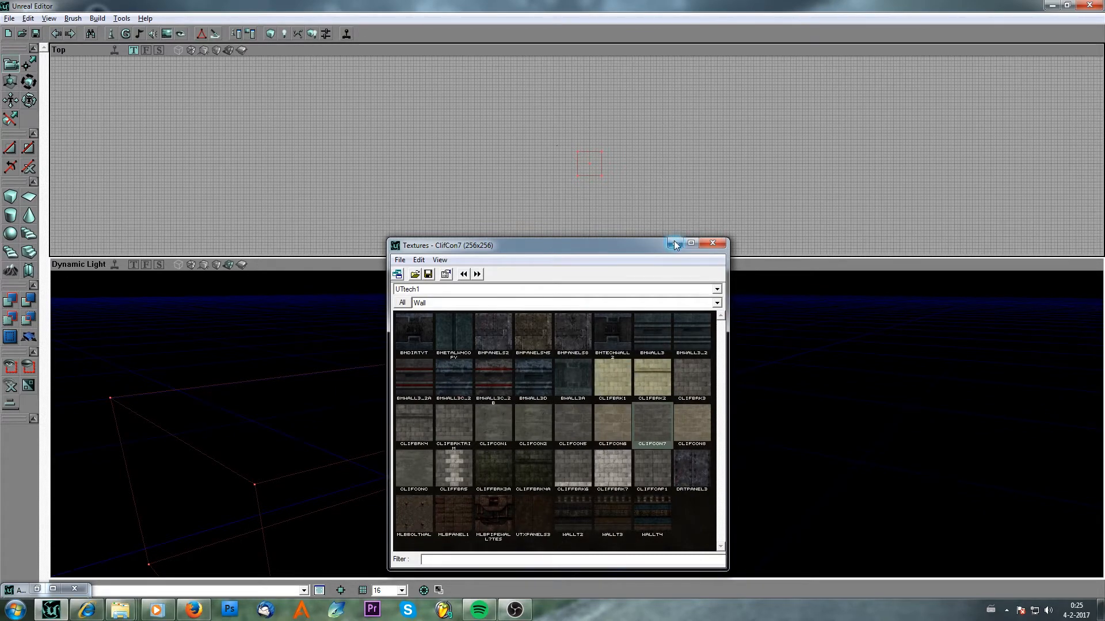
Subtract the cube brush to carve out a room.
click(675, 244)
drag(700, 350, 74, 271)
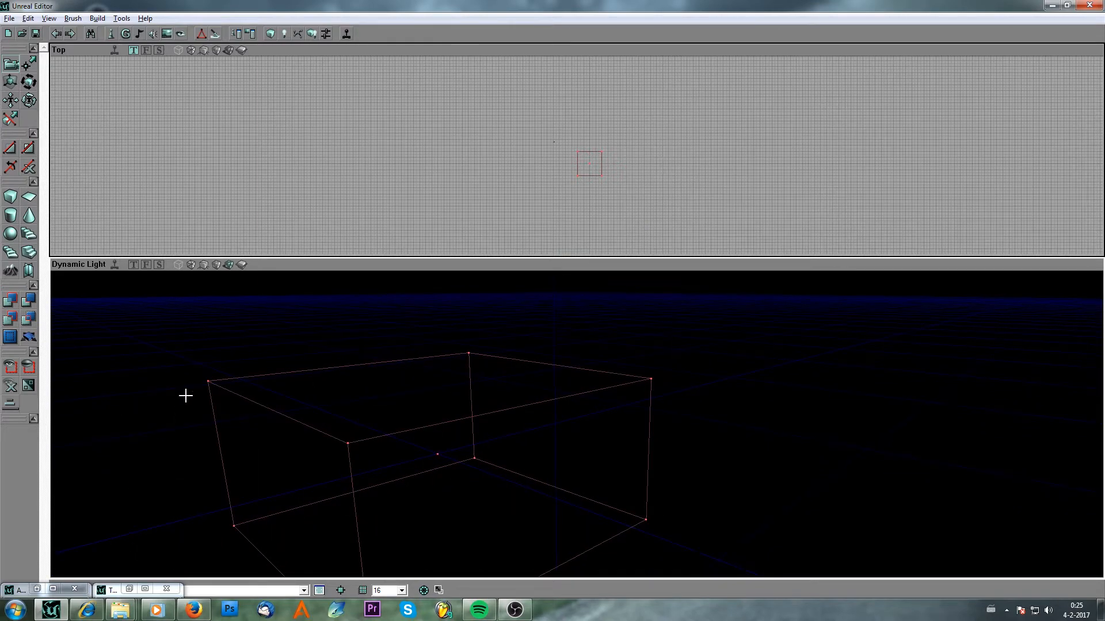
click(28, 299)
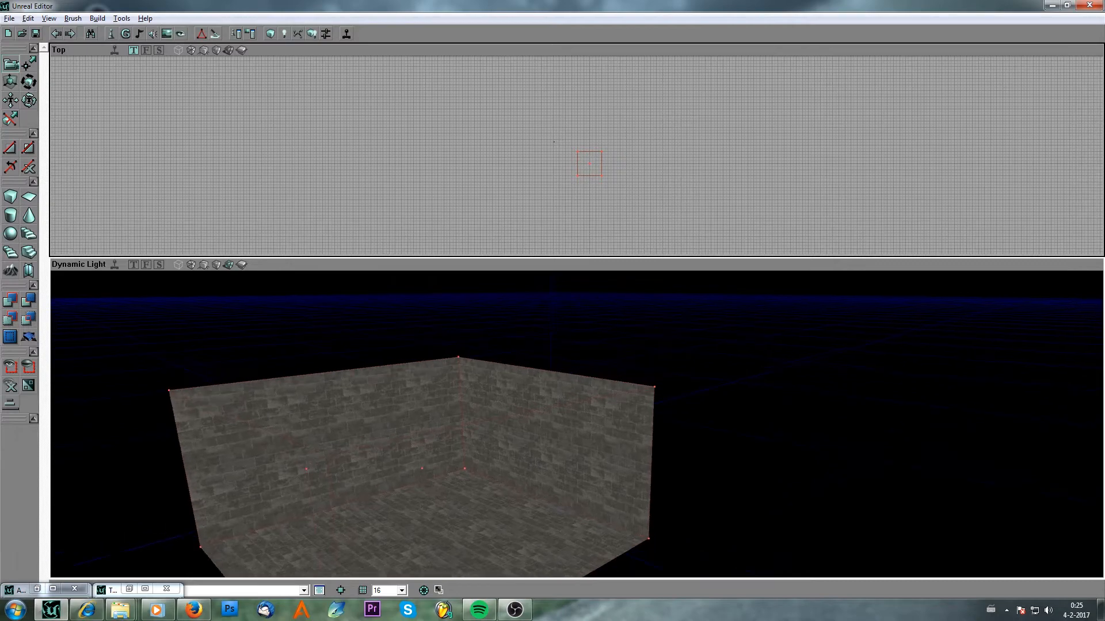
Apply the pmbfloor-B texture from the UTech1 Floor group to the room's floor.
click(167, 33)
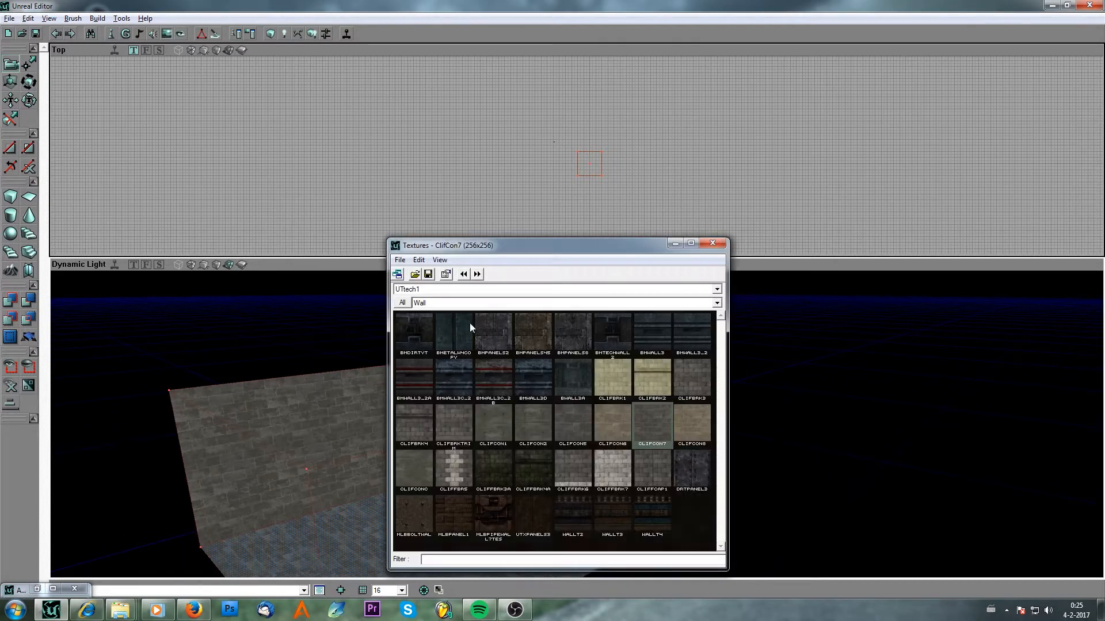
click(473, 304)
click(459, 343)
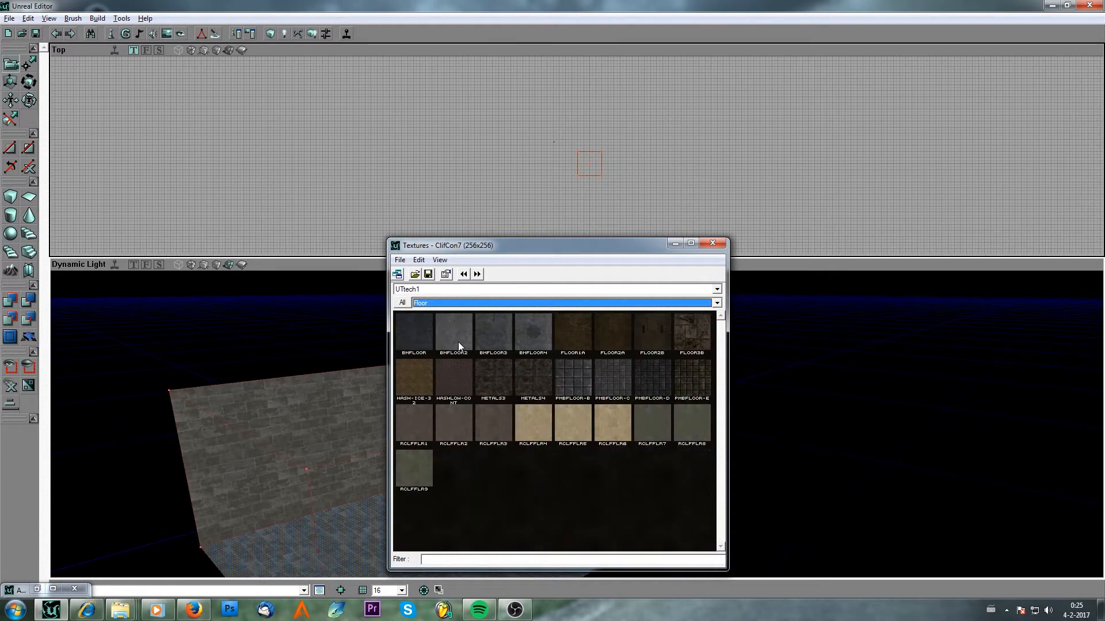
click(574, 379)
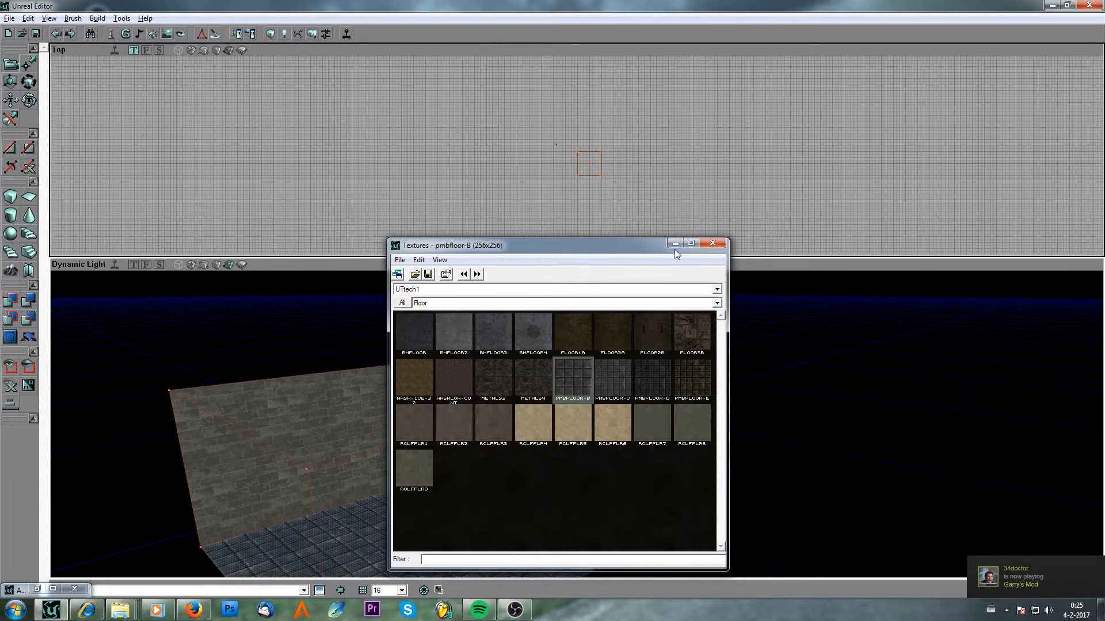
click(675, 244)
Select the room's ceiling and apply the nmceiling5 texture from the UTech1 Ceiling group.
mouse_move(485, 440)
right_down()
mouse_move(485, 403)
mouse_move(485, 441)
right_up()
drag(485, 441, 485, 426)
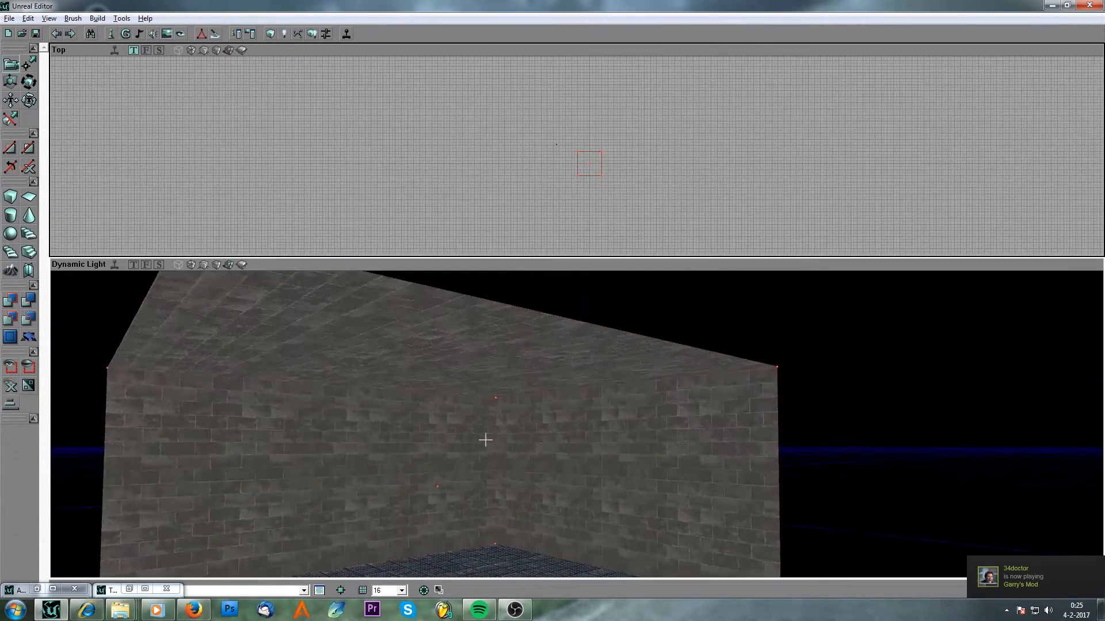
click(451, 352)
click(166, 33)
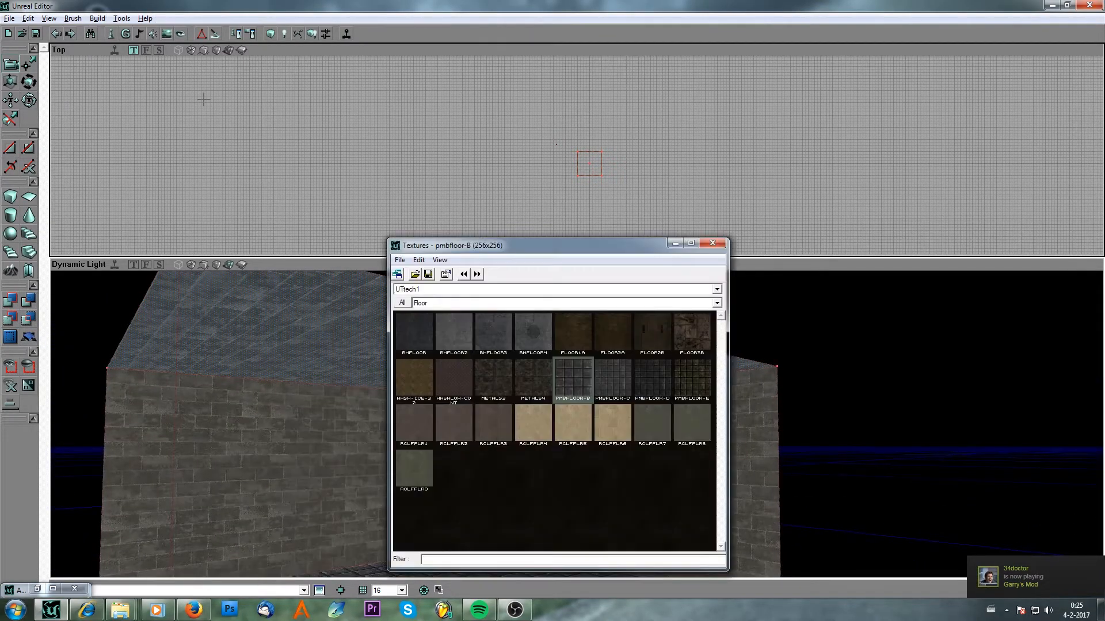
click(465, 300)
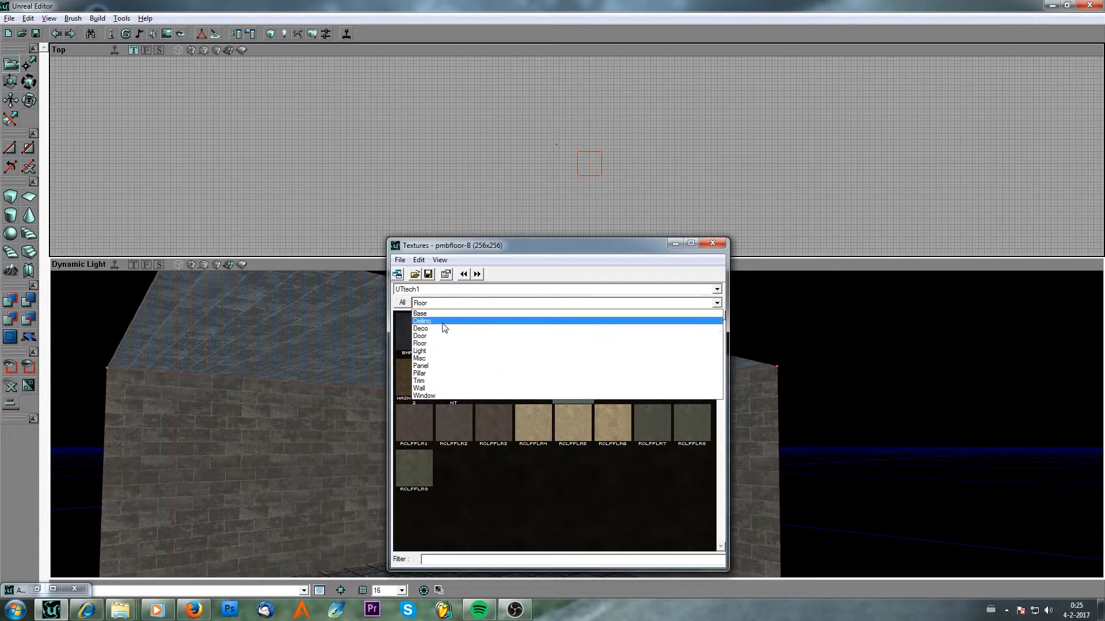
click(443, 323)
click(493, 337)
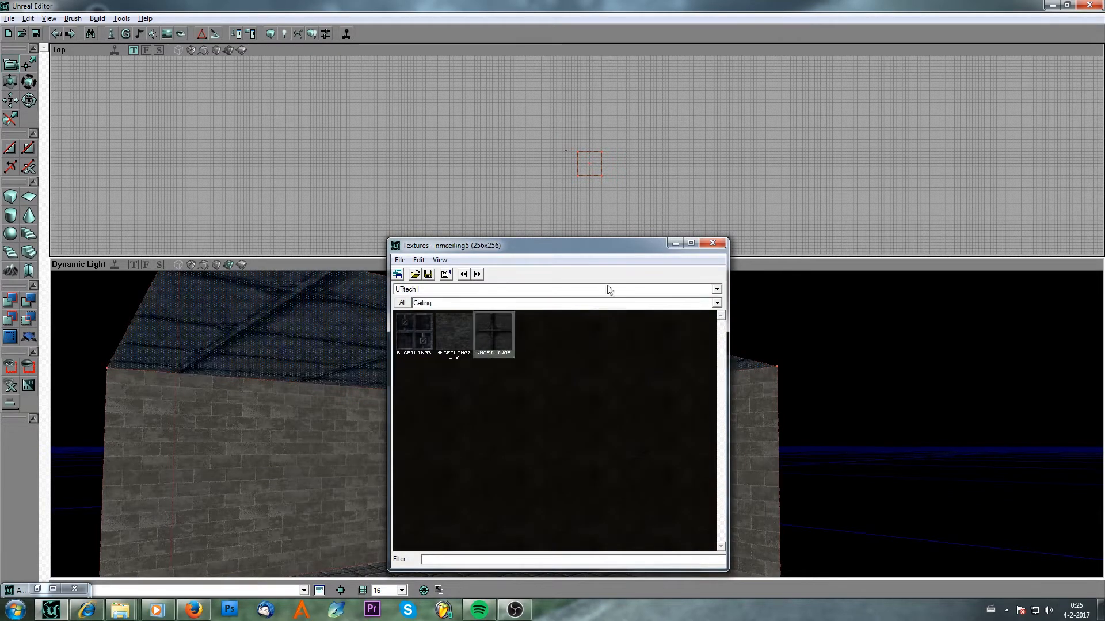
click(675, 243)
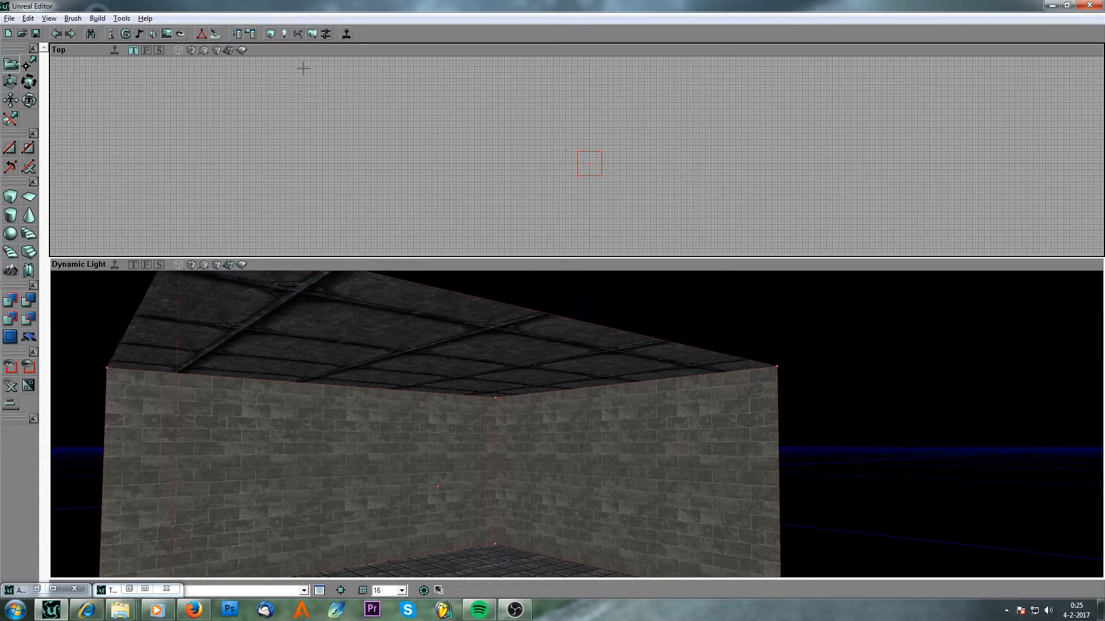
Rebuild the map and save it as AS-TUTUTUTU1.
click(311, 33)
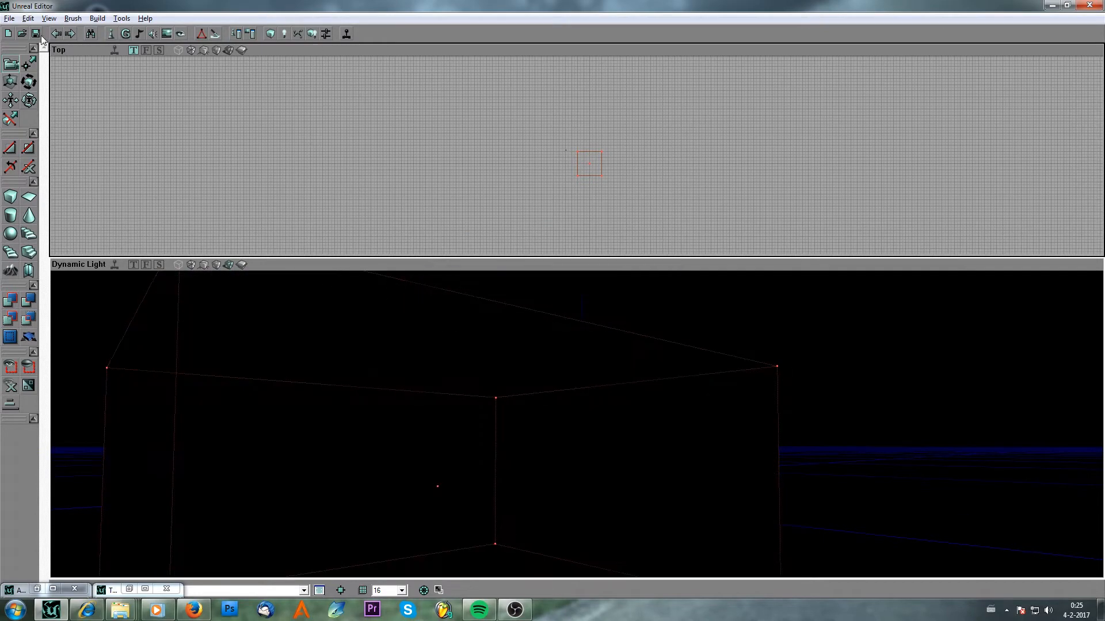
key(ctrl+s)
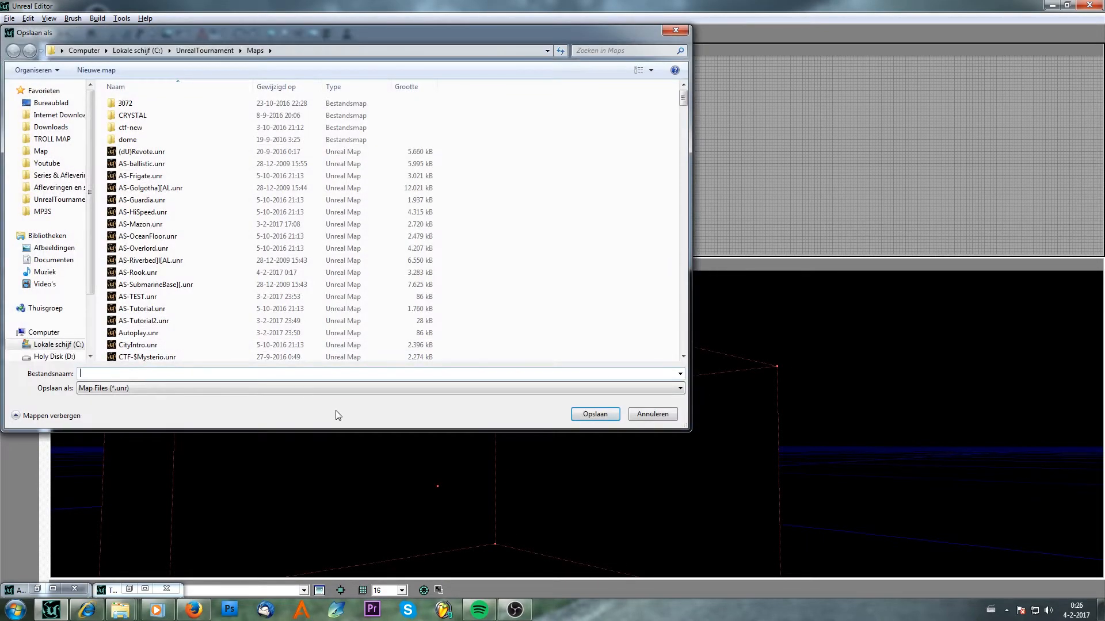
text(AS-)
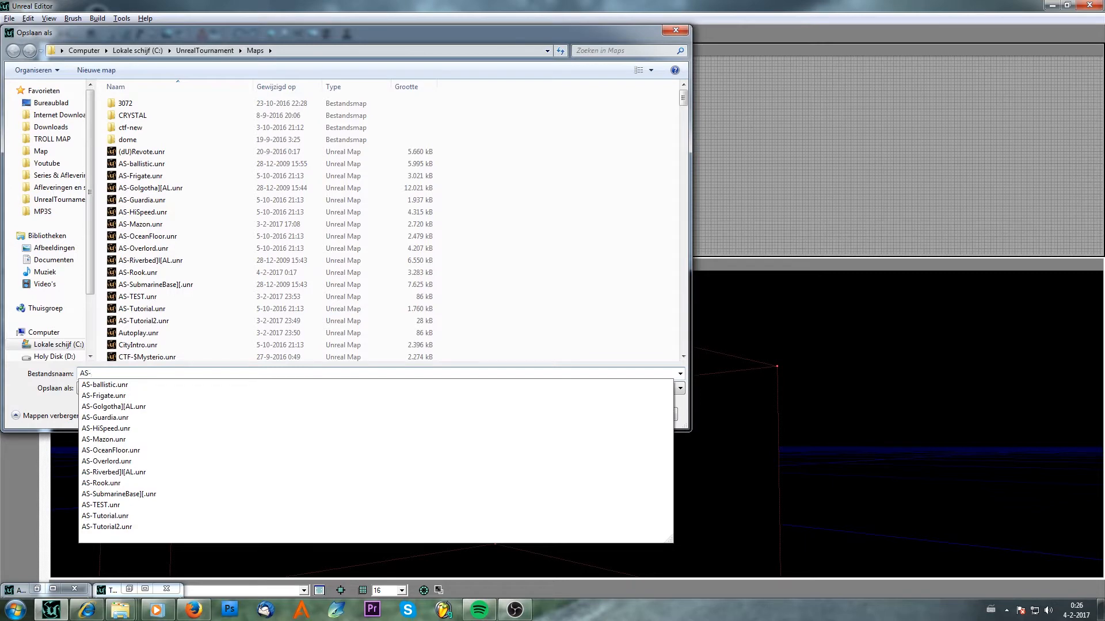
text(TUT)
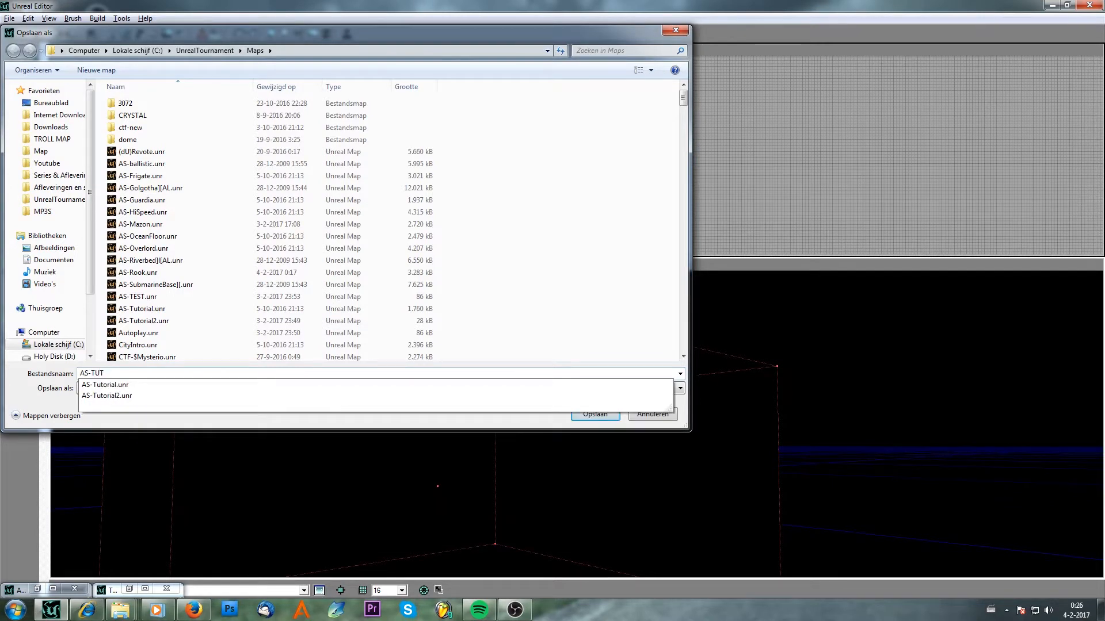
text(UTUTU)
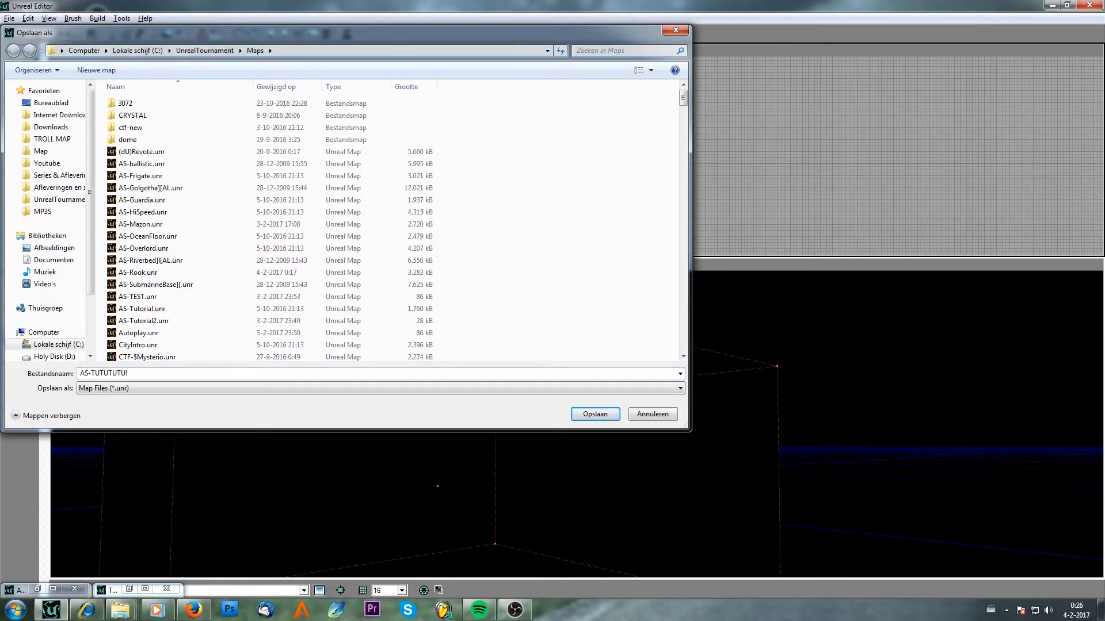
text(1)
key(Return)
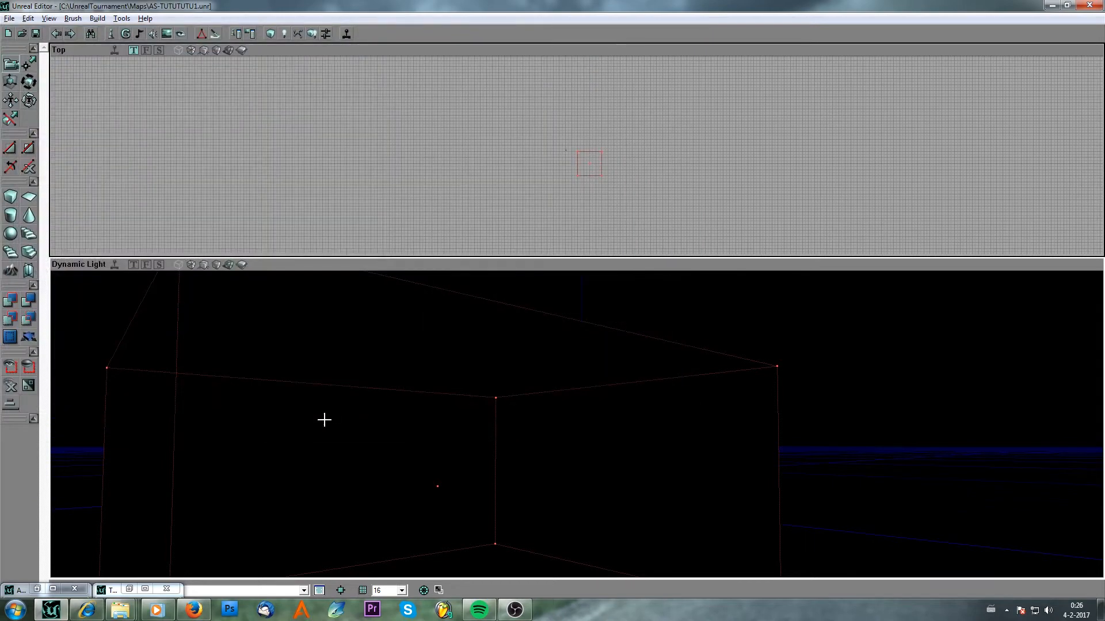
Add a light to the room's floor and rebuild the map.
click(216, 265)
right_drag(402, 346, 402, 385)
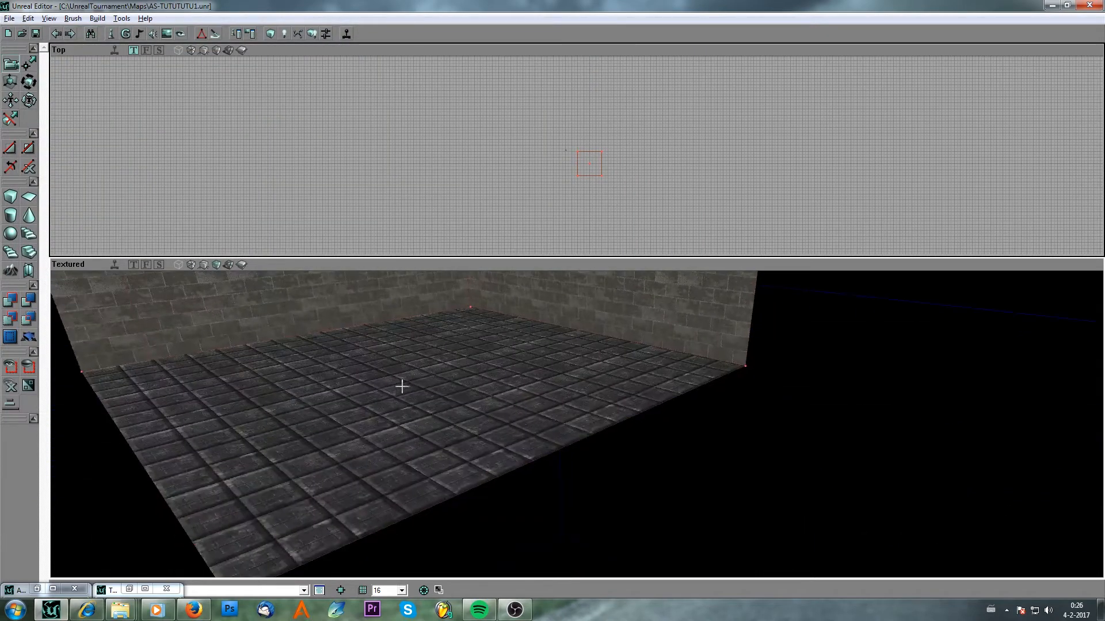
right_click(403, 381)
click(444, 417)
right_drag(437, 394, 437, 348)
click(314, 33)
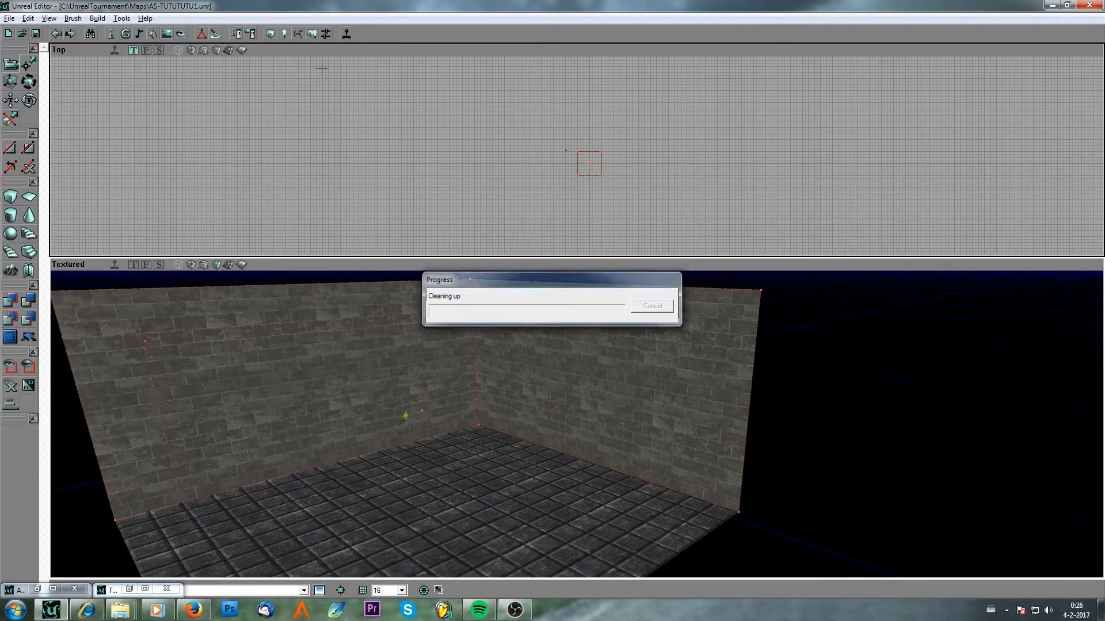
Duplicate the room several times, moving each copy further along a row in the top view.
click(241, 265)
mouse_move(409, 447)
mouse_down()
mouse_move(463, 440)
mouse_move(460, 427)
mouse_move(572, 299)
mouse_up()
scroll(592, 202, up, 4)
mouse_move(632, 162)
mouse_down()
mouse_move(631, 181)
mouse_move(530, 80)
mouse_up()
scroll(631, 181, up, 3)
mouse_move(724, 201)
mouse_down()
mouse_move(569, 187)
mouse_move(763, 187)
mouse_up()
key(ctrl+w)
scroll(569, 188, up, 3)
key(ctrl+w)
mouse_move(569, 187)
ctrl+mouse_down()
mouse_move(761, 185)
mouse_move(447, 192)
ctrl+mouse_up()
key(ctrl+w)
ctrl+drag(447, 192, 652, 193)
key(ctrl+w)
drag(651, 193, 566, 196)
ctrl+drag(565, 197, 750, 196)
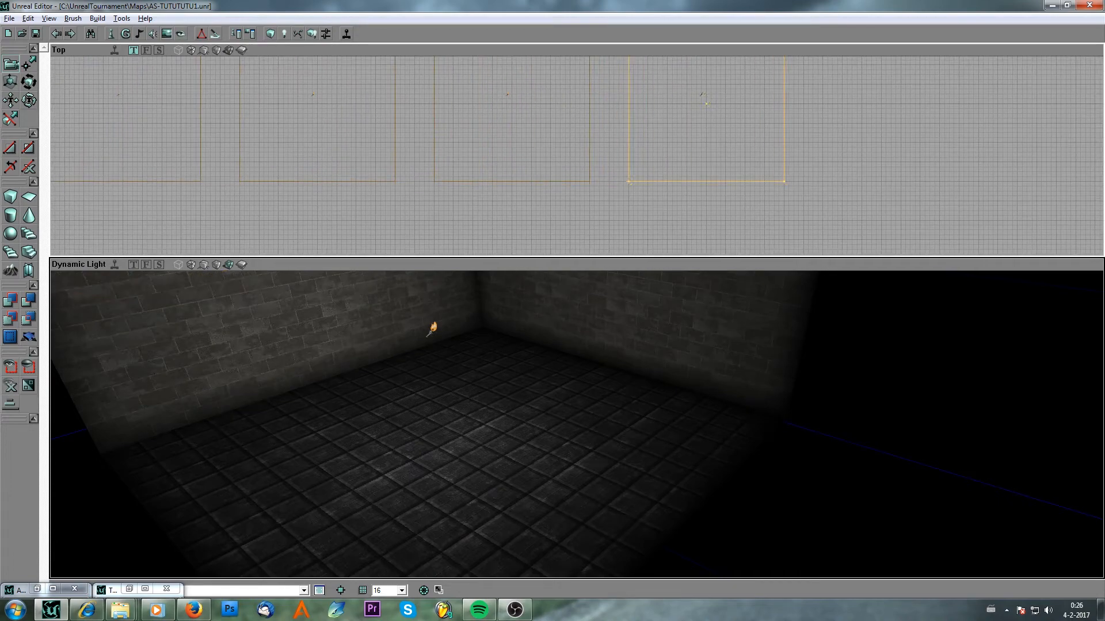
Deselect the copies and rebuild the map with the duplicated rooms.
click(639, 168)
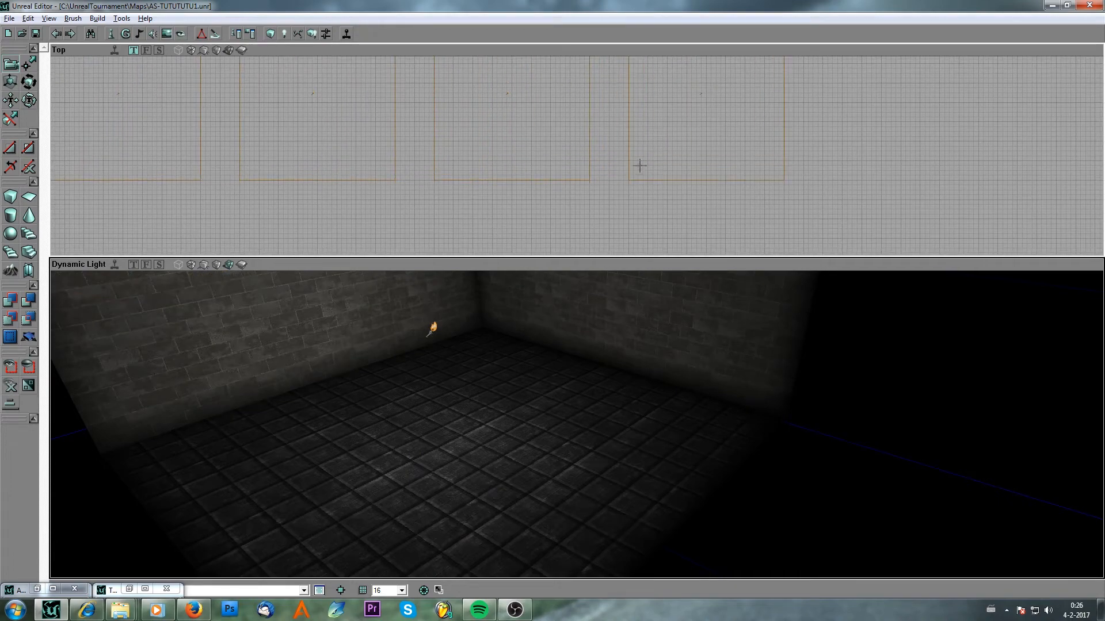
click(316, 35)
drag(476, 340, 490, 448)
right_drag(489, 449, 530, 403)
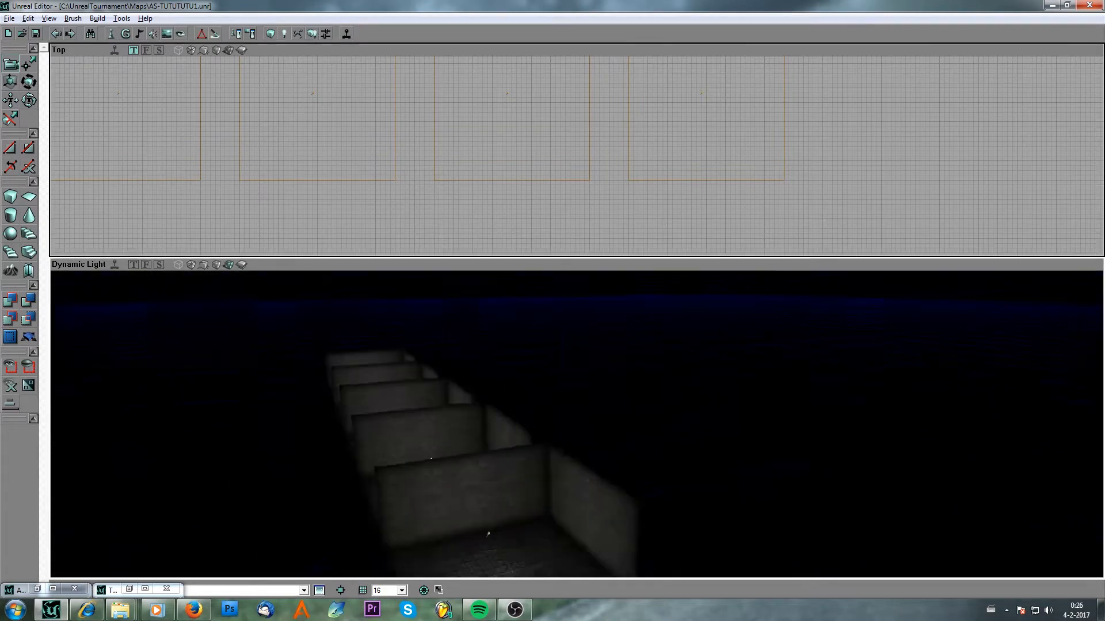
drag(530, 403, 486, 365)
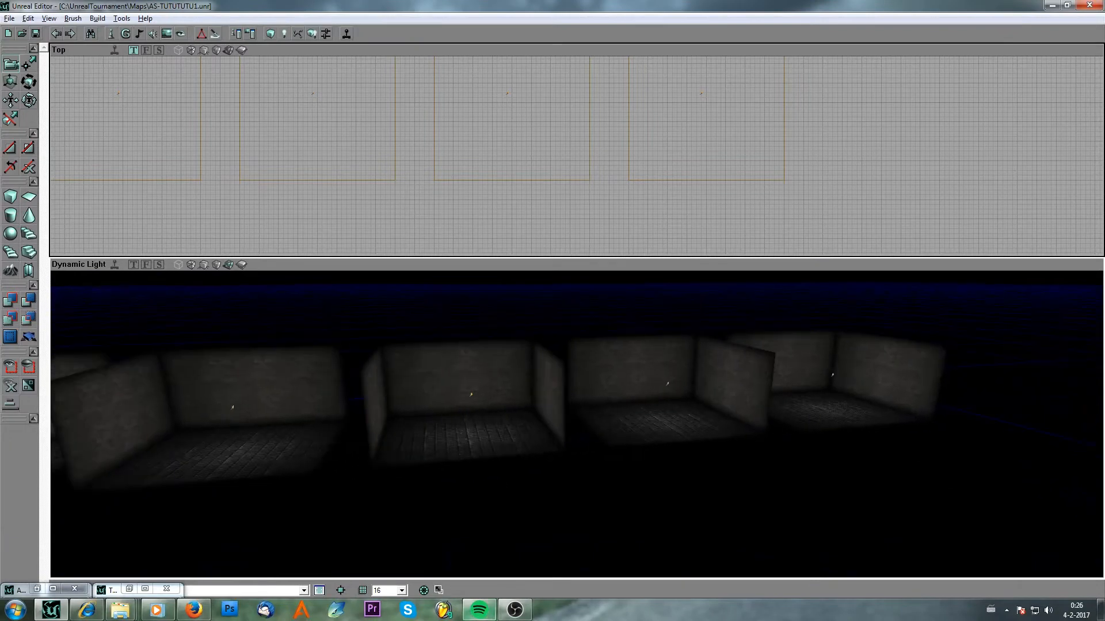
Orbit around the row of duplicated rooms in the perspective view to inspect them.
mouse_move(491, 608)
drag(585, 446, 586, 447)
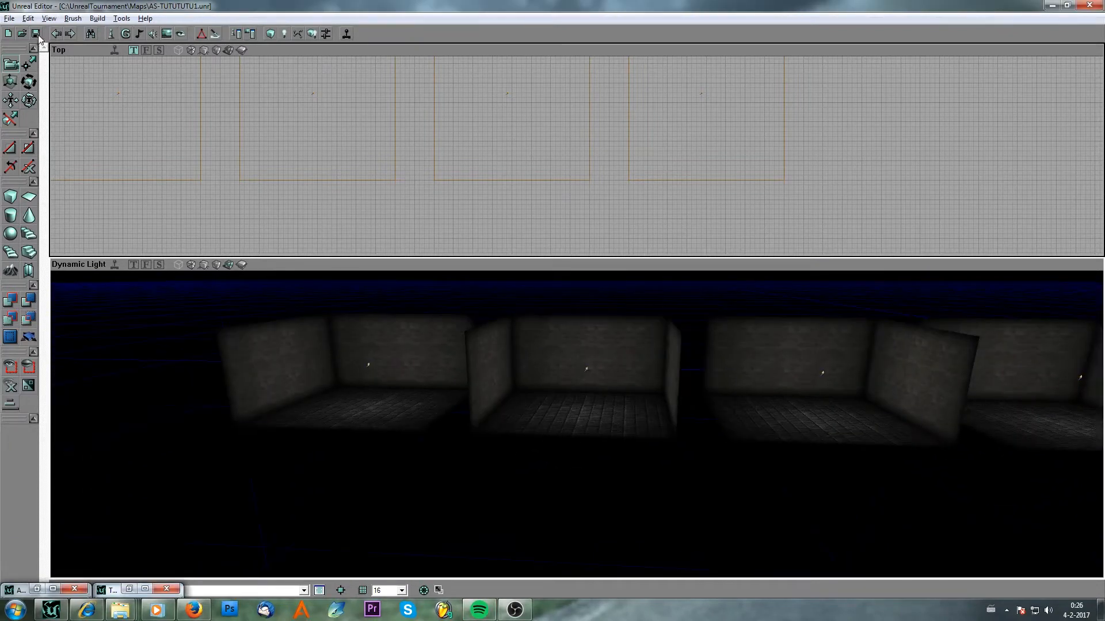
drag(499, 395, 499, 396)
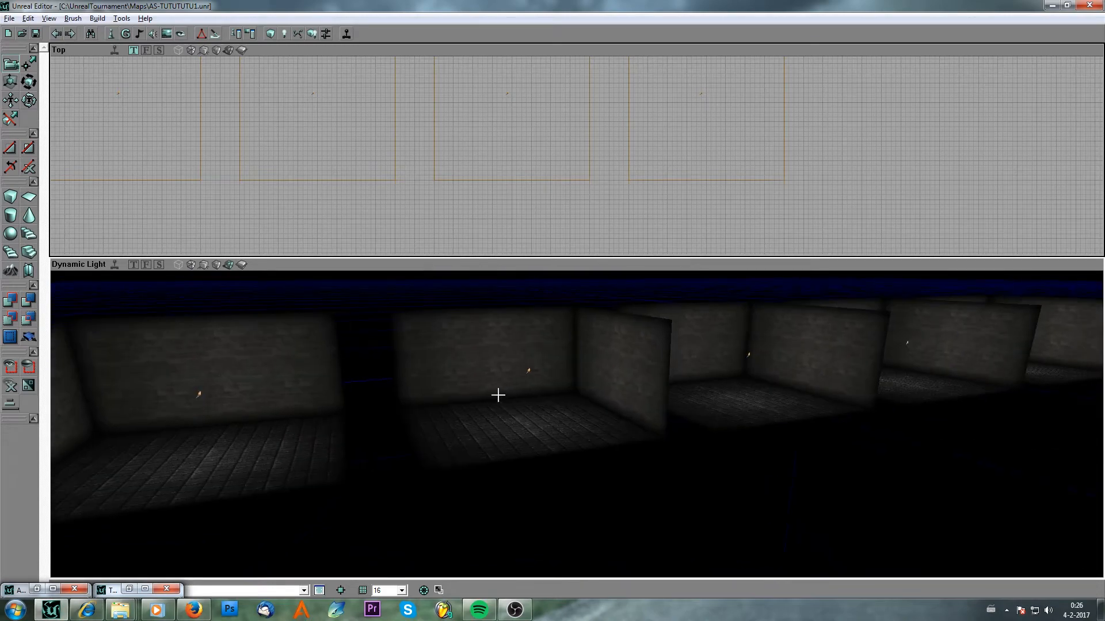
drag(512, 196, 512, 195)
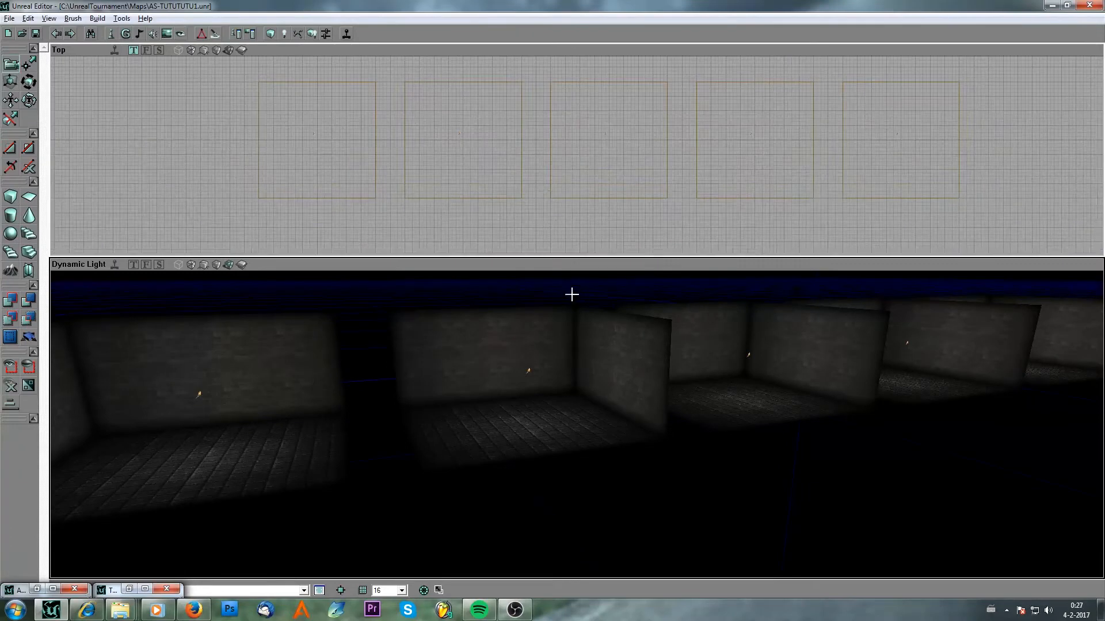
drag(271, 402, 67, 409)
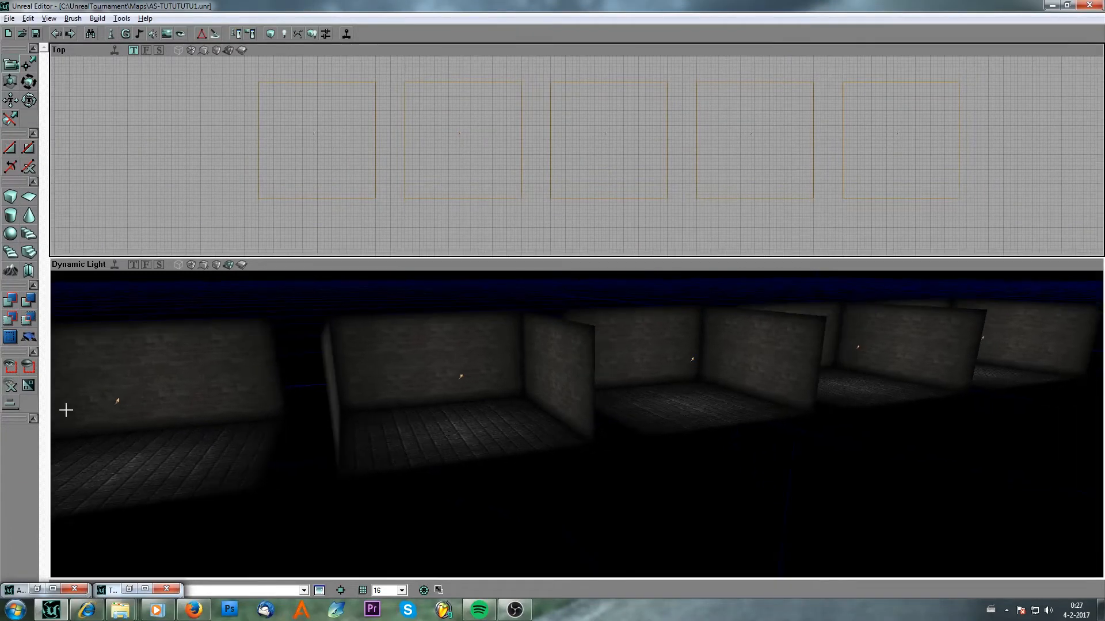
drag(179, 409, 326, 379)
mouse_move(633, 362)
mouse_down()
mouse_move(529, 374)
mouse_move(616, 365)
mouse_up()
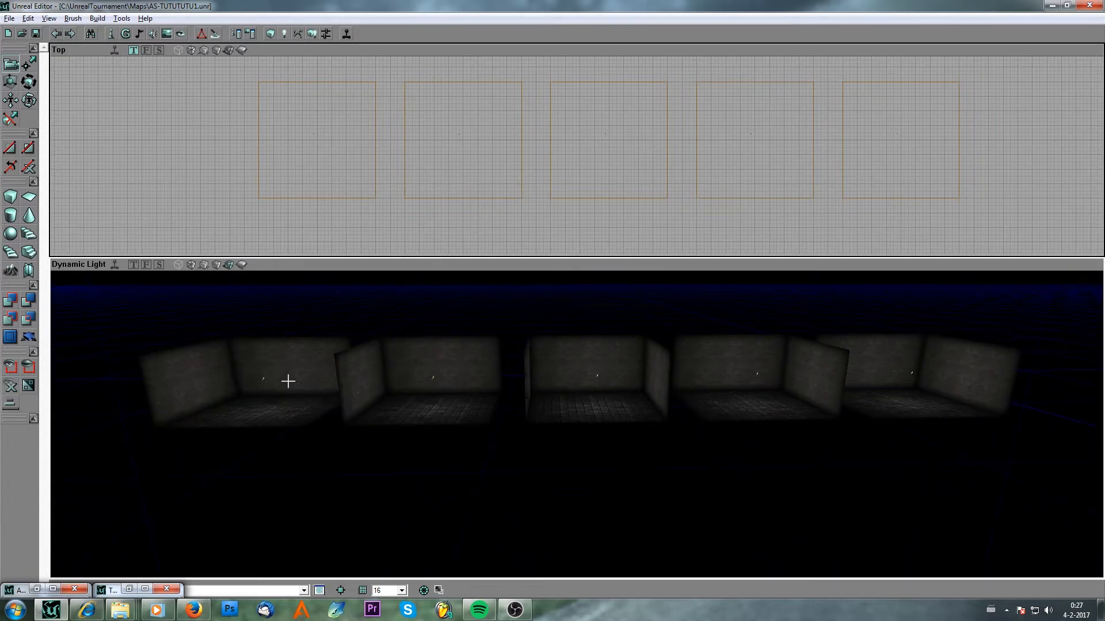
drag(293, 408, 681, 382)
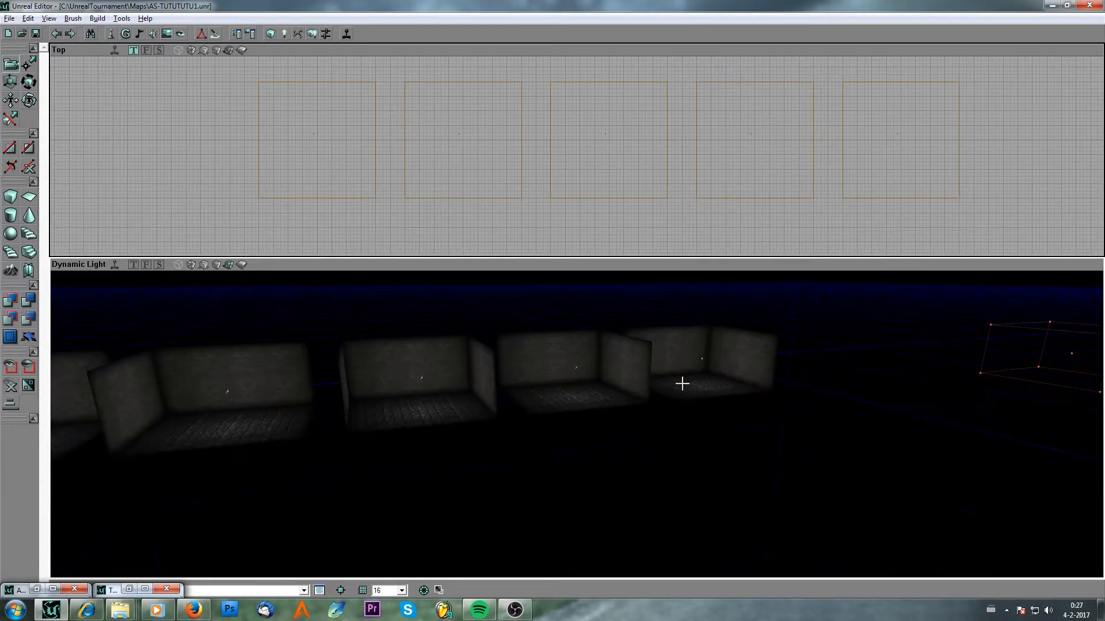
drag(667, 455, 217, 395)
Build a cube brush 256 high, 256 wide and 256 in breadth with the Cube Builder.
right_click(11, 198)
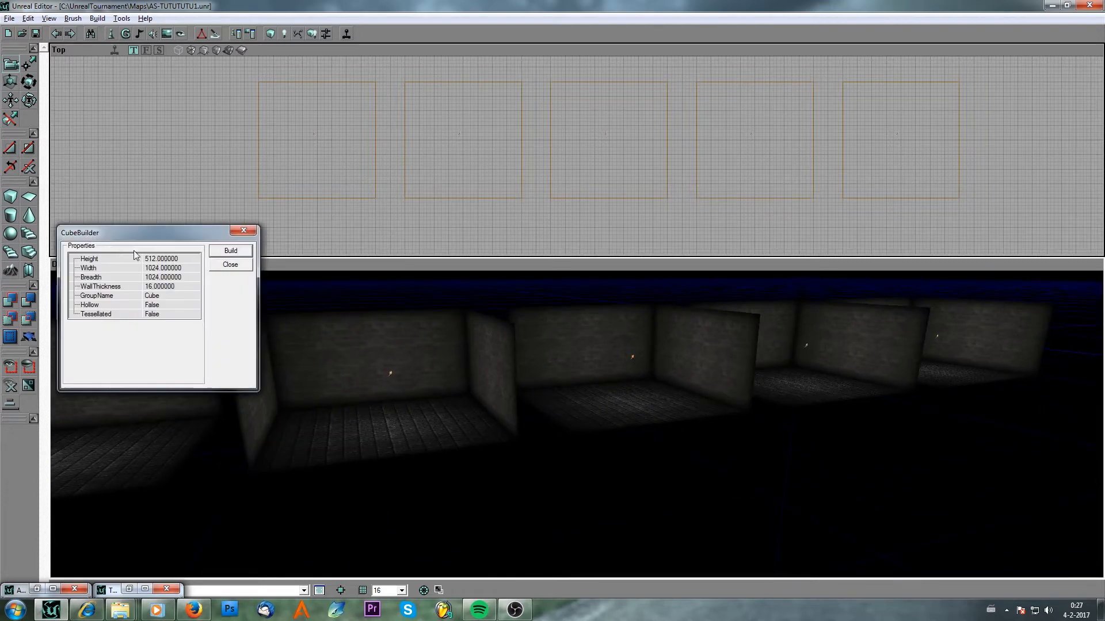
click(138, 258)
text(2556)
key(Down)
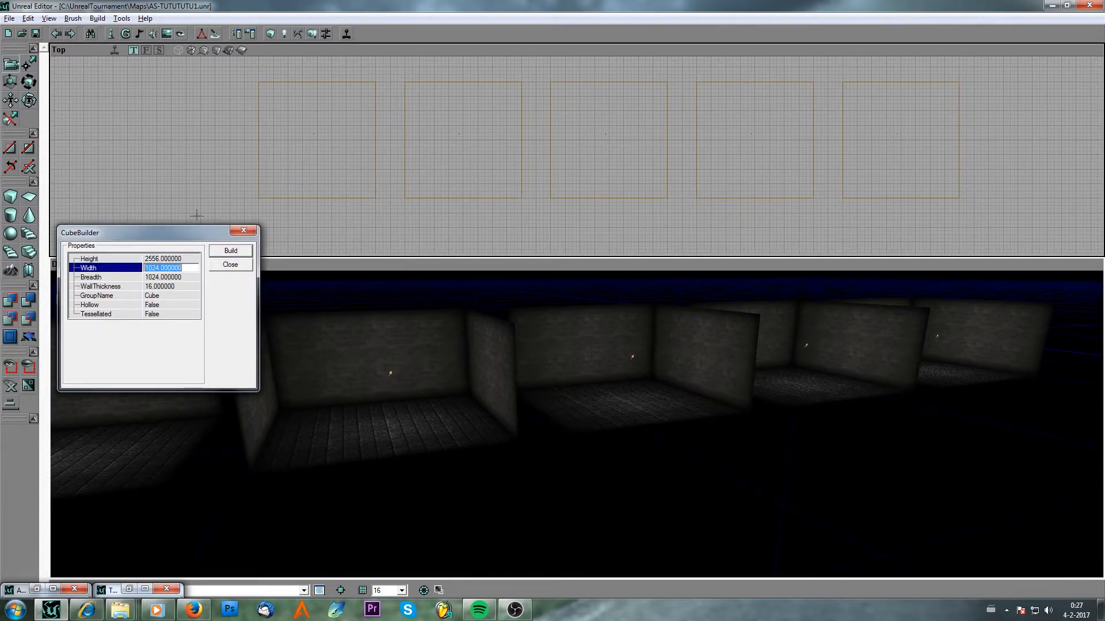
key(Up)
text(256)
key(Down)
text(256)
key(Down)
text(2)
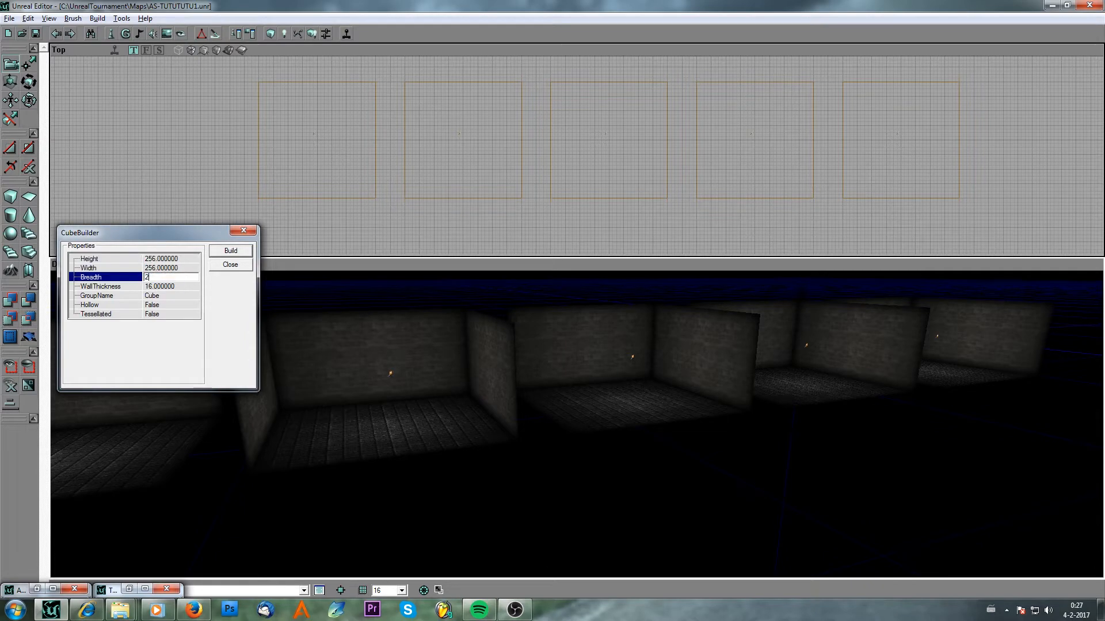
click(233, 252)
click(235, 264)
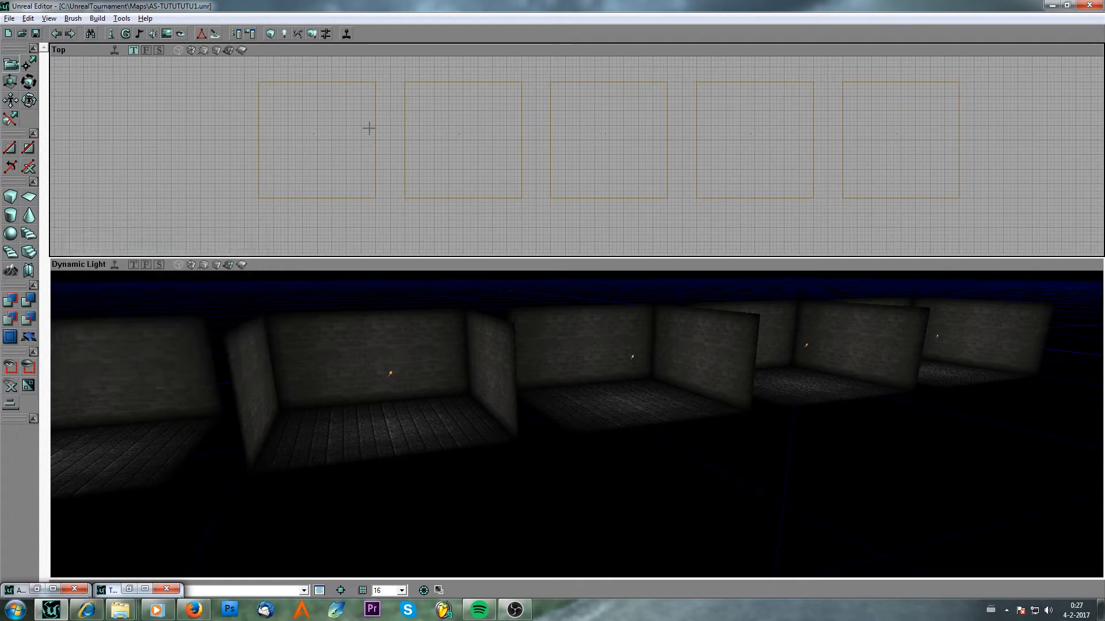
Subtract the cube brush in the gap between the first two rooms to cut a doorway.
scroll(370, 129, down, 6)
scroll(371, 132, up, 4)
scroll(374, 135, up, 5)
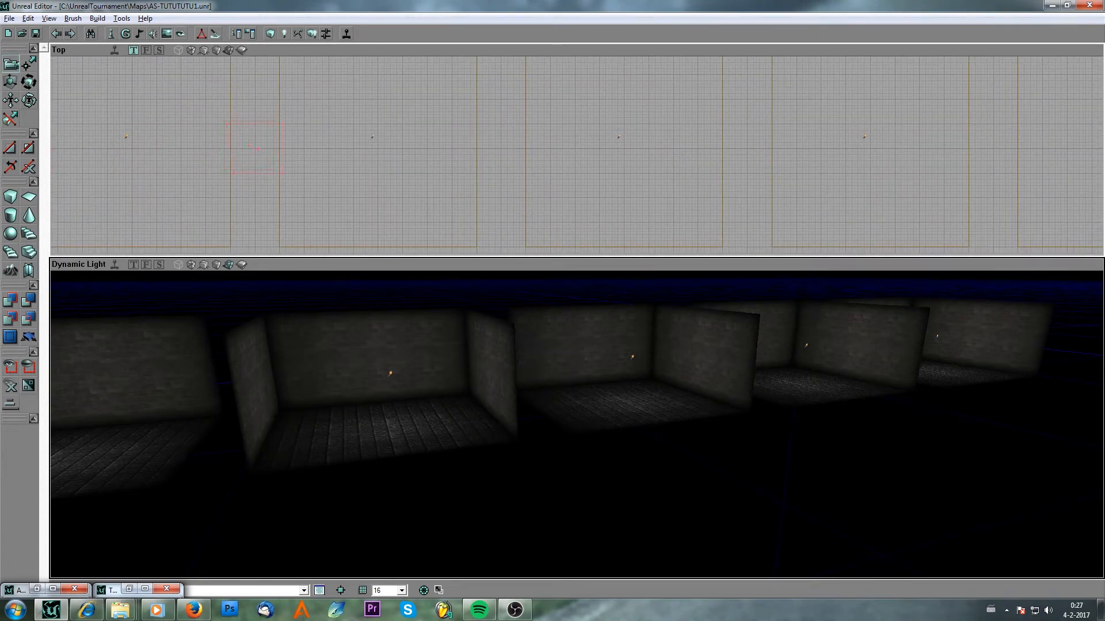
drag(371, 310, 350, 311)
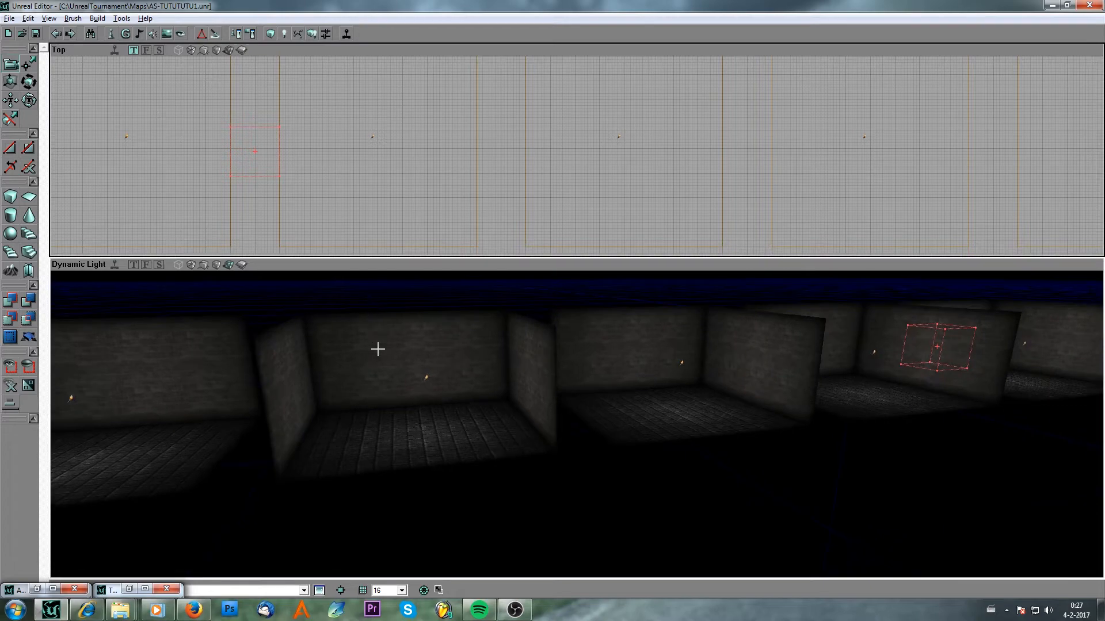
mouse_move(400, 381)
mouse_down()
mouse_move(455, 354)
mouse_move(478, 310)
mouse_move(518, 287)
mouse_move(519, 299)
mouse_move(519, 276)
mouse_move(115, 270)
mouse_move(2, 305)
mouse_up()
click(29, 299)
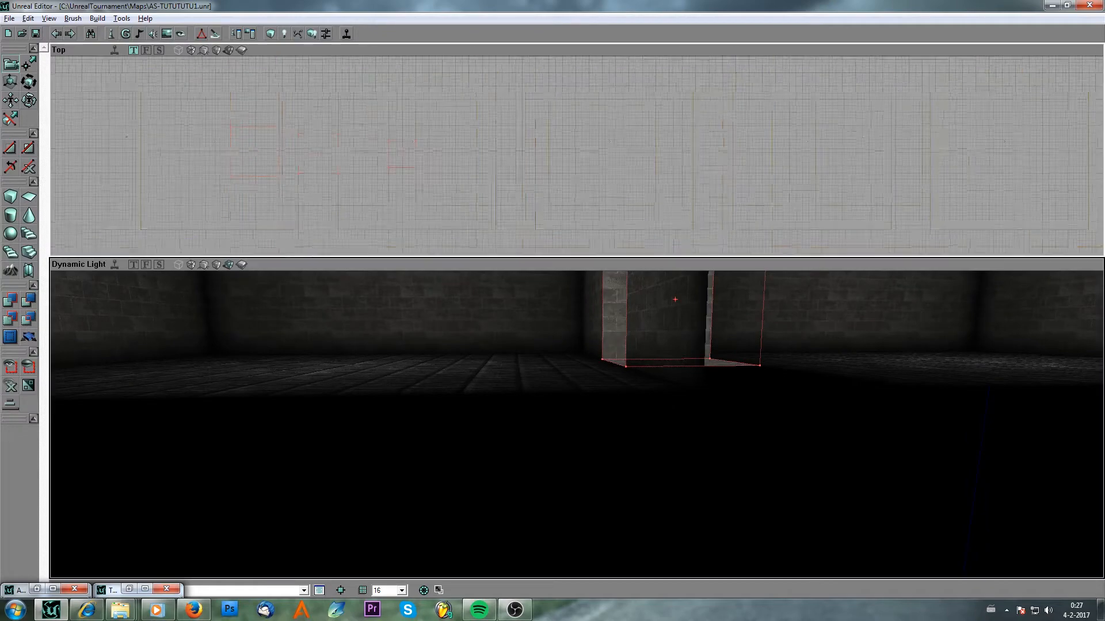
Duplicate the doorway brush into each remaining gap between rooms, subtracting each, and rebuild the map.
drag(396, 156, 511, 171)
click(450, 172)
click(483, 177)
click(454, 170)
key(ctrl+w)
mouse_move(511, 171)
ctrl+mouse_down()
mouse_move(743, 178)
mouse_move(737, 167)
ctrl+mouse_up()
key(ctrl+w)
mouse_move(427, 183)
mouse_down()
mouse_move(709, 160)
mouse_move(941, 157)
mouse_move(938, 172)
mouse_up()
key(ctrl+w)
mouse_move(518, 184)
mouse_down()
mouse_move(552, 186)
mouse_move(557, 215)
mouse_move(698, 193)
mouse_up()
ctrl+drag(401, 162, 608, 159)
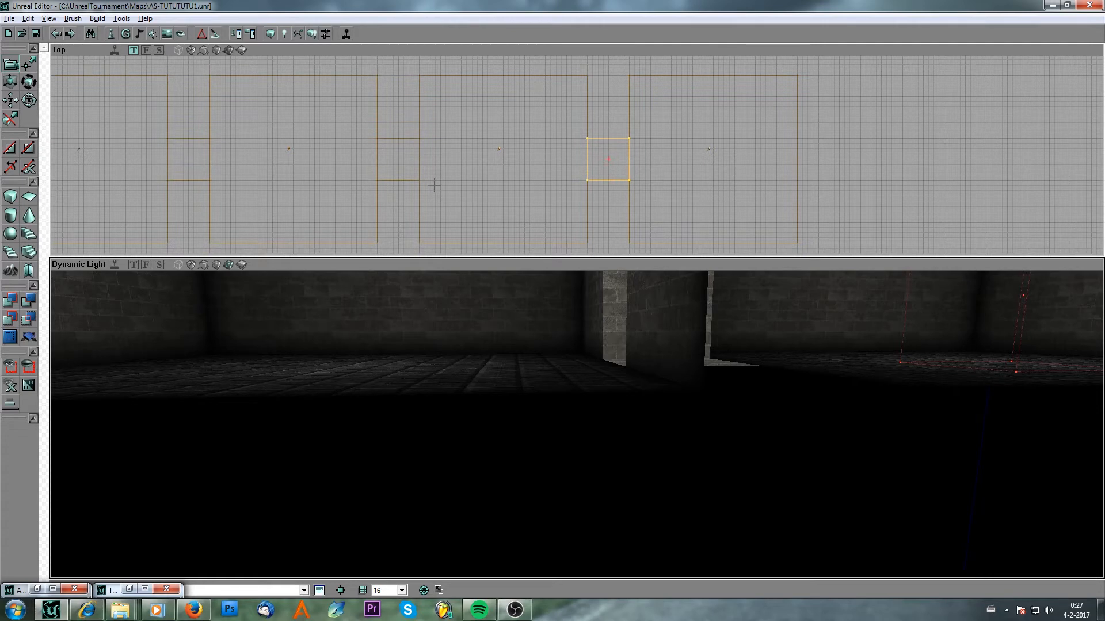
click(461, 182)
click(314, 38)
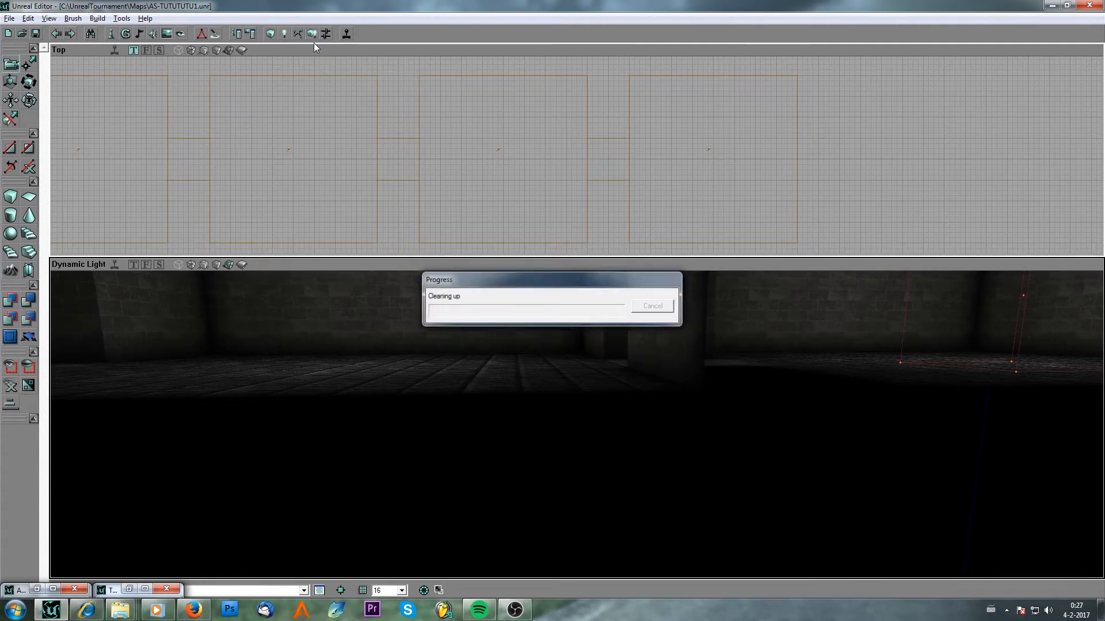
Fly through the rooms in the perspective view to inspect the new doorways.
drag(512, 347, 512, 415)
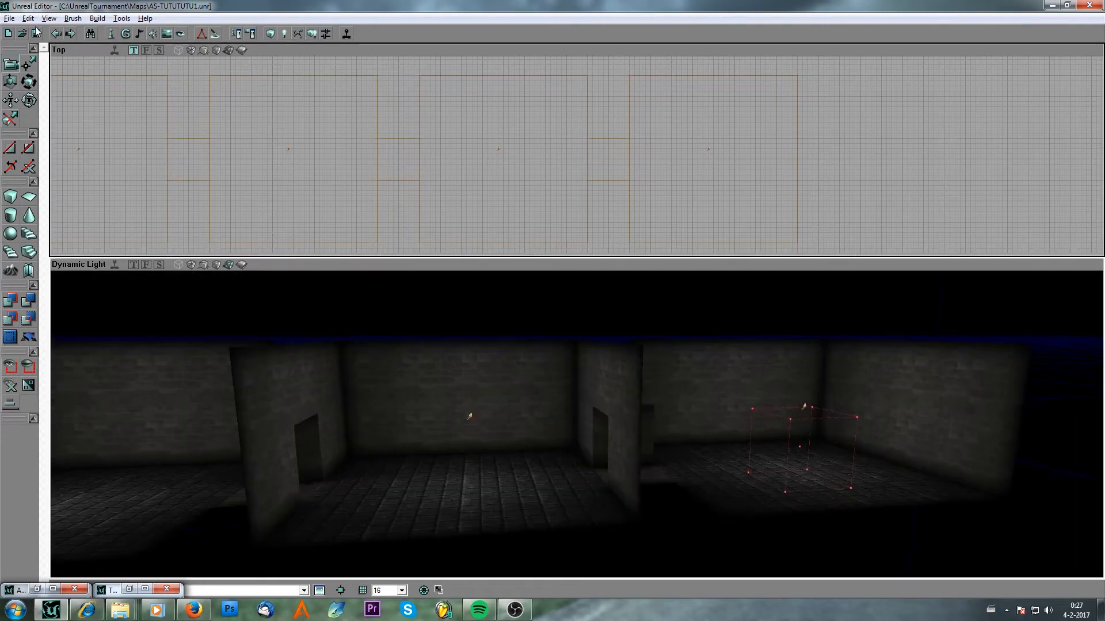
drag(345, 385, 346, 351)
right_drag(346, 385, 443, 414)
drag(443, 414, 443, 461)
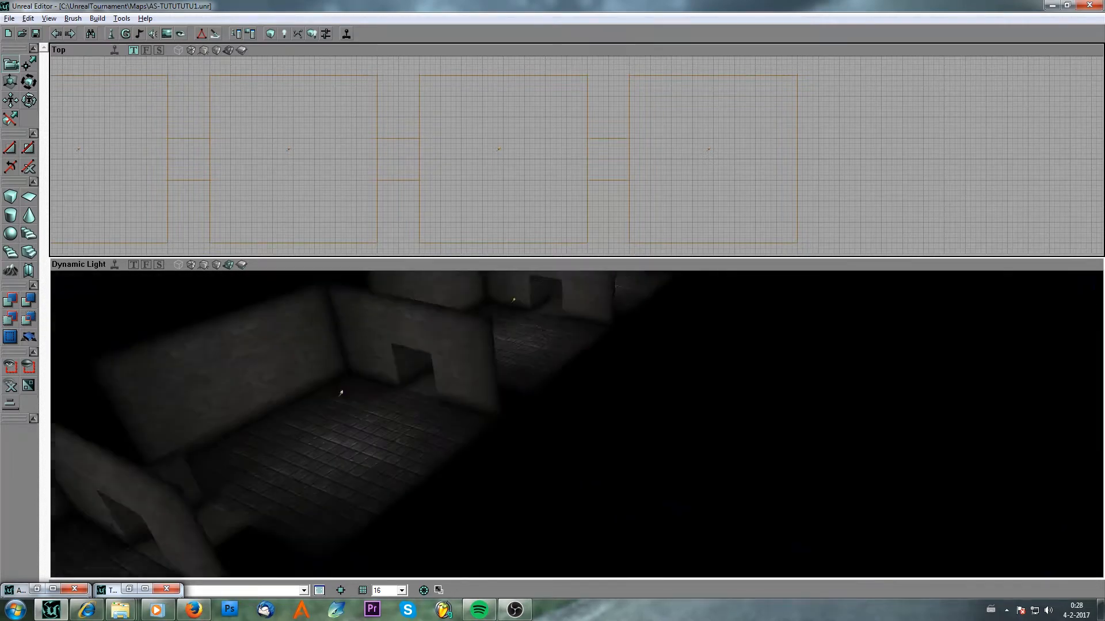
right_drag(443, 460, 397, 438)
mouse_move(397, 438)
mouse_down()
mouse_move(402, 472)
mouse_move(406, 446)
mouse_up()
right_drag(481, 492, 441, 517)
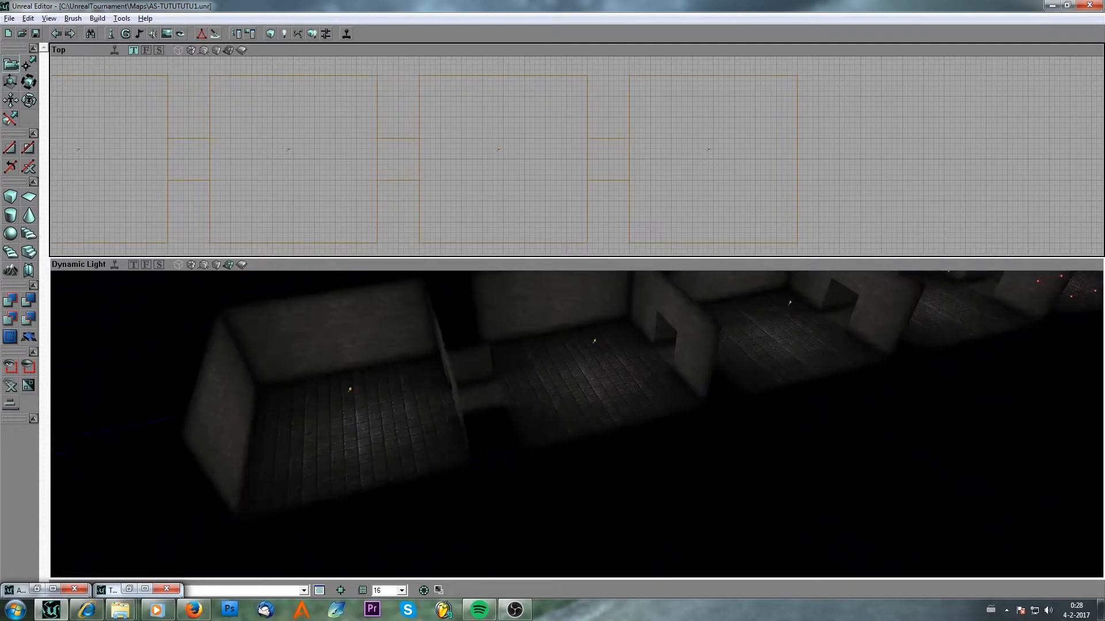
drag(440, 518, 482, 492)
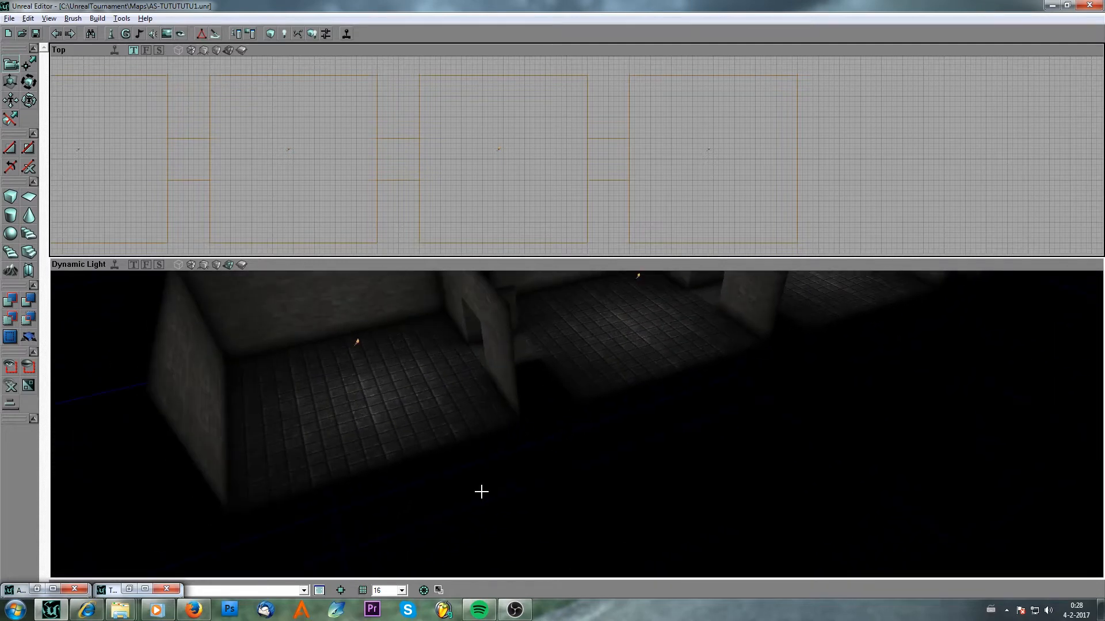
Pick the PlayerStart class under NavigationPoint in the actor class browser and add a player start on the room floor.
click(111, 34)
click(270, 207)
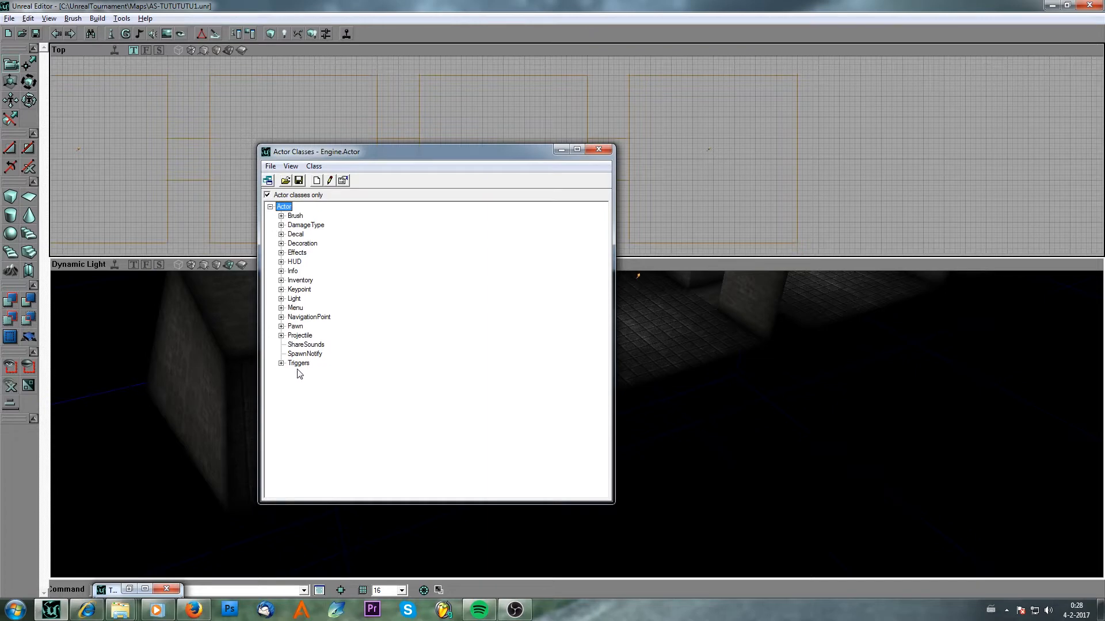
click(281, 363)
click(283, 317)
click(282, 318)
click(313, 436)
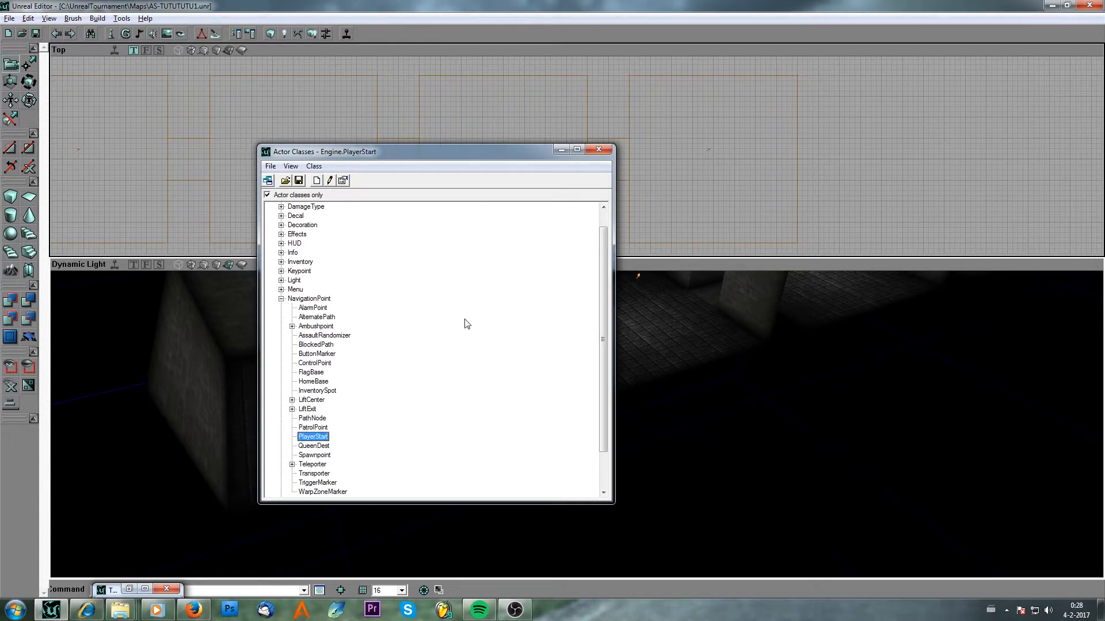
click(561, 150)
right_click(334, 398)
click(368, 438)
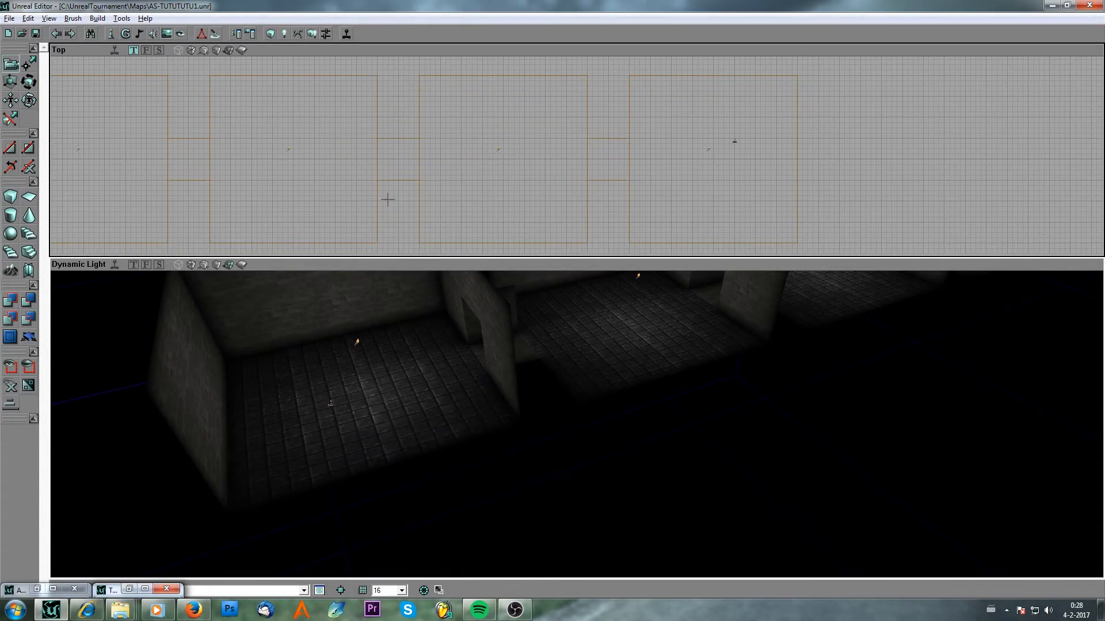
Move and copy the player start to place several player starts across the first room's floor.
drag(387, 200, 622, 193)
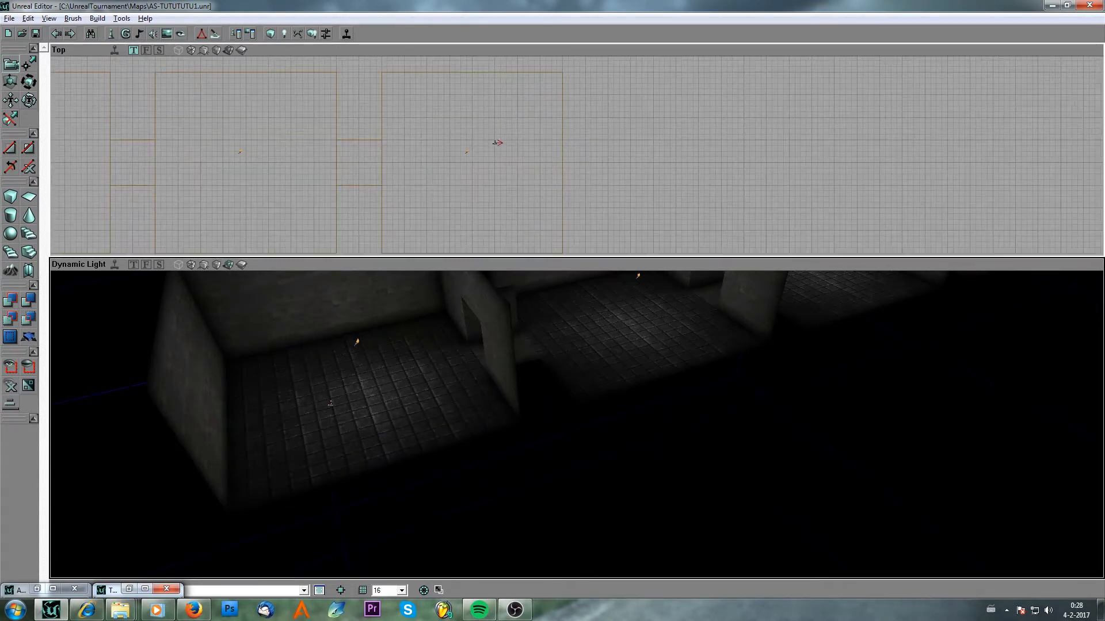
click(34, 86)
drag(489, 185, 541, 129)
ctrl+right_drag(150, 116, 161, 115)
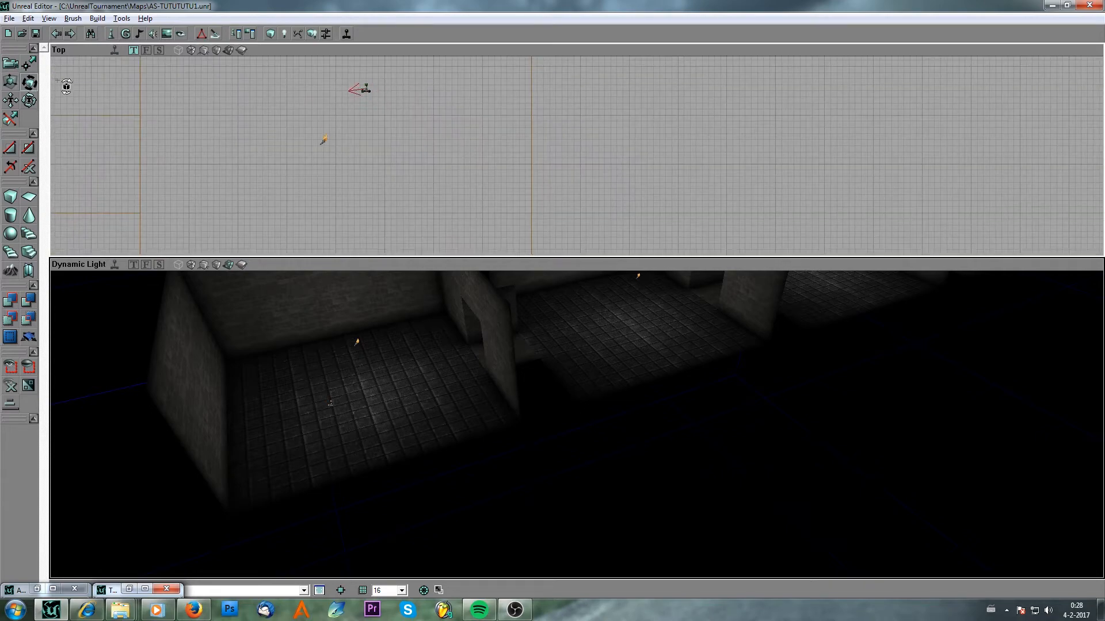
click(11, 64)
drag(150, 115, 150, 167)
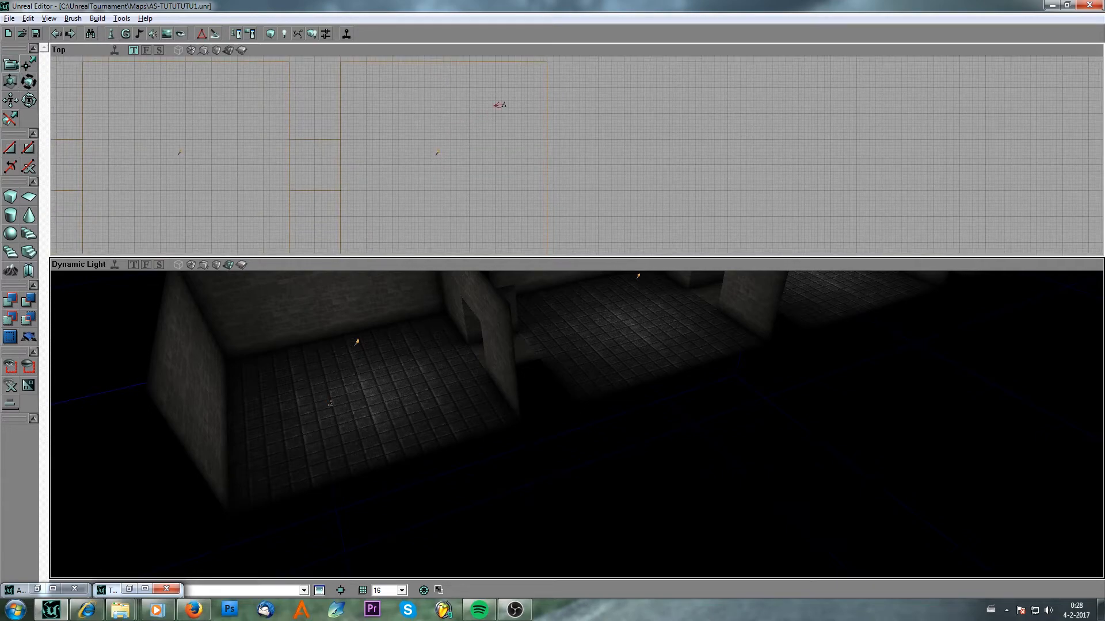
ctrl+drag(503, 106, 531, 163)
ctrl+drag(483, 190, 756, 250)
drag(180, 159, 363, 150)
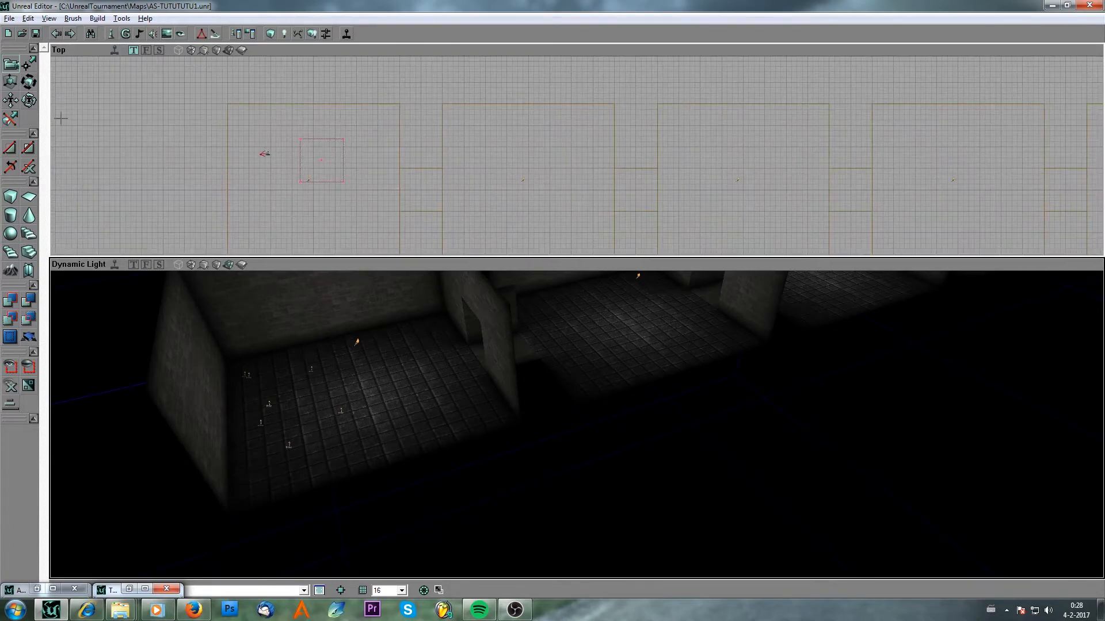
Nudge one player start slightly within the first room in the top view.
click(31, 84)
ctrl+right_drag(326, 146, 339, 146)
click(10, 63)
drag(348, 196, 399, 113)
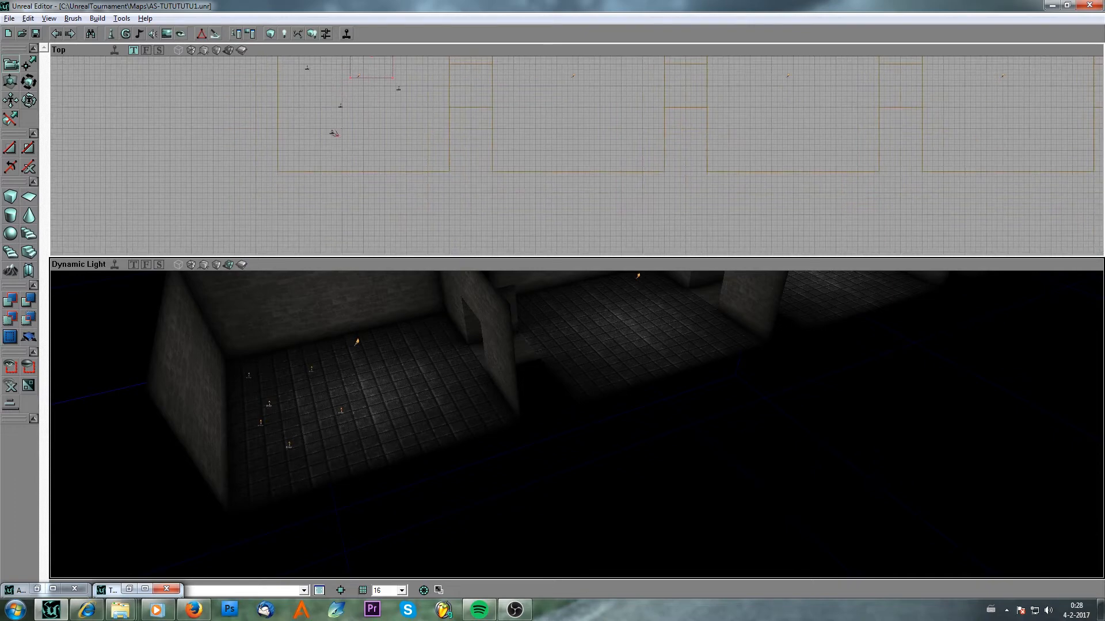
drag(494, 132, 403, 179)
mouse_move(170, 191)
mouse_down()
mouse_move(170, 208)
mouse_move(156, 155)
mouse_up()
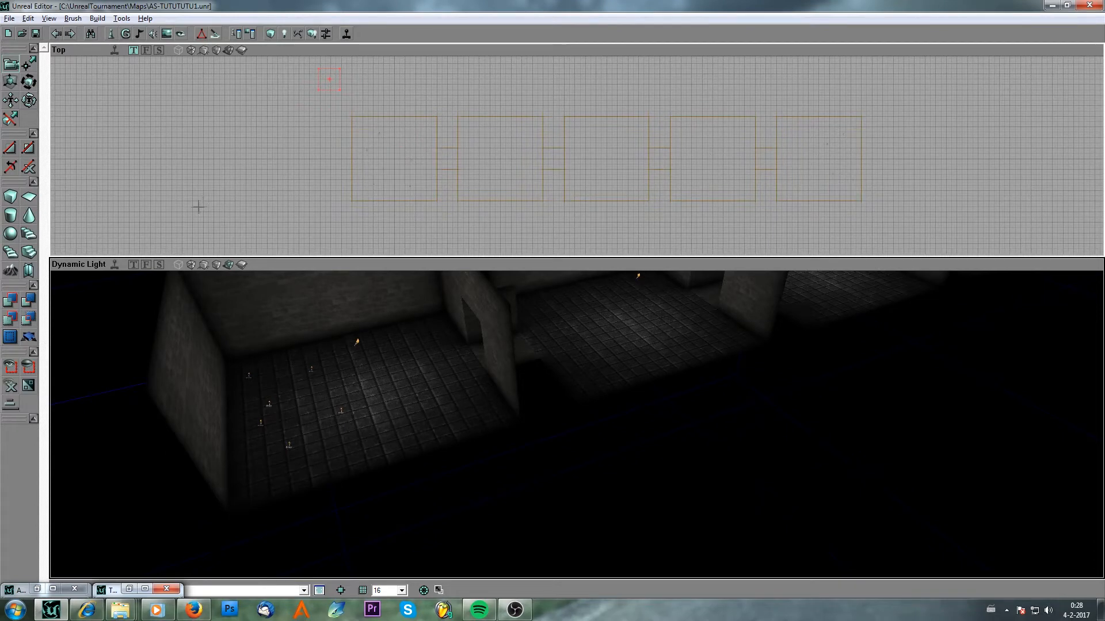
drag(199, 207, 451, 187)
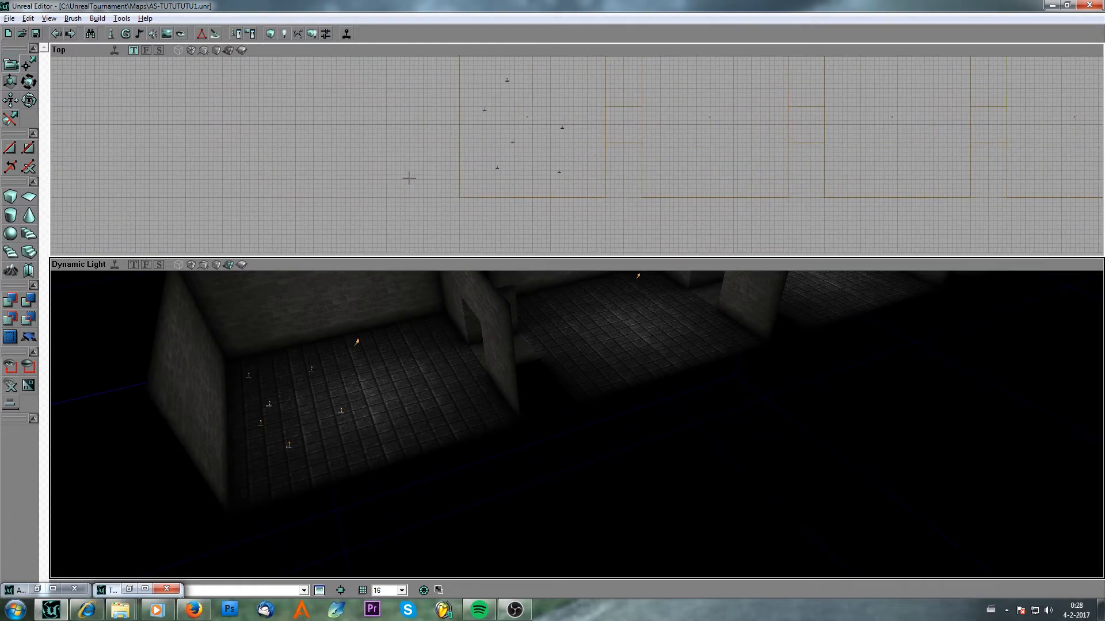
Select all six player starts and open their shared PlayerStart properties to view the TeamNumber setting.
ctrl+alt+drag(575, 183, 461, 71)
scroll(576, 184, up, 2)
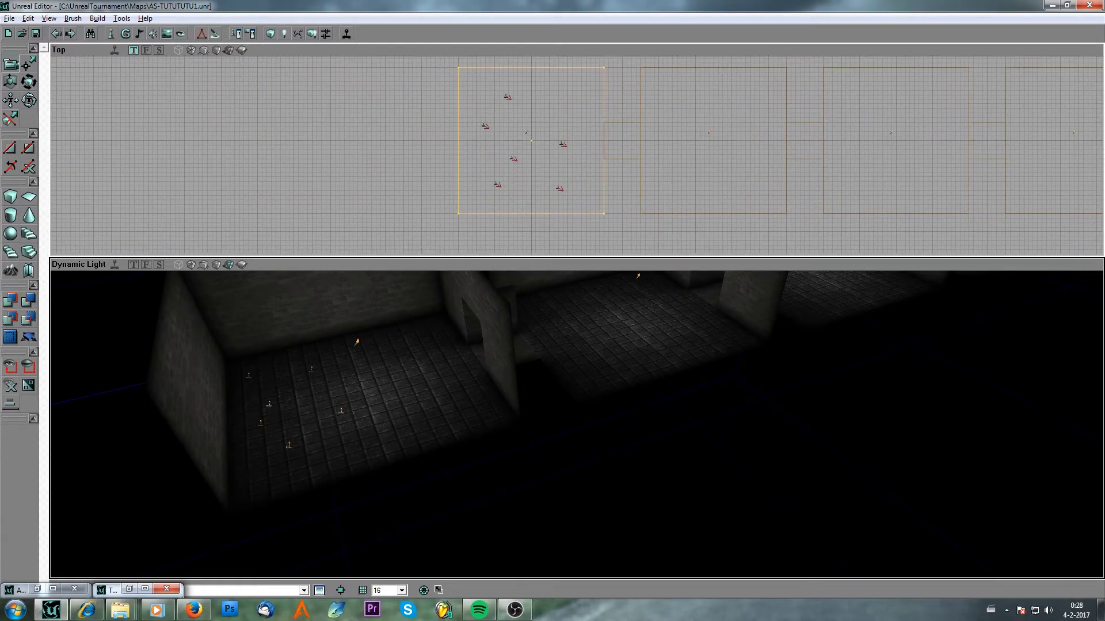
ctrl+click(611, 189)
scroll(574, 169, up, 3)
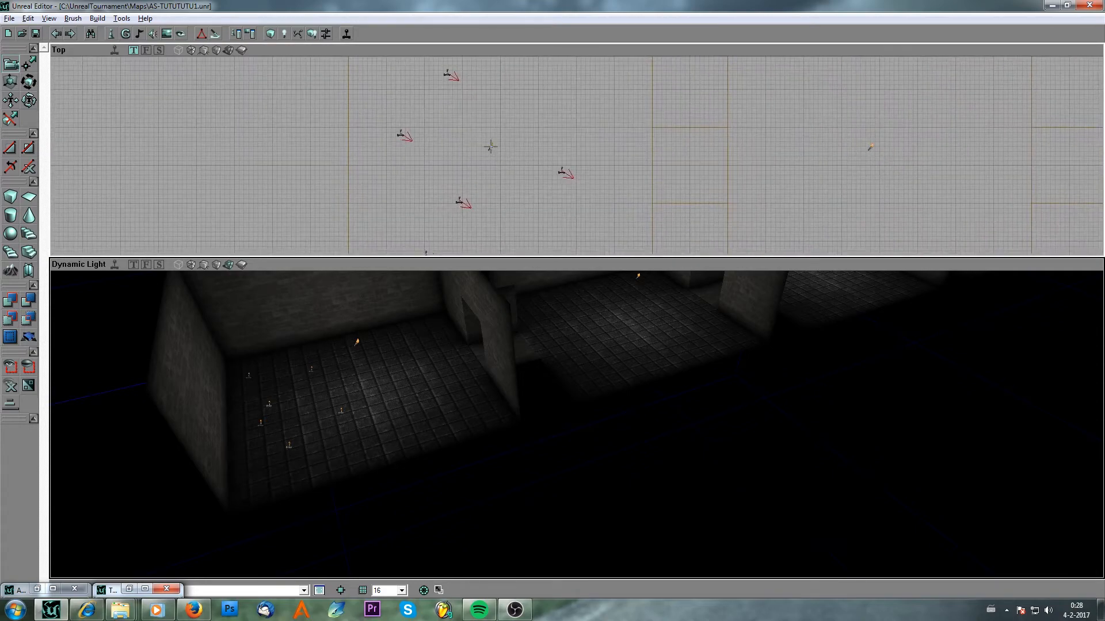
right_click(459, 203)
click(489, 207)
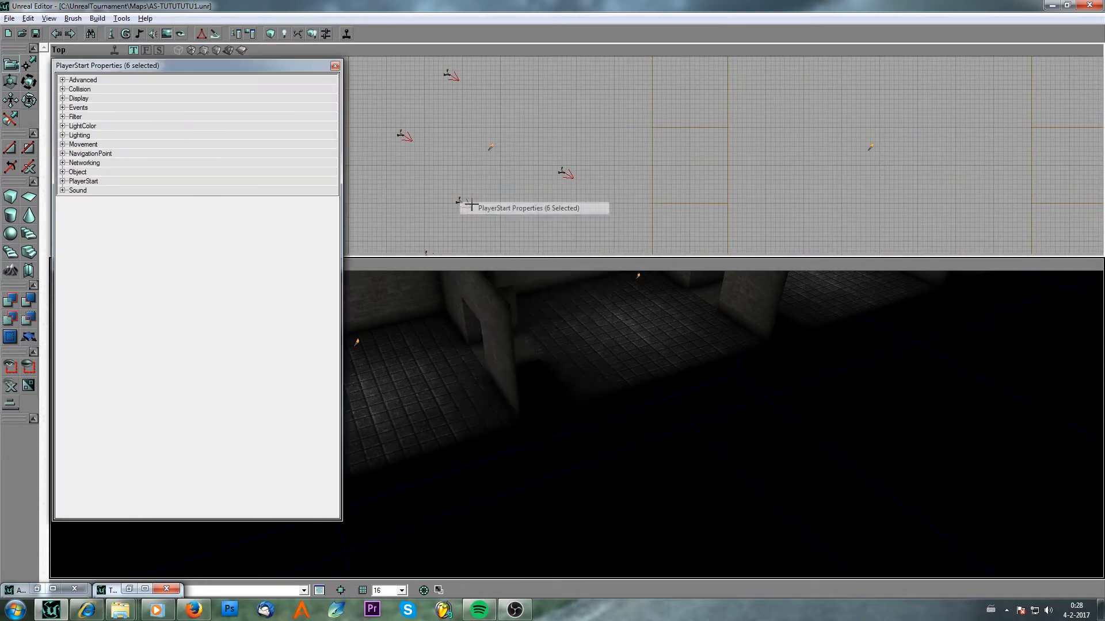
click(63, 182)
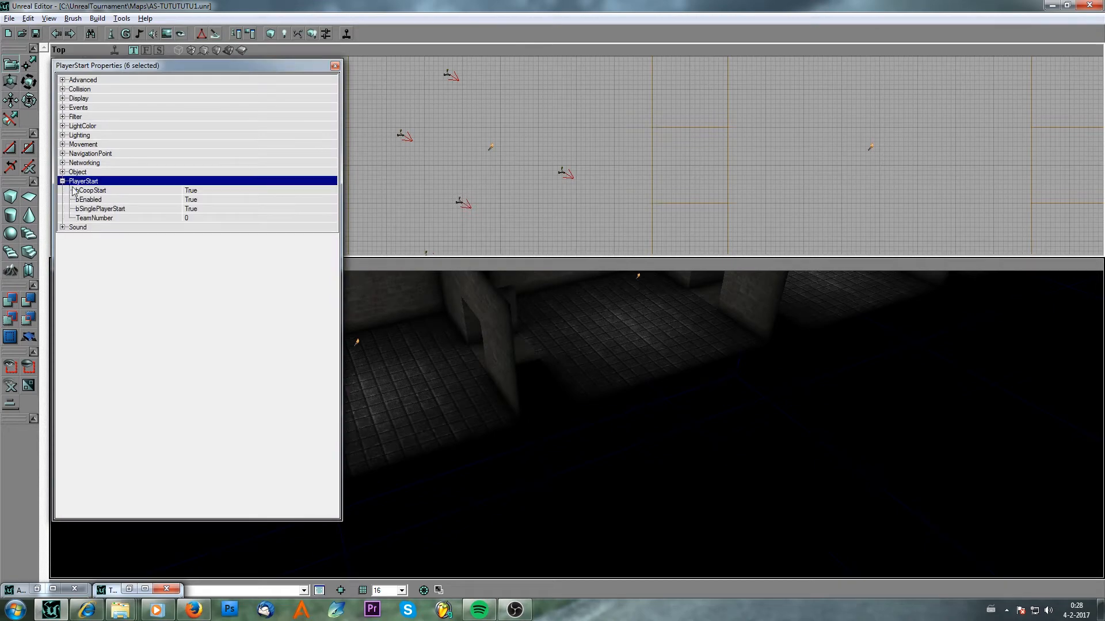
click(203, 220)
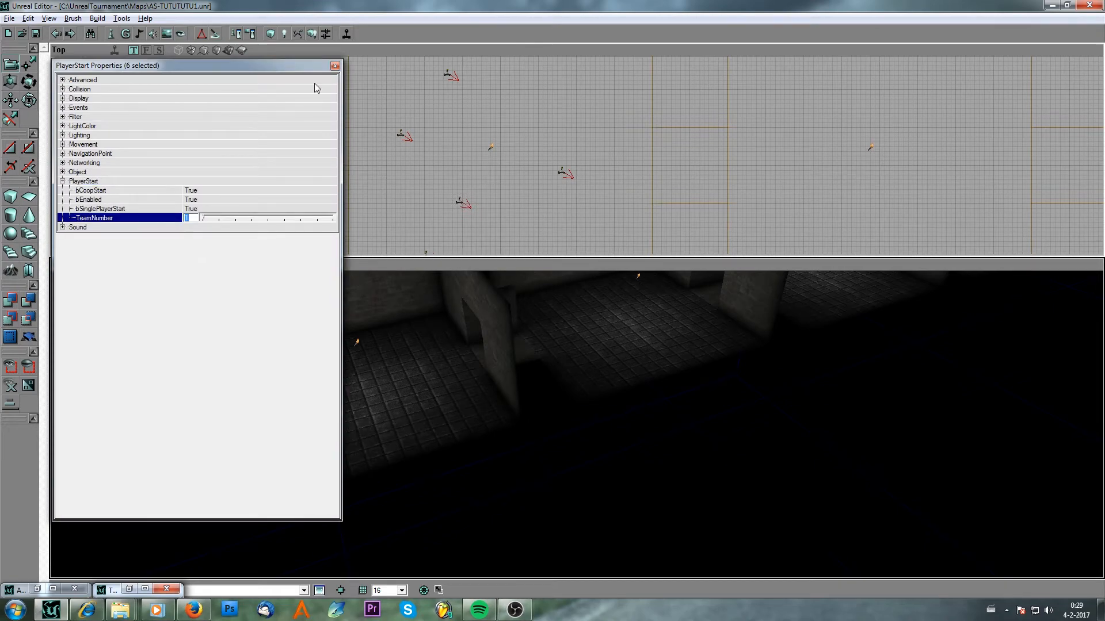
click(334, 67)
scroll(619, 164, down, 3)
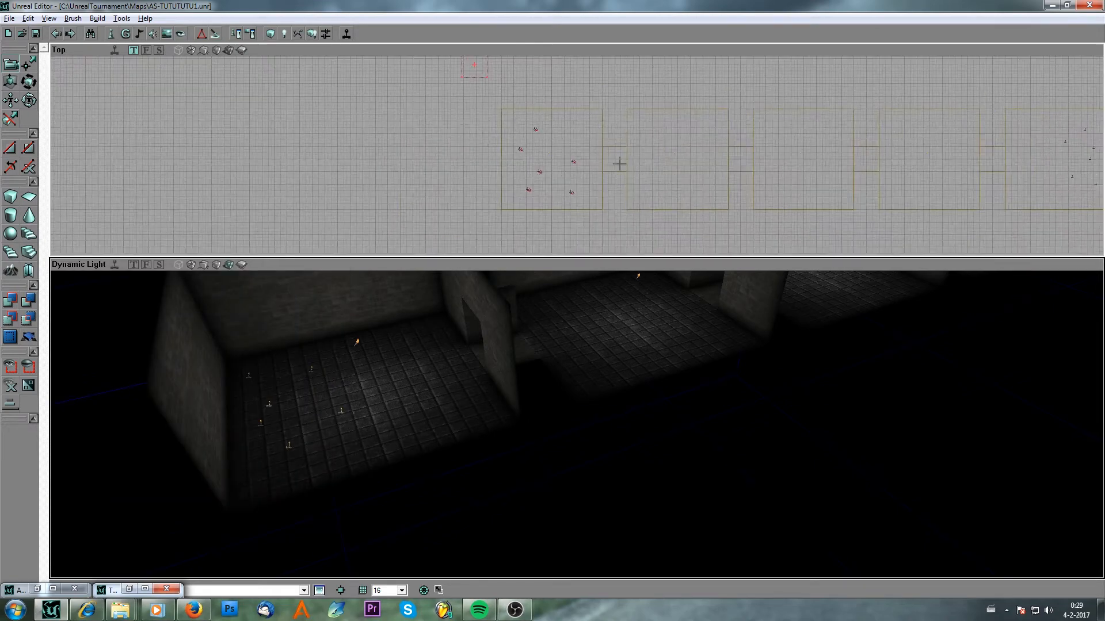
Save the map.
drag(558, 190, 827, 208)
drag(656, 184, 692, 175)
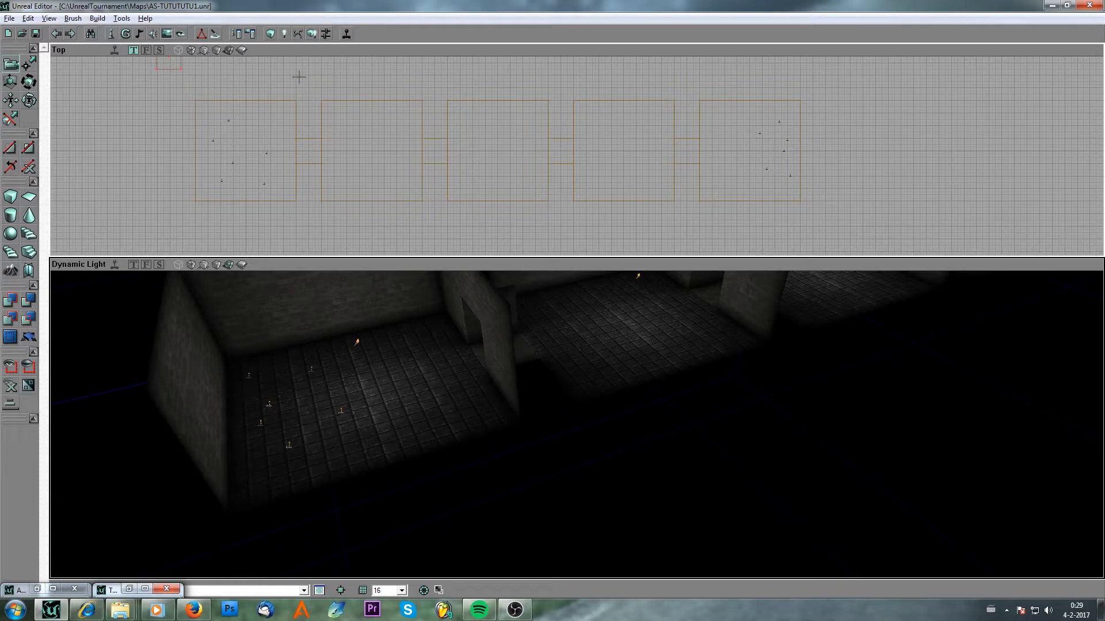
right_drag(539, 370, 578, 327)
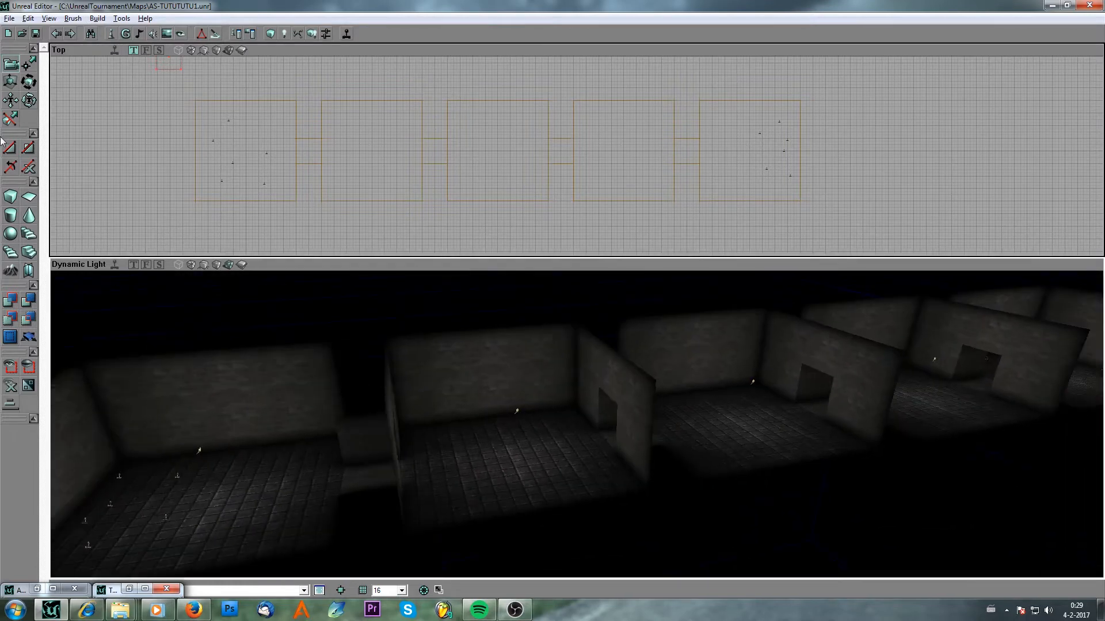
click(34, 35)
Build a cube brush with height, width and breadth of 128 each using the Cube Builder.
right_drag(406, 343, 455, 367)
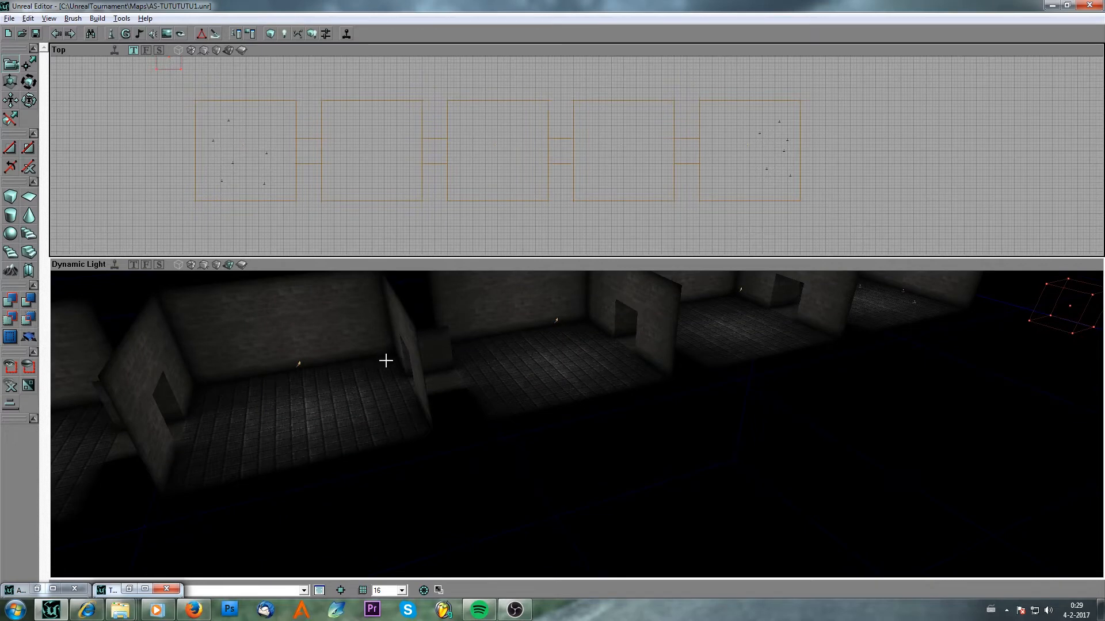
drag(387, 361, 382, 355)
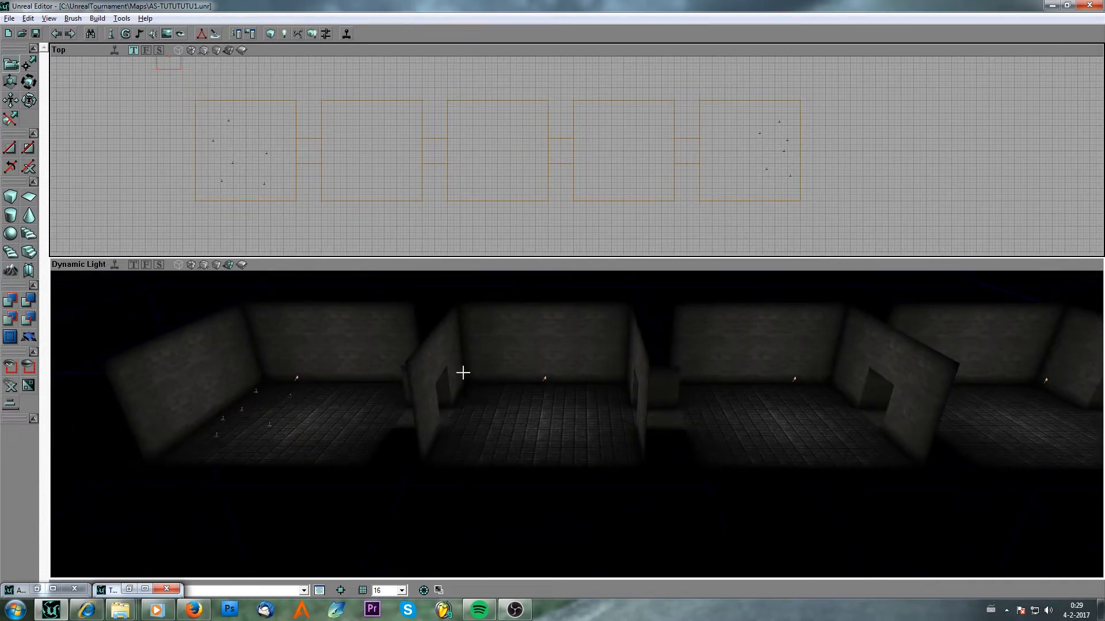
right_drag(463, 382, 497, 390)
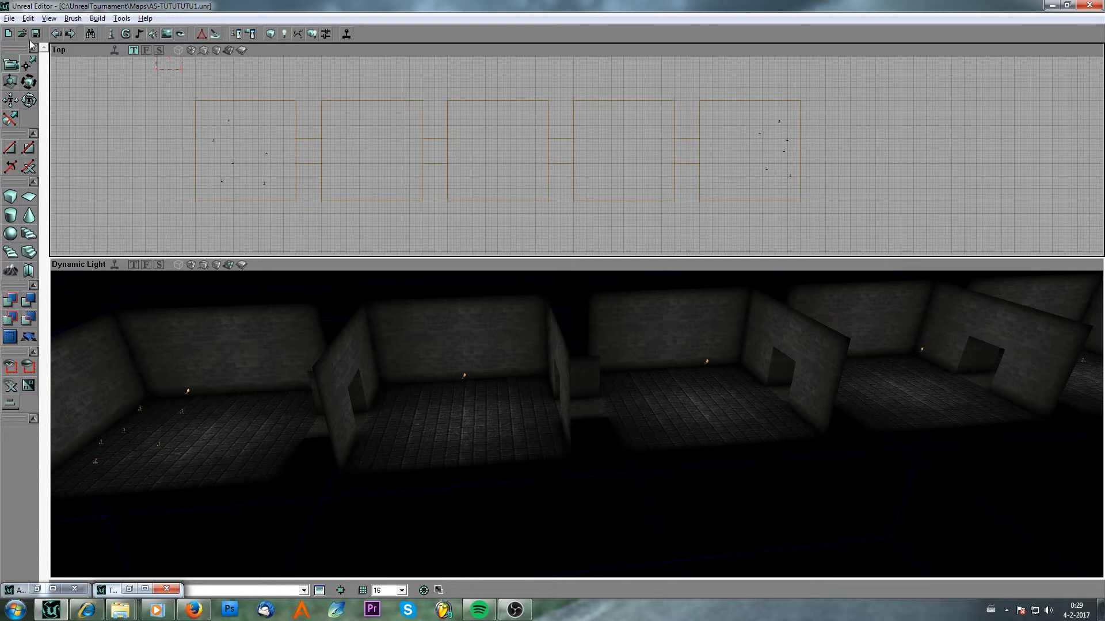
drag(426, 477, 430, 484)
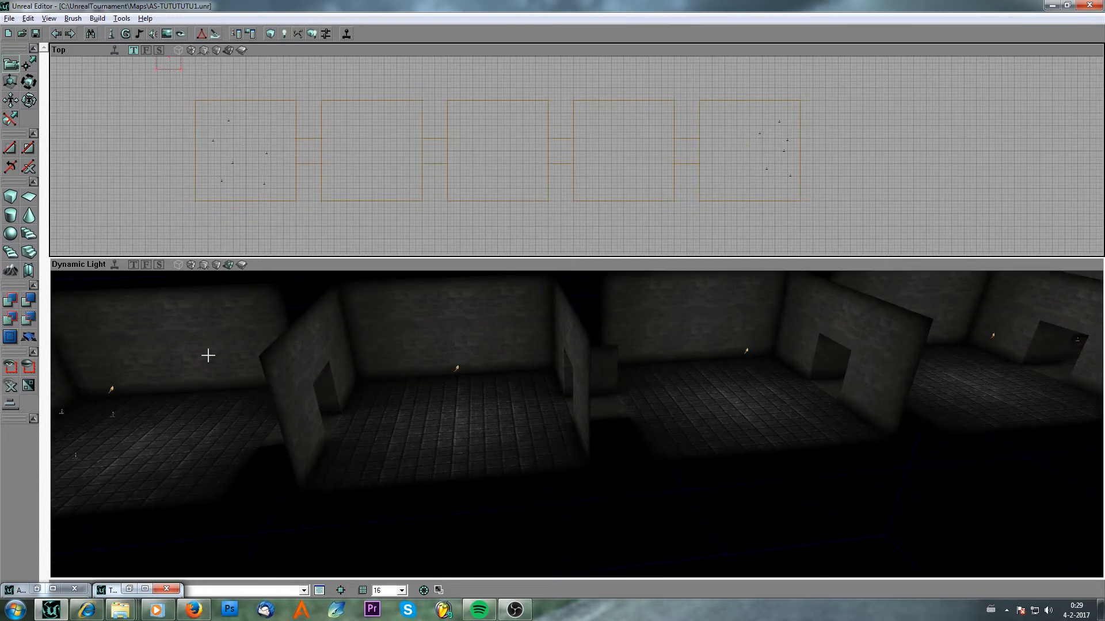
drag(405, 439, 387, 429)
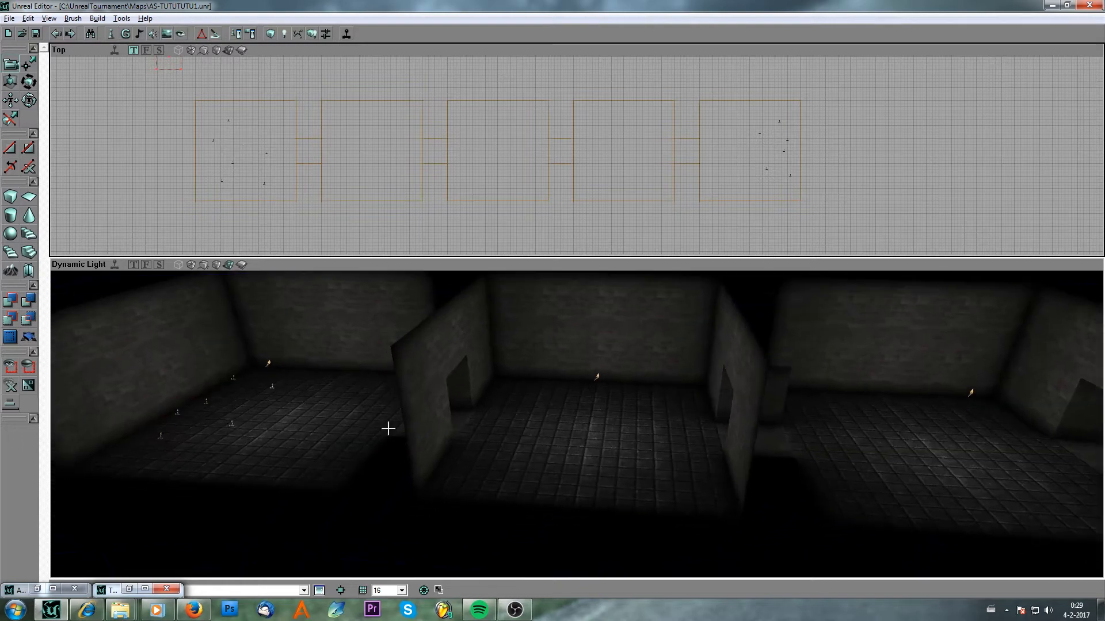
mouse_move(541, 420)
mouse_down()
mouse_move(577, 406)
mouse_move(532, 407)
mouse_move(542, 412)
mouse_up()
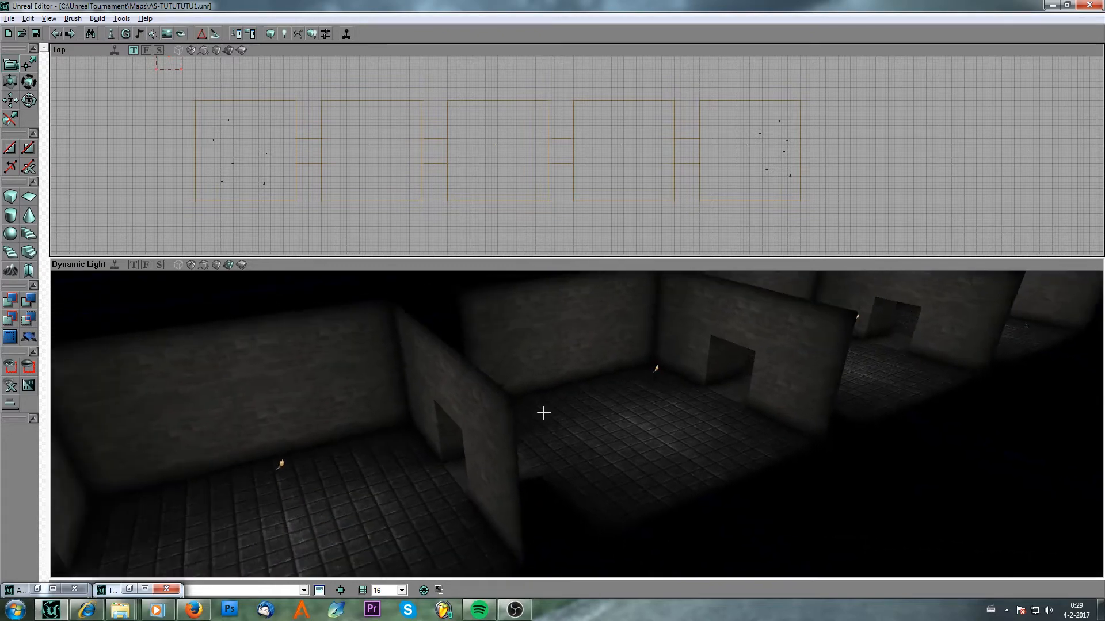
drag(447, 236, 554, 258)
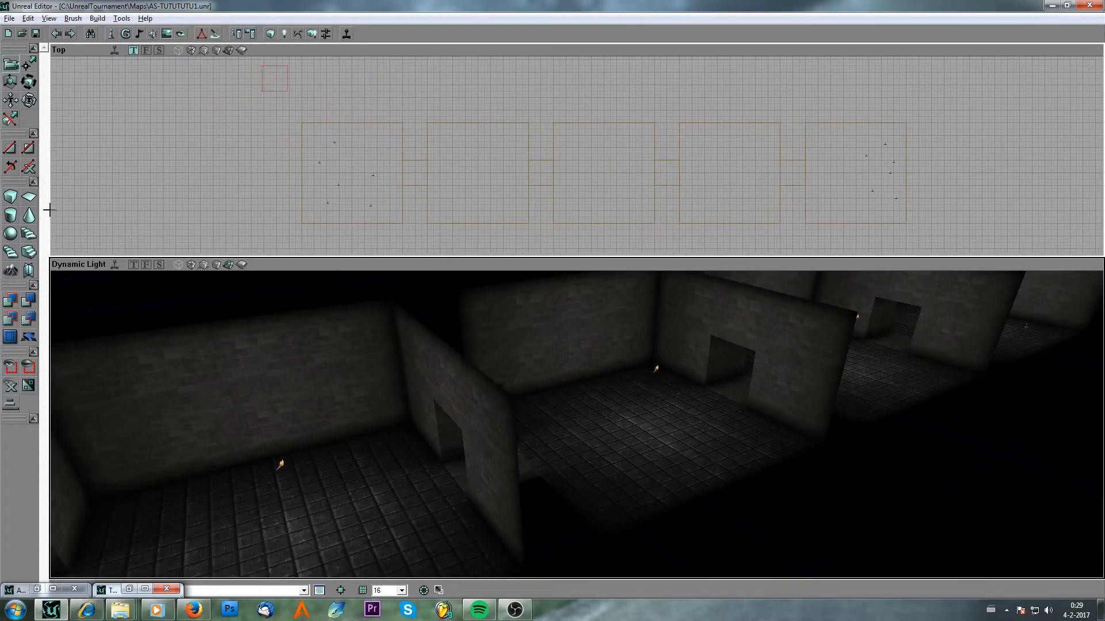
right_click(10, 196)
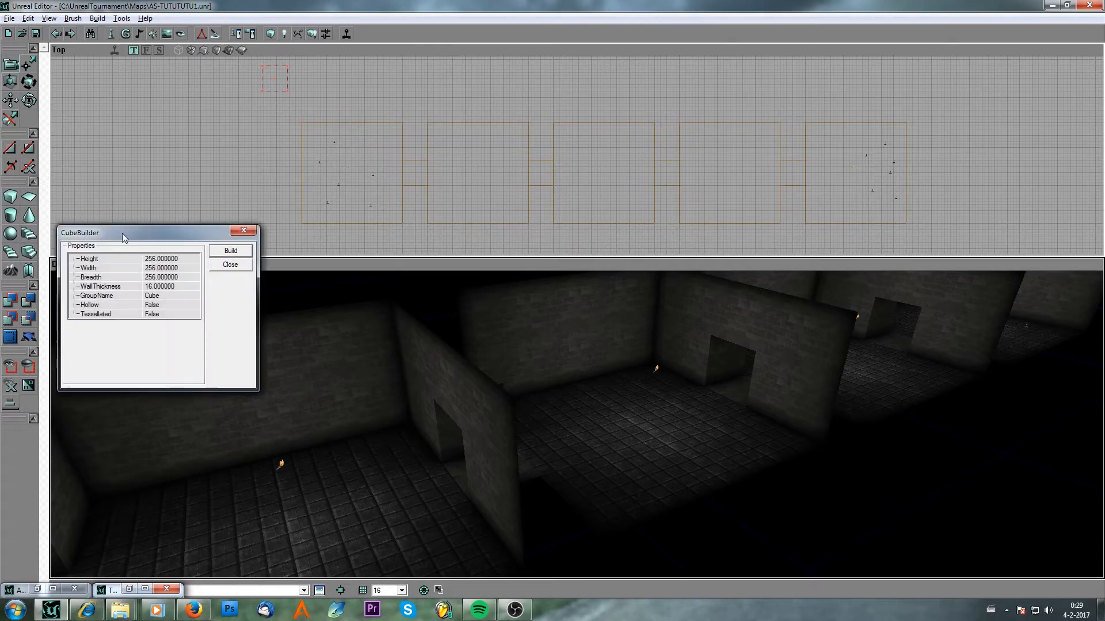
click(110, 269)
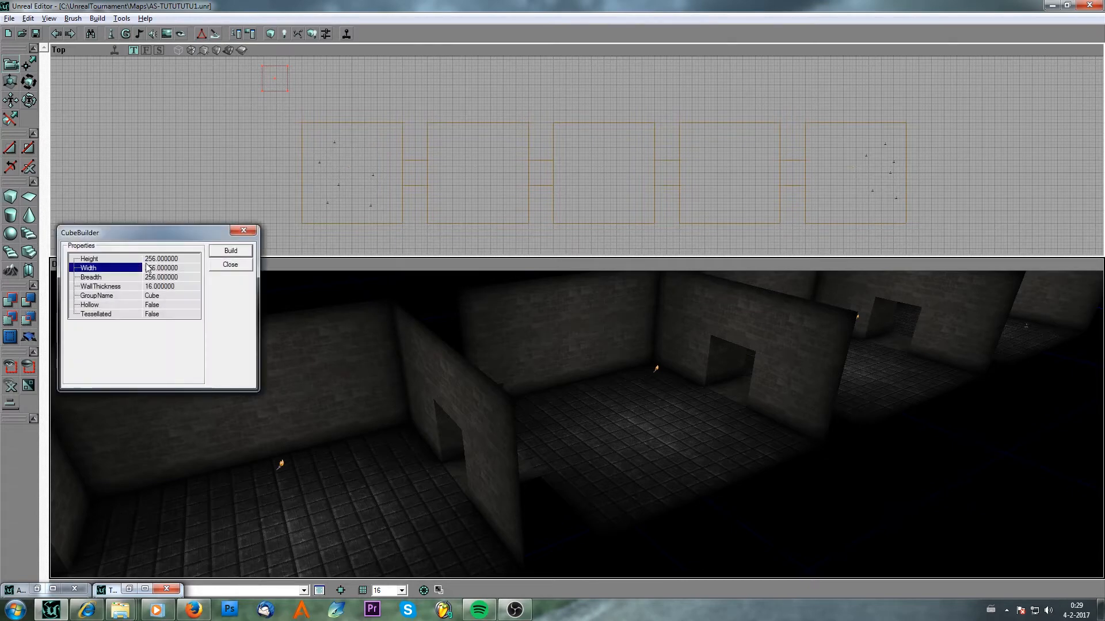
click(188, 259)
text(128)
key(Down)
text(128)
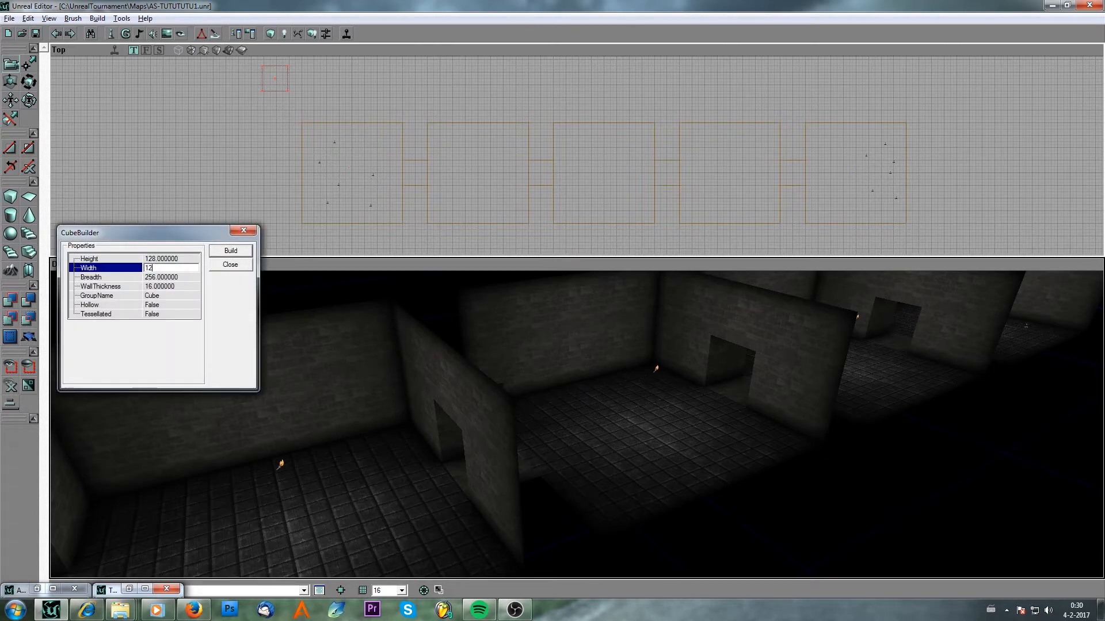
key(Down)
text(128)
click(244, 252)
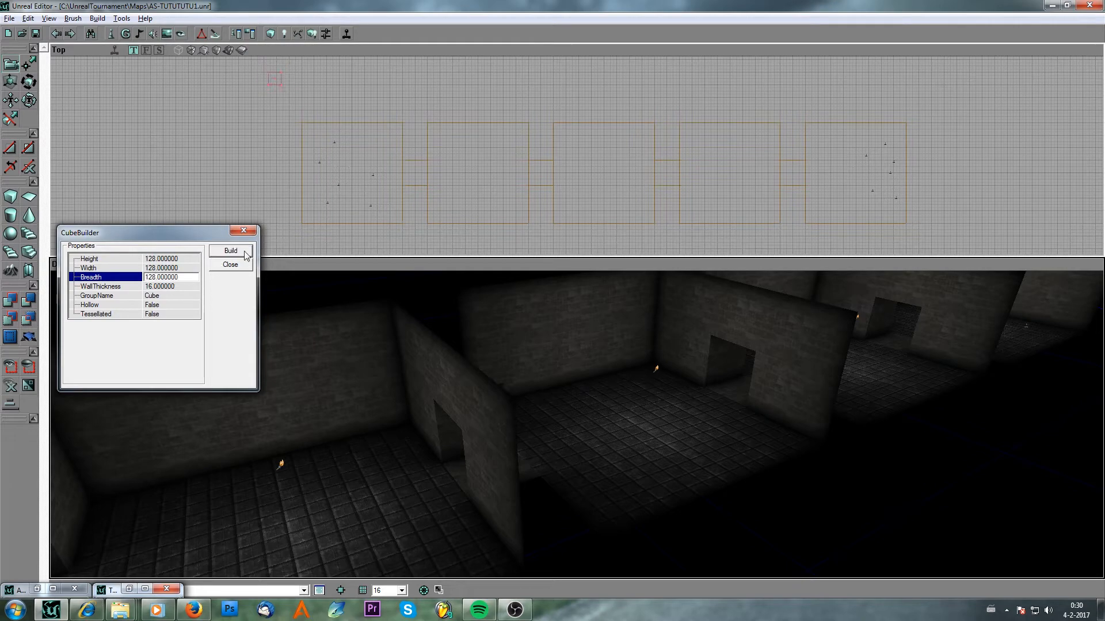
click(245, 264)
Position the cube brush on the floor against the wall of the second room.
right_drag(518, 184, 630, 184)
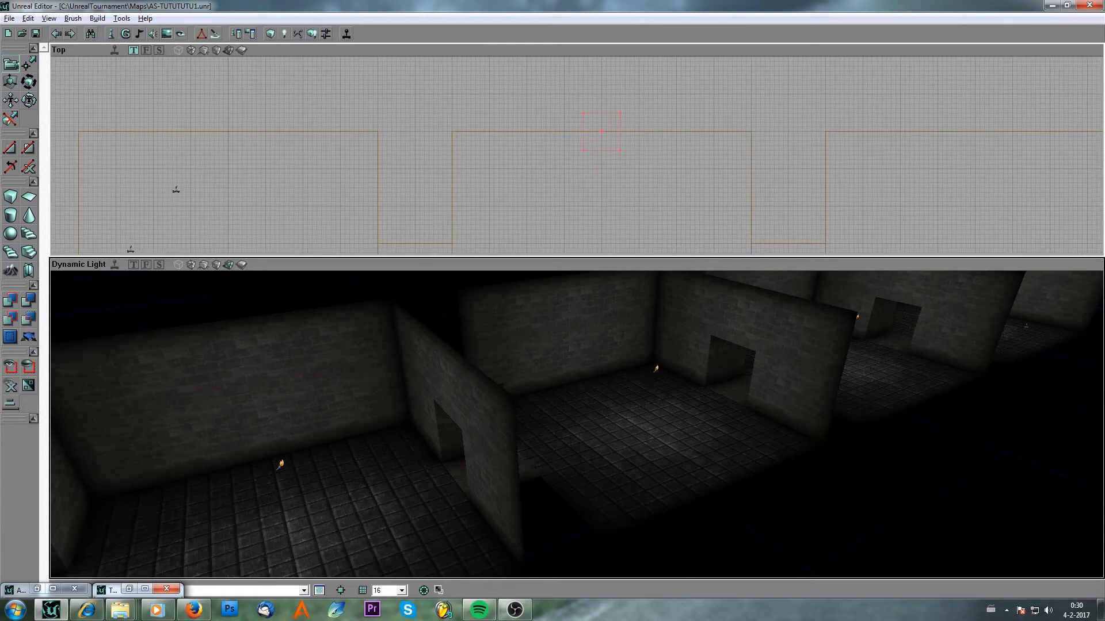
mouse_move(449, 324)
mouse_down()
mouse_move(452, 311)
mouse_move(586, 305)
mouse_move(552, 307)
mouse_up()
right_drag(495, 219, 494, 251)
drag(591, 380, 569, 345)
mouse_move(570, 345)
right_down()
mouse_move(576, 305)
mouse_move(575, 369)
right_up()
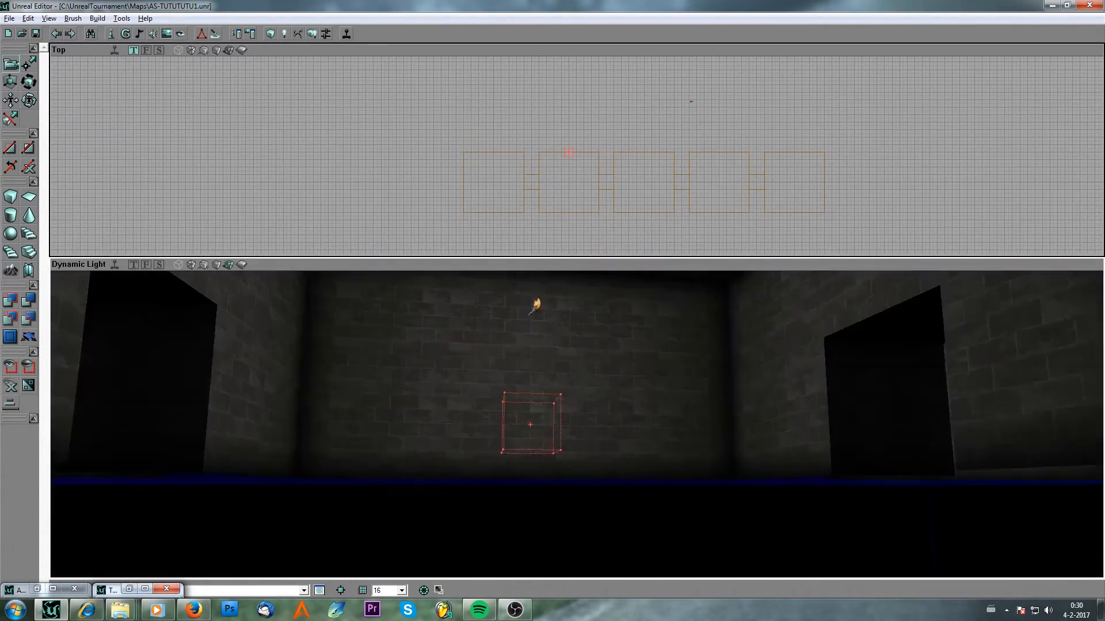
drag(575, 368, 581, 328)
mouse_move(581, 328)
right_down()
mouse_move(576, 299)
mouse_move(576, 334)
mouse_move(598, 378)
right_up()
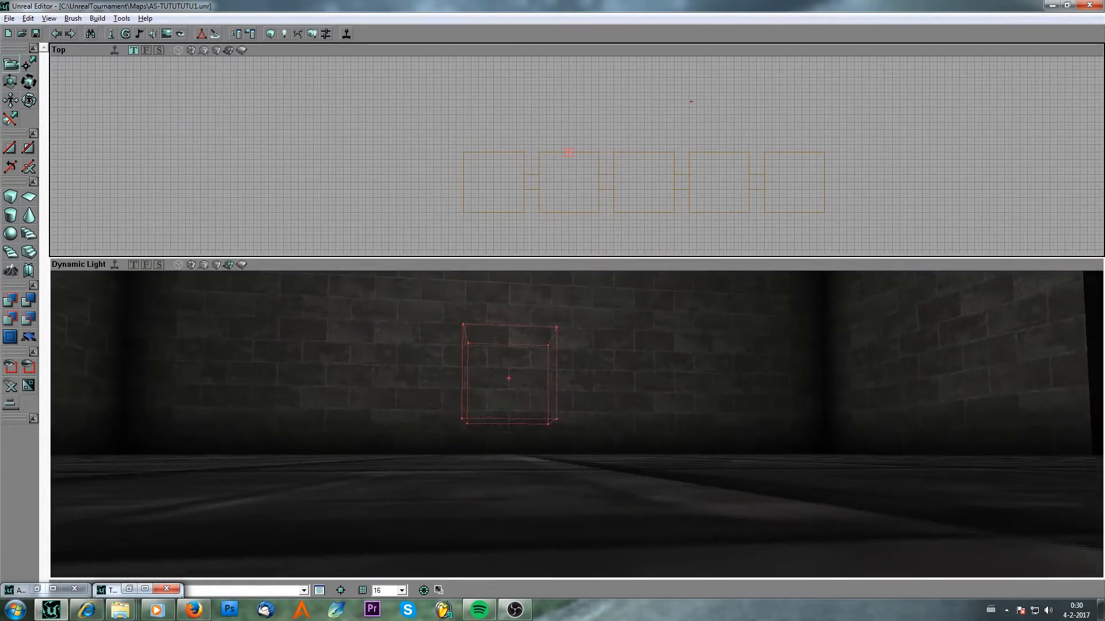
mouse_move(599, 377)
ctrl+mouse_down()
mouse_move(598, 412)
mouse_move(593, 346)
ctrl+mouse_up()
right_drag(592, 345, 598, 378)
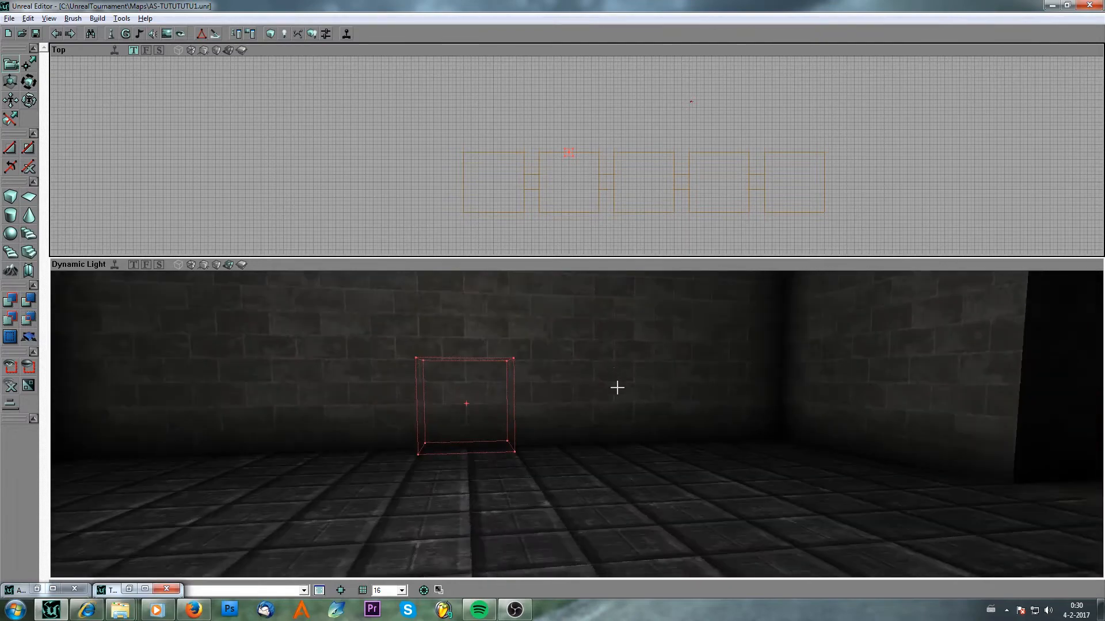
mouse_move(617, 387)
mouse_down()
mouse_move(667, 380)
mouse_move(615, 397)
mouse_move(667, 388)
mouse_up()
right_drag(617, 389, 616, 389)
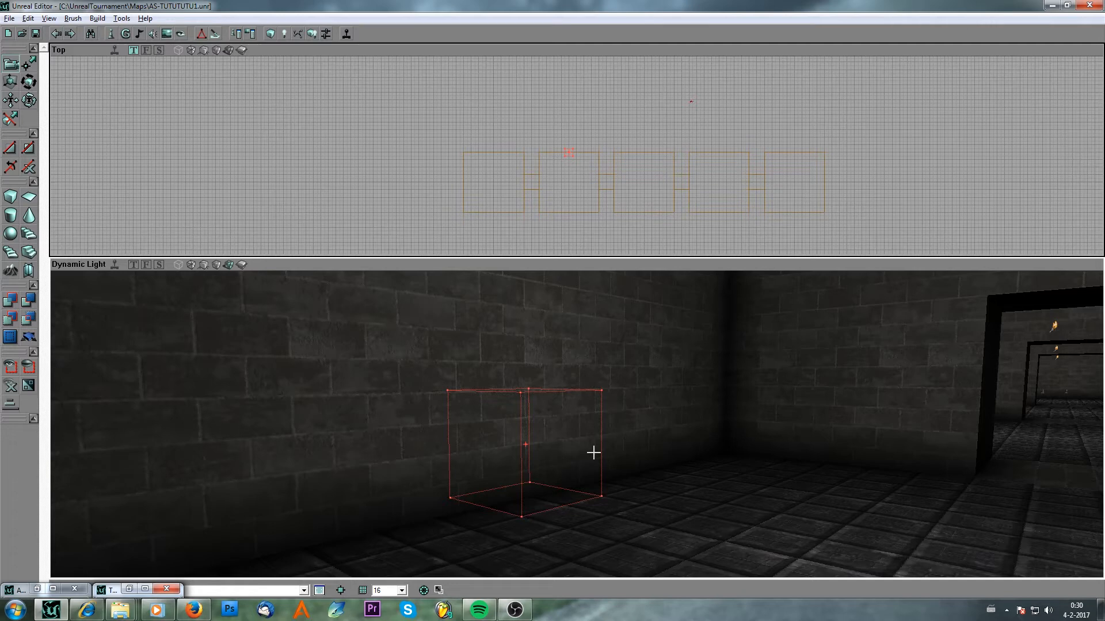
Select the cbnubase2c texture from the UTtech1 package's Base group in the texture browser.
click(167, 33)
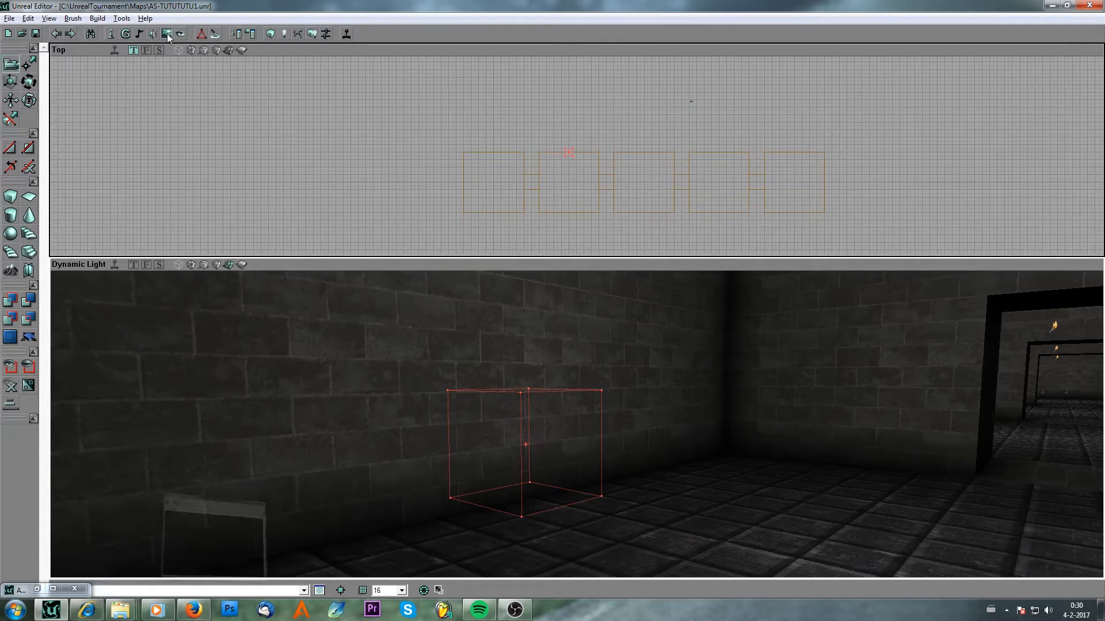
click(444, 293)
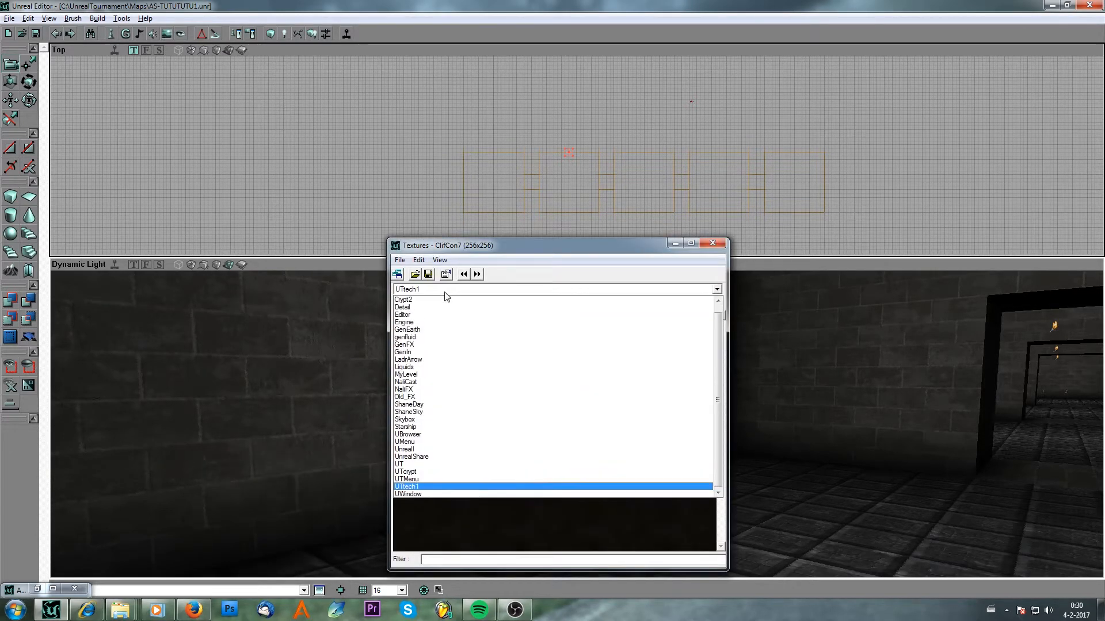
click(444, 293)
click(444, 302)
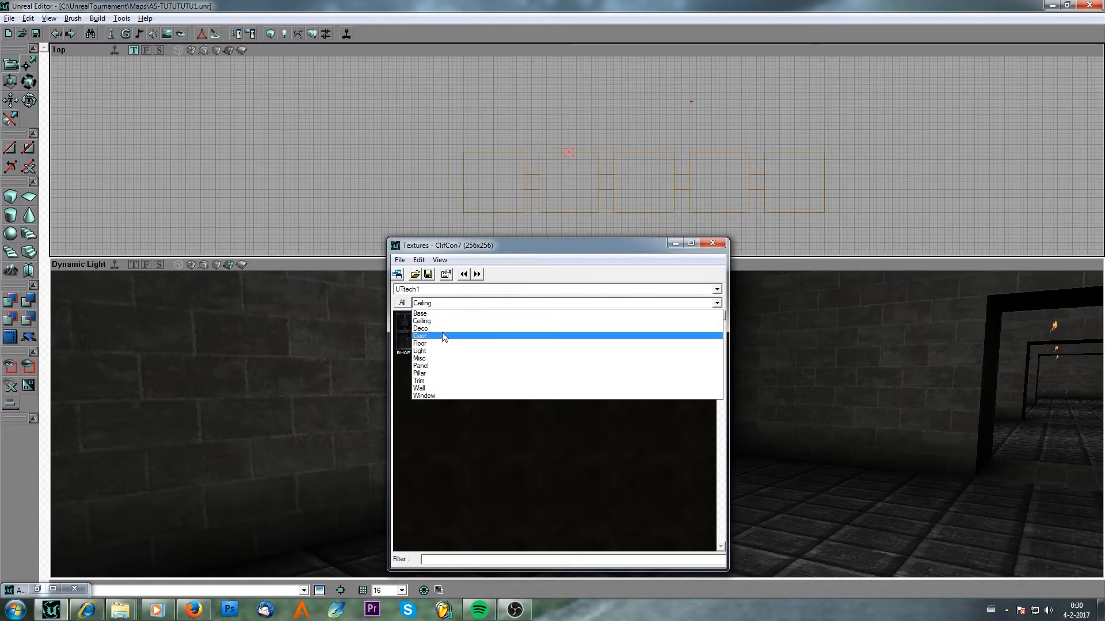
click(437, 315)
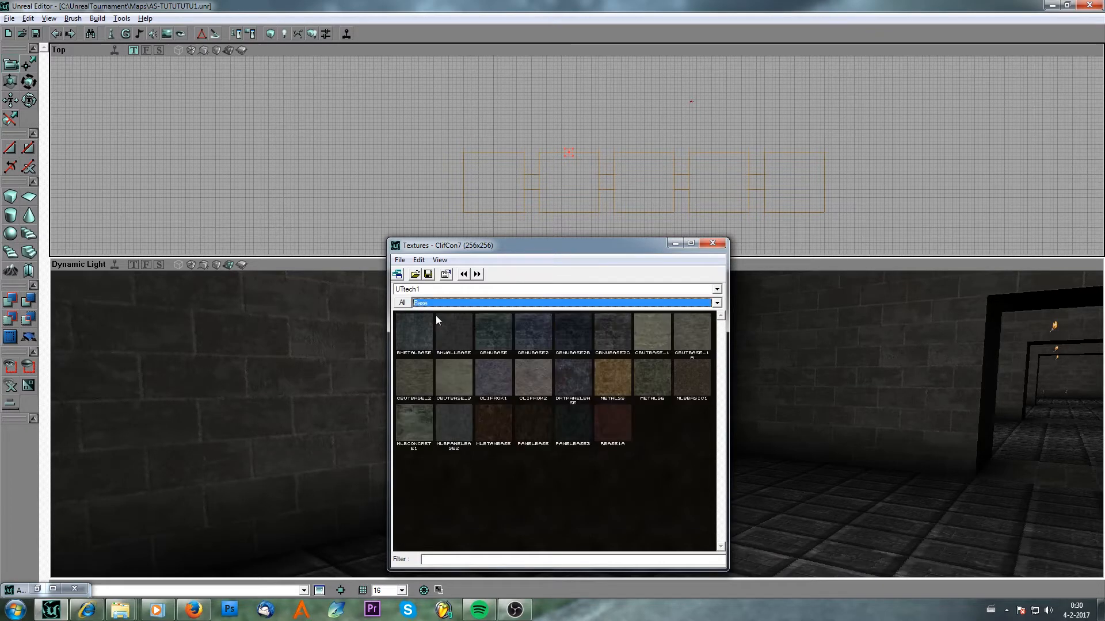
click(617, 340)
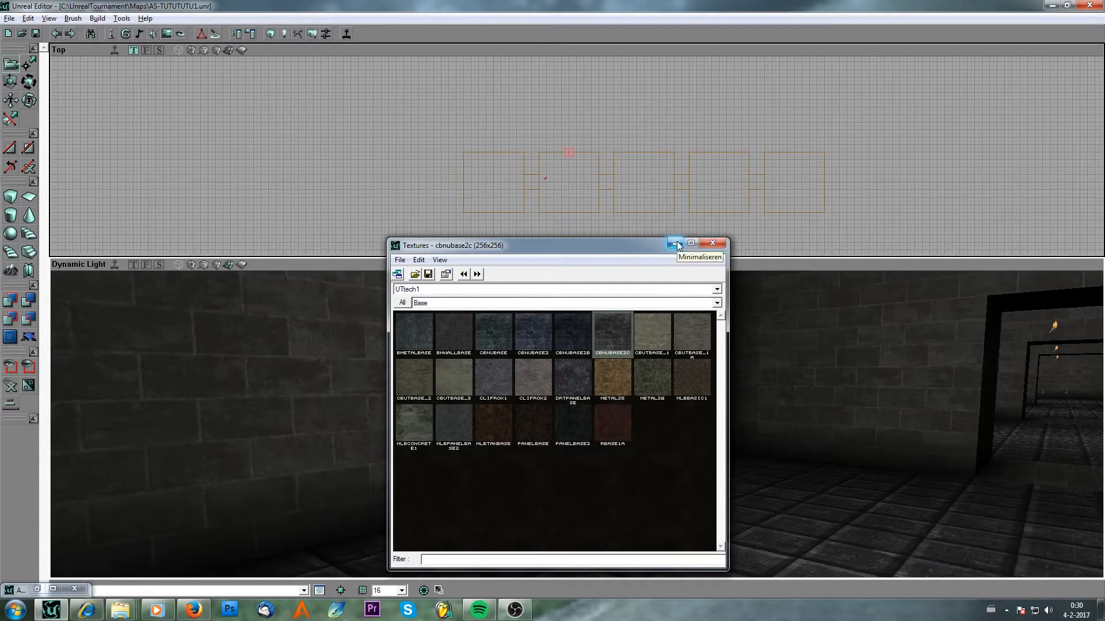
click(472, 304)
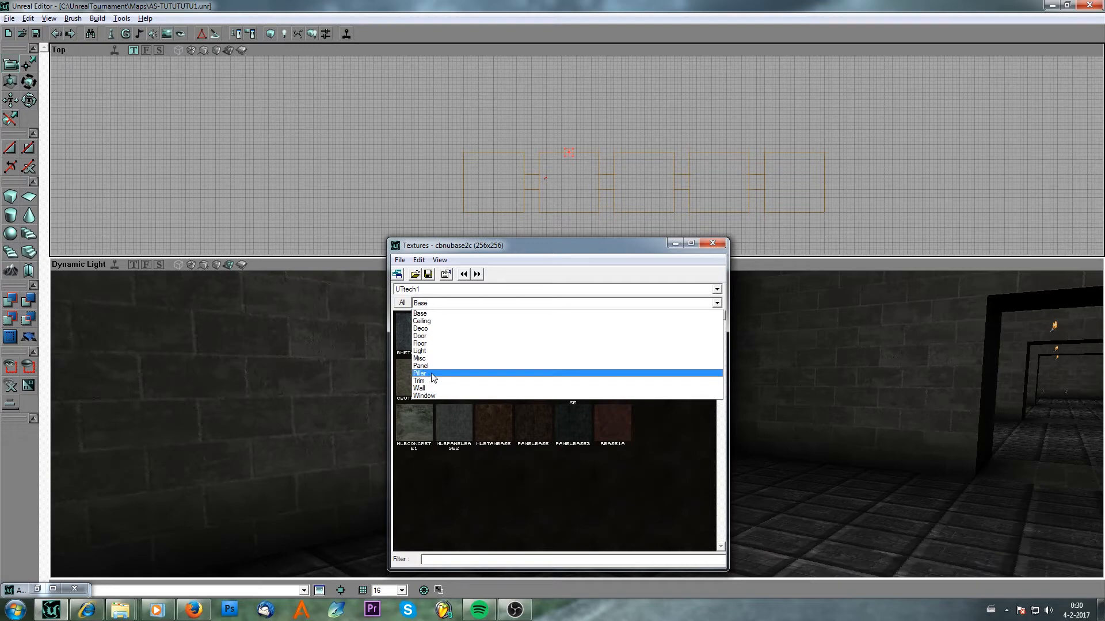
click(620, 502)
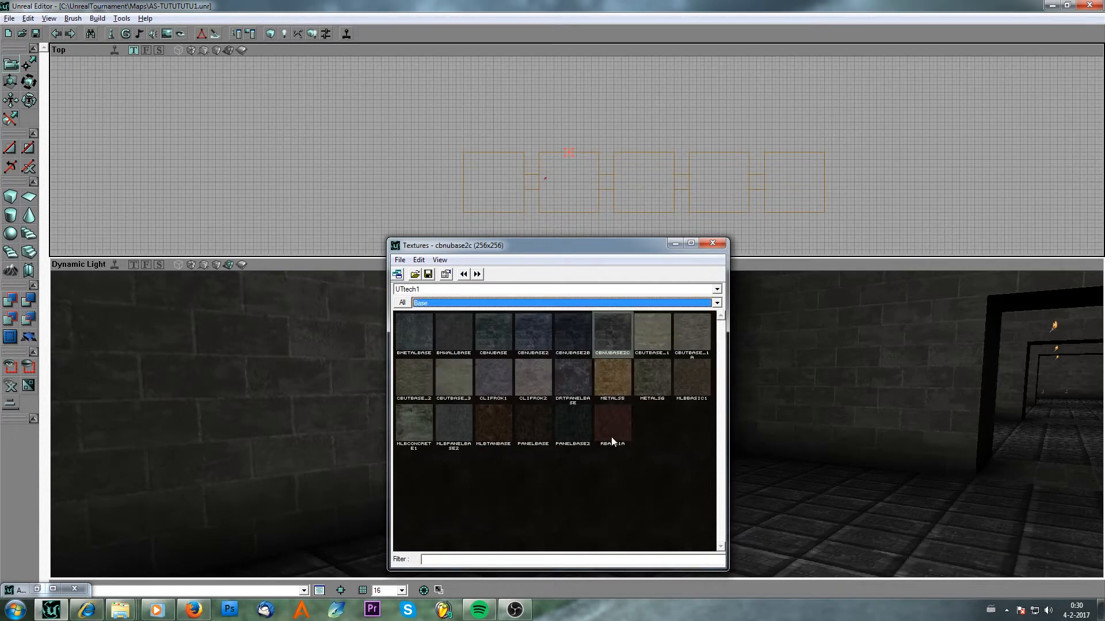
click(675, 244)
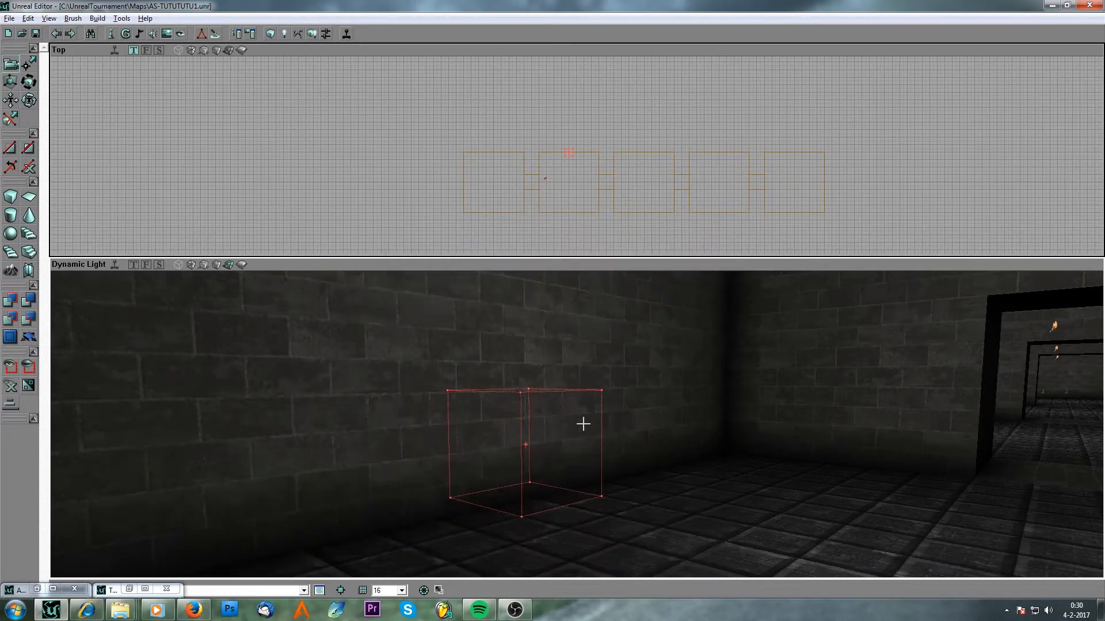
Add the cube brush to the level as a solid textured block.
drag(583, 424, 587, 434)
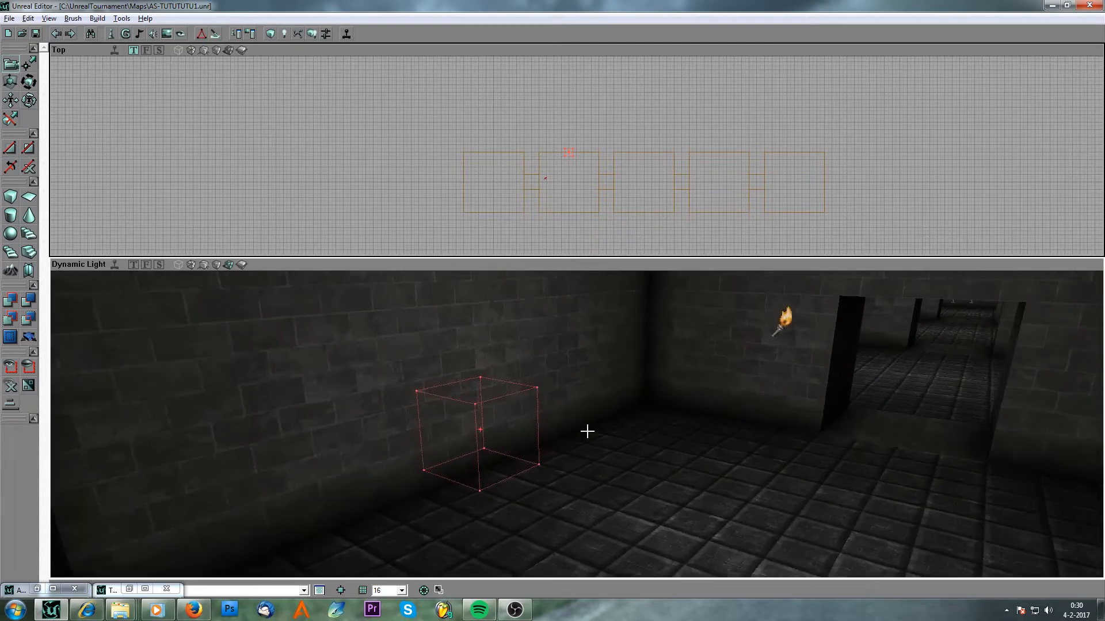
click(9, 300)
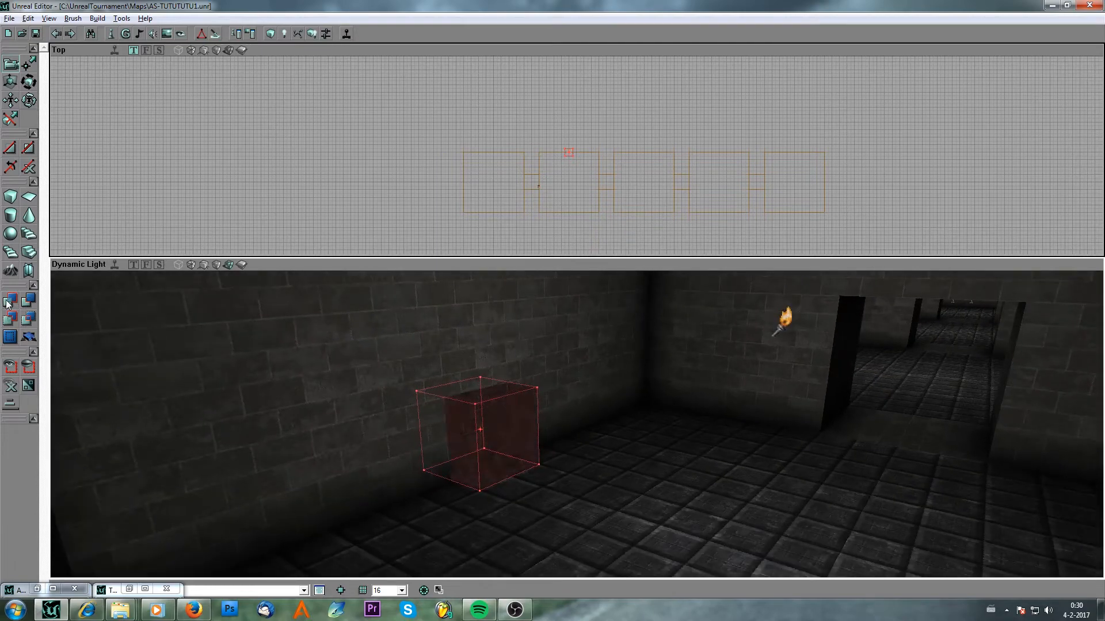
scroll(515, 232, up, 3)
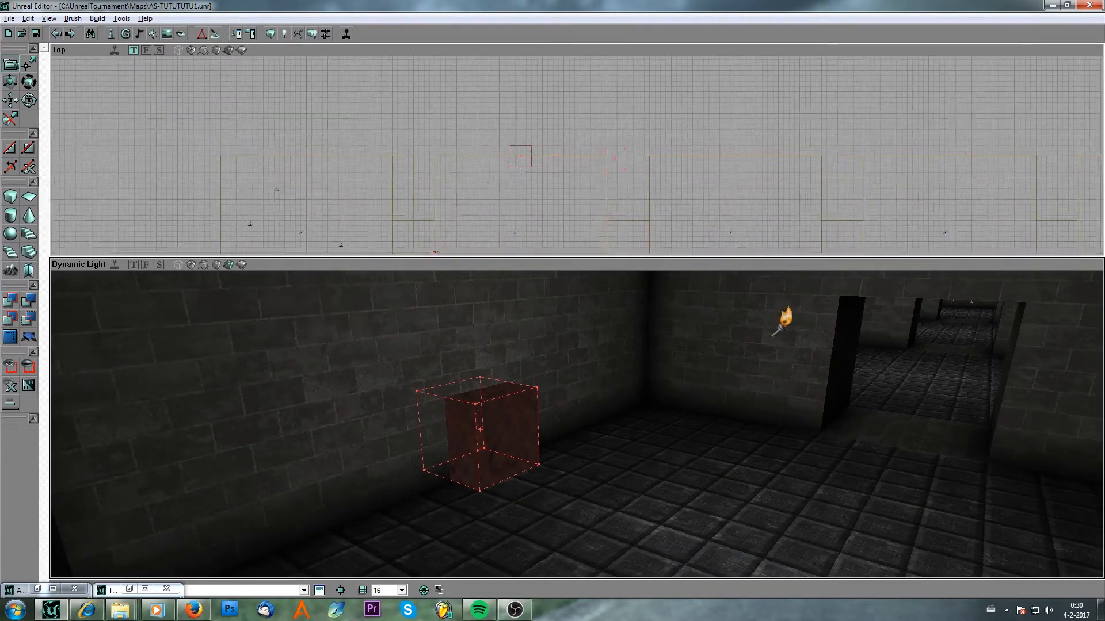
Duplicate the block and move the copies into the third and fourth rooms.
ctrl+drag(513, 224, 683, 224)
click(524, 168)
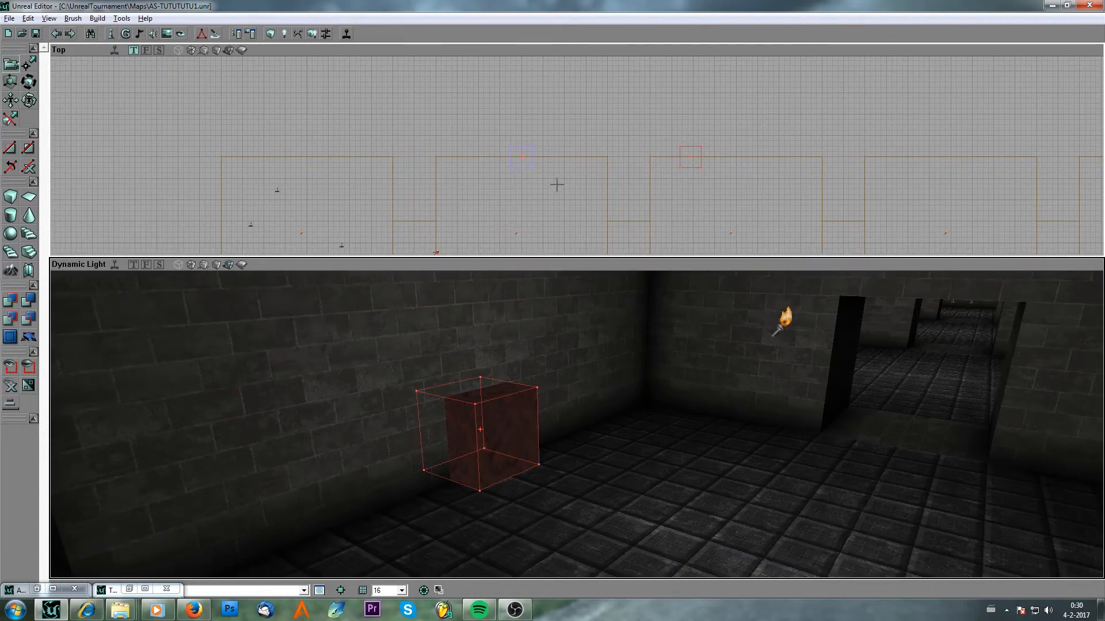
drag(557, 185, 637, 195)
key(ctrl+w)
ctrl+drag(557, 185, 696, 180)
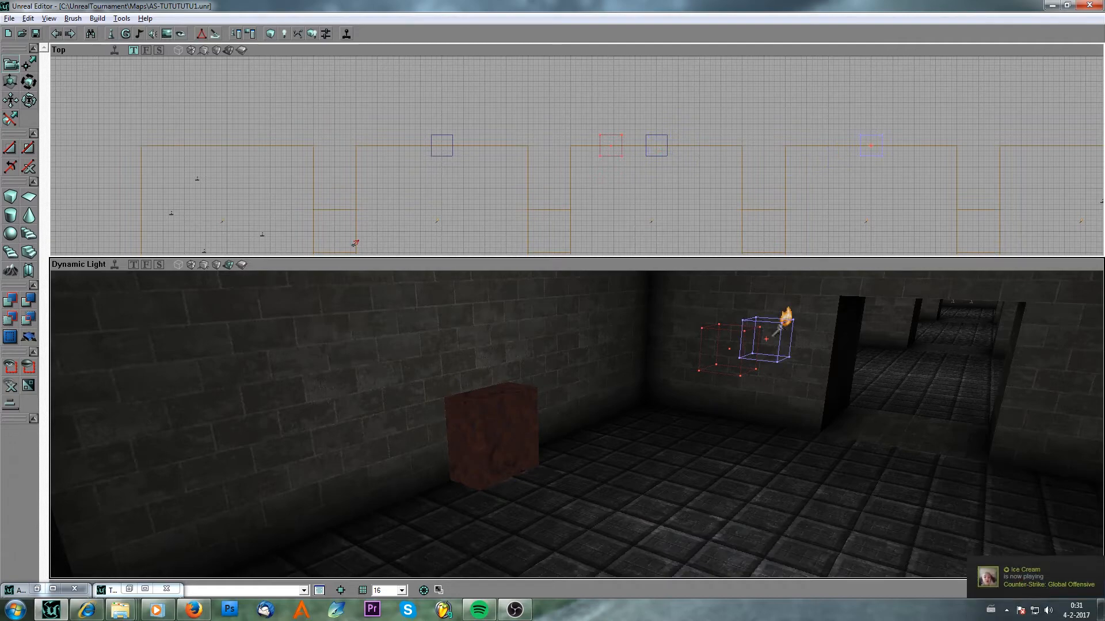
click(539, 163)
Rebuild the level geometry.
click(311, 35)
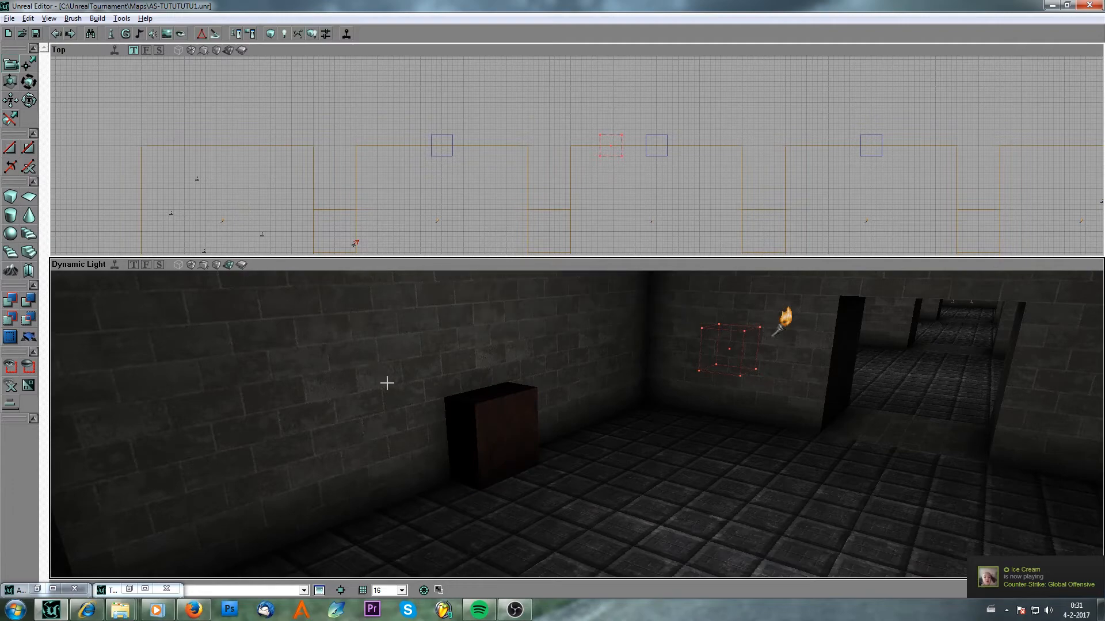
click(407, 394)
drag(406, 394, 379, 346)
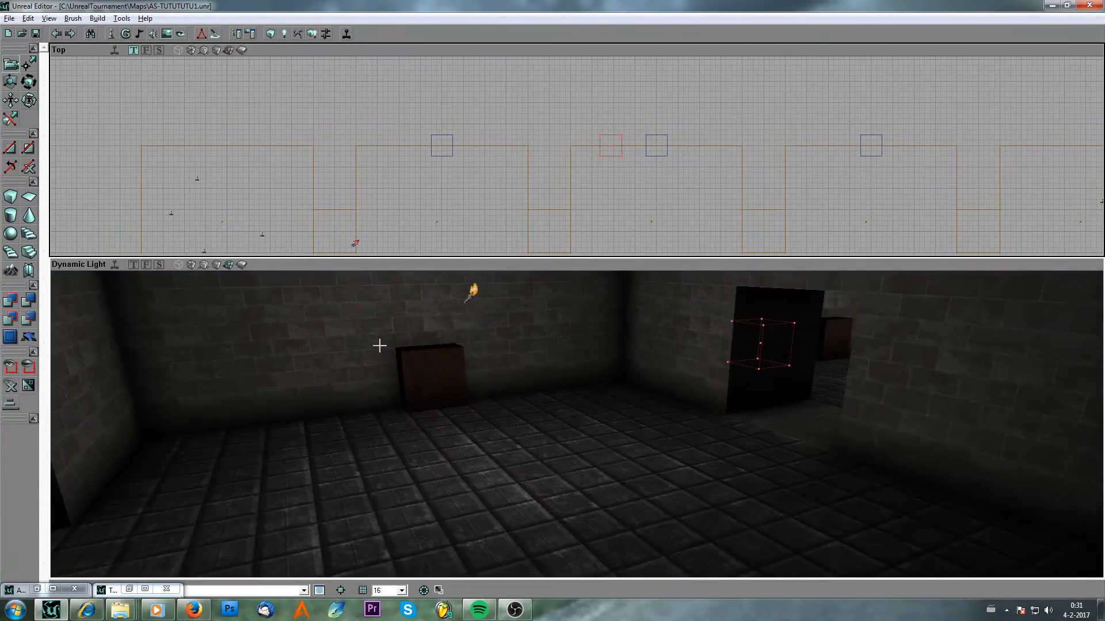
drag(556, 369, 582, 440)
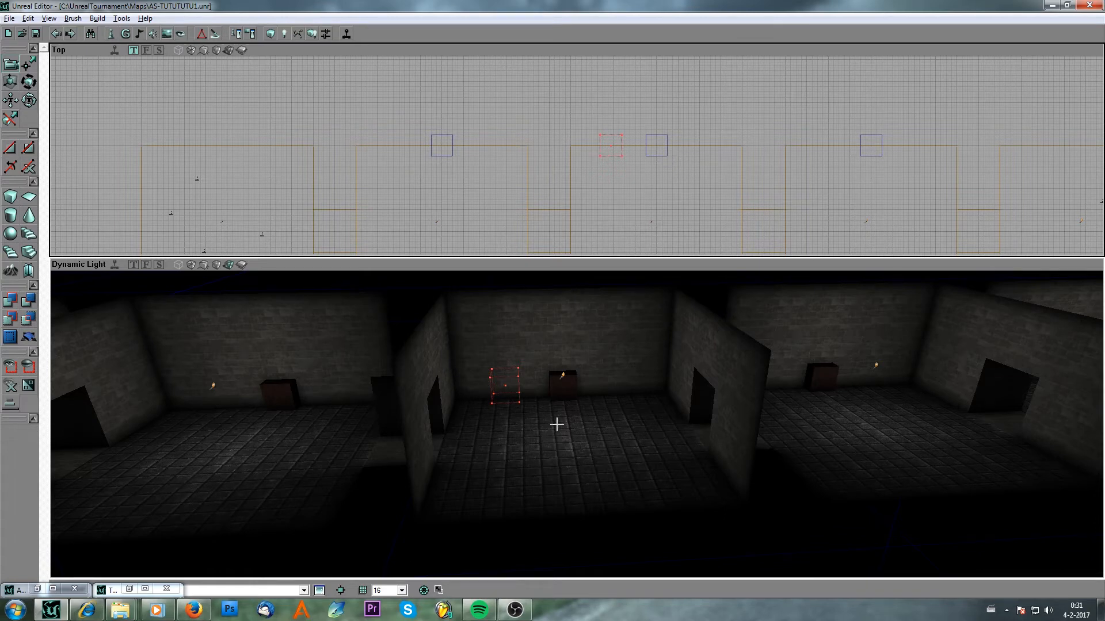
Select the Assault game type class under Info > GameInfo > TeamGamePlus in the actor class browser.
click(111, 34)
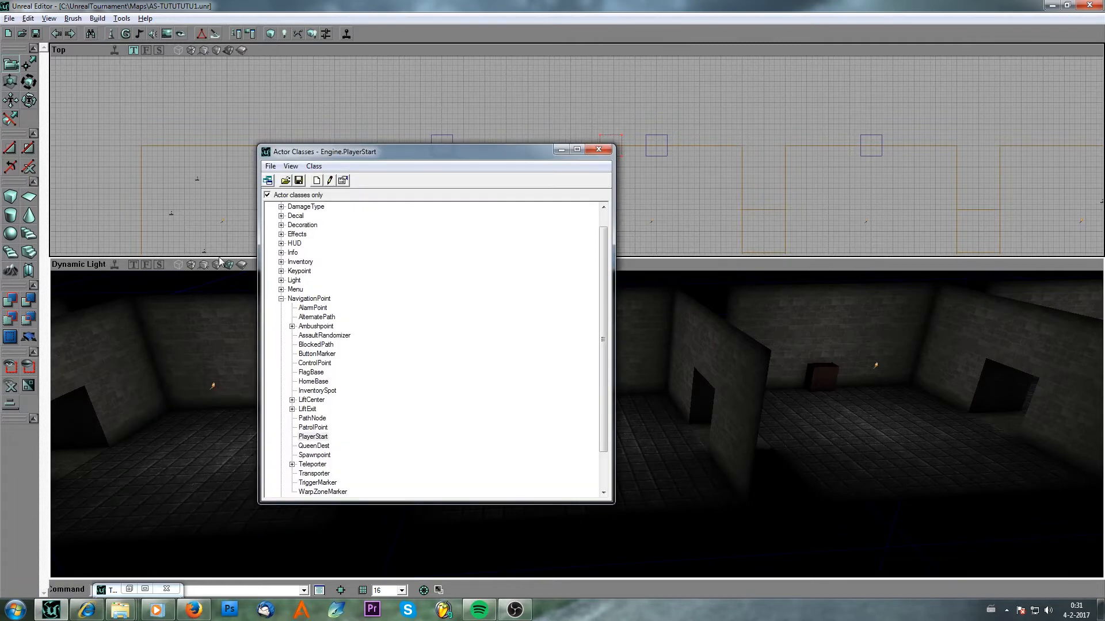
click(281, 299)
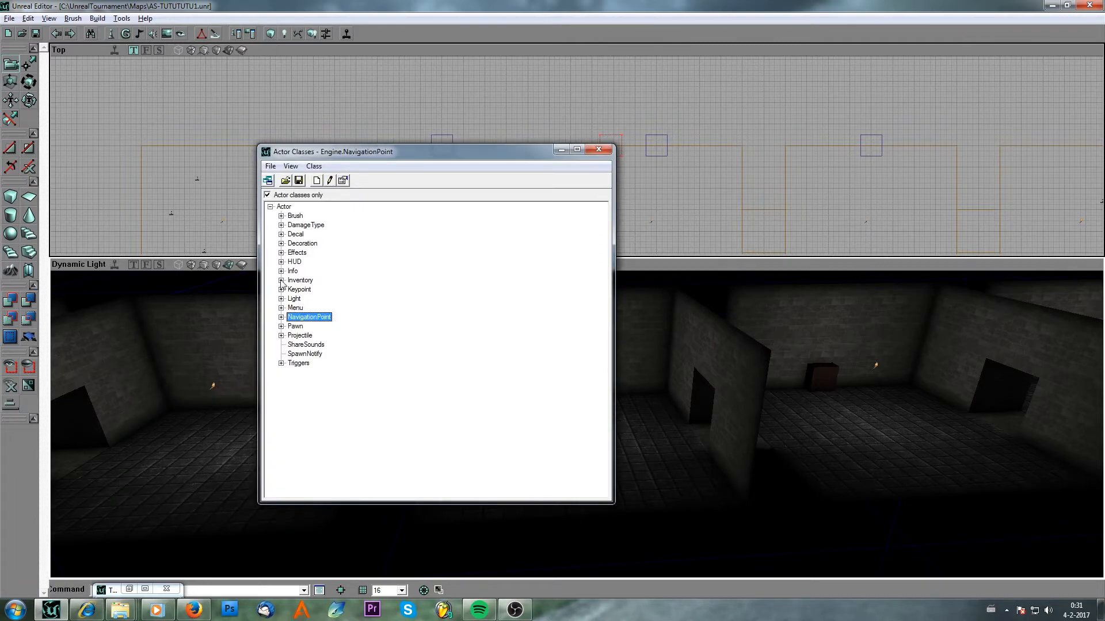
click(281, 271)
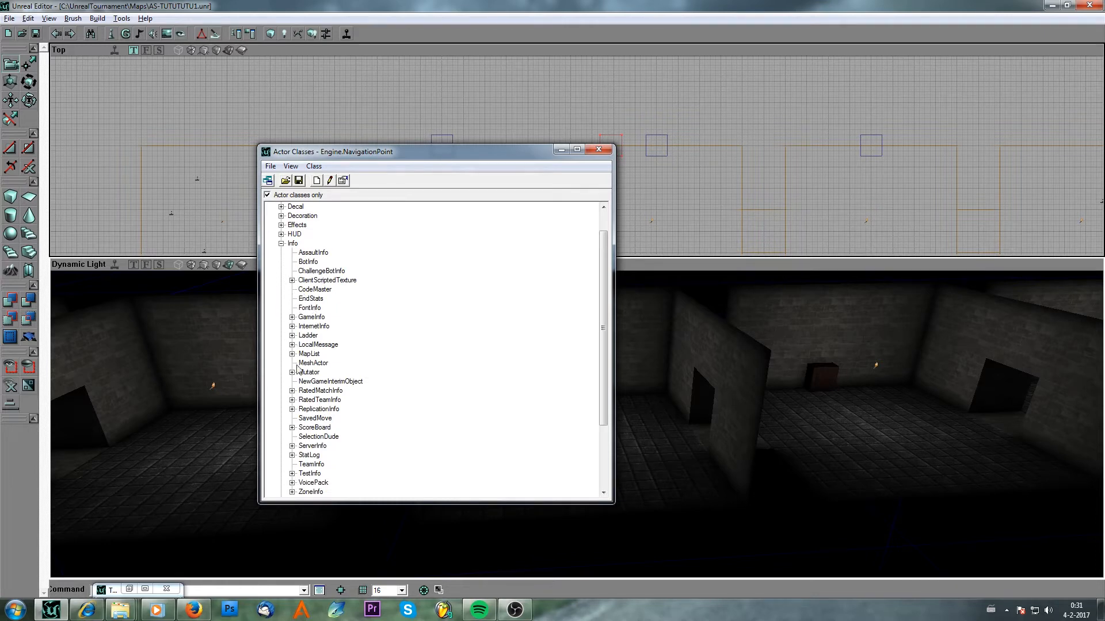
click(292, 317)
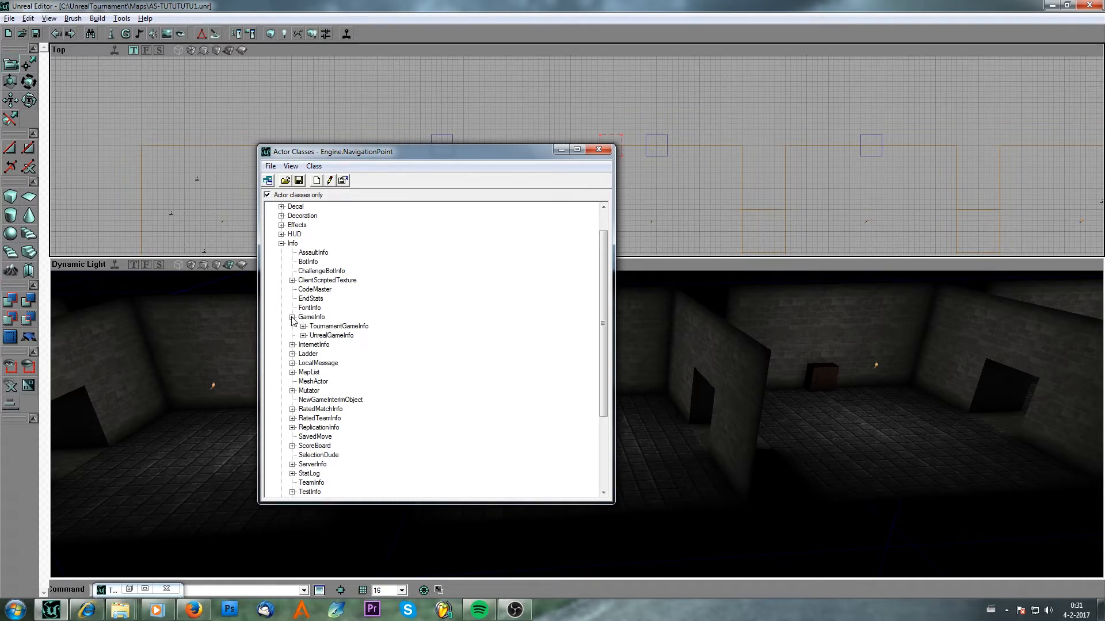
click(303, 326)
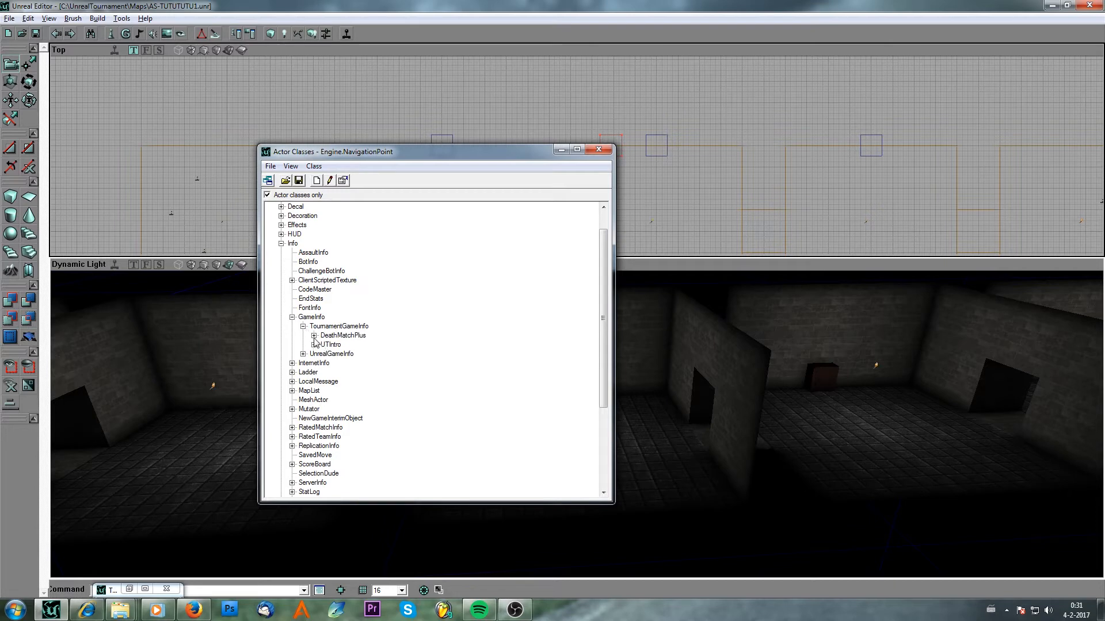
click(314, 336)
click(326, 382)
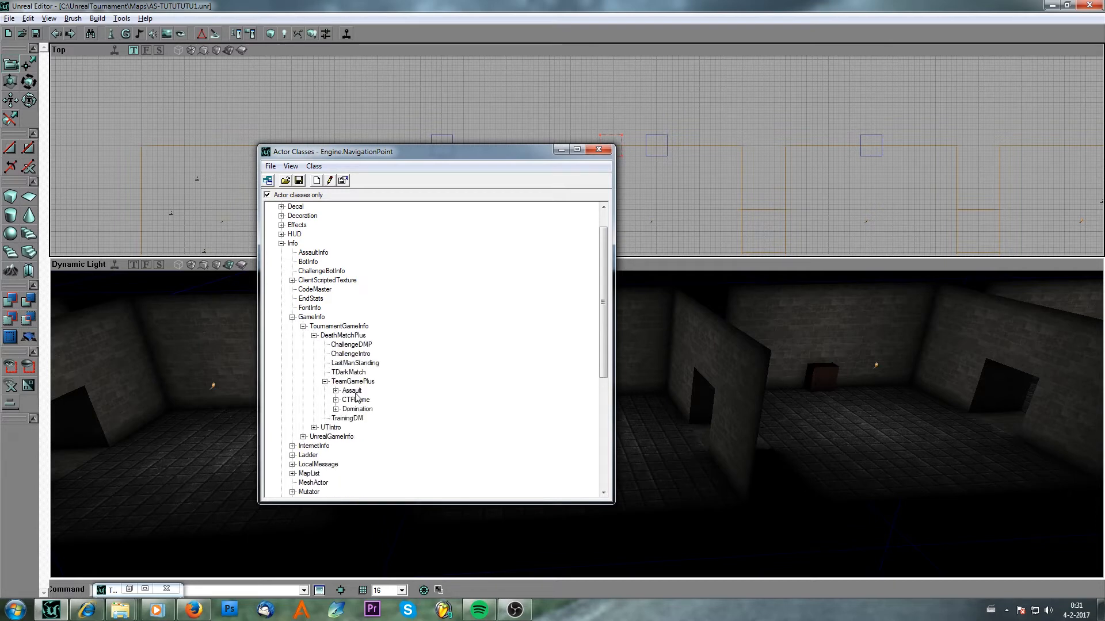
click(353, 392)
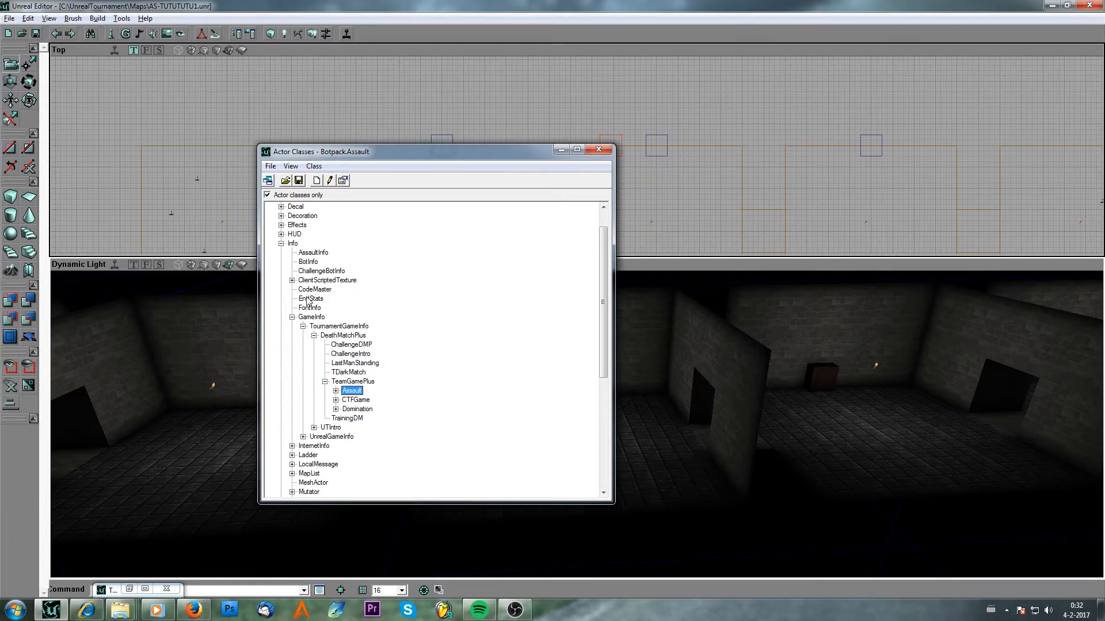
right_click(353, 392)
click(351, 392)
Set the level's DefaultGameType to the selected Assault class in Level Properties.
click(138, 2)
click(36, 34)
click(49, 19)
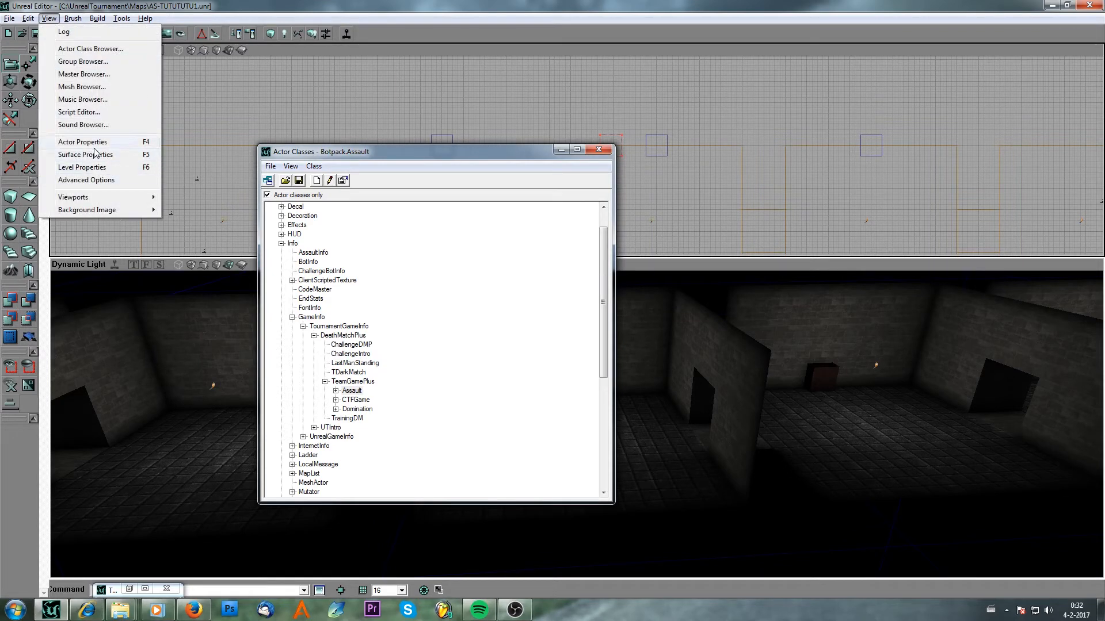
click(98, 167)
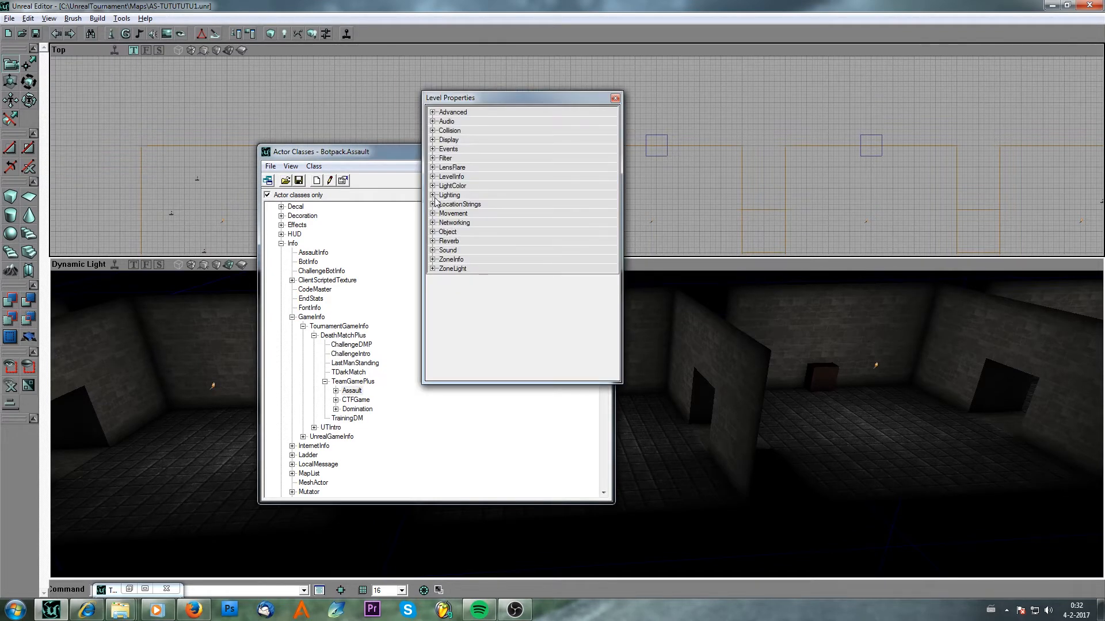
click(433, 177)
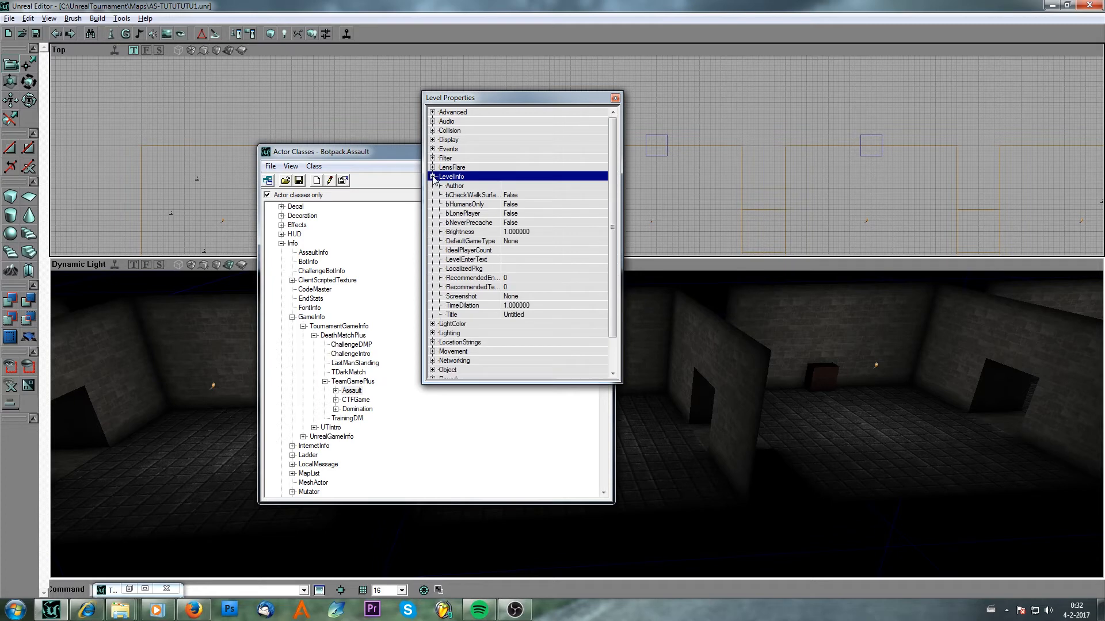
click(520, 241)
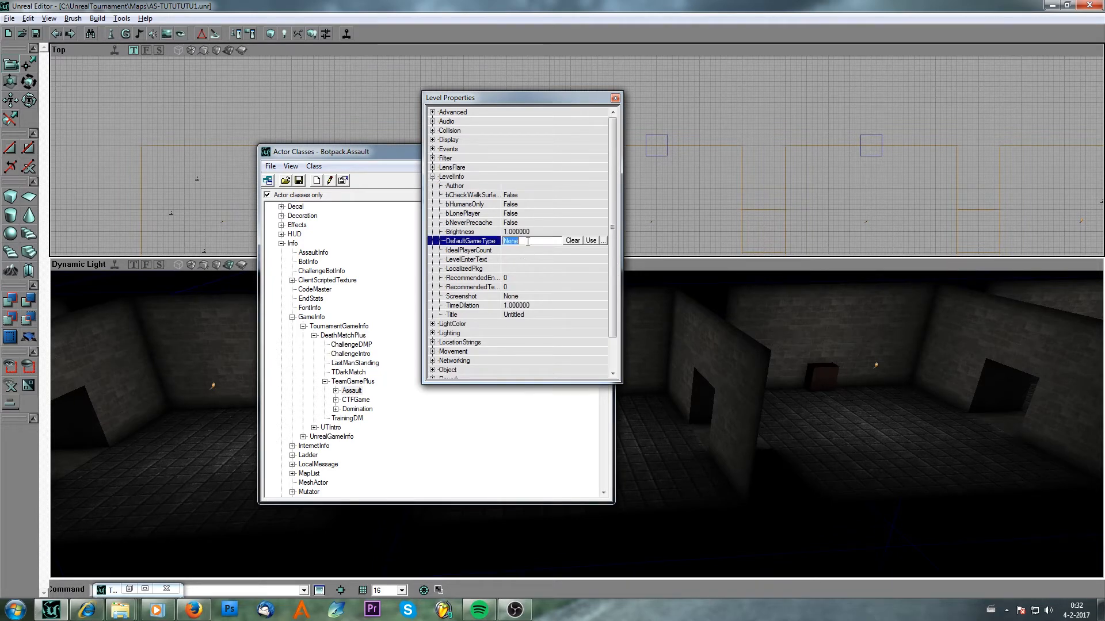
click(590, 240)
click(615, 98)
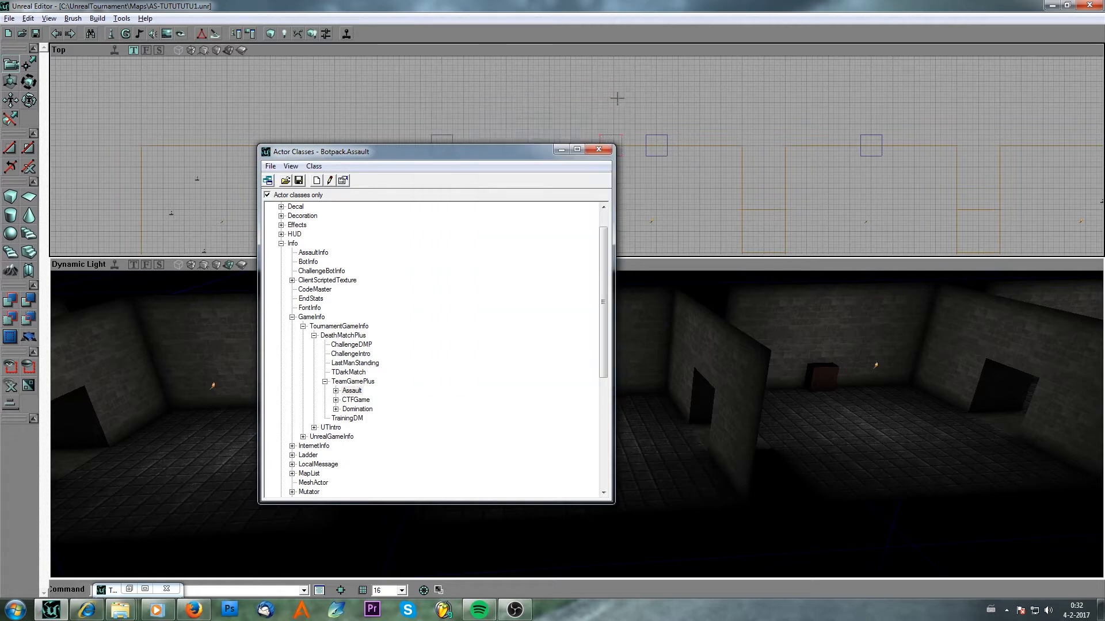
Save the map and put away the actor class browser.
click(35, 34)
click(562, 150)
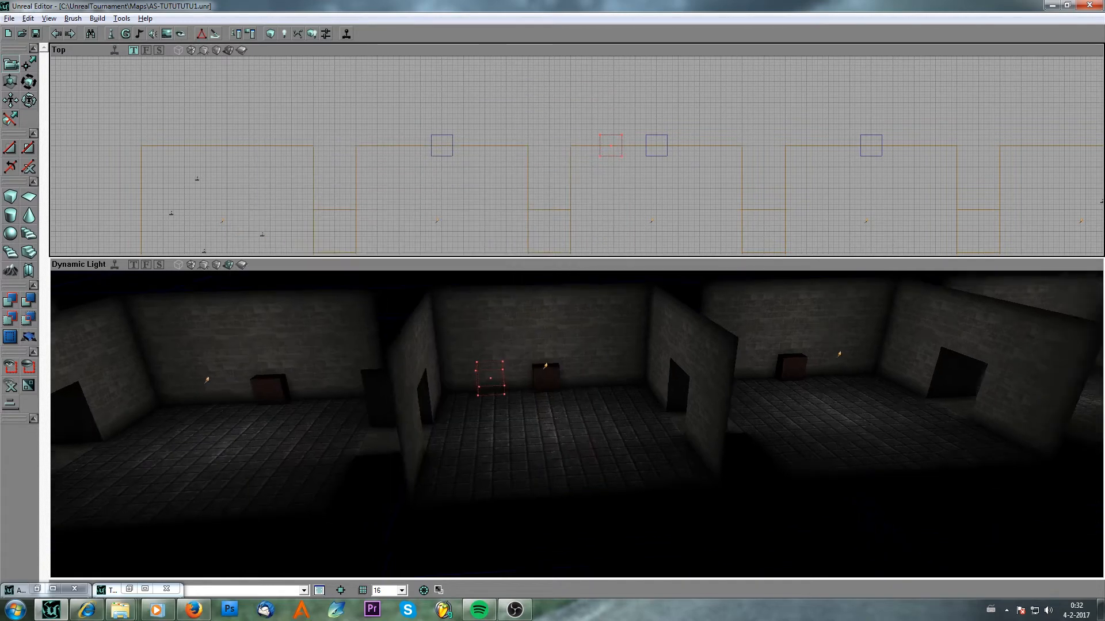
drag(576, 426, 494, 449)
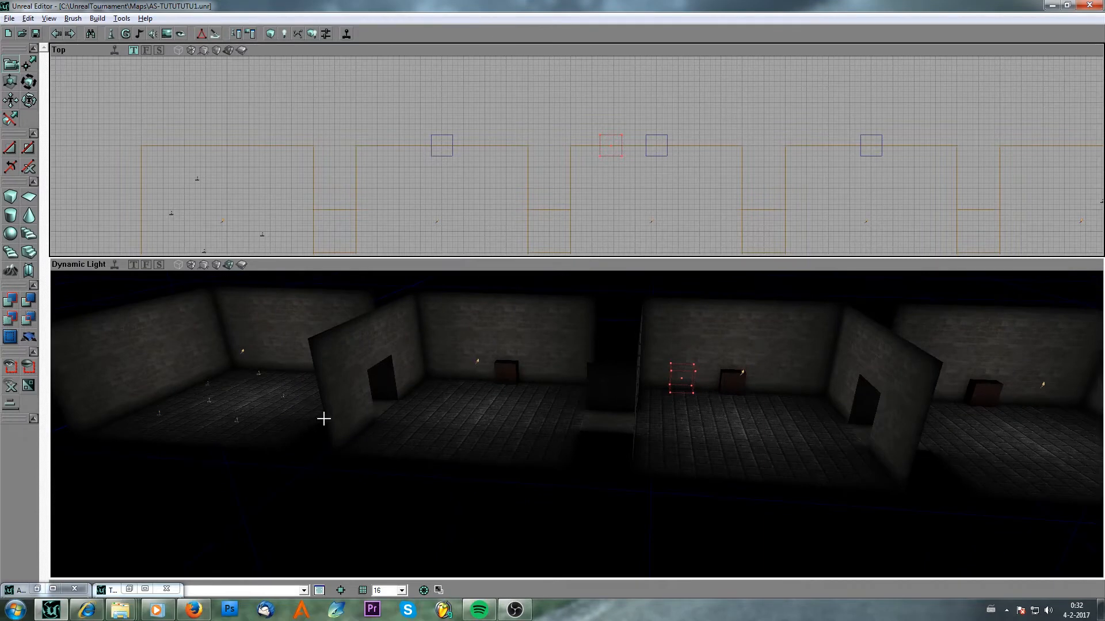
click(35, 34)
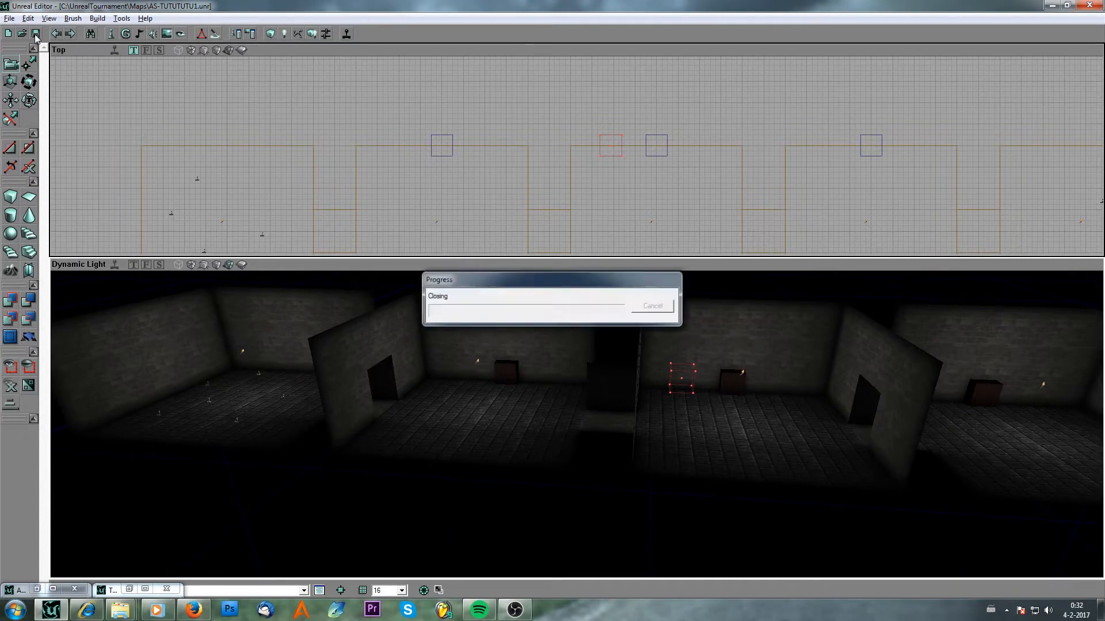
Select the FortStandard class under Pawn > StationaryPawn in the actor class browser.
drag(483, 377, 547, 382)
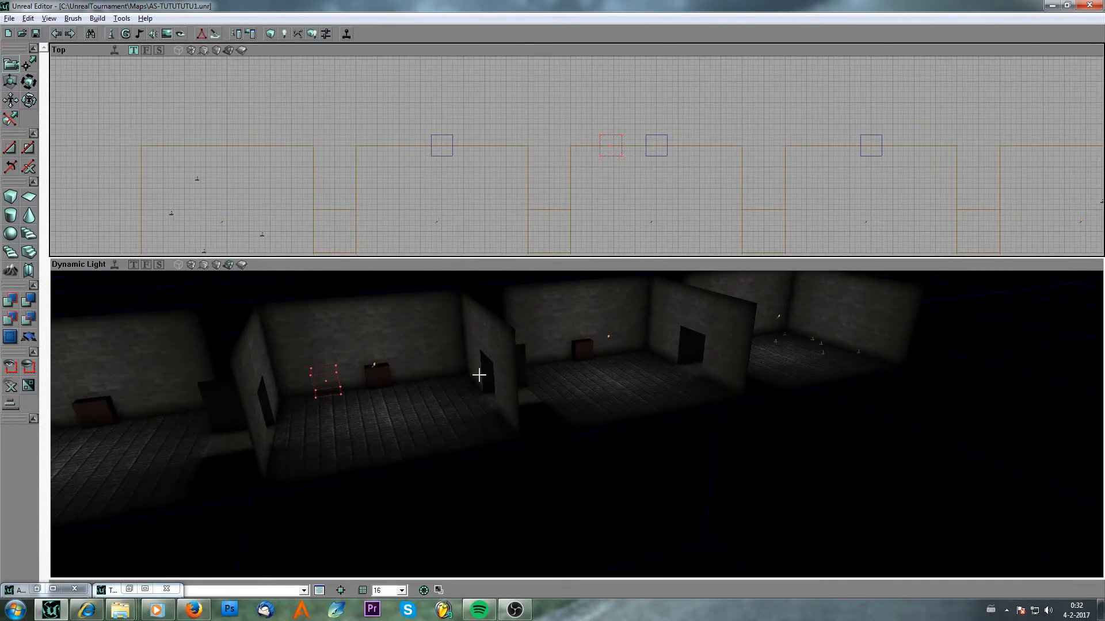
drag(384, 378, 321, 398)
drag(432, 380, 458, 382)
mouse_move(374, 371)
mouse_down()
mouse_move(403, 373)
mouse_move(360, 373)
mouse_up()
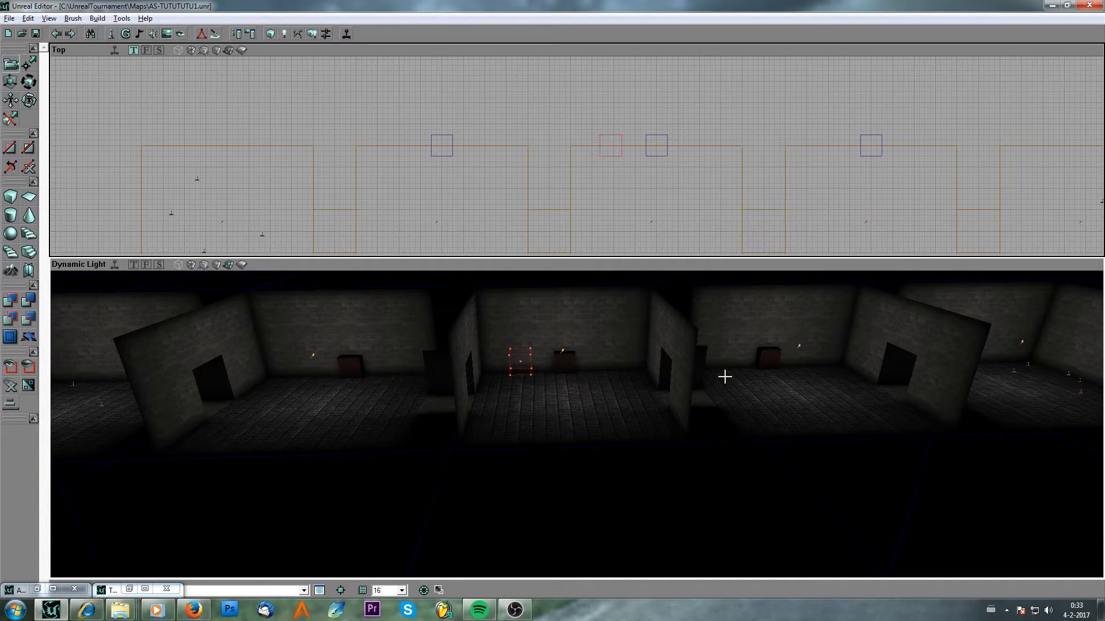
drag(367, 380, 351, 384)
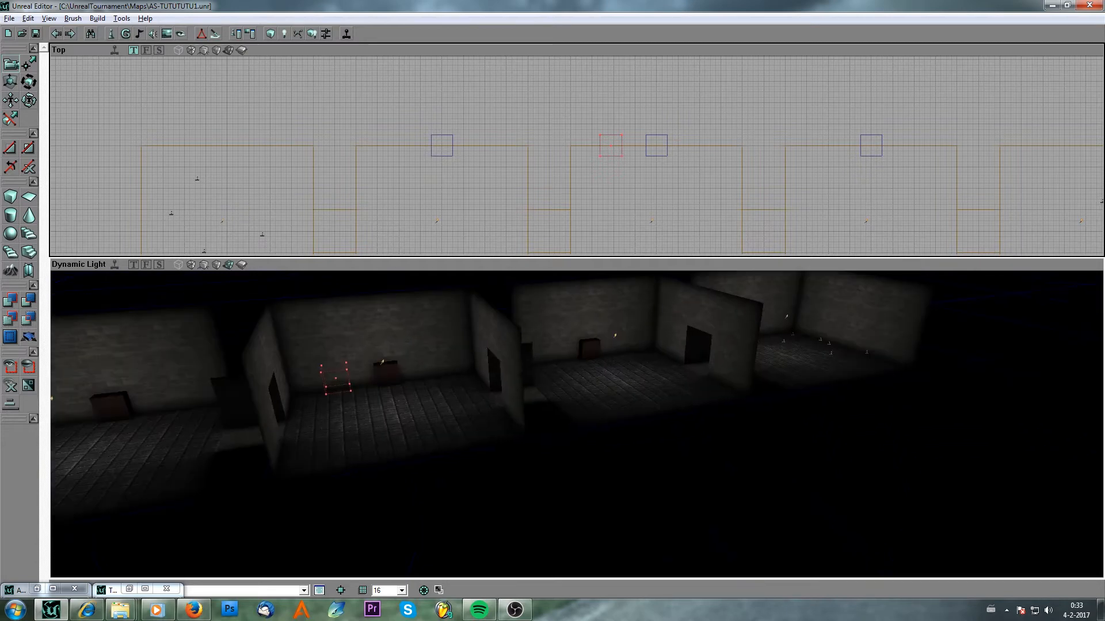
drag(433, 388, 390, 380)
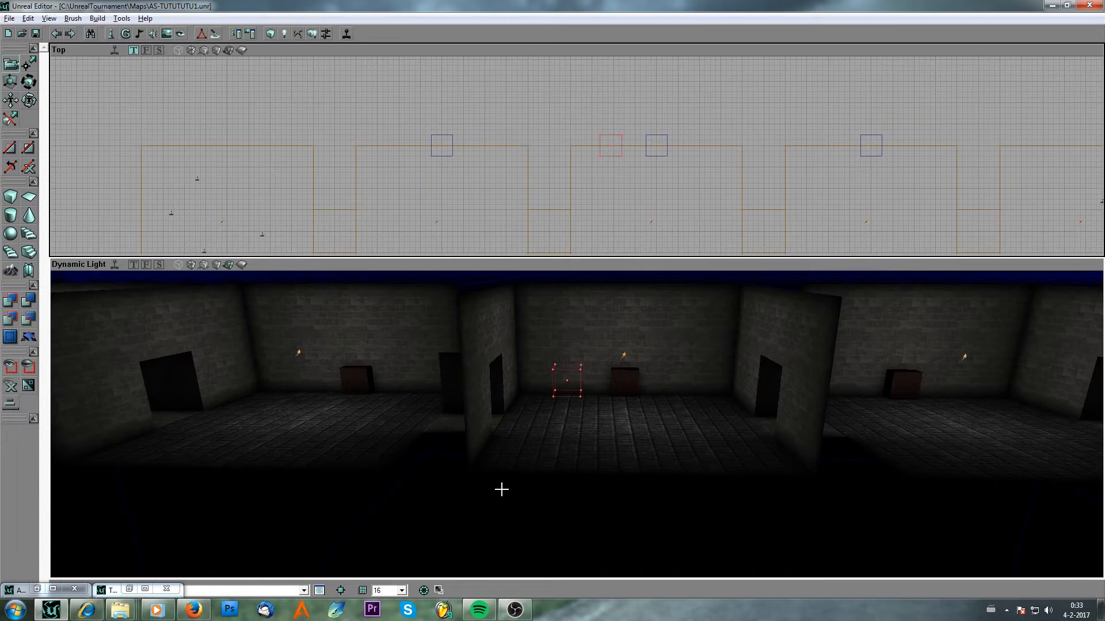
drag(502, 490, 499, 535)
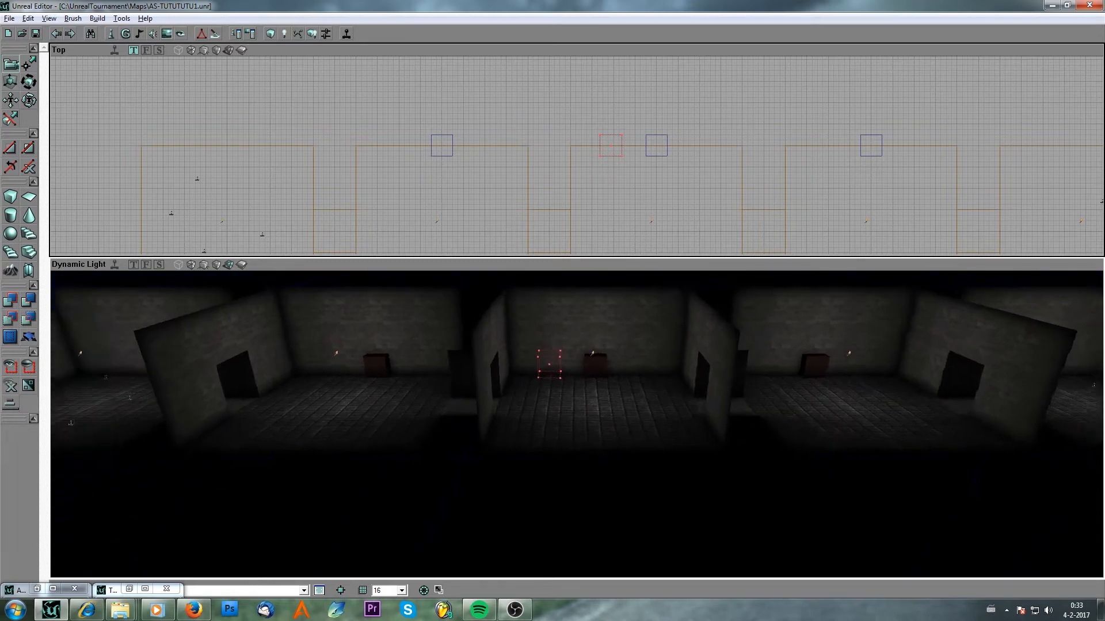
right_drag(567, 403, 513, 403)
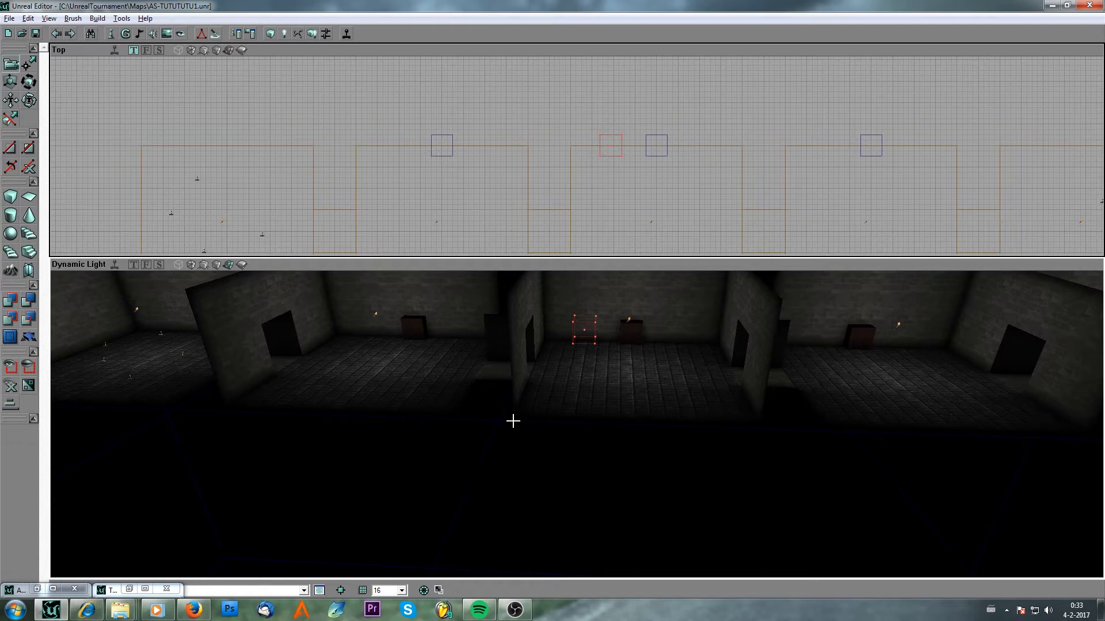
drag(510, 422, 477, 392)
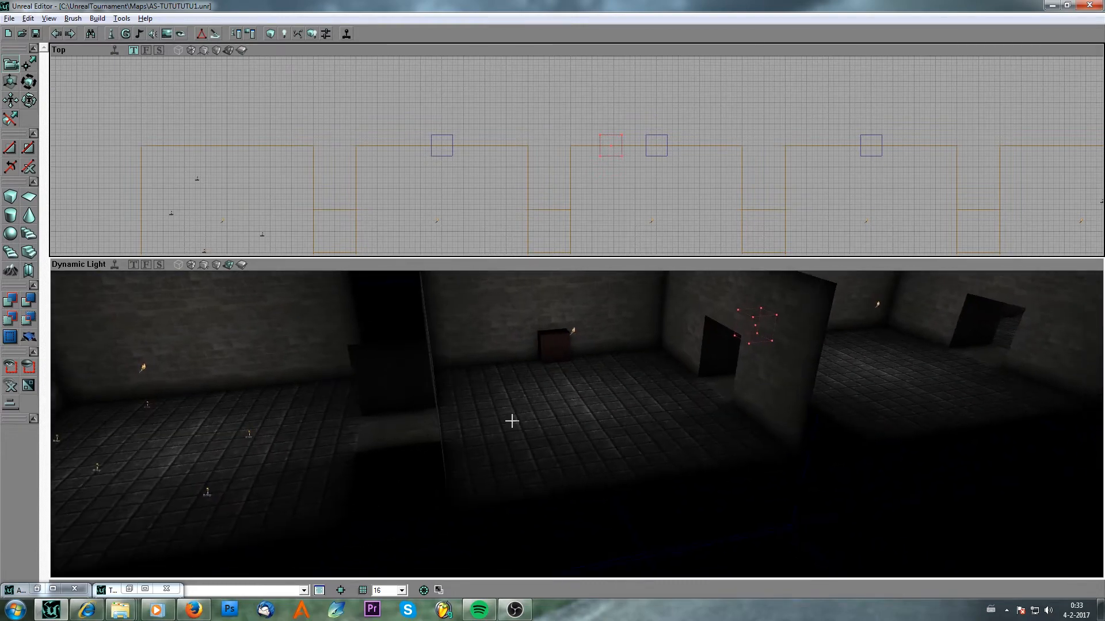
drag(530, 438, 485, 458)
click(111, 34)
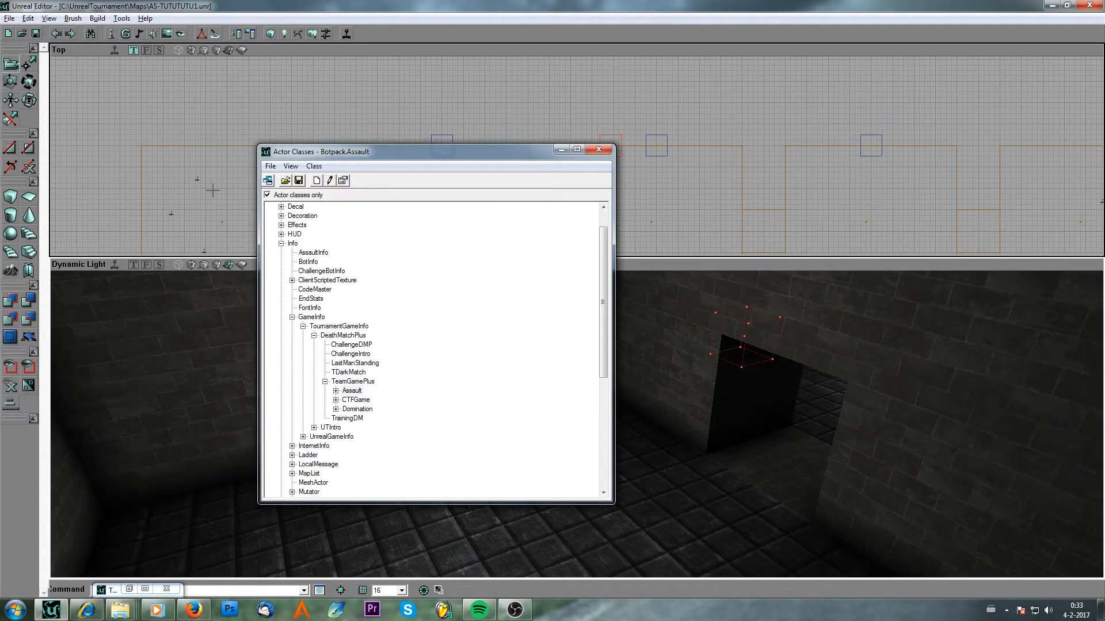
click(281, 244)
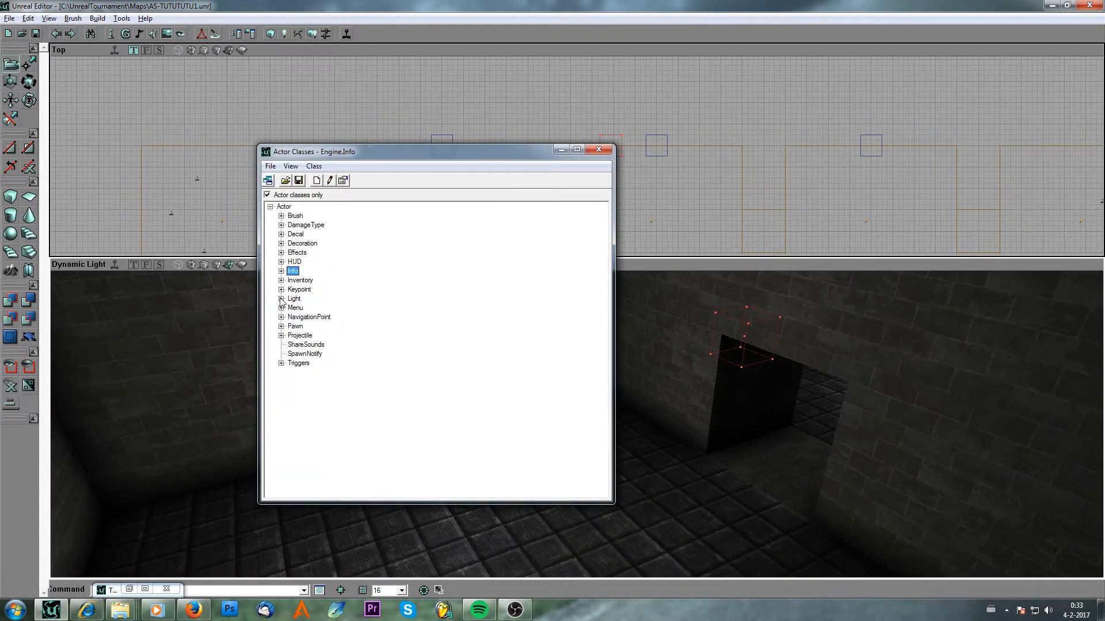
click(281, 364)
click(280, 318)
click(281, 326)
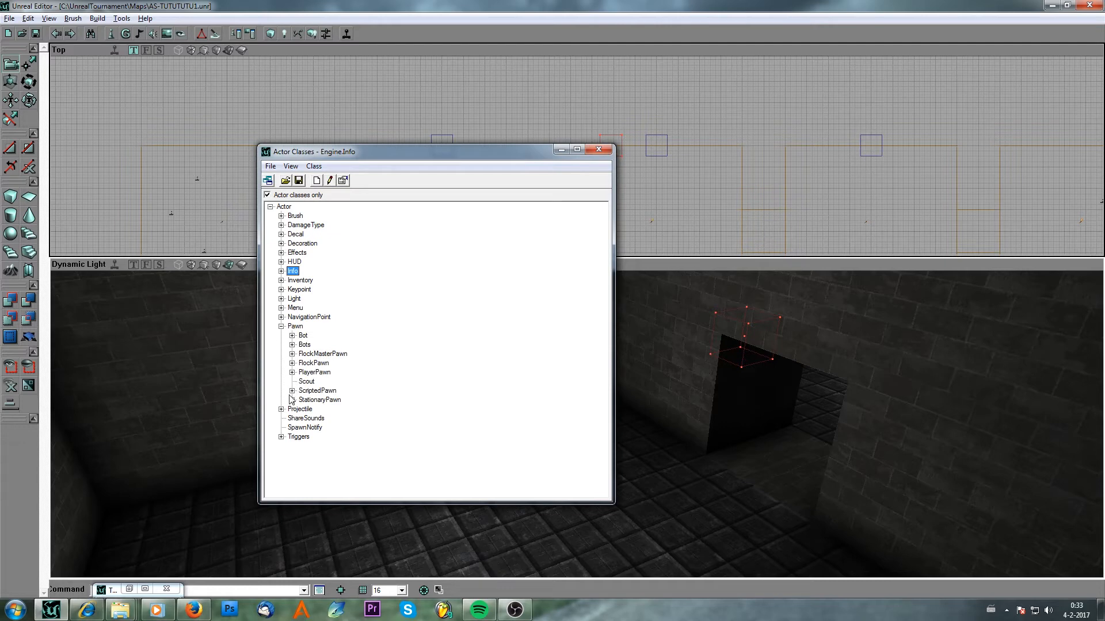
click(292, 399)
click(326, 409)
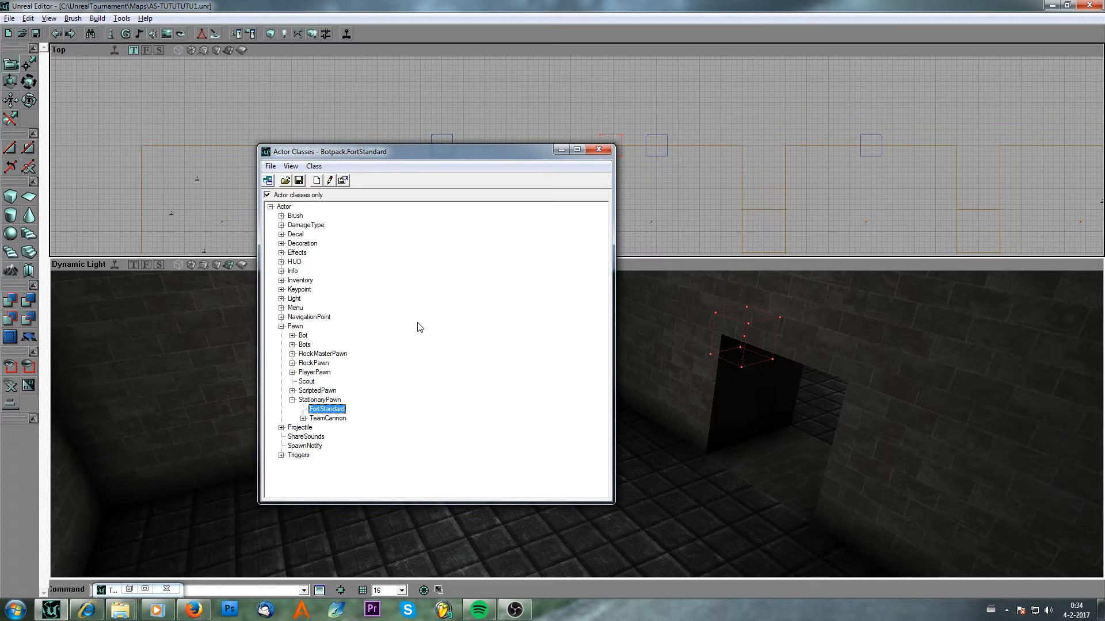
click(565, 152)
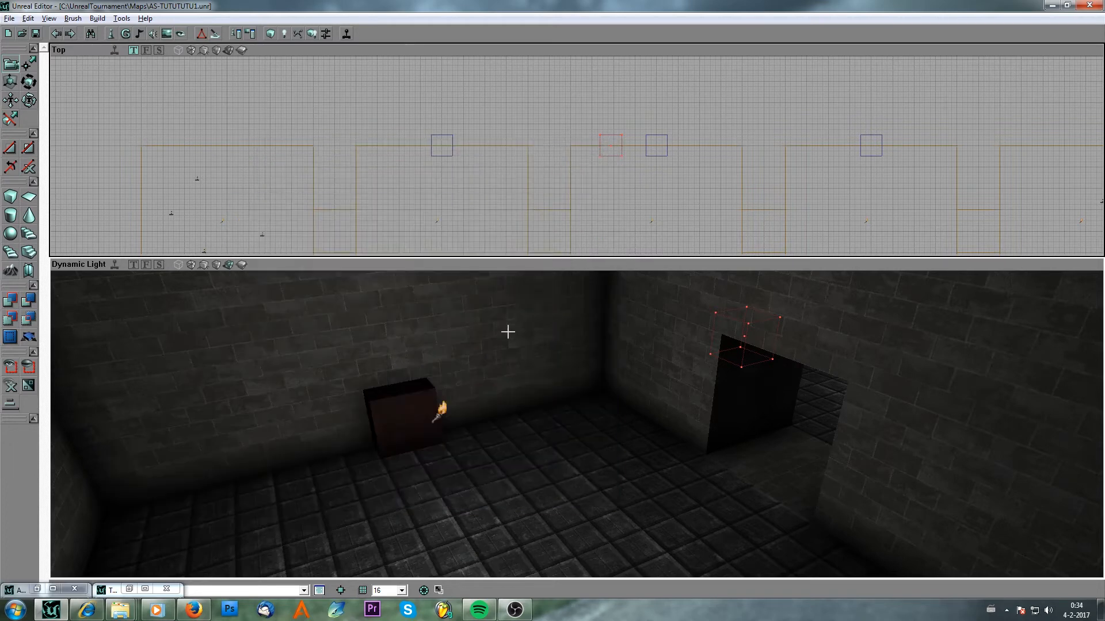
Add a FortStandard on the floor beside the block and open its properties.
right_click(443, 495)
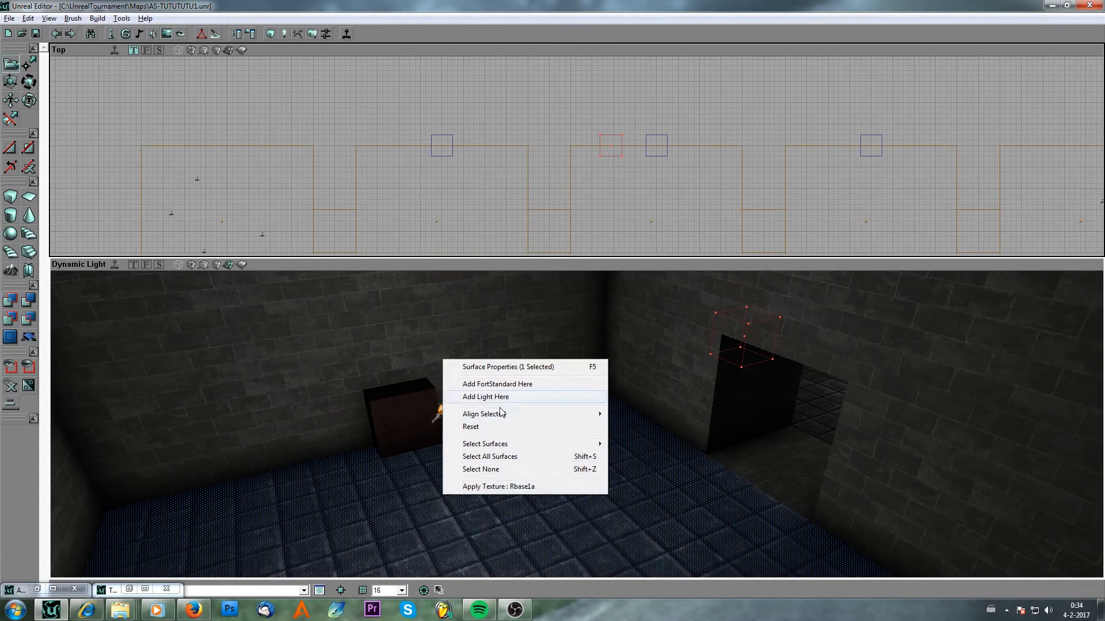
click(497, 384)
double_click(463, 481)
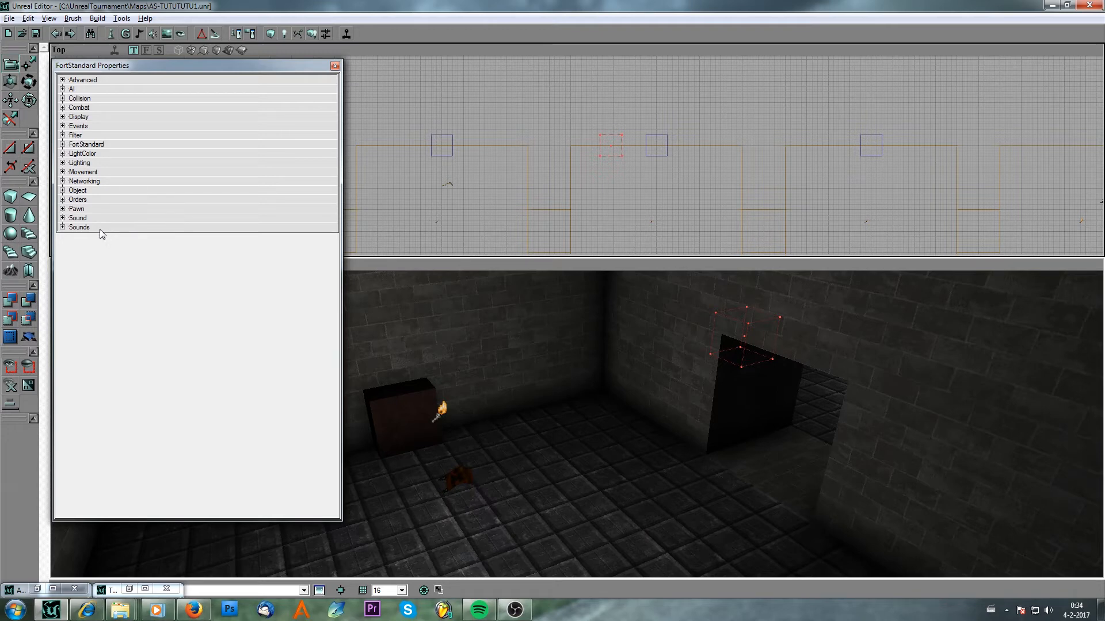
Set the FortStandard's Health to 0 in its Pawn properties.
click(63, 210)
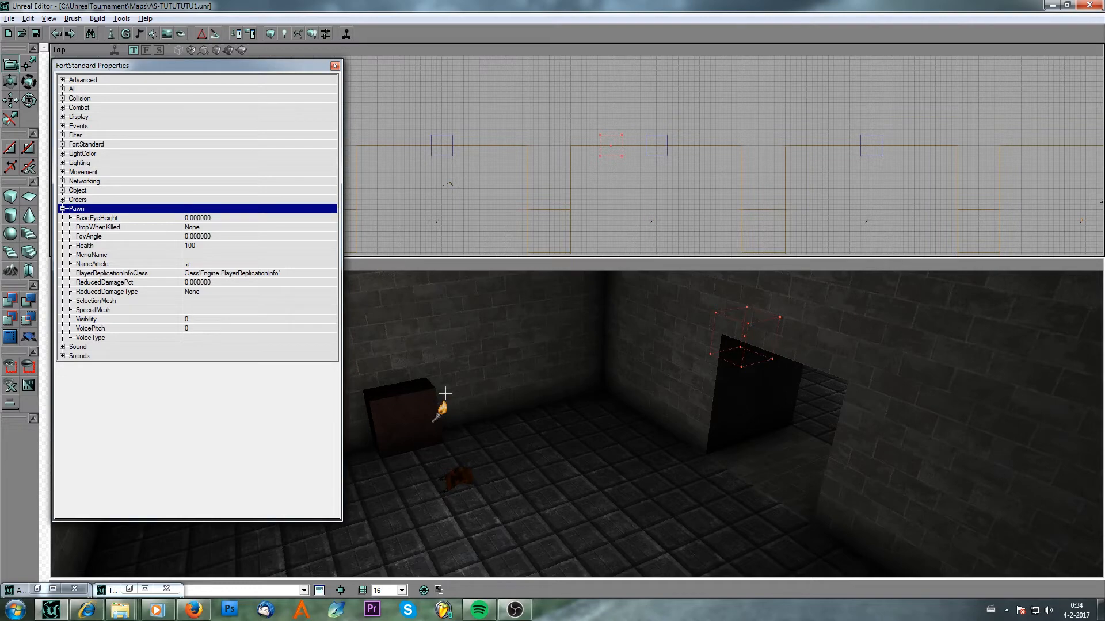
mouse_move(444, 395)
mouse_down()
mouse_move(478, 397)
mouse_move(545, 374)
mouse_up()
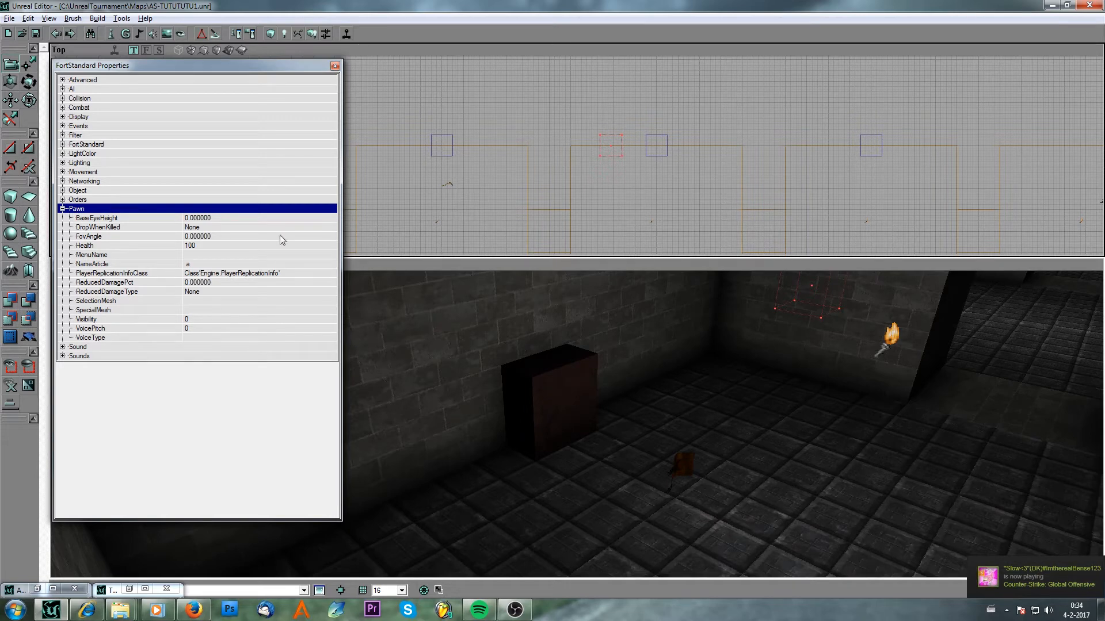
click(210, 247)
text(0)
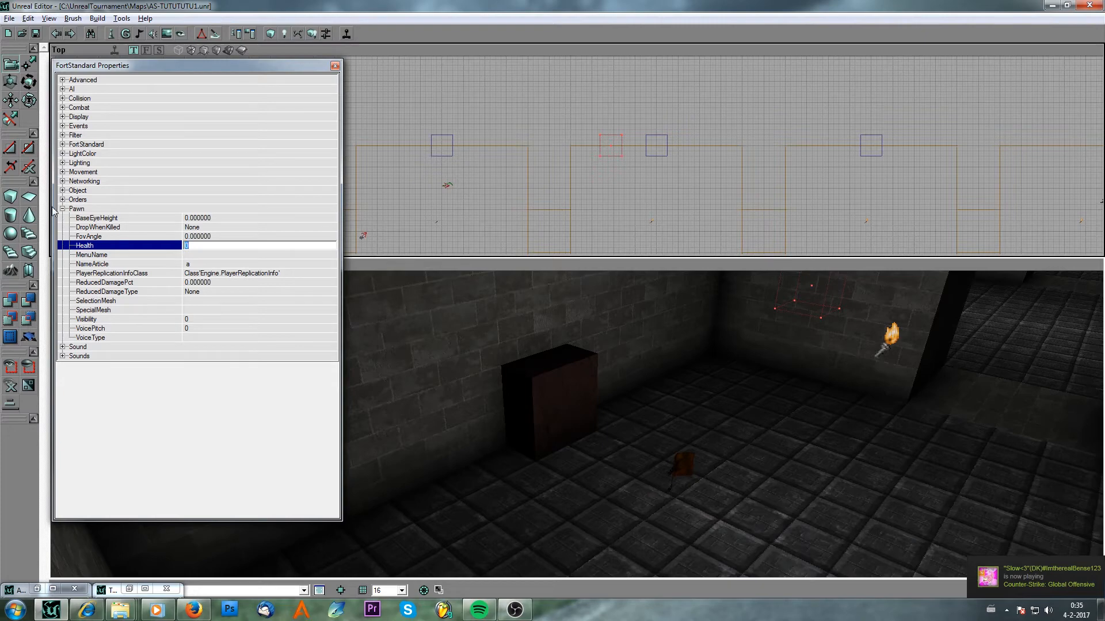
Expand the FortStandard category and set bSayDestroyed to False.
click(76, 210)
drag(541, 435, 544, 374)
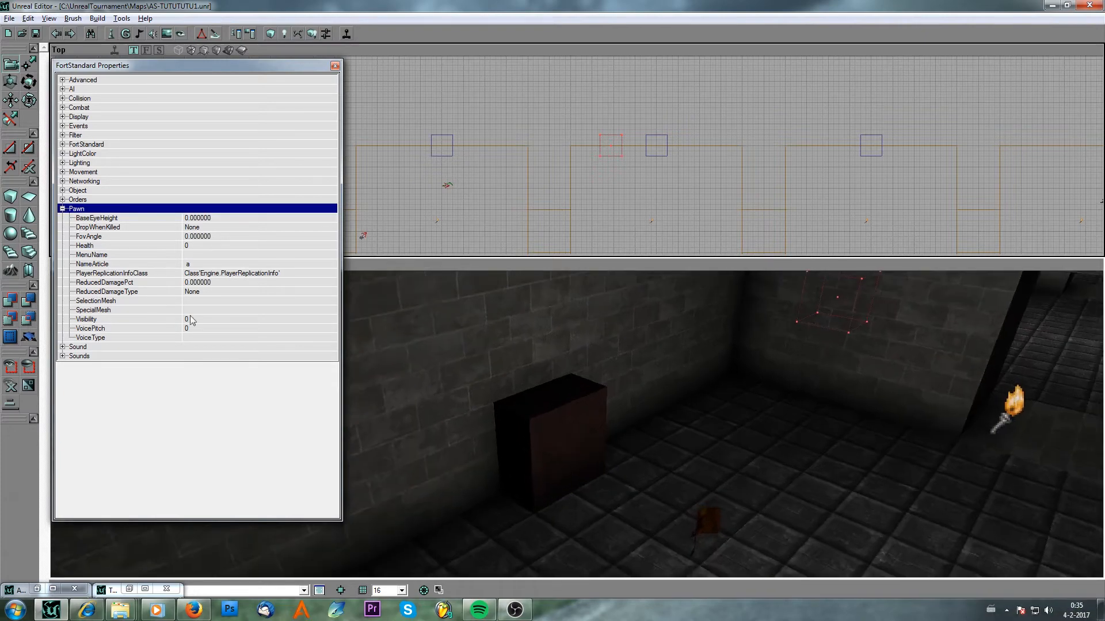
click(62, 144)
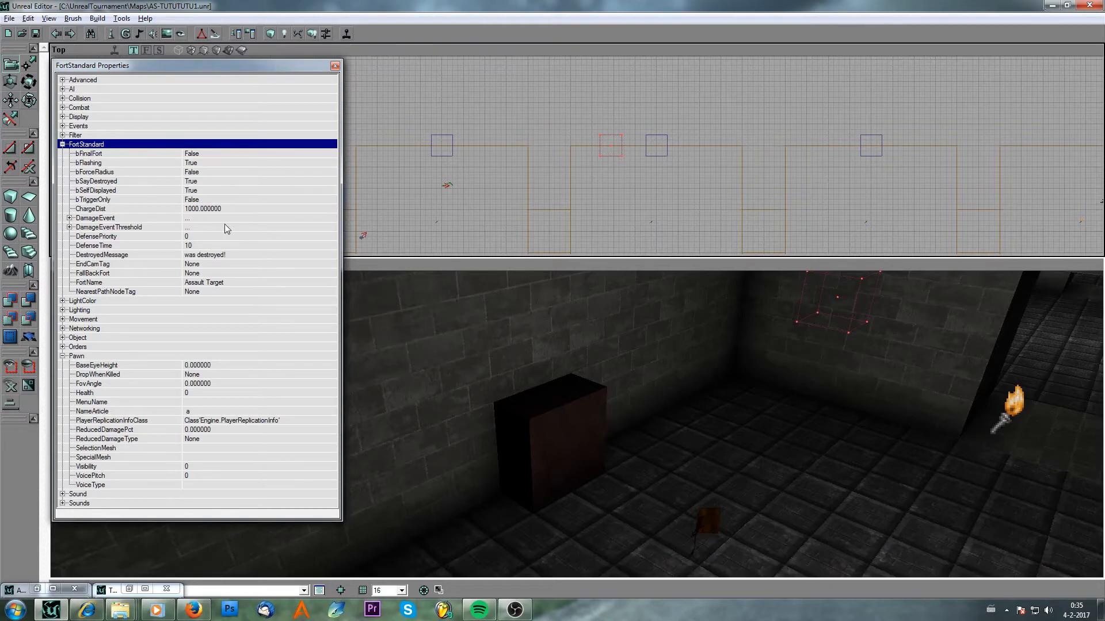
scroll(590, 172, up, 4)
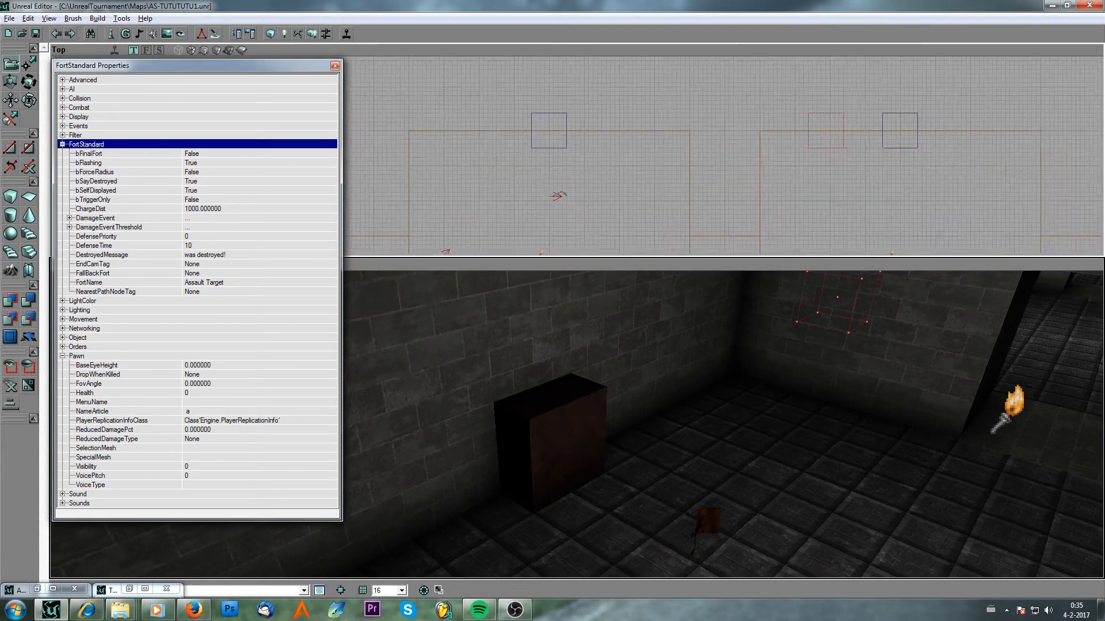
ctrl+drag(596, 189, 575, 131)
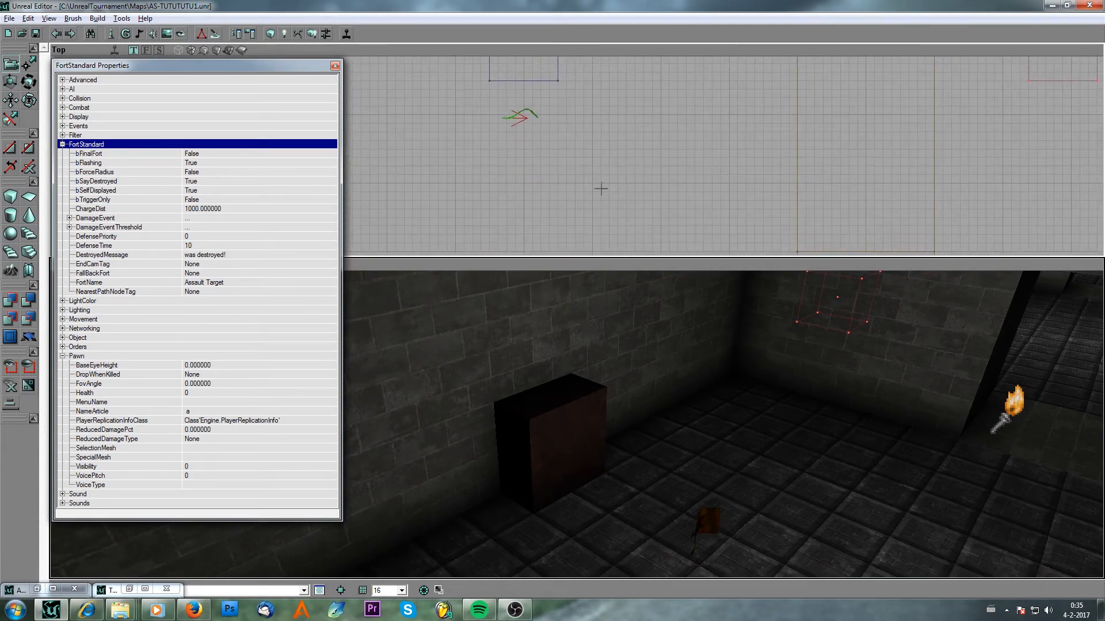
click(620, 197)
click(537, 115)
click(194, 183)
click(330, 182)
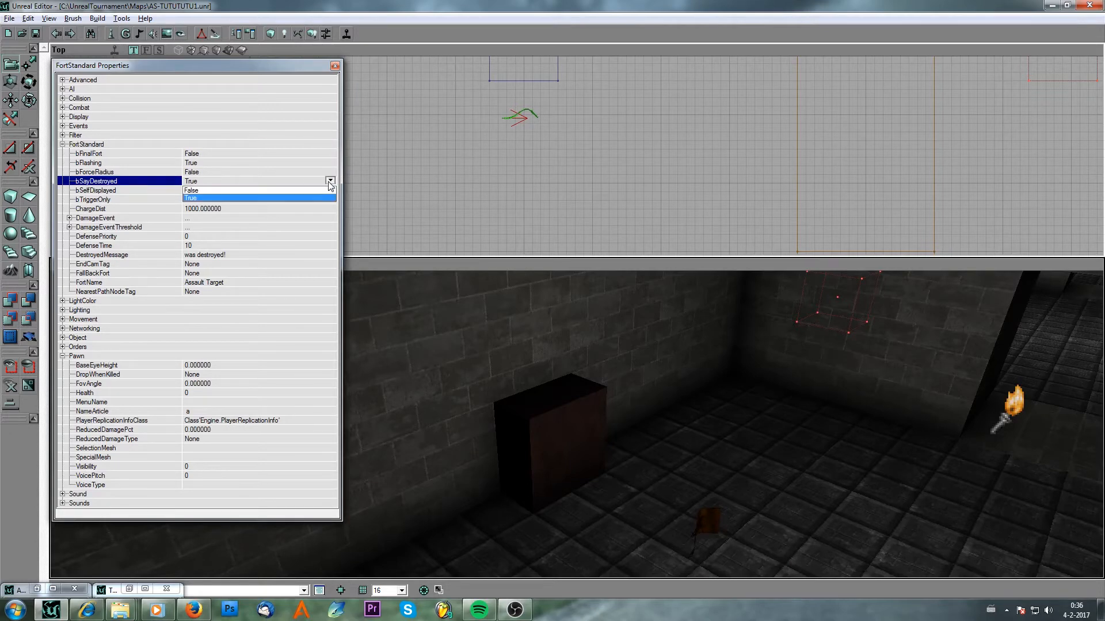
click(237, 190)
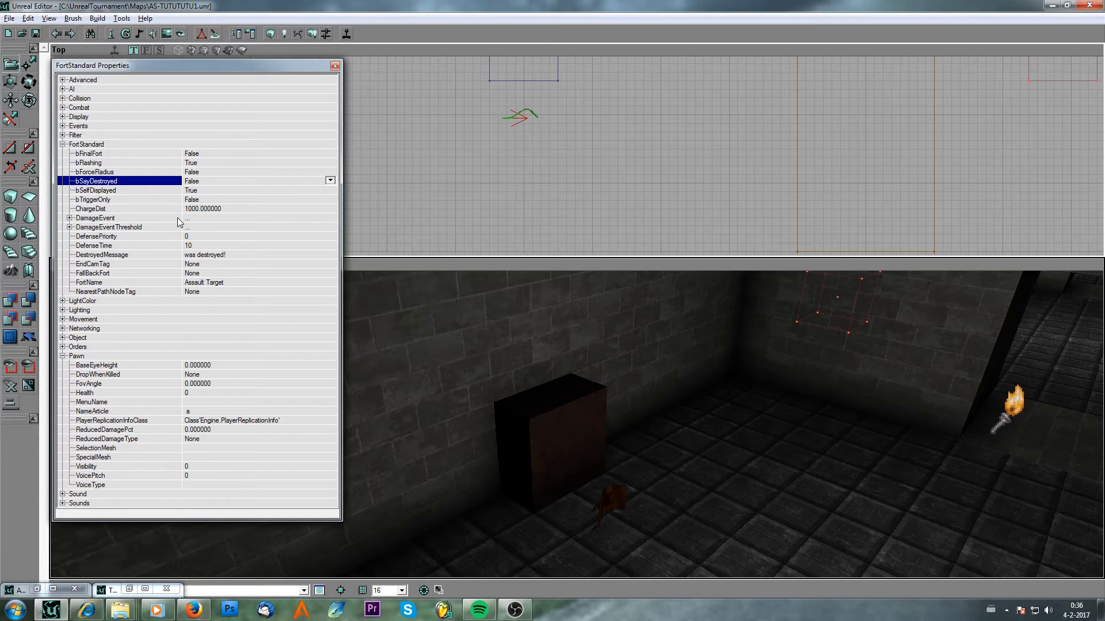
Set the FortStandard's bSelfDisplayed to False and bTriggerOnly to True.
click(208, 190)
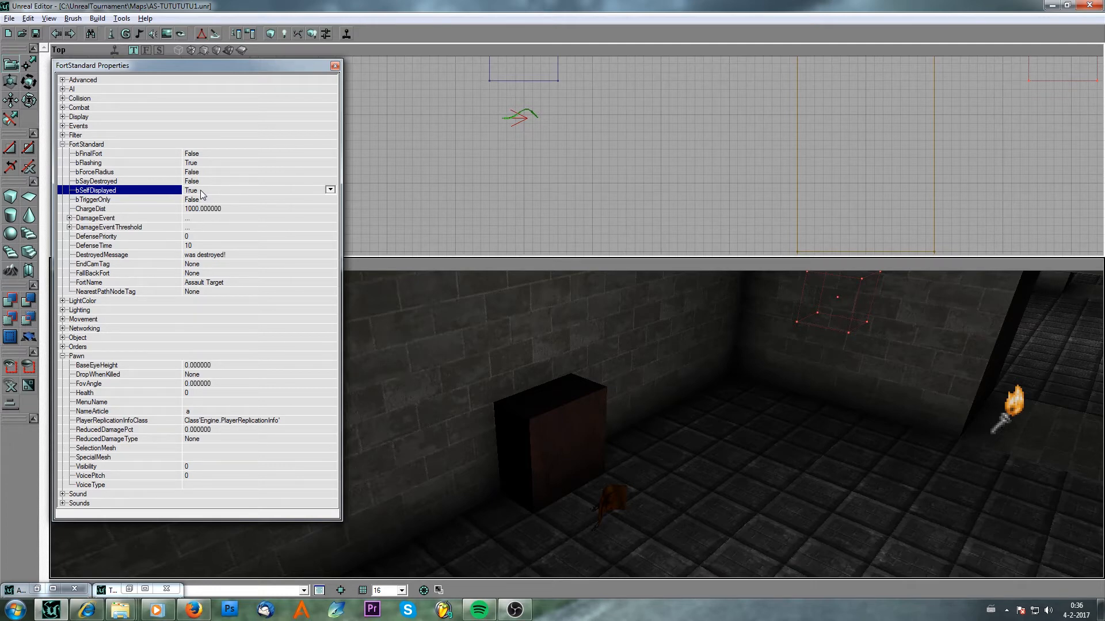
click(325, 191)
click(302, 198)
click(220, 199)
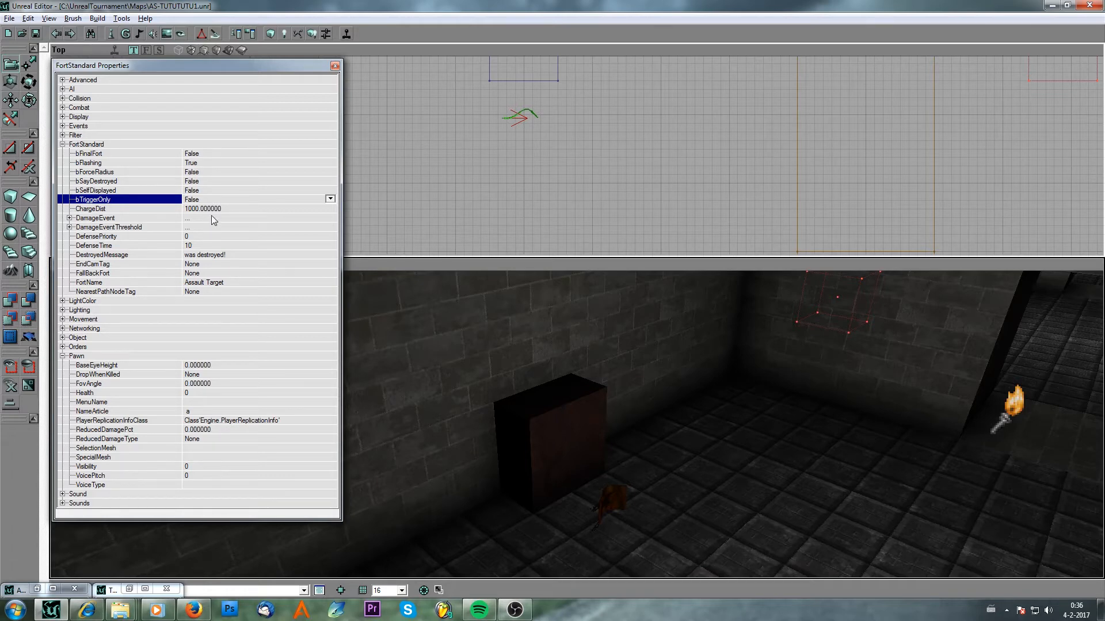
click(333, 199)
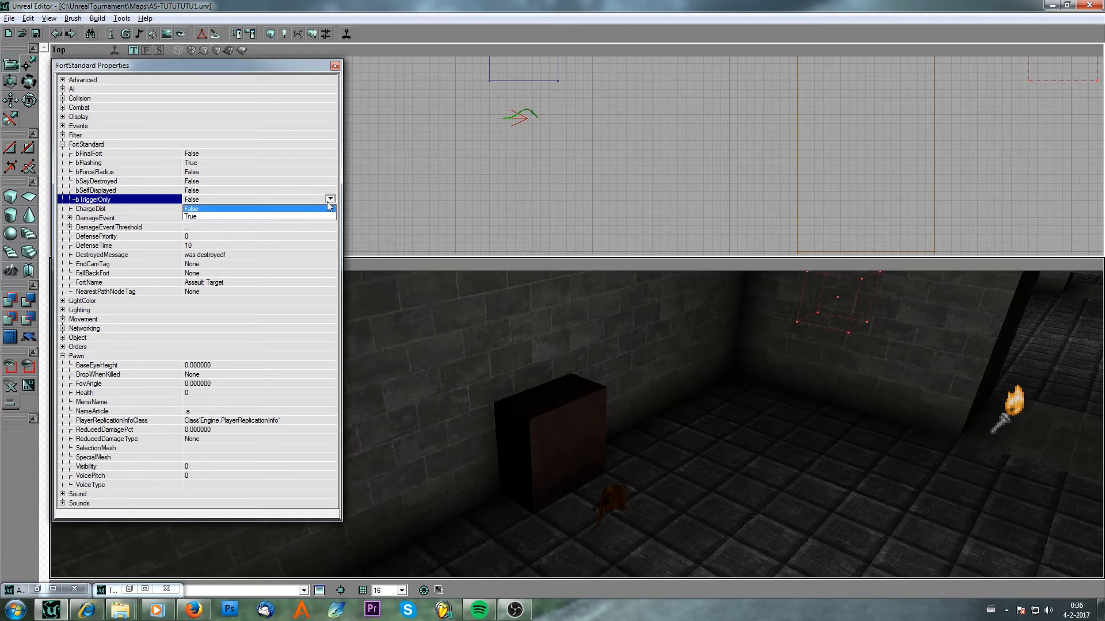
click(294, 214)
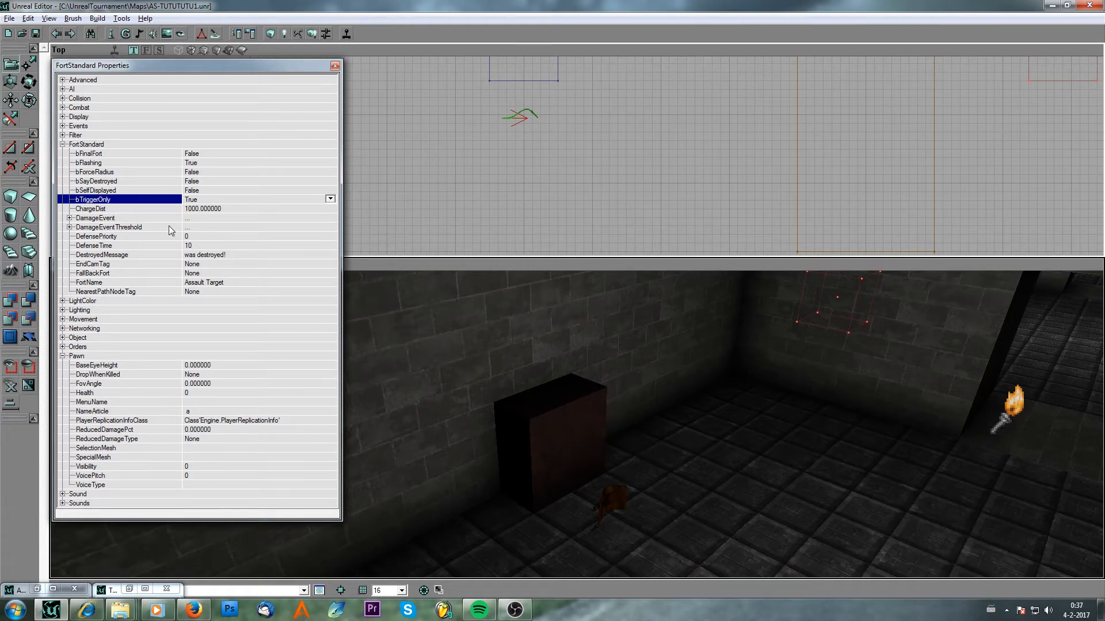
Expand and examine the DamageEvent and DamageEventThreshold arrays of the FortStandard.
click(103, 219)
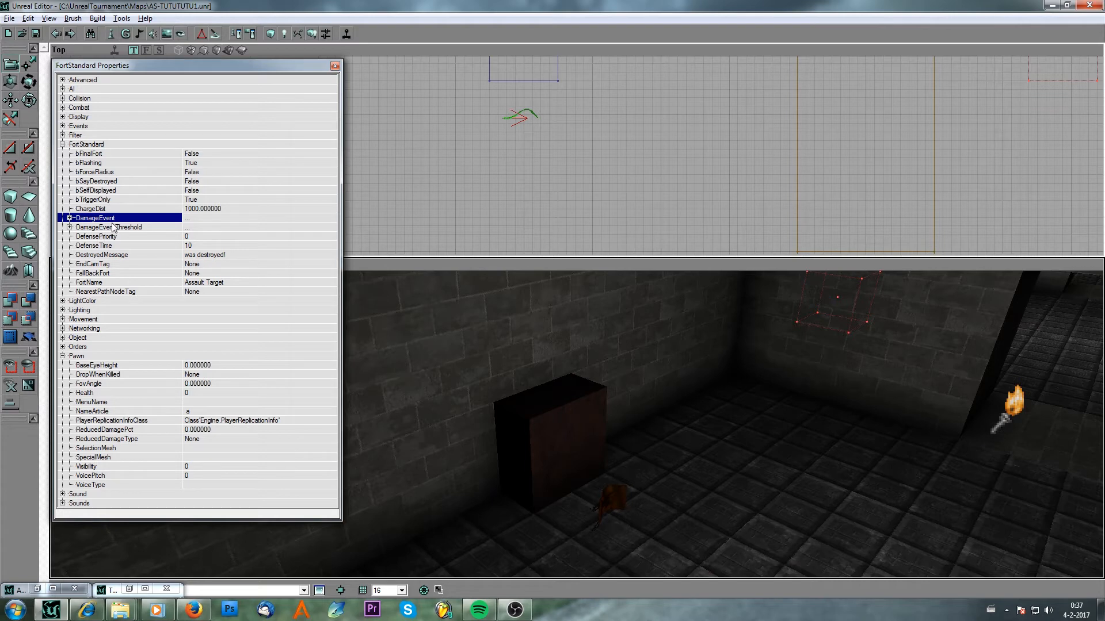
click(69, 218)
click(69, 218)
click(70, 227)
click(69, 227)
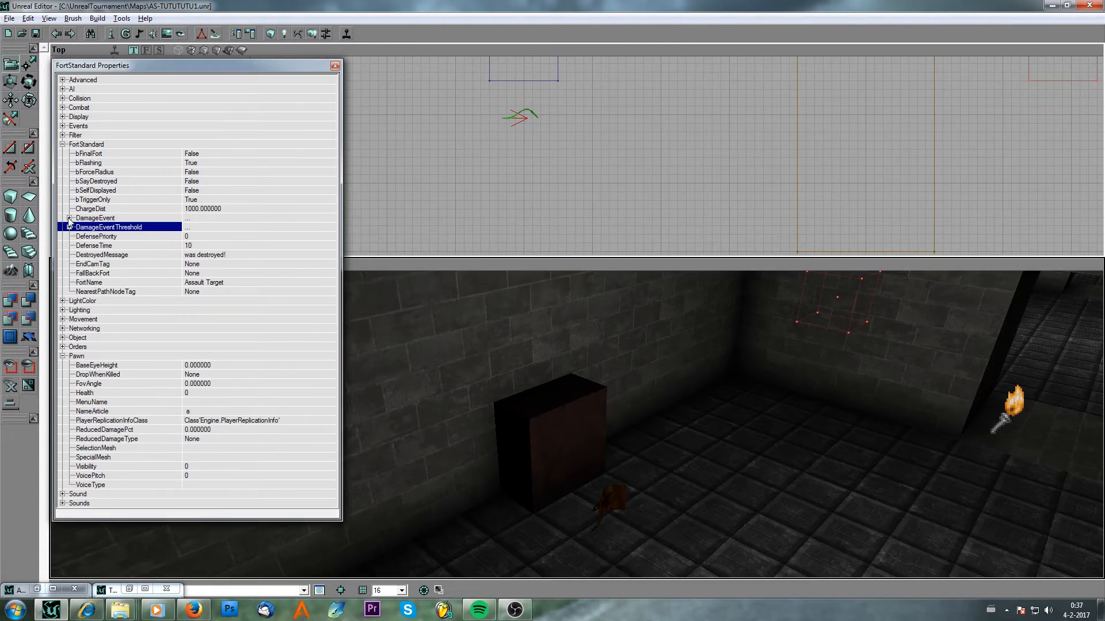
click(70, 219)
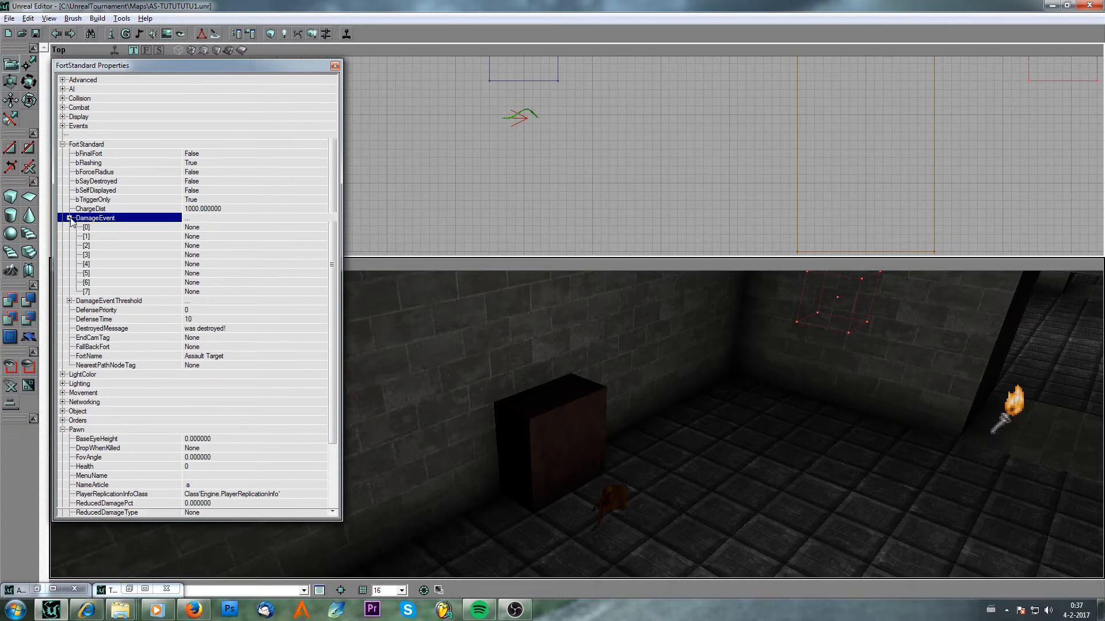
click(70, 219)
click(70, 228)
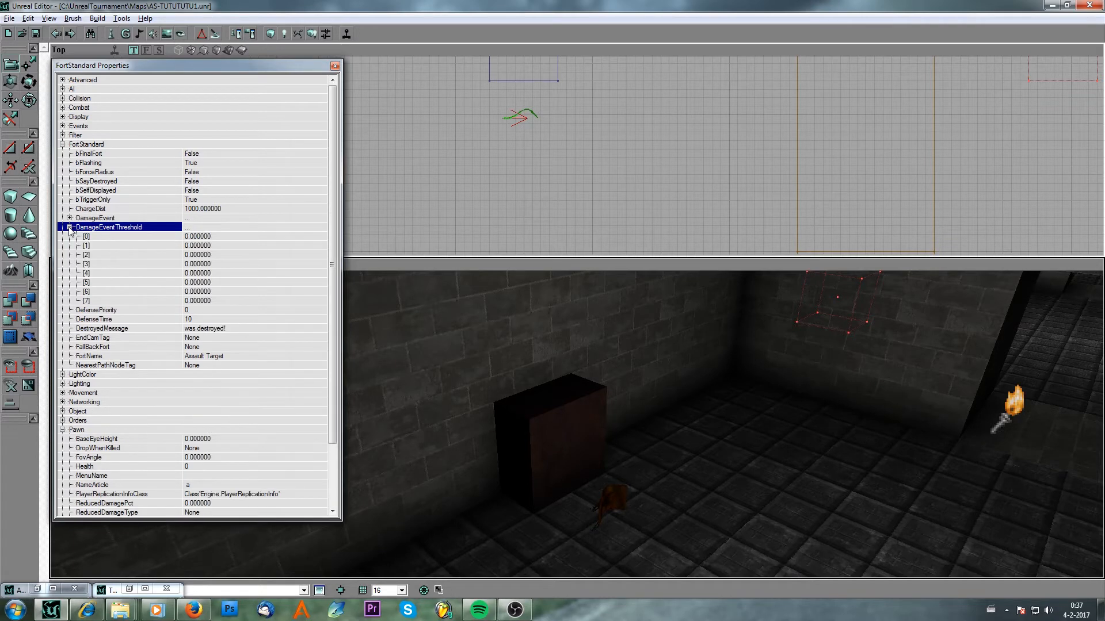
click(69, 227)
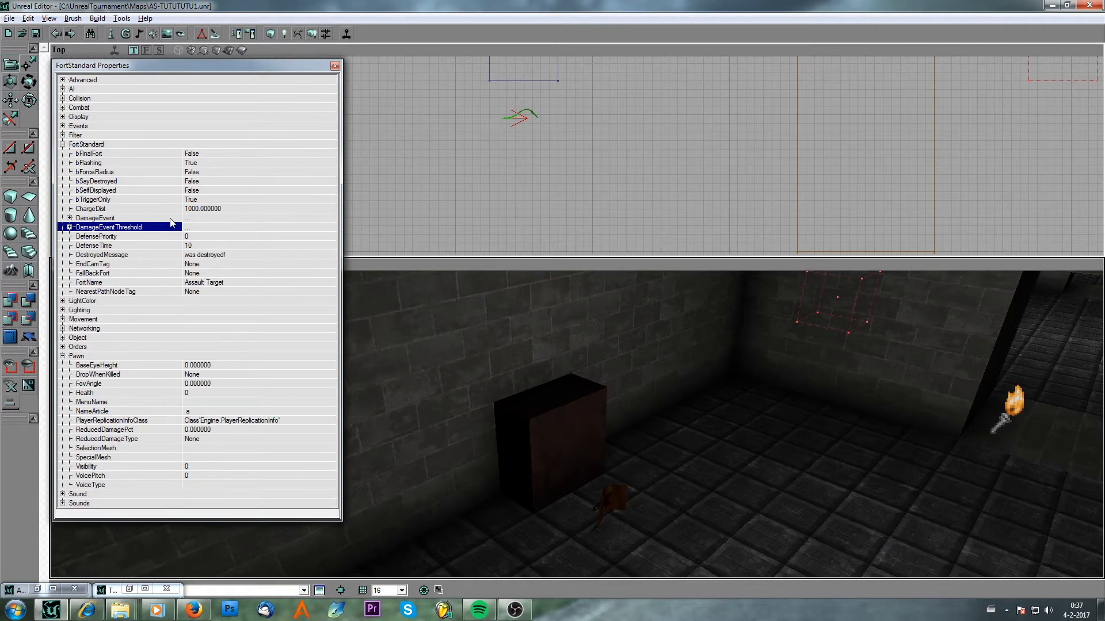
Set the FortStandard's DefensePriority to 3.
click(160, 236)
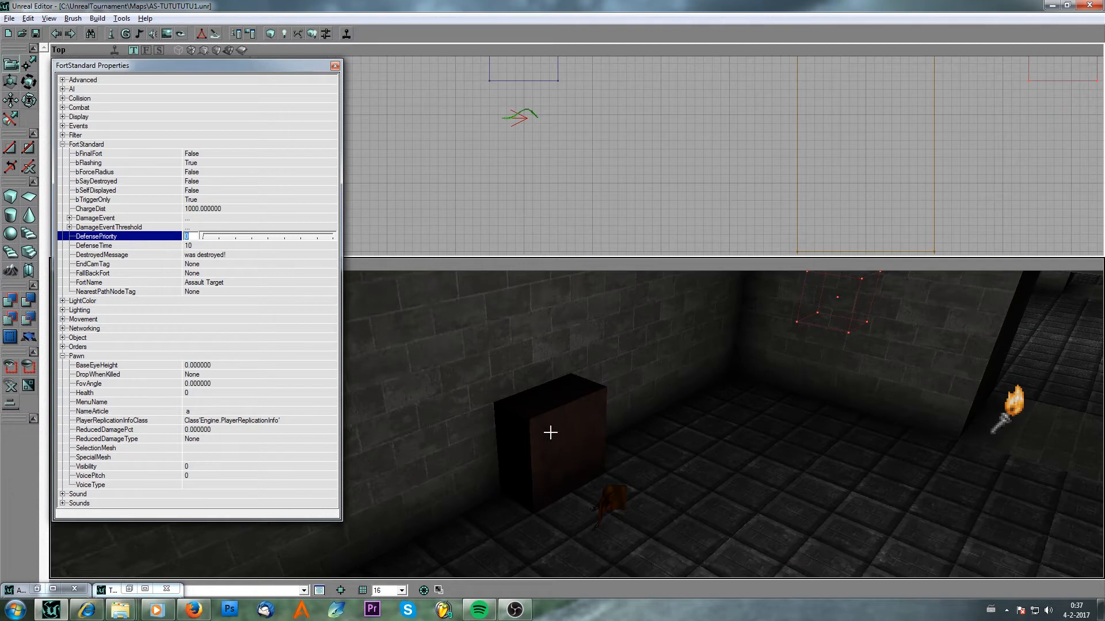
mouse_move(535, 414)
mouse_down()
mouse_move(532, 454)
mouse_move(550, 382)
mouse_move(535, 417)
mouse_up()
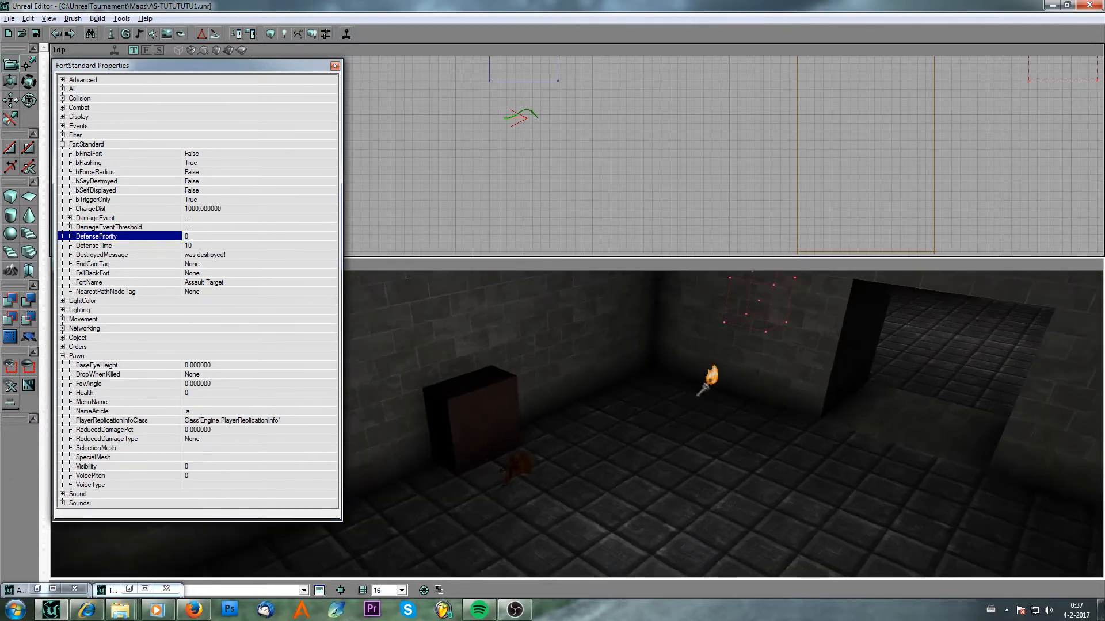
click(229, 237)
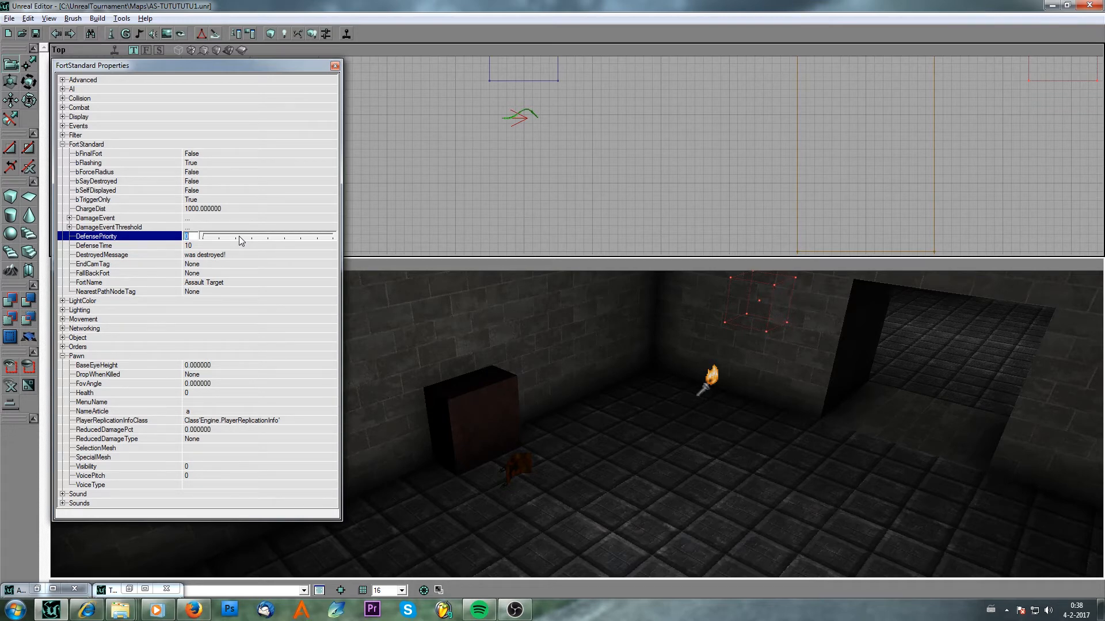
text(3)
click(219, 246)
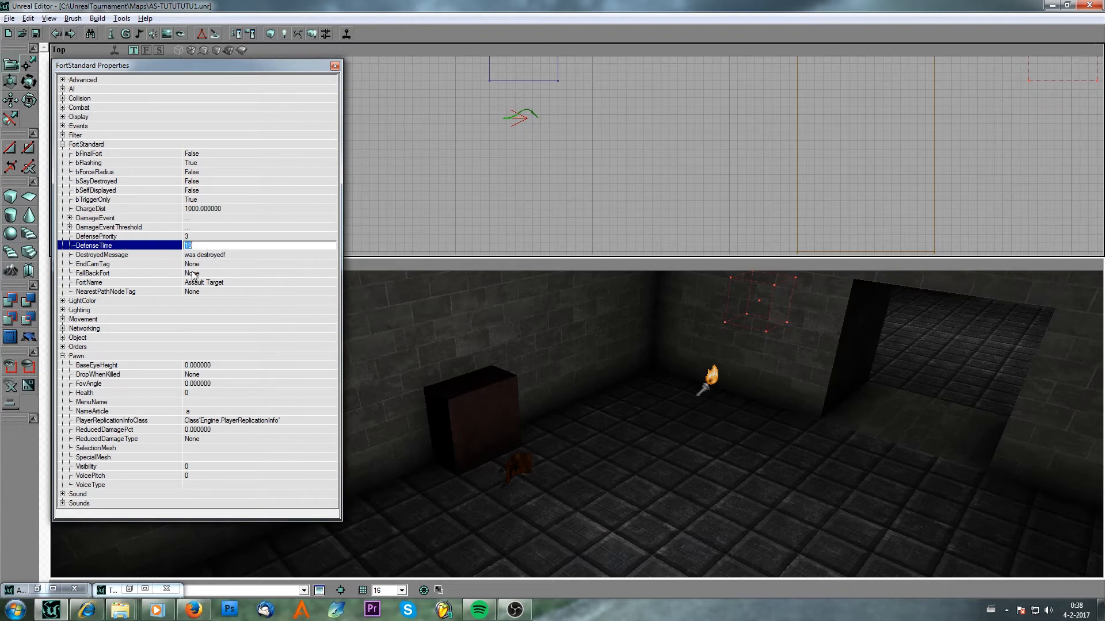
Set the DestroyedMessage to PUSHED.
click(210, 255)
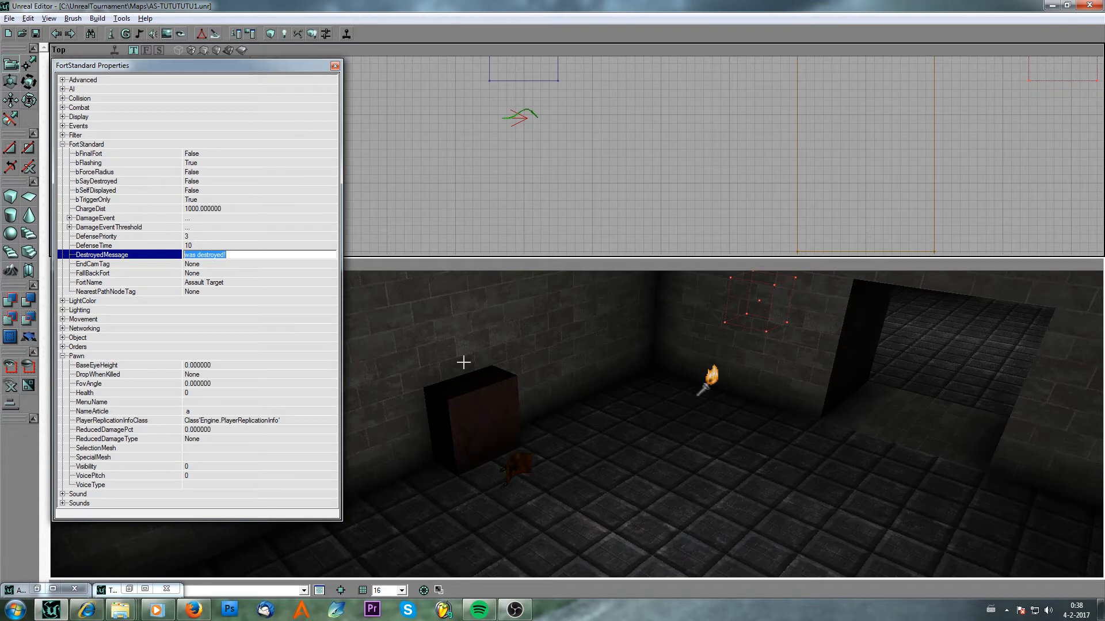
key(BackSpace)
text(PUSHED)
click(217, 264)
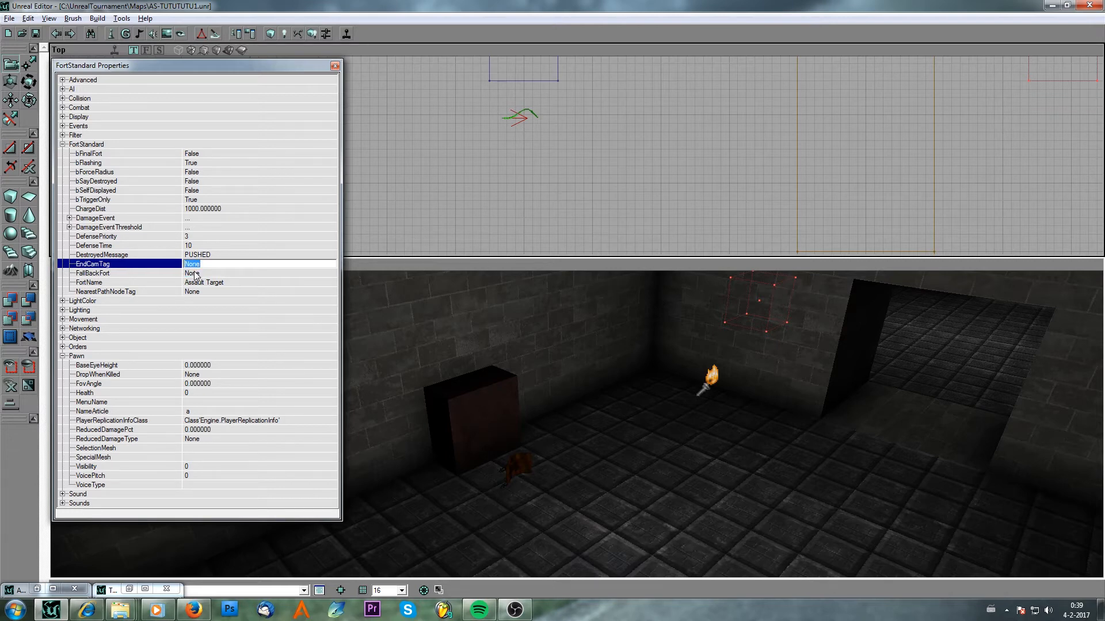
Set the FortName to HAPPY BUTTON.
click(196, 274)
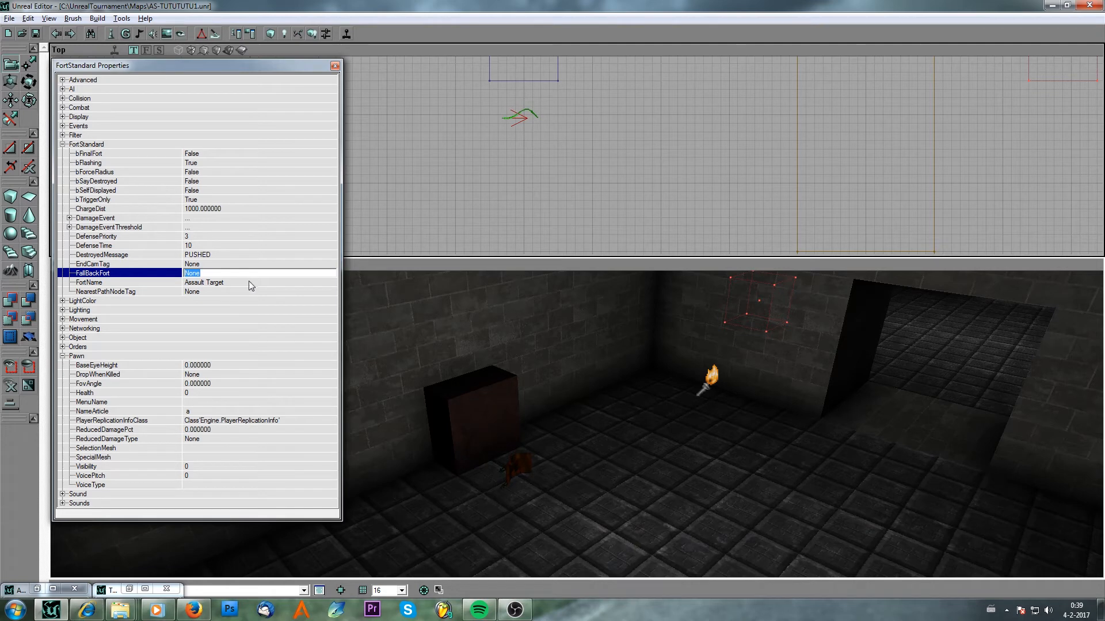
click(243, 282)
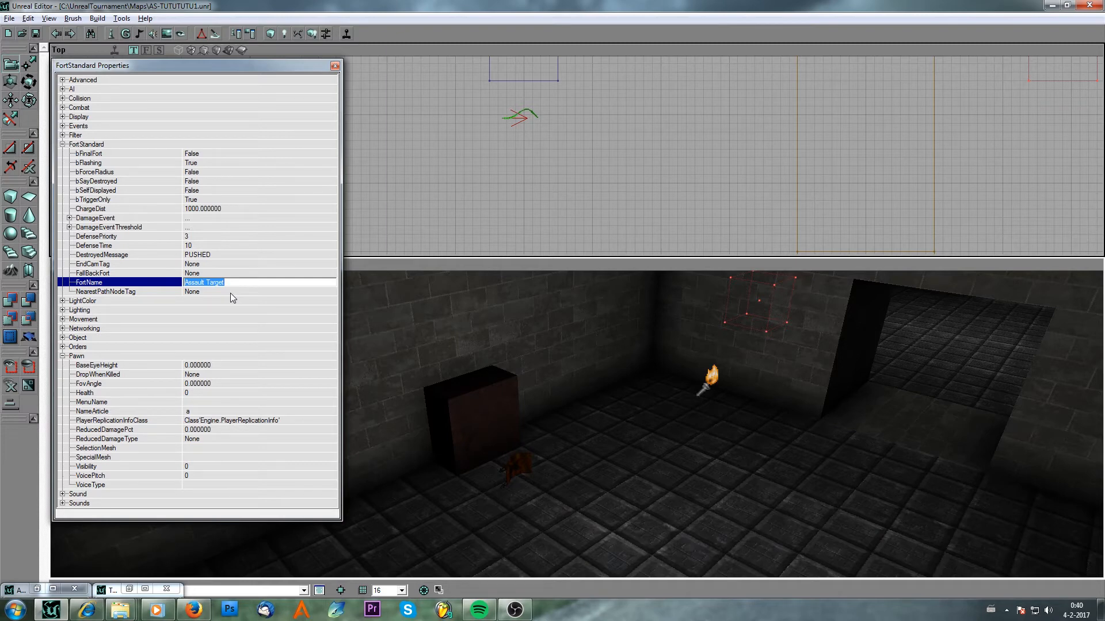
key(BackSpace)
text(HAPPY BUTTON)
click(206, 251)
click(220, 293)
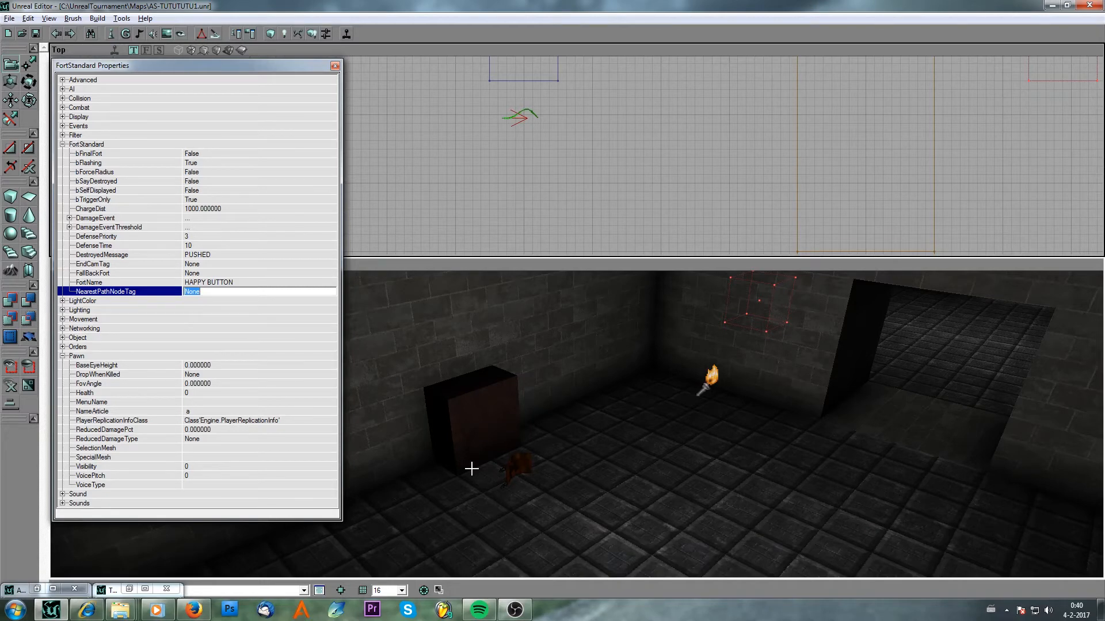
Save the map and close the FortStandard properties window.
click(38, 33)
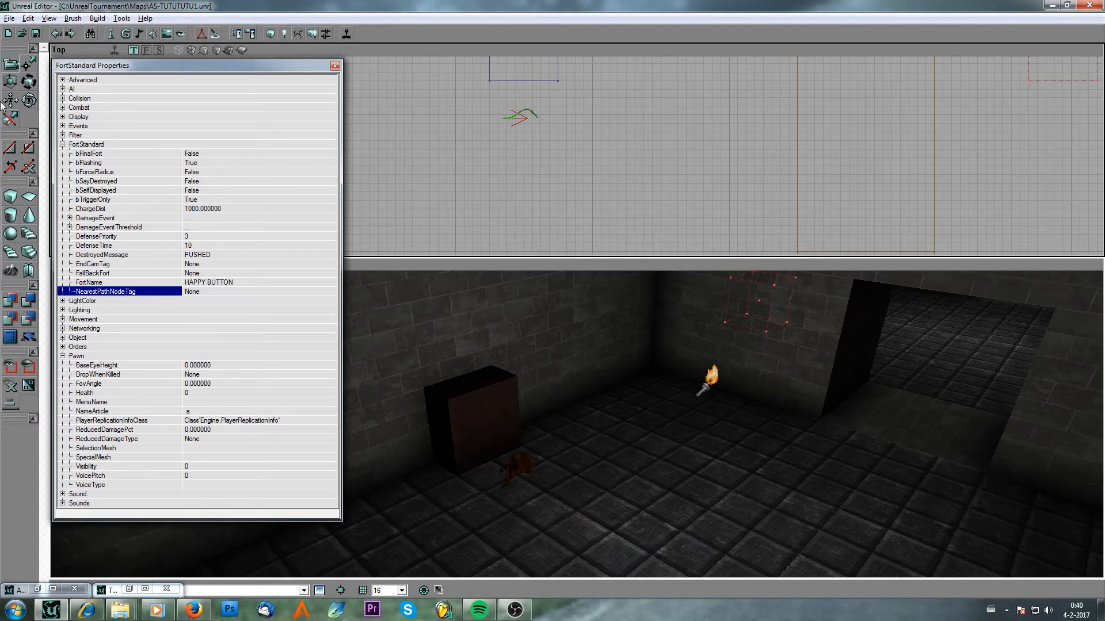
click(335, 65)
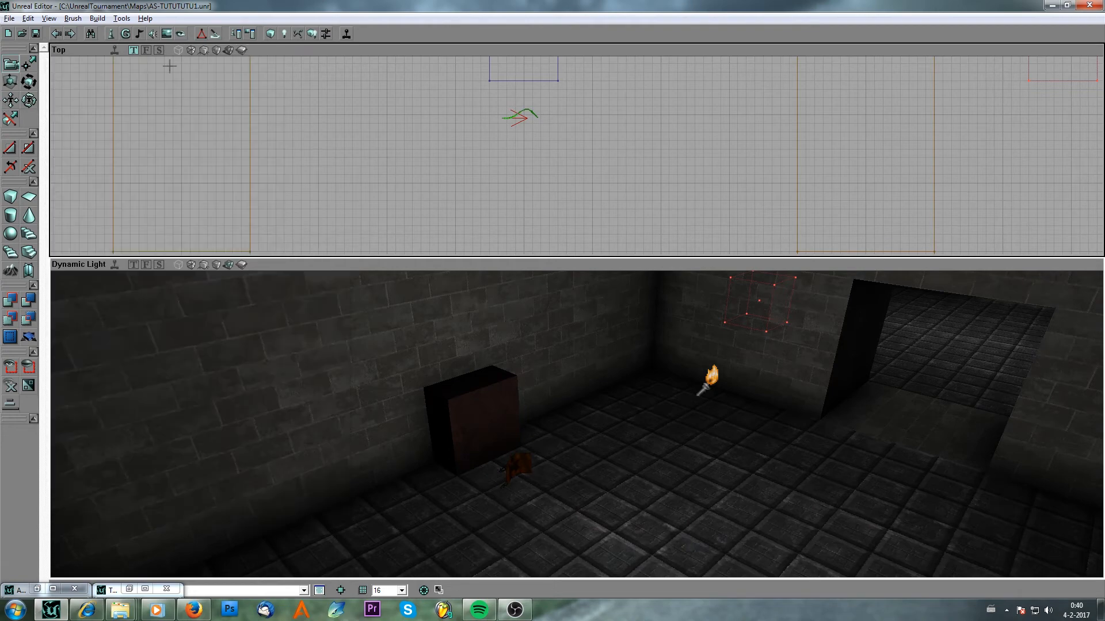
click(35, 36)
Reopen the FortStandard's properties to review them and close the window.
scroll(477, 215, down, 5)
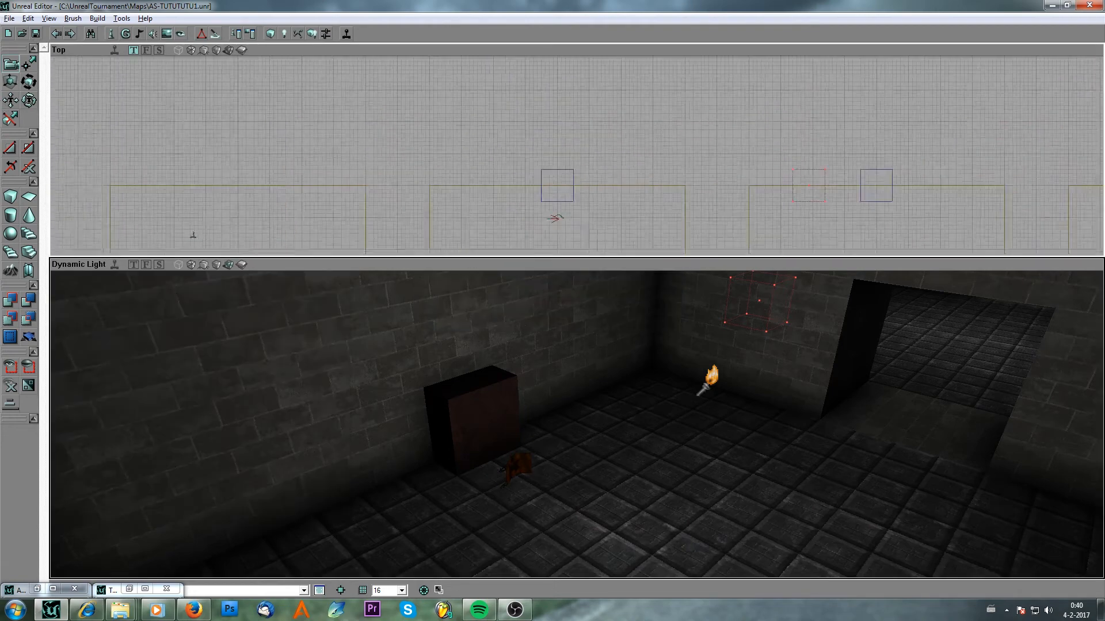
drag(524, 158, 493, 124)
scroll(490, 126, up, 5)
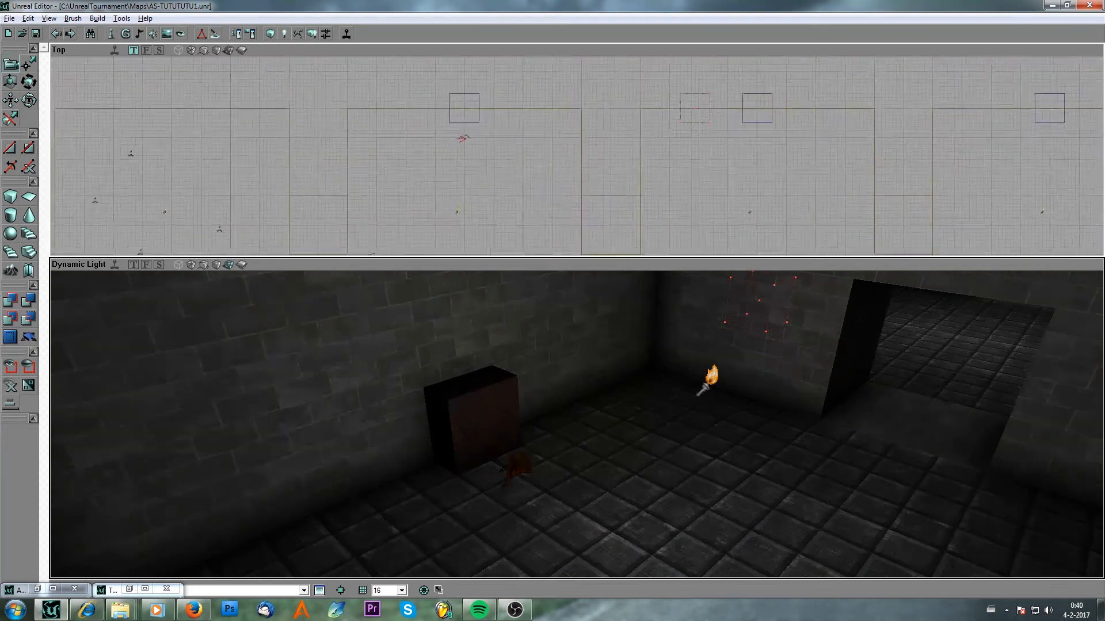
double_click(363, 122)
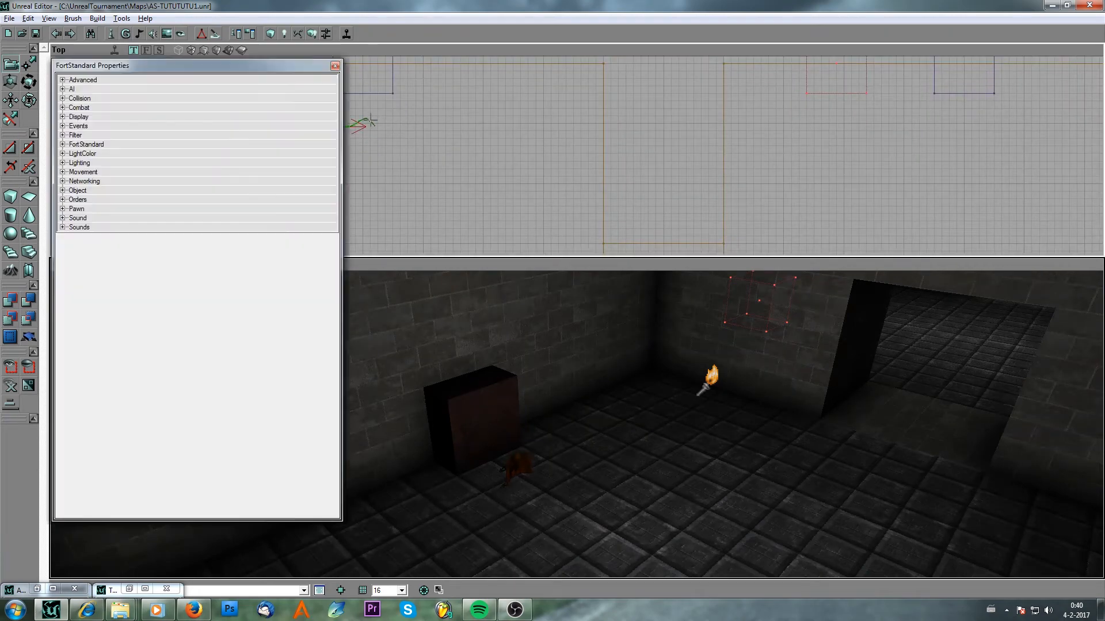
click(335, 66)
Duplicate the FortStandard twice and move the copies into the neighbouring rooms near their blocks.
scroll(458, 143, down, 2)
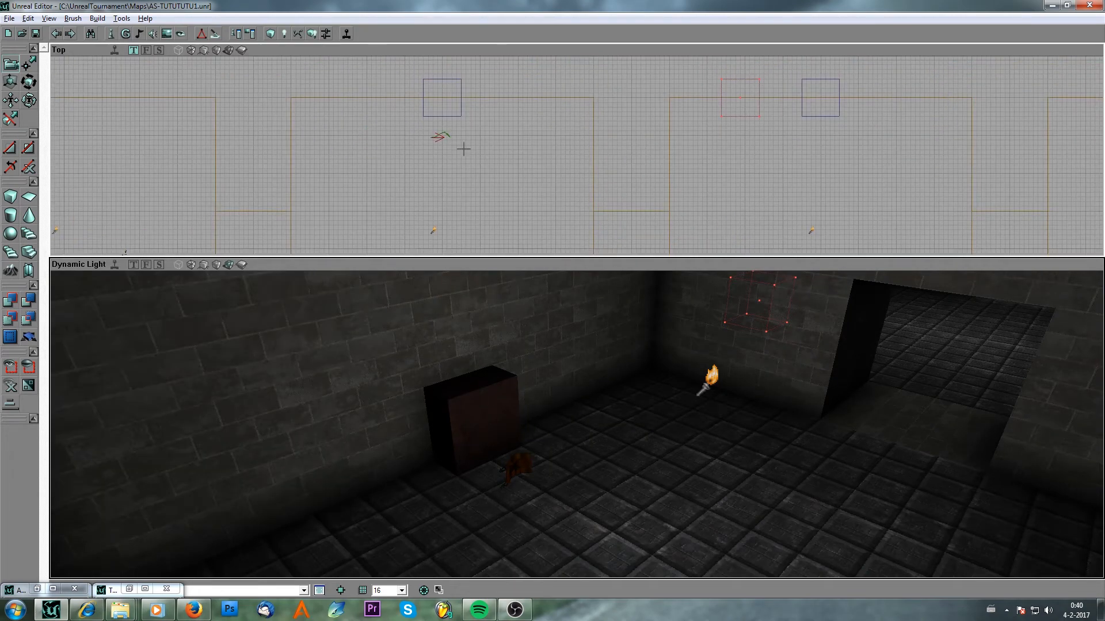
click(449, 133)
key(ctrl+w)
drag(478, 156, 743, 147)
mouse_move(478, 155)
ctrl+mouse_down()
mouse_move(856, 154)
mouse_move(475, 155)
mouse_move(820, 160)
mouse_move(849, 145)
mouse_move(475, 156)
ctrl+mouse_up()
key(ctrl+w)
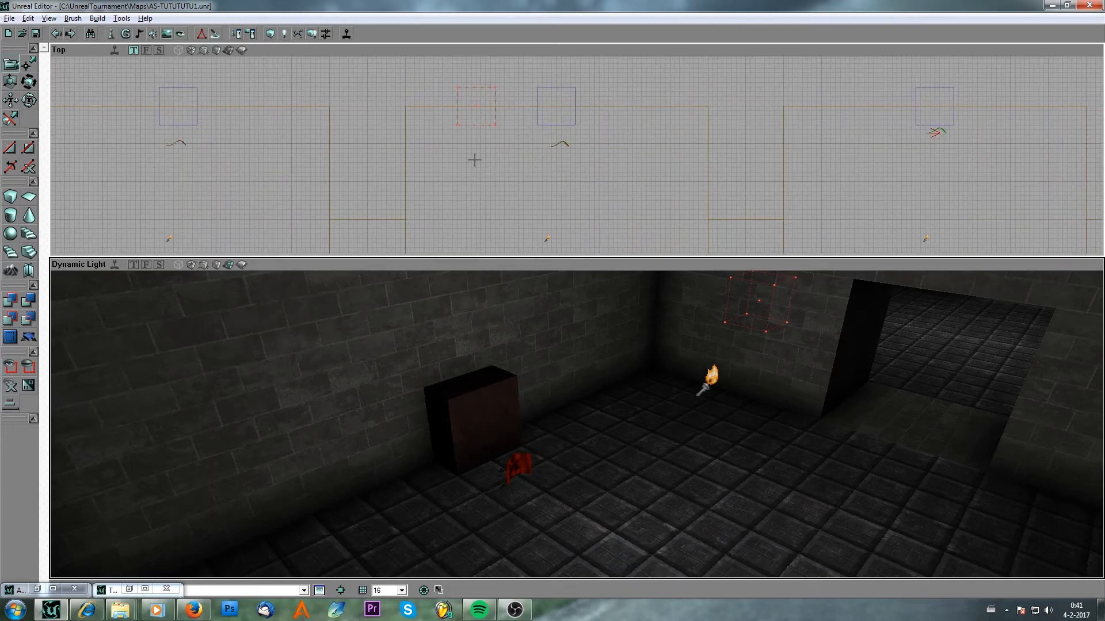
Move two of the FortStandards slightly up toward their blocks in the top view.
click(556, 144)
ctrl+drag(543, 152, 542, 140)
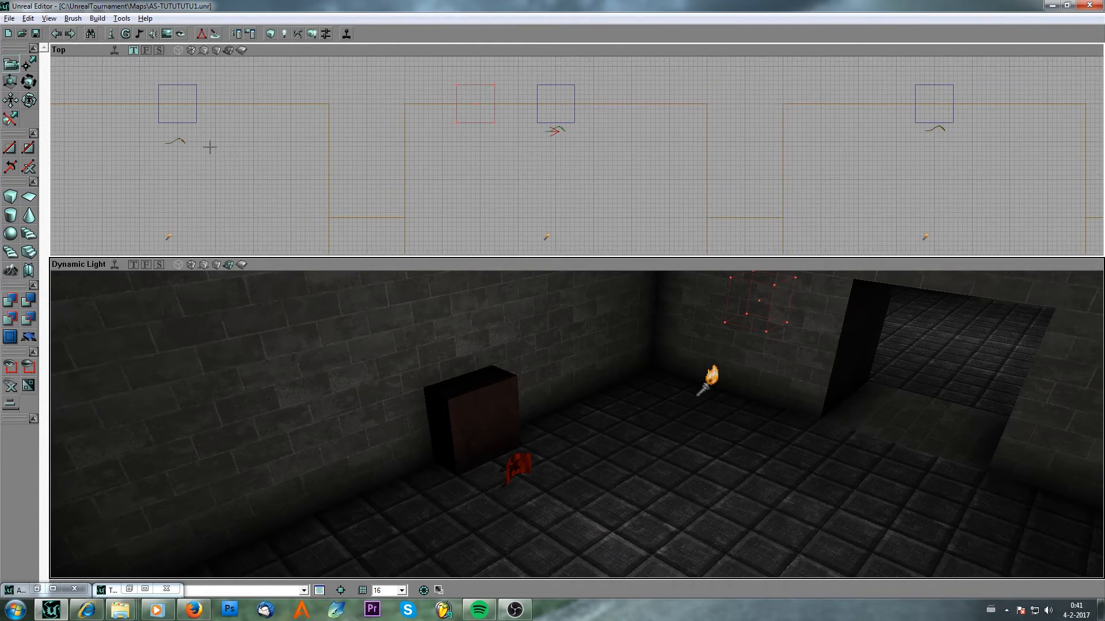
click(180, 139)
ctrl+drag(222, 146, 222, 135)
Inspect the NavigationPoint and PlayerStart properties of two player starts, closing each properties window.
scroll(575, 156, down, 2)
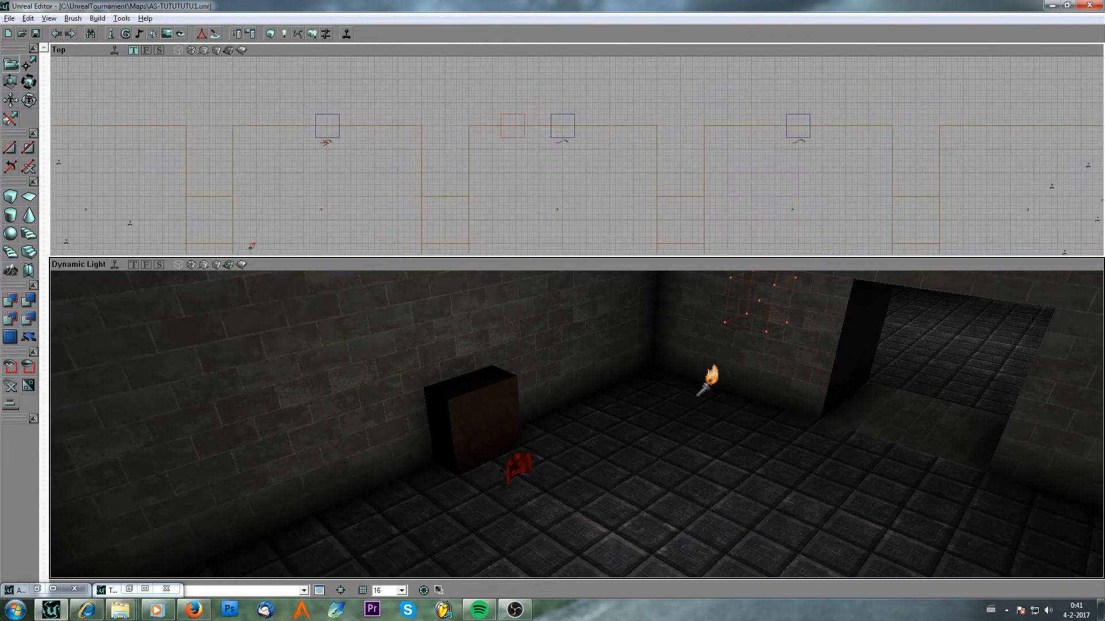
drag(383, 150, 878, 182)
scroll(282, 166, up, 2)
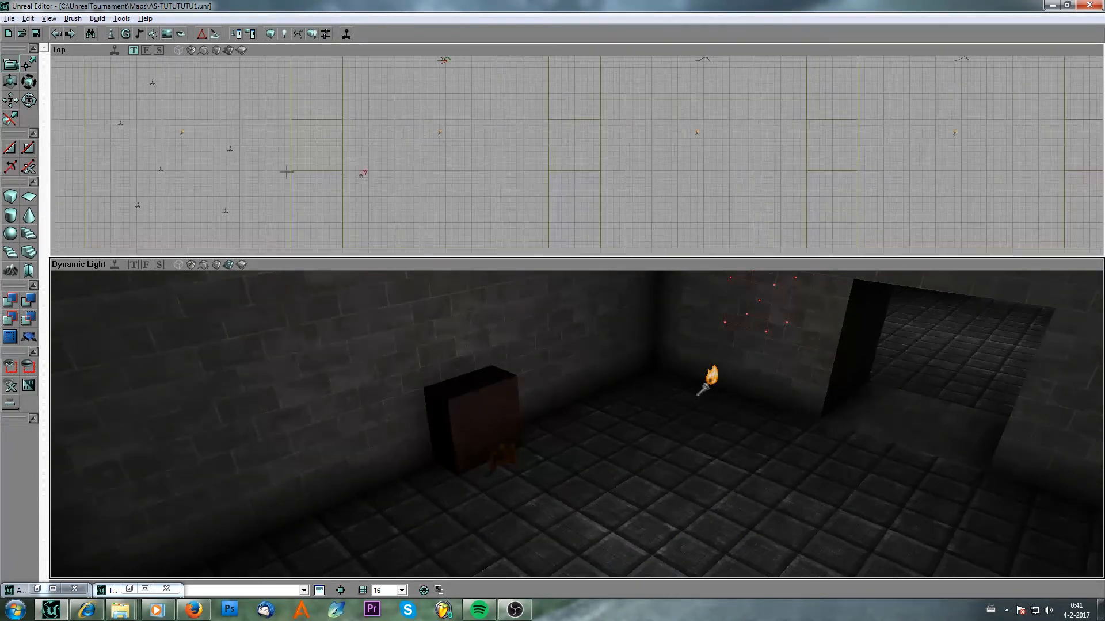
double_click(228, 153)
click(63, 154)
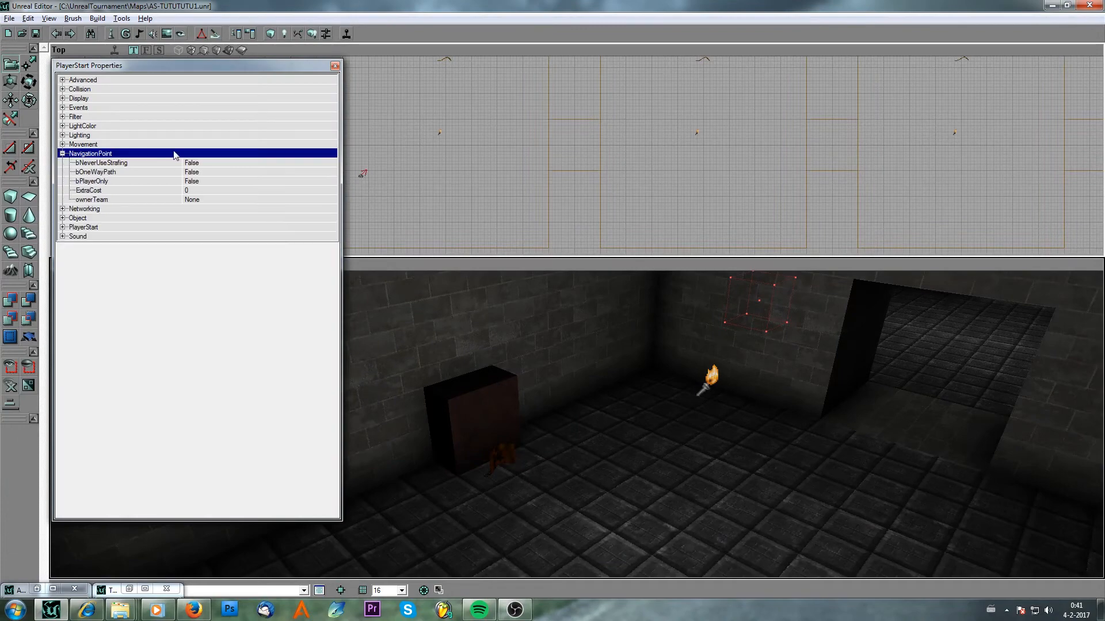
click(63, 227)
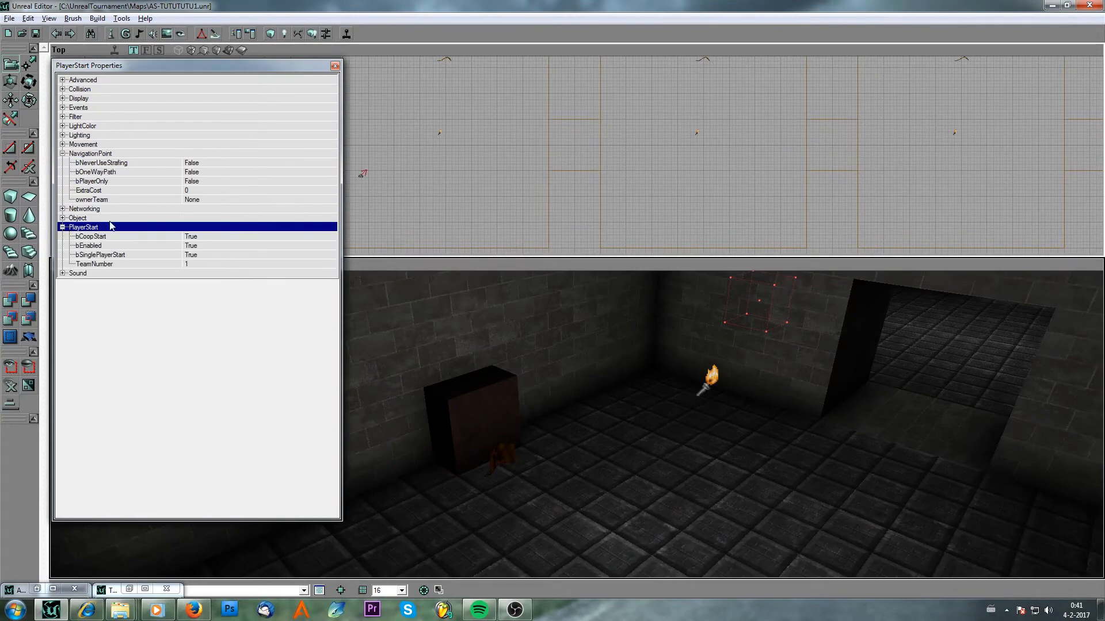
click(335, 66)
drag(288, 122, 210, 157)
double_click(187, 154)
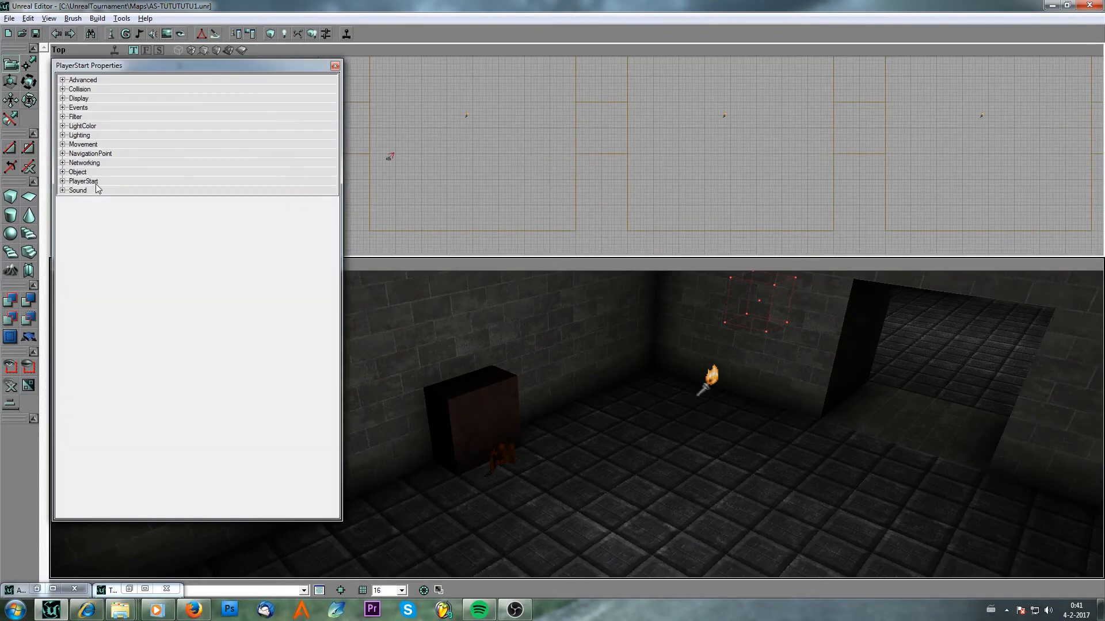
click(63, 181)
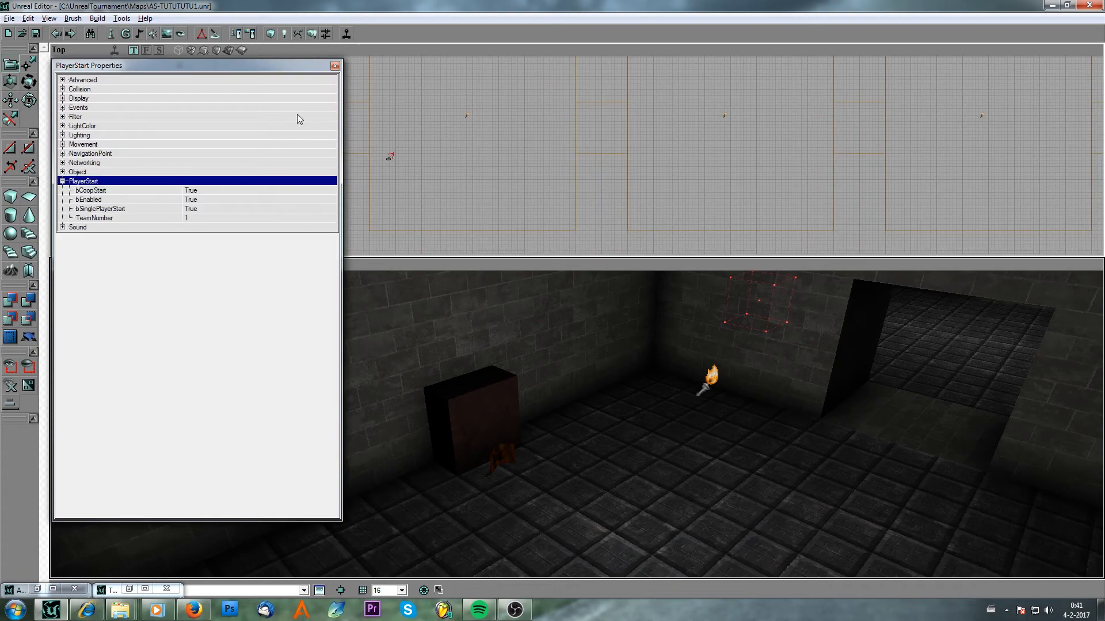
click(335, 66)
Open a FortStandard's properties and set its DefensePriority to 1.
scroll(335, 115, down, 4)
scroll(444, 147, up, 6)
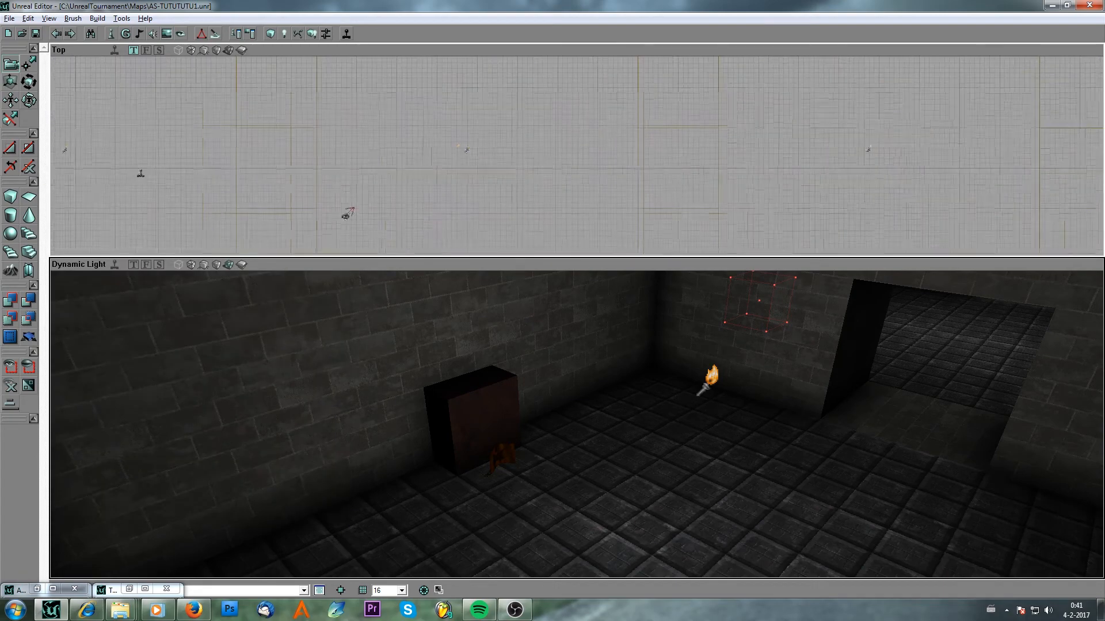
double_click(443, 146)
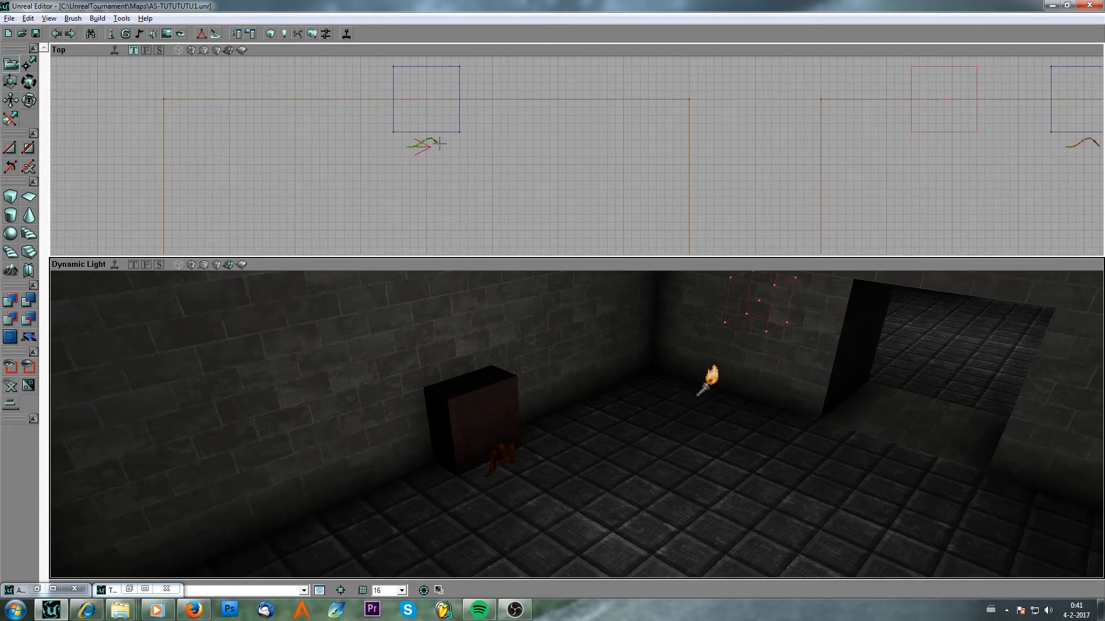
click(67, 209)
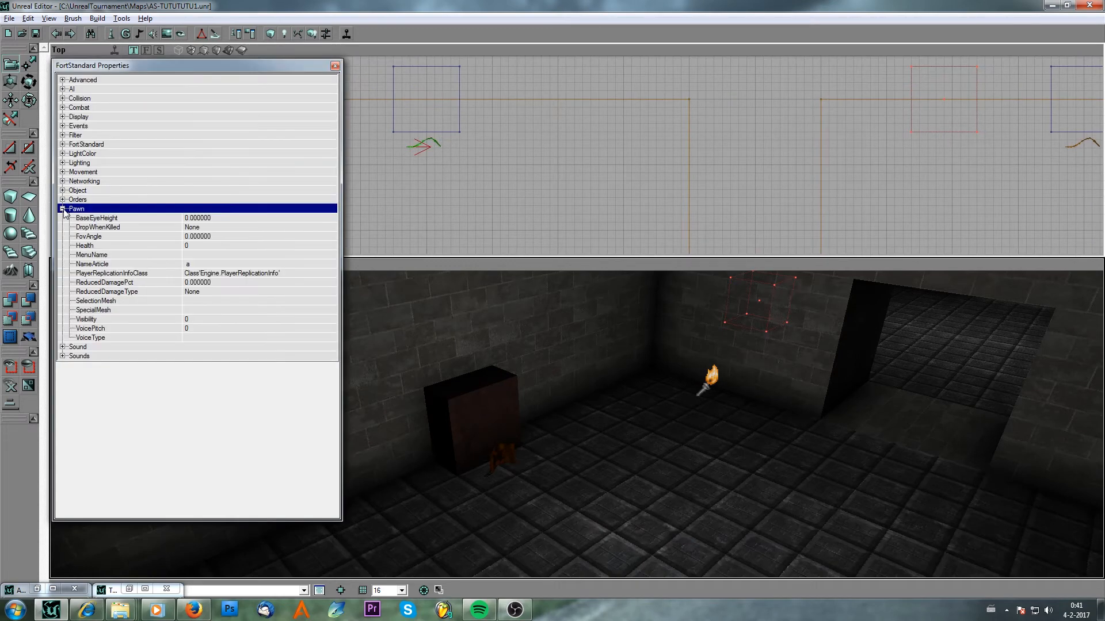
click(63, 145)
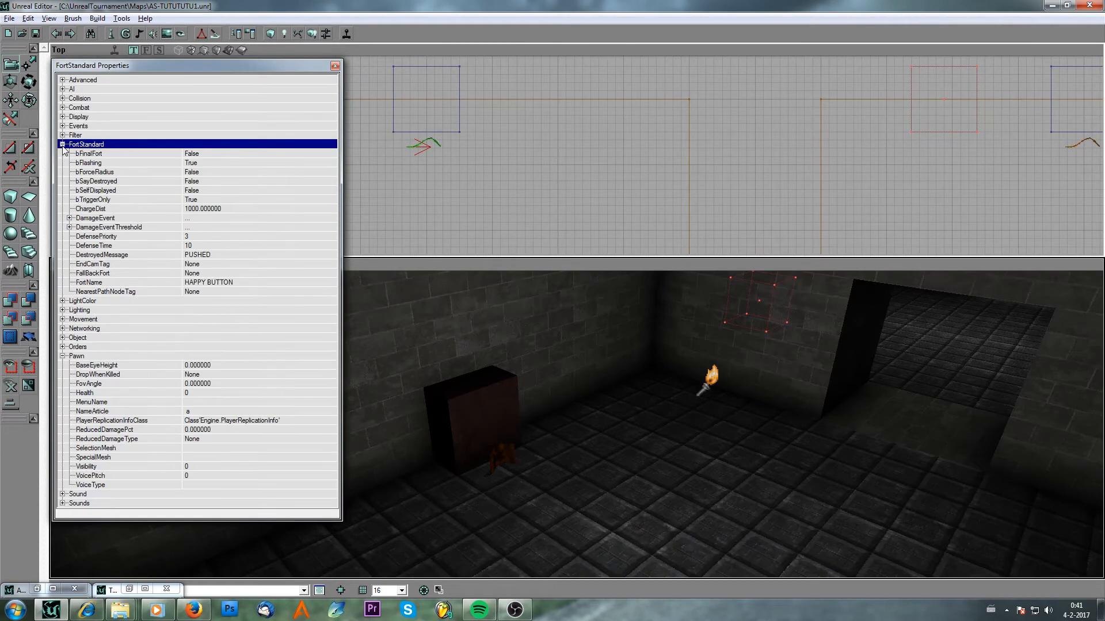
click(210, 236)
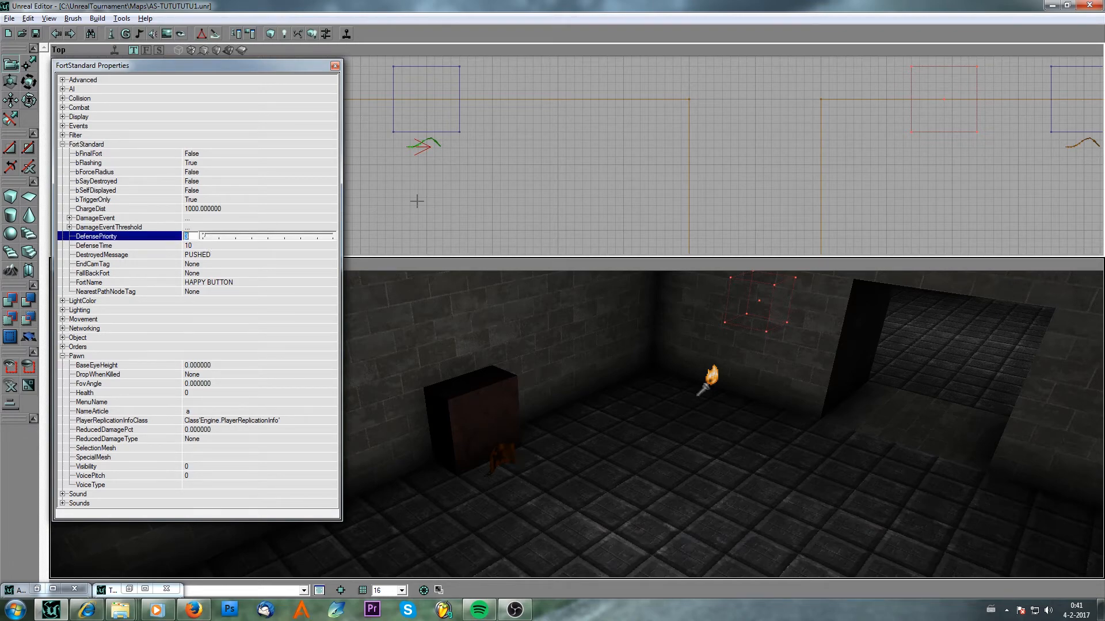
drag(412, 218, 504, 195)
click(202, 237)
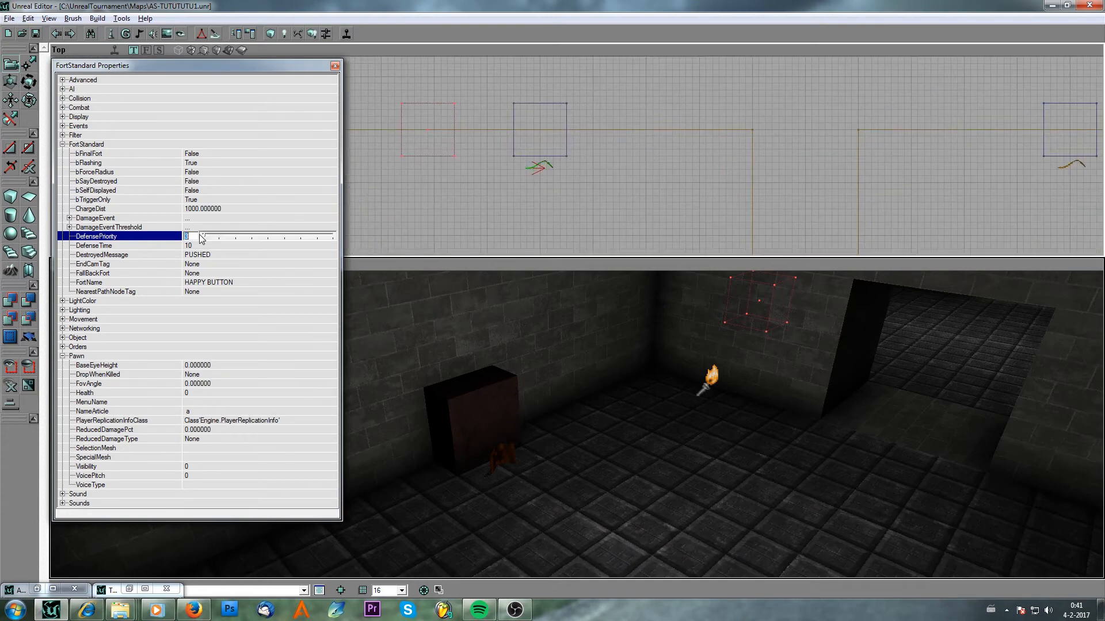
key(Return)
drag(576, 128, 608, 183)
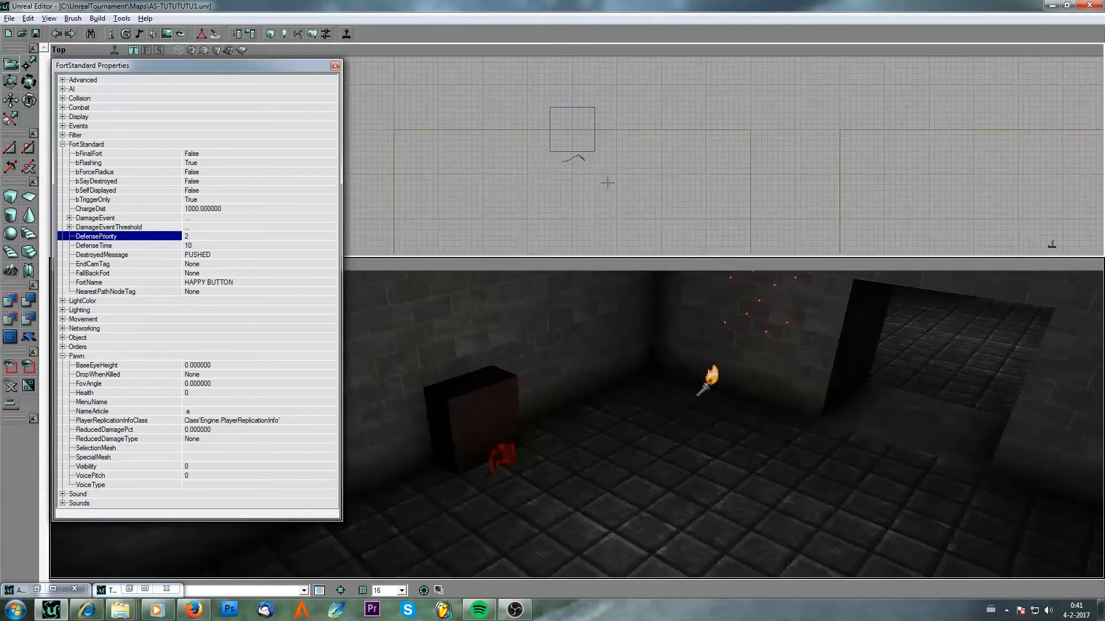
click(253, 238)
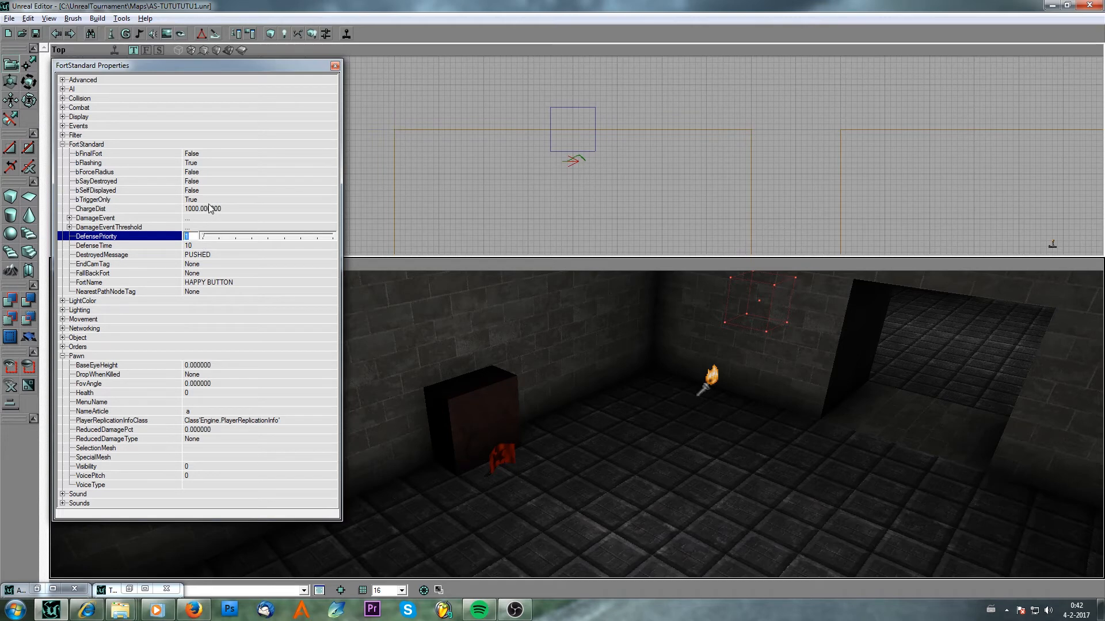
Set the FortStandard's bFinalFort to True.
click(229, 156)
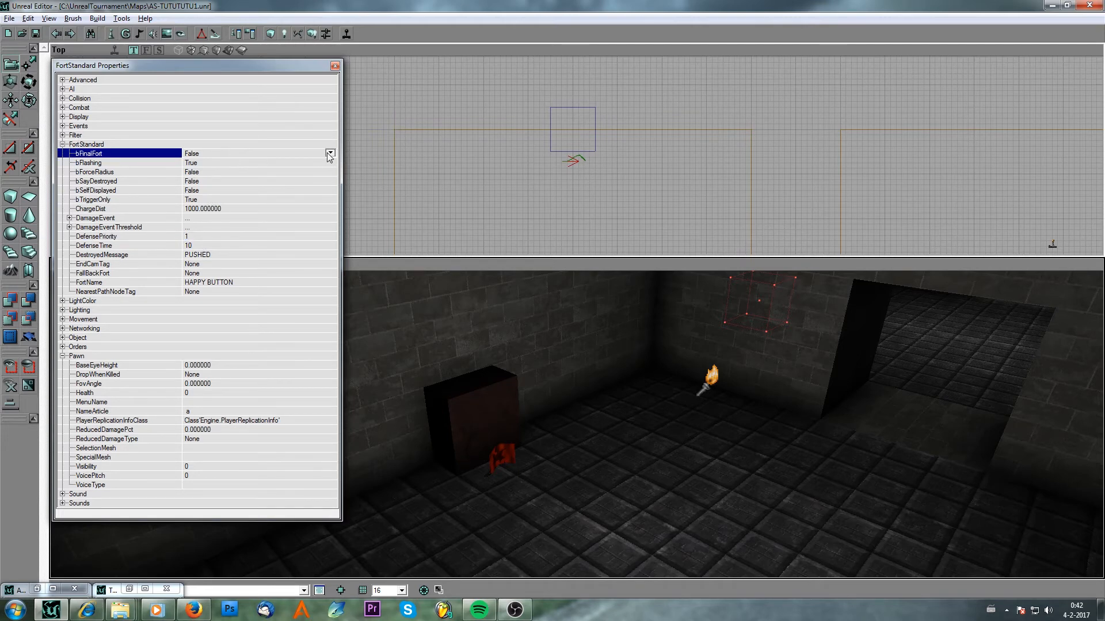
click(330, 153)
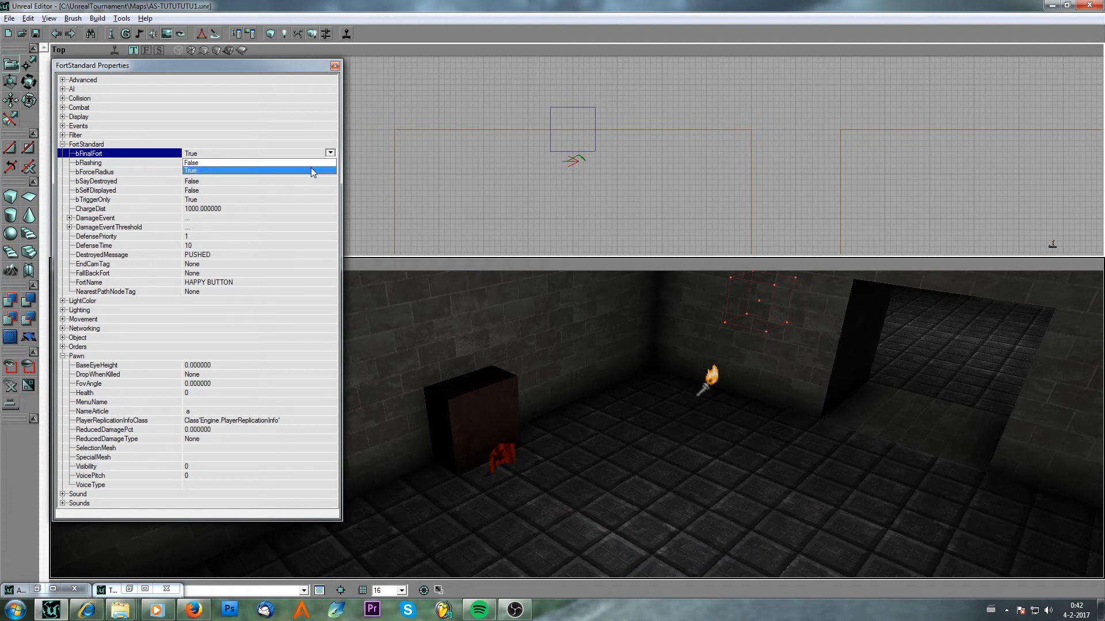
click(311, 169)
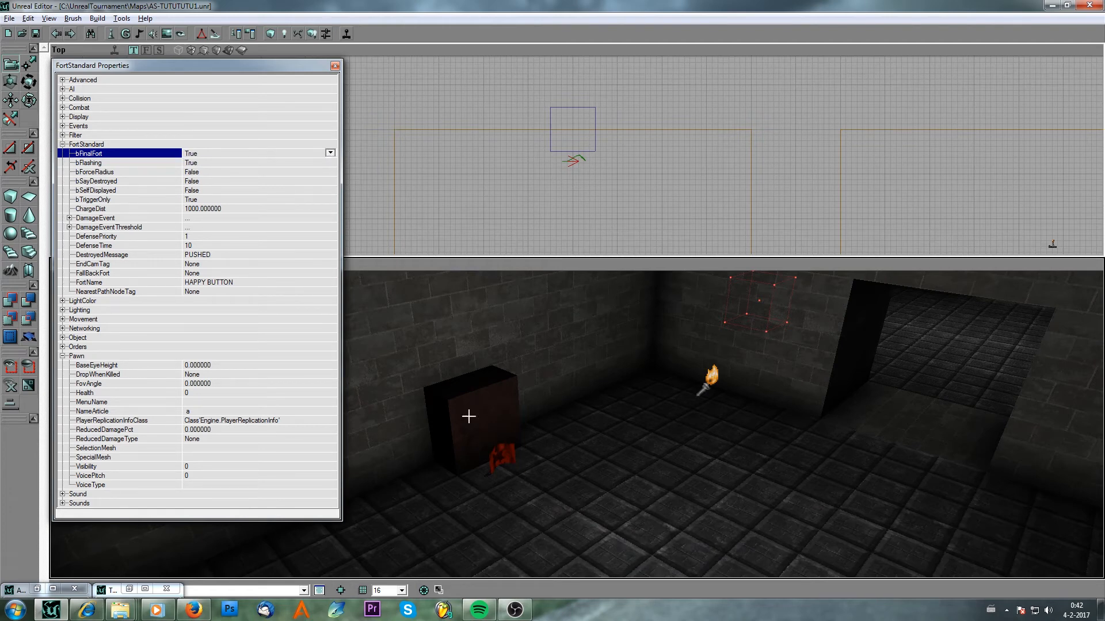
drag(175, 74, 191, 129)
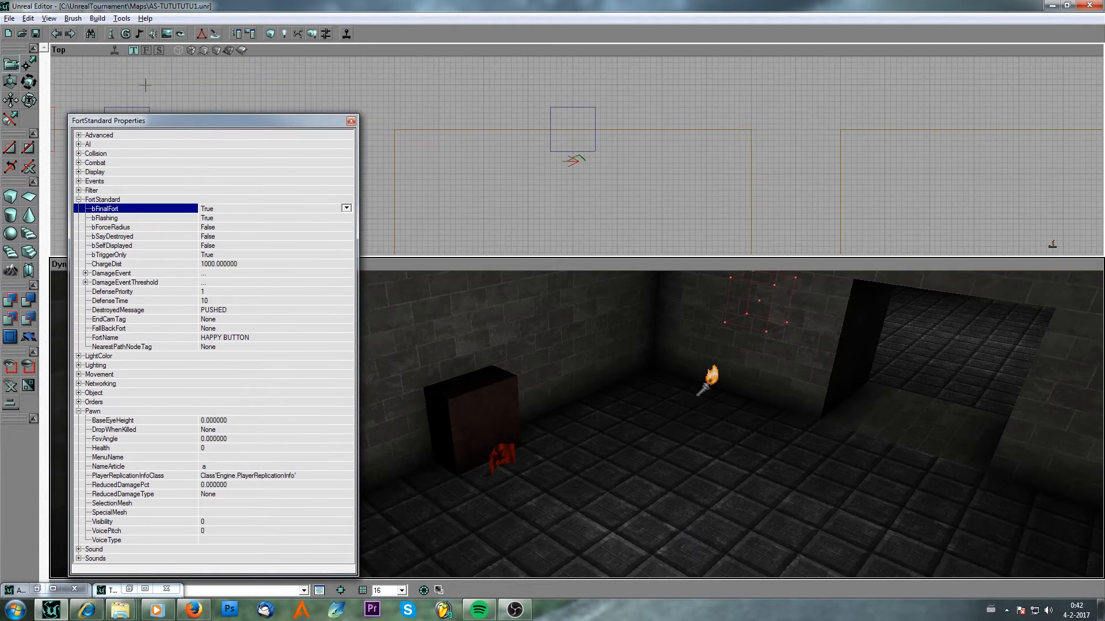
Save the map and launch it in the game for testing.
click(37, 34)
drag(497, 334, 432, 374)
click(36, 34)
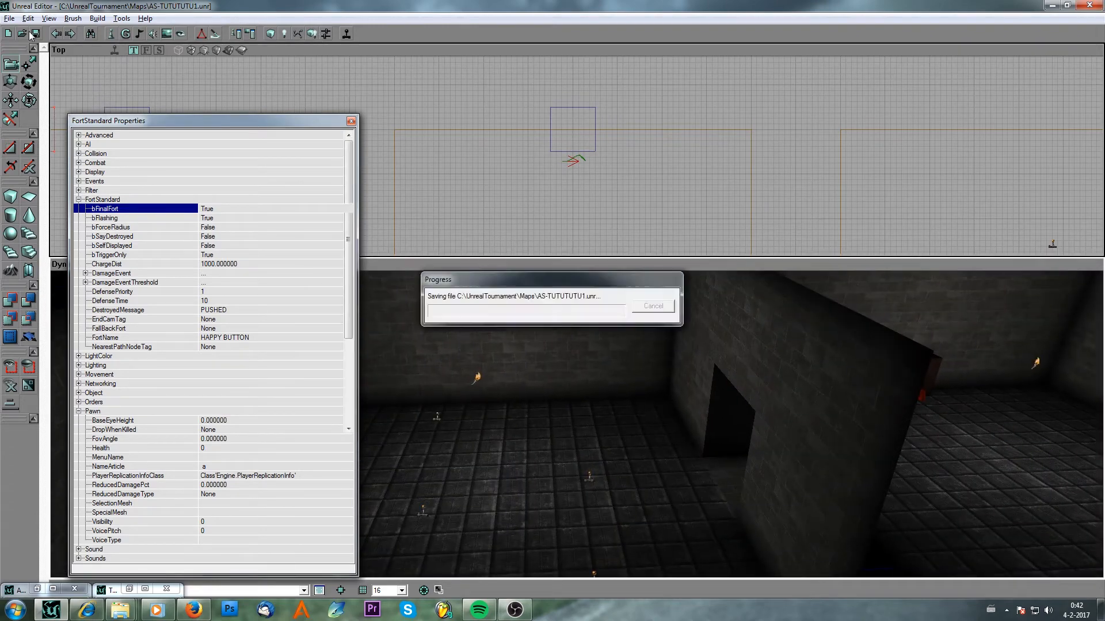
click(347, 35)
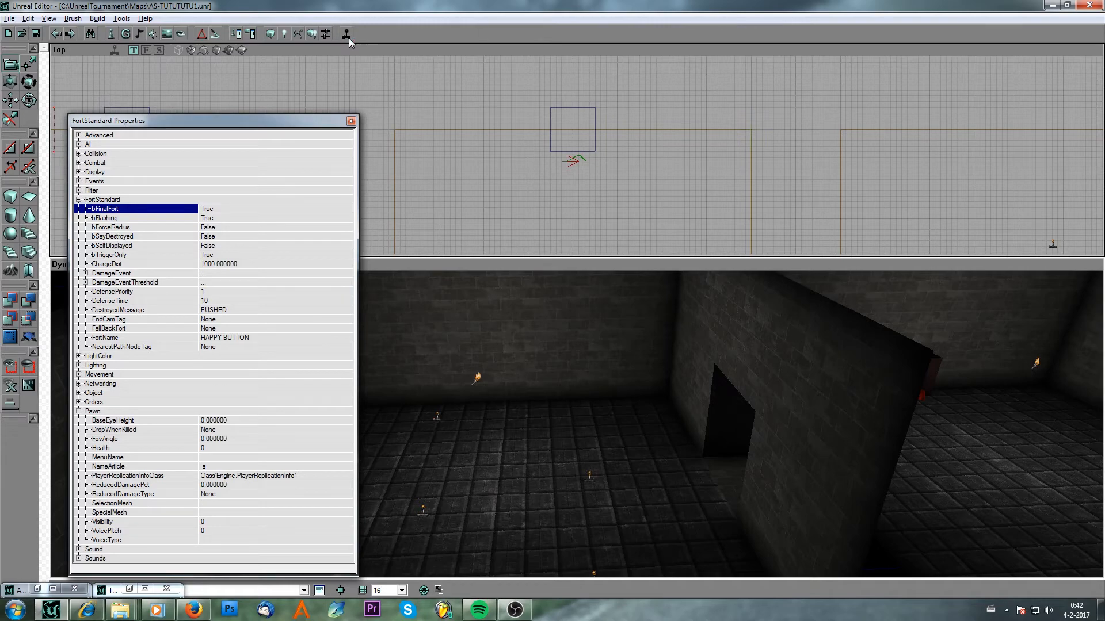
click(347, 36)
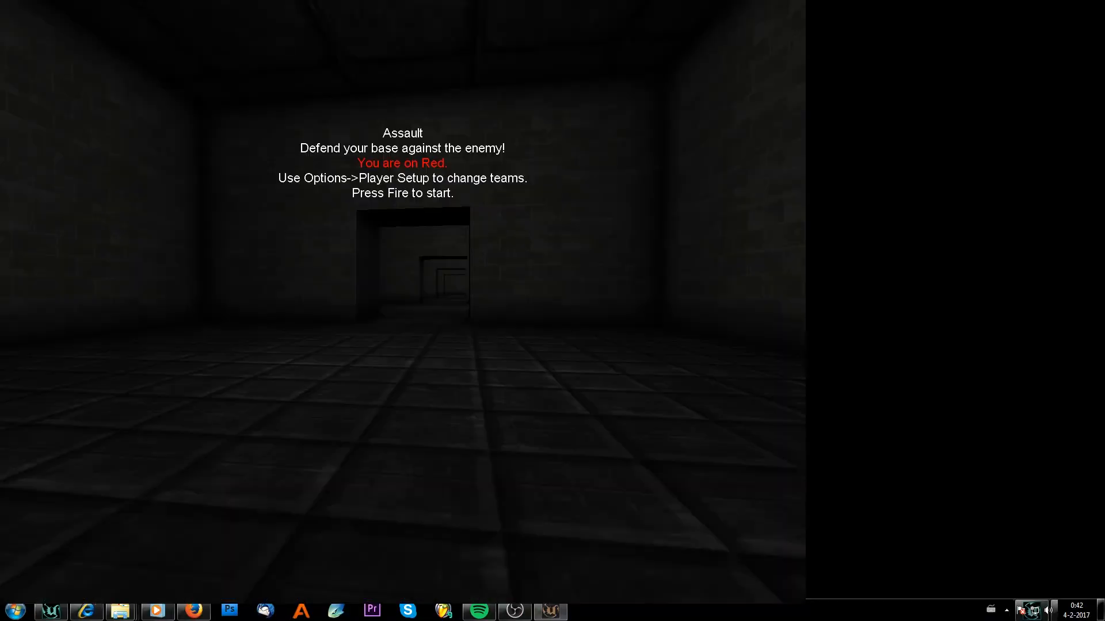
Walk forward through the rooms and start the match.
key(w)
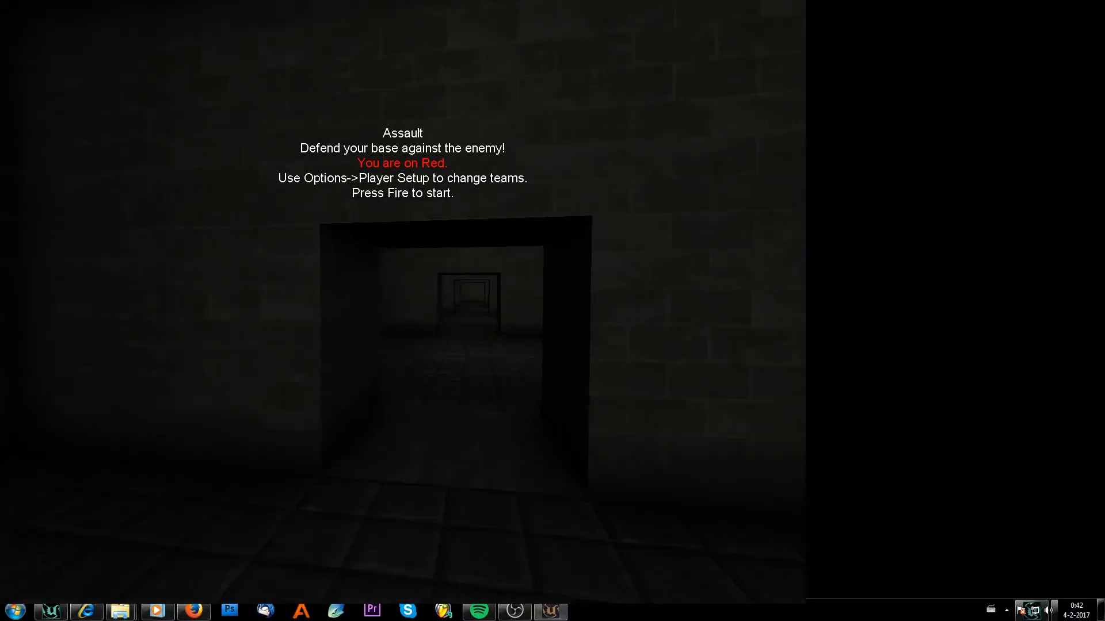
key(w)
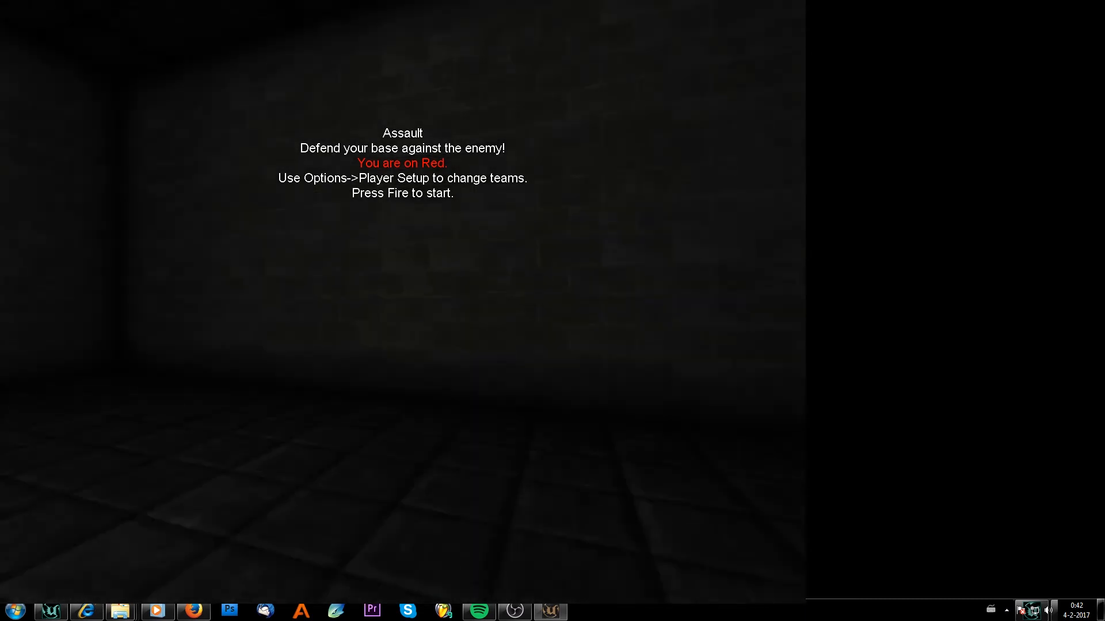
key(w)
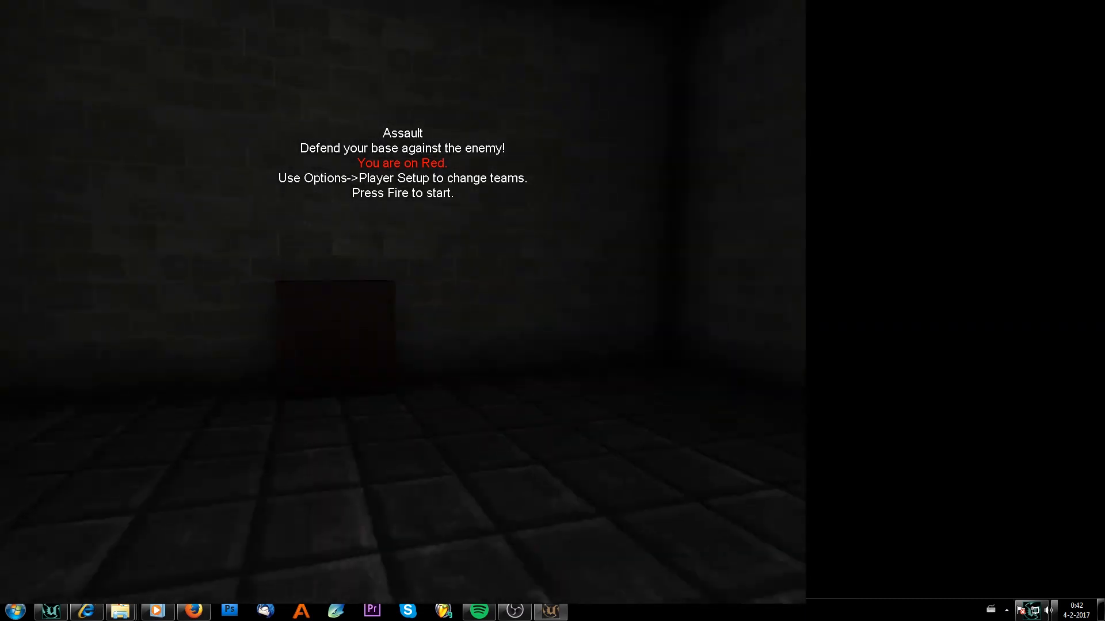
key(w)
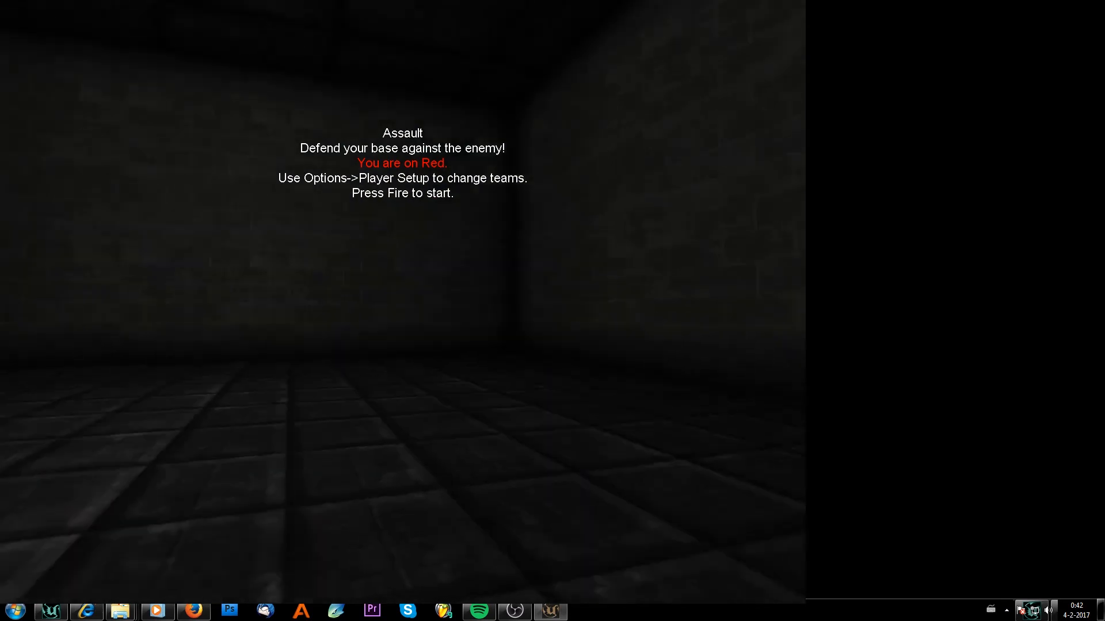
key(w)
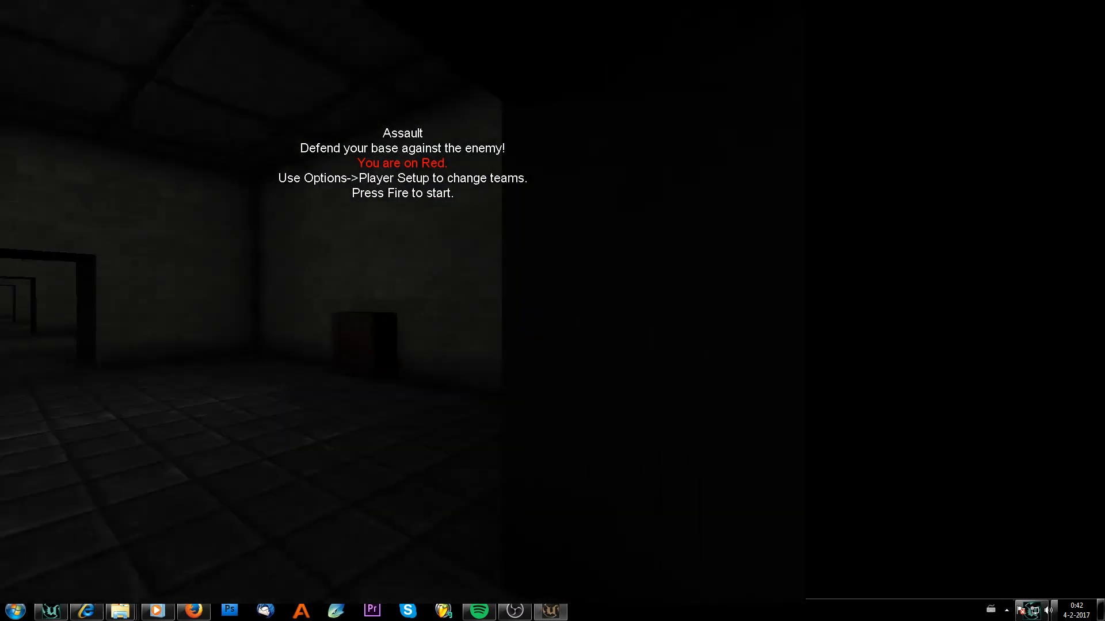
key(w)
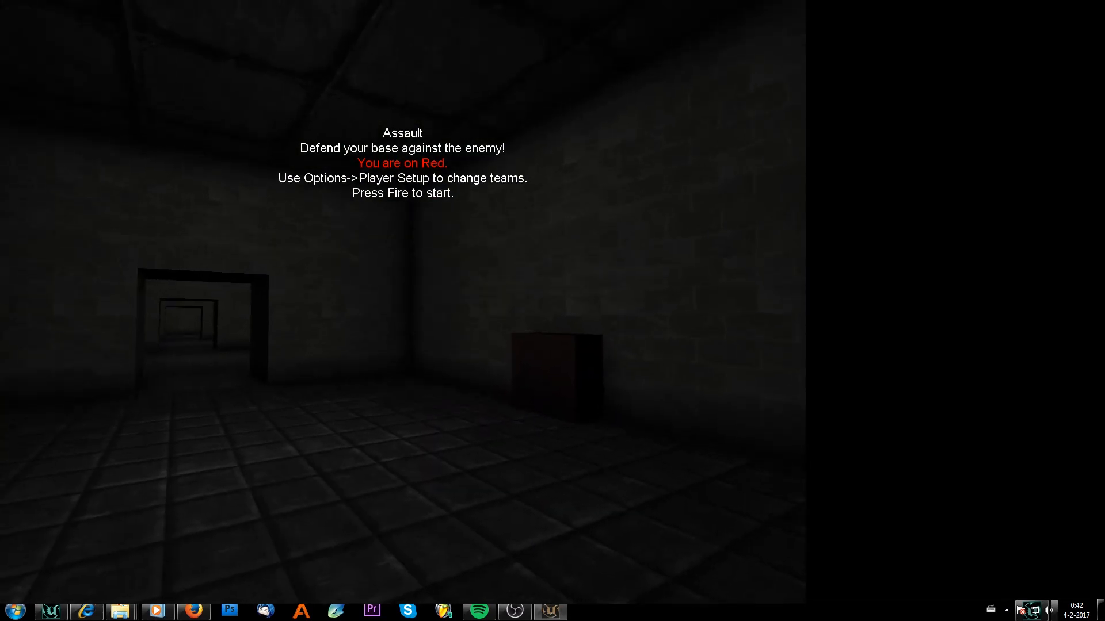
click(405, 305)
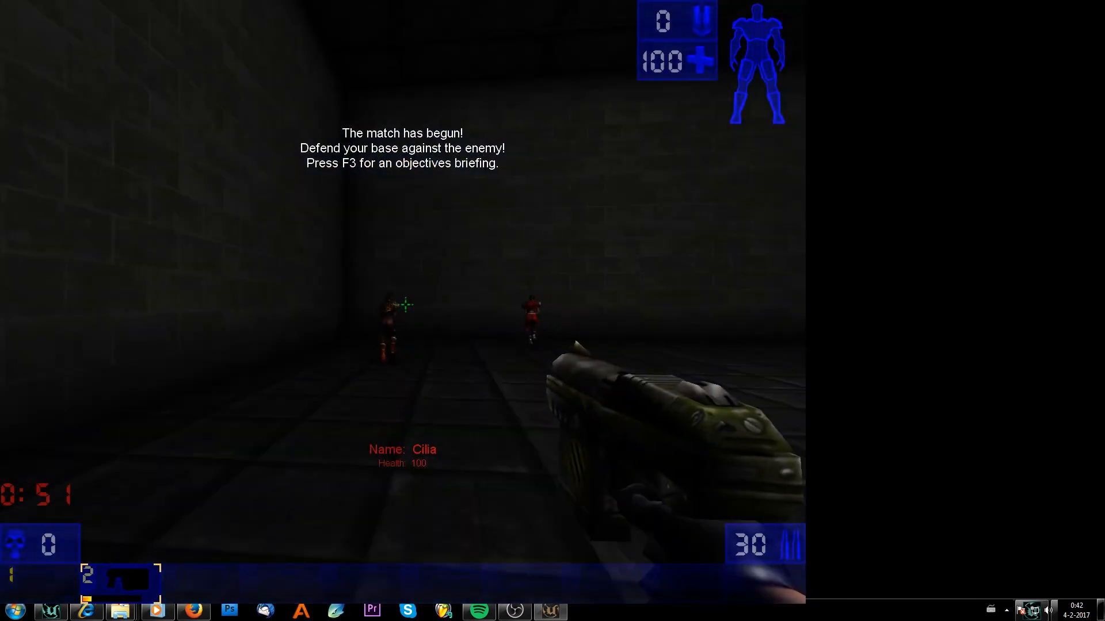
Show and hide the scoreboard with the team orders.
key(F1)
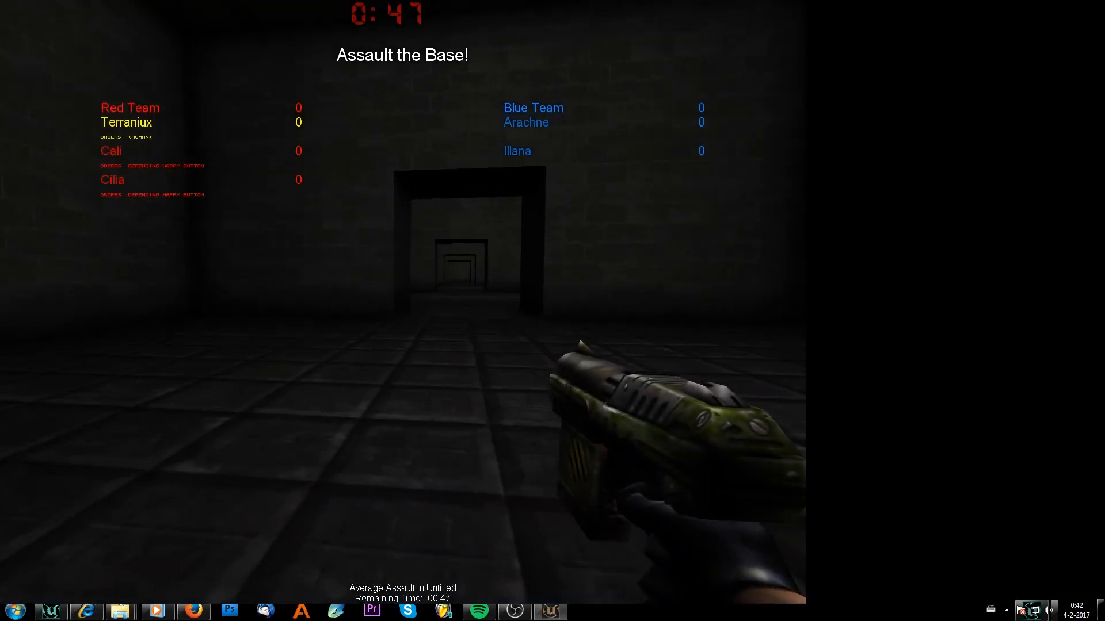
key(F1)
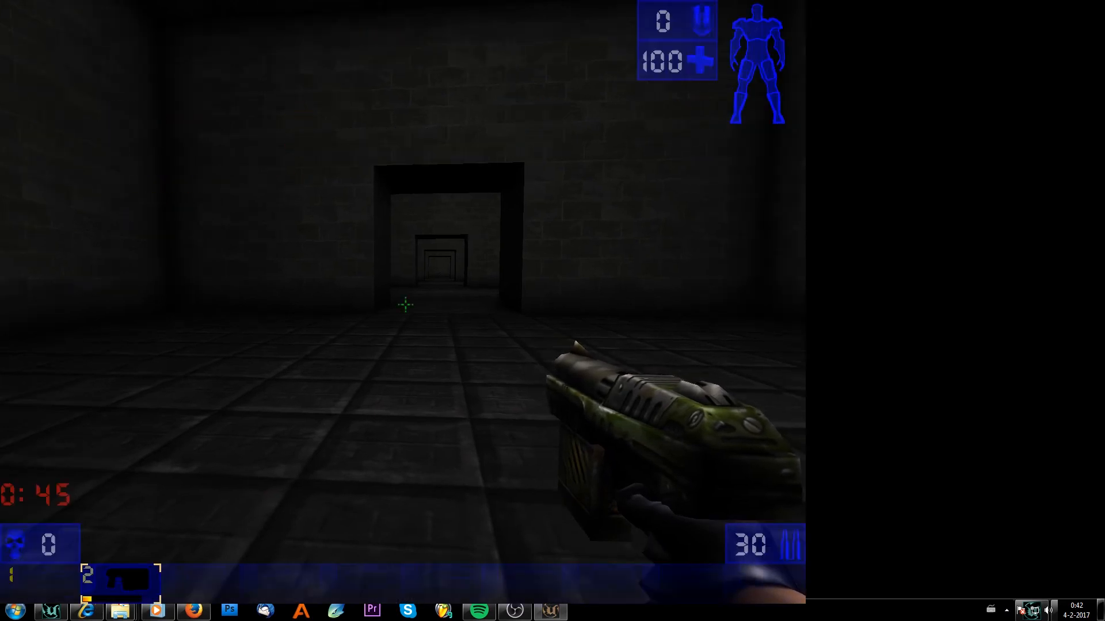
Walk through the rooms and shoot at the enemy bots to test the map.
key(w)
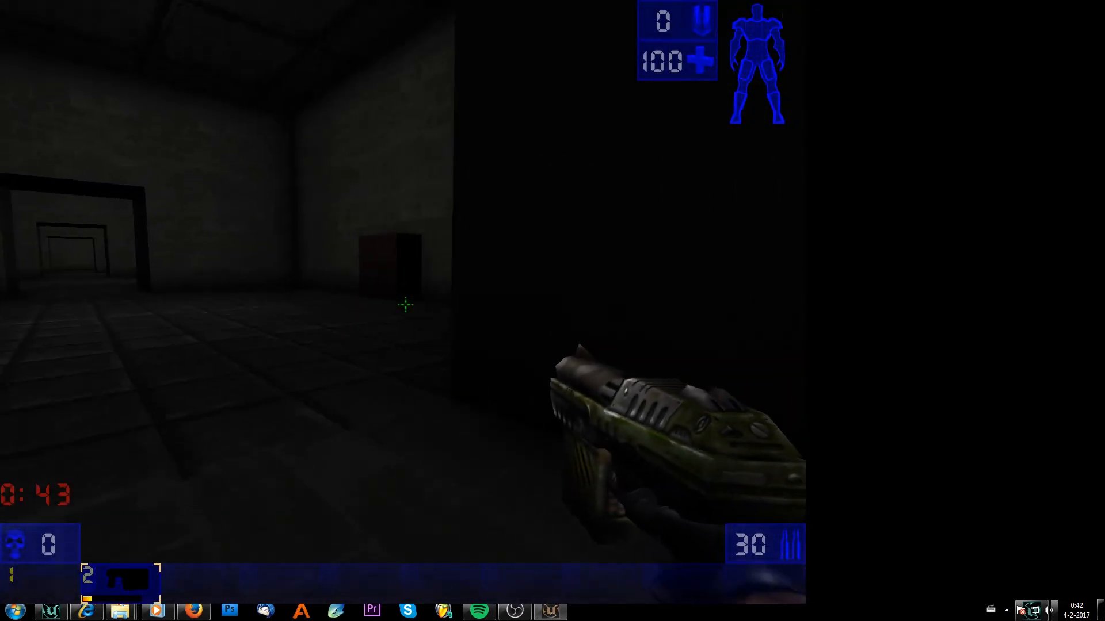
key(w)
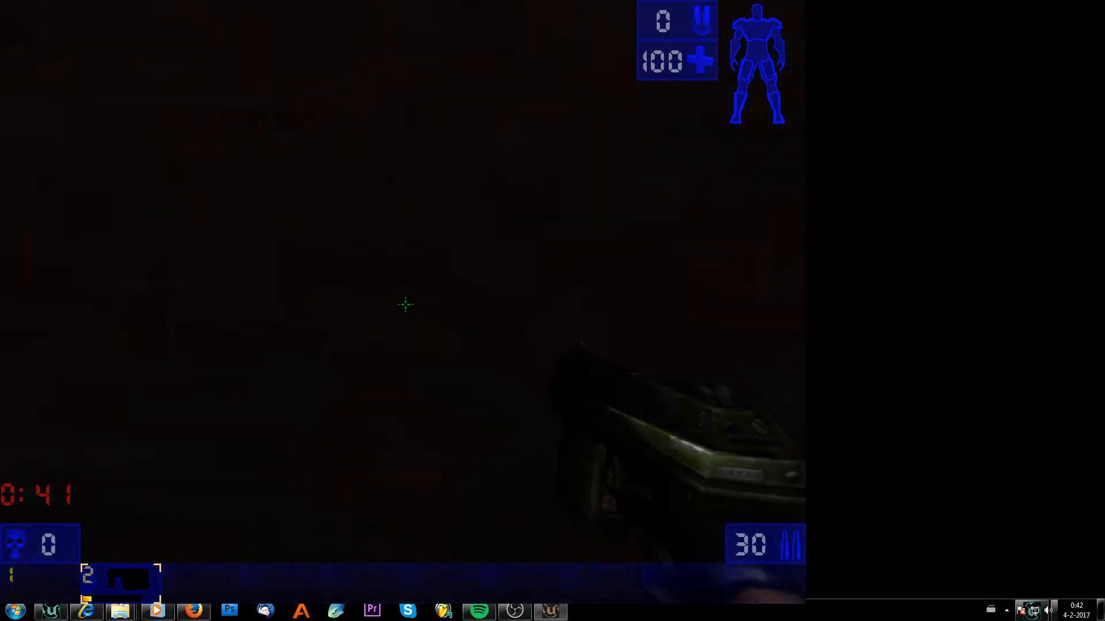
key(s)
key(a)
key(w)
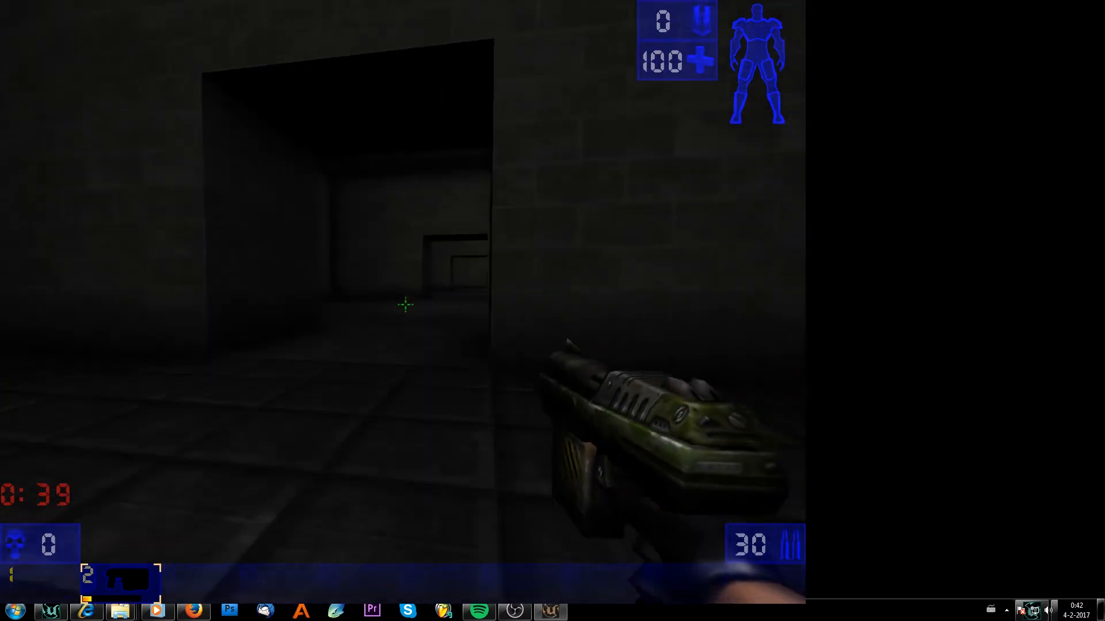
key(w)
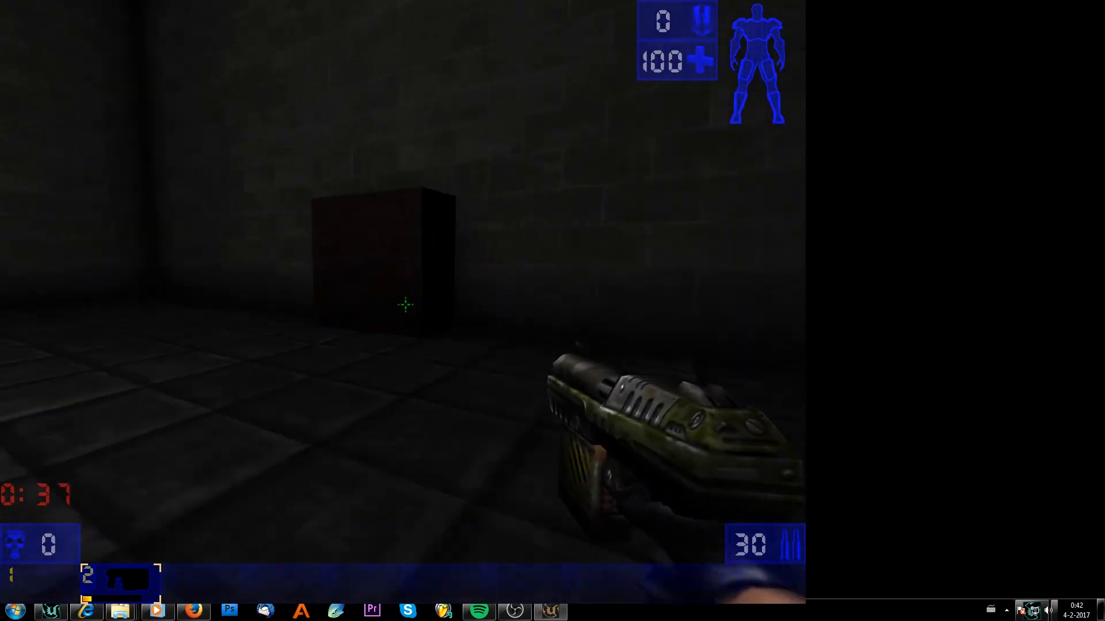
key(w)
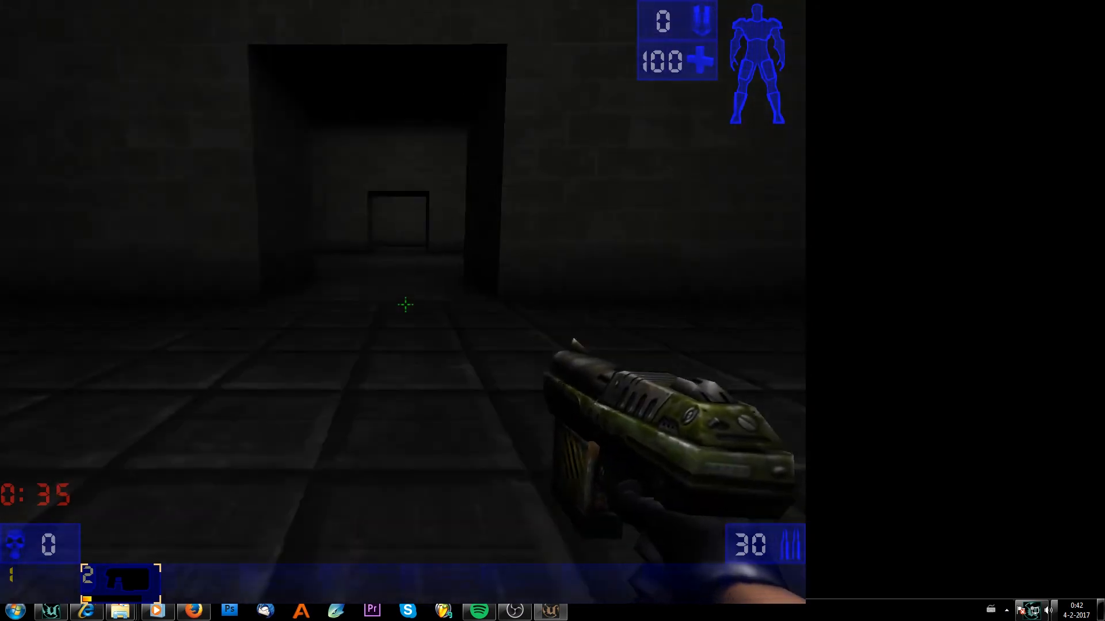
key(w)
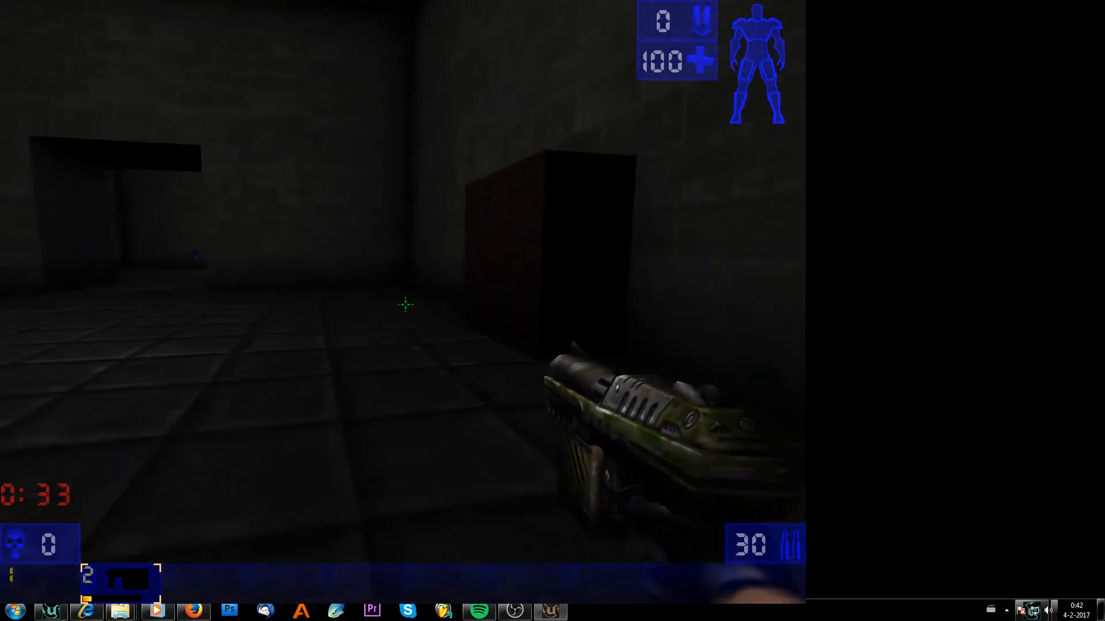
key(w)
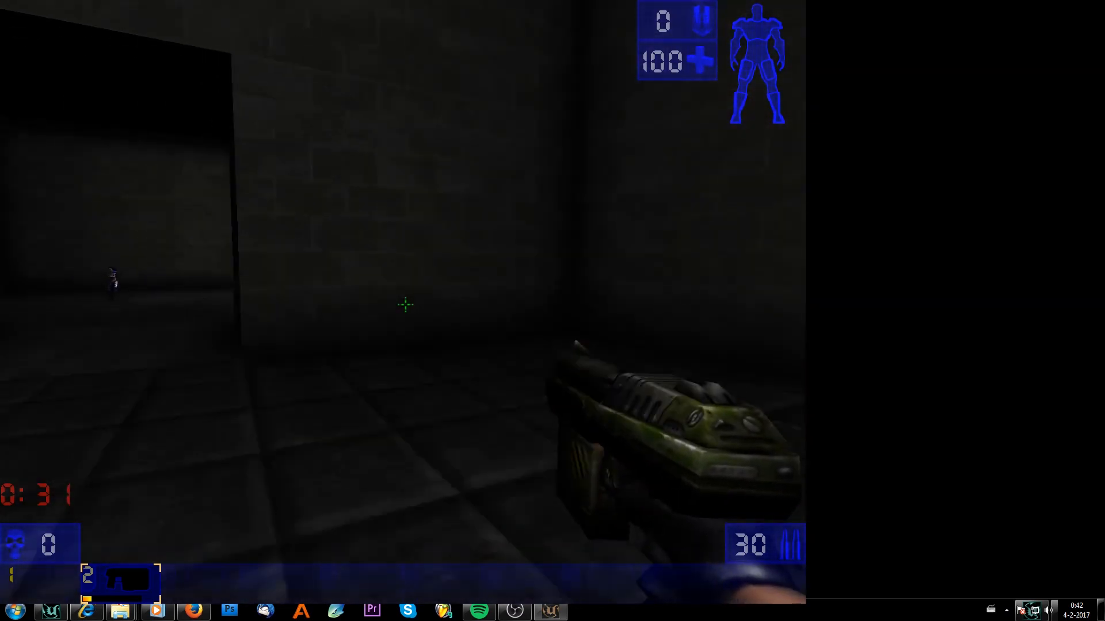
click(405, 305)
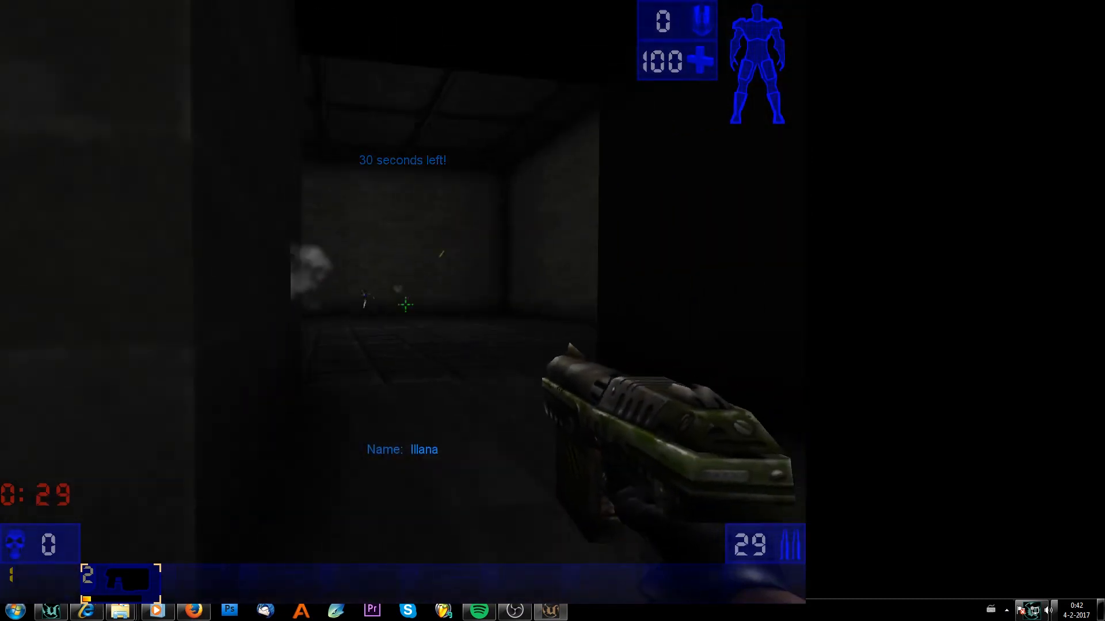
click(405, 305)
key(w)
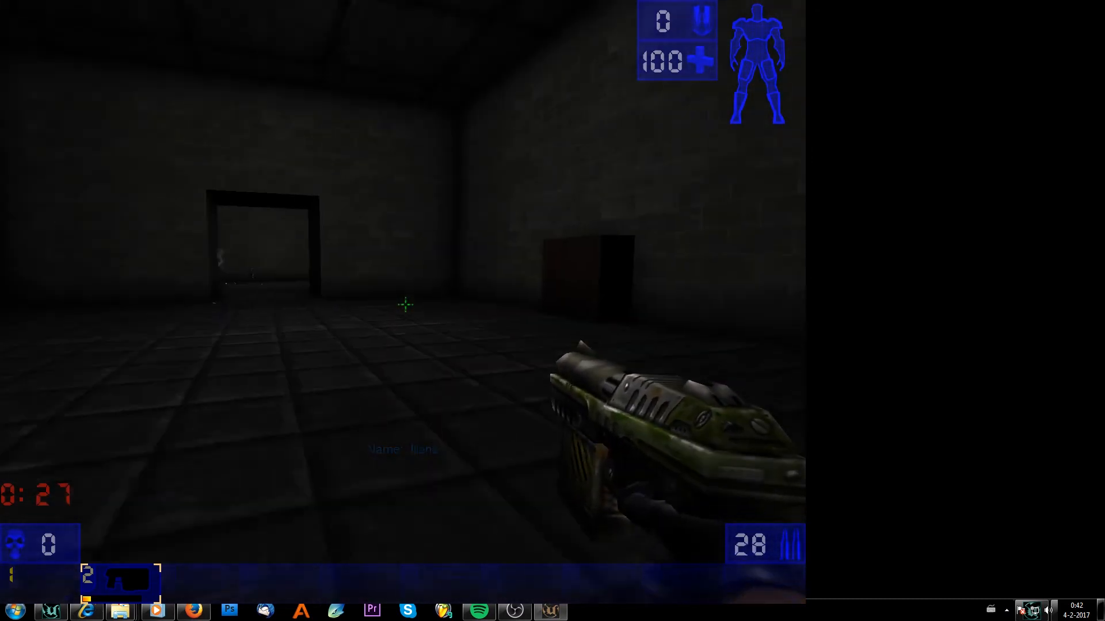
click(405, 305)
click(405, 305)
click(405, 305)
key(w)
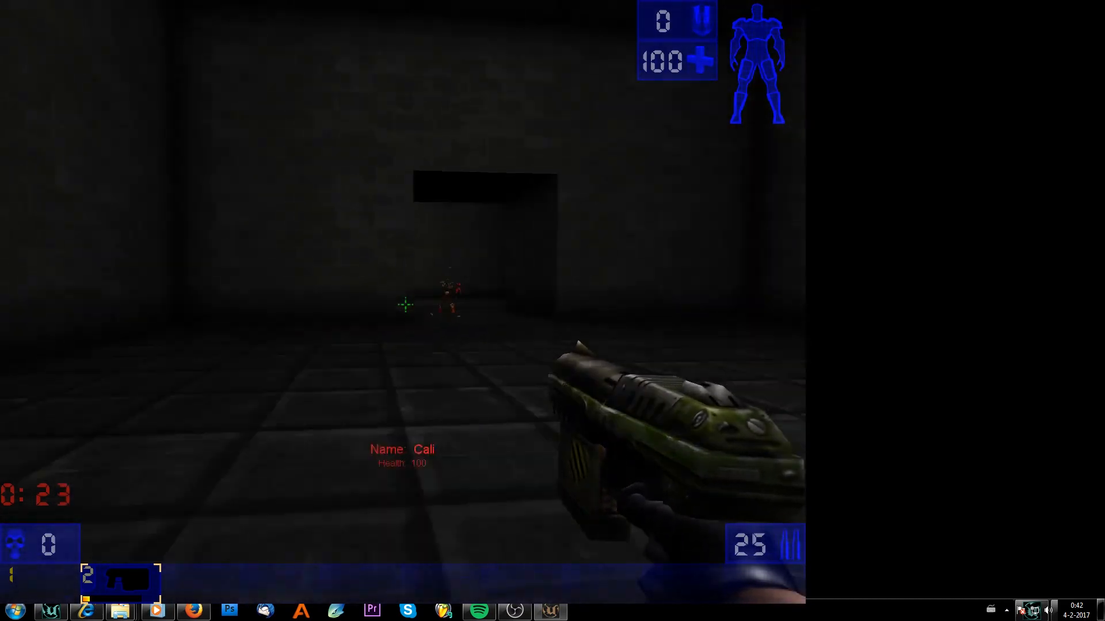
click(405, 305)
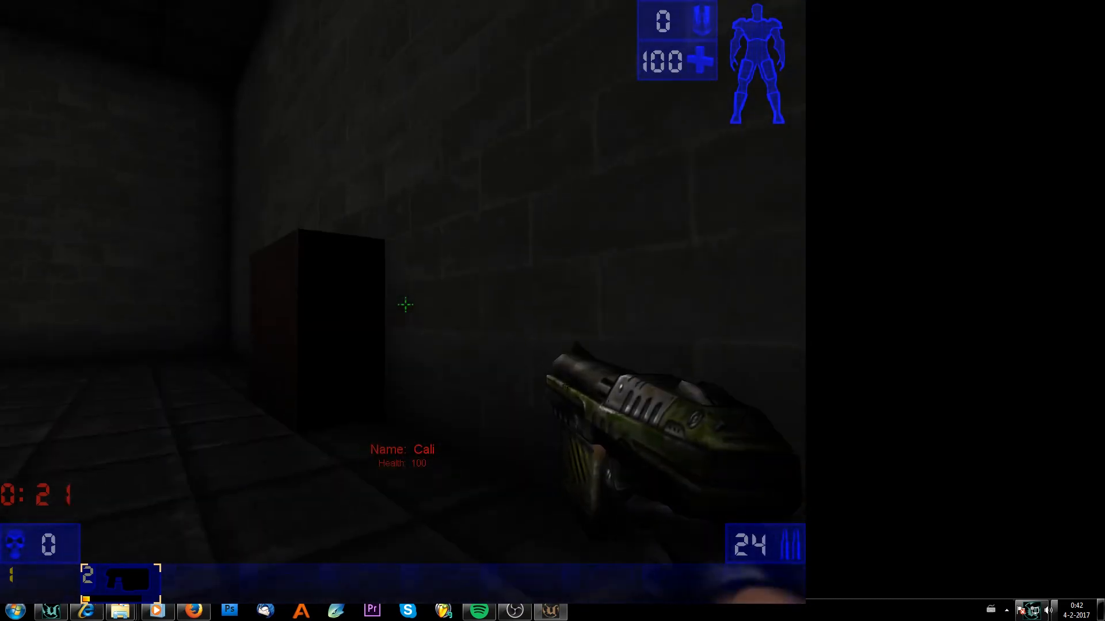
Quit the game with the console command exit.
key(Tab)
text(exit)
key(Return)
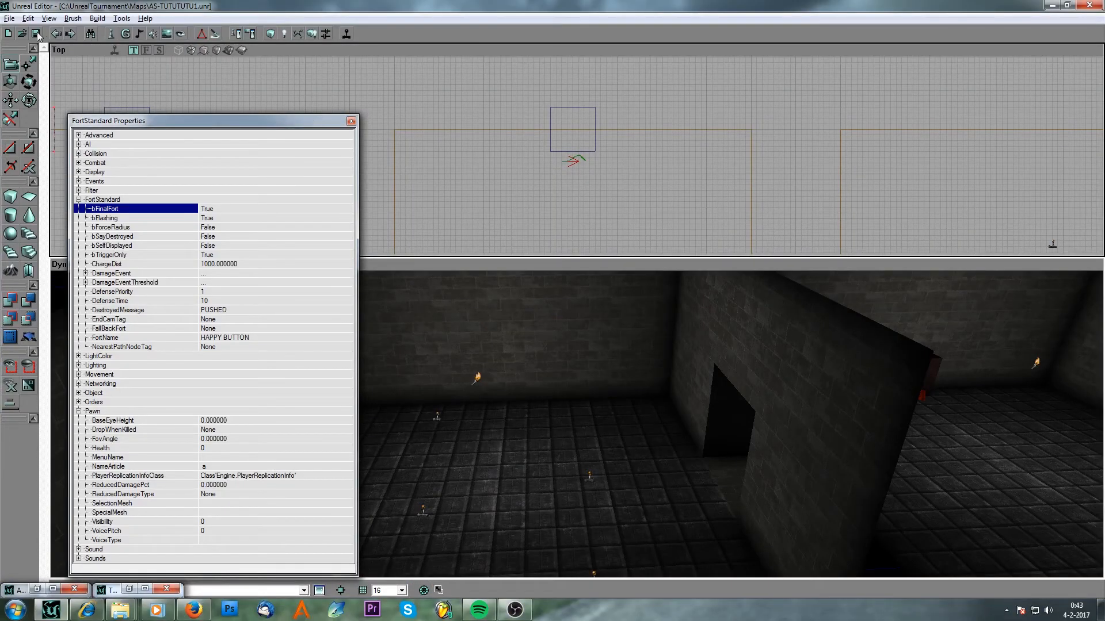
Close the FortStandard properties and save the map.
click(351, 120)
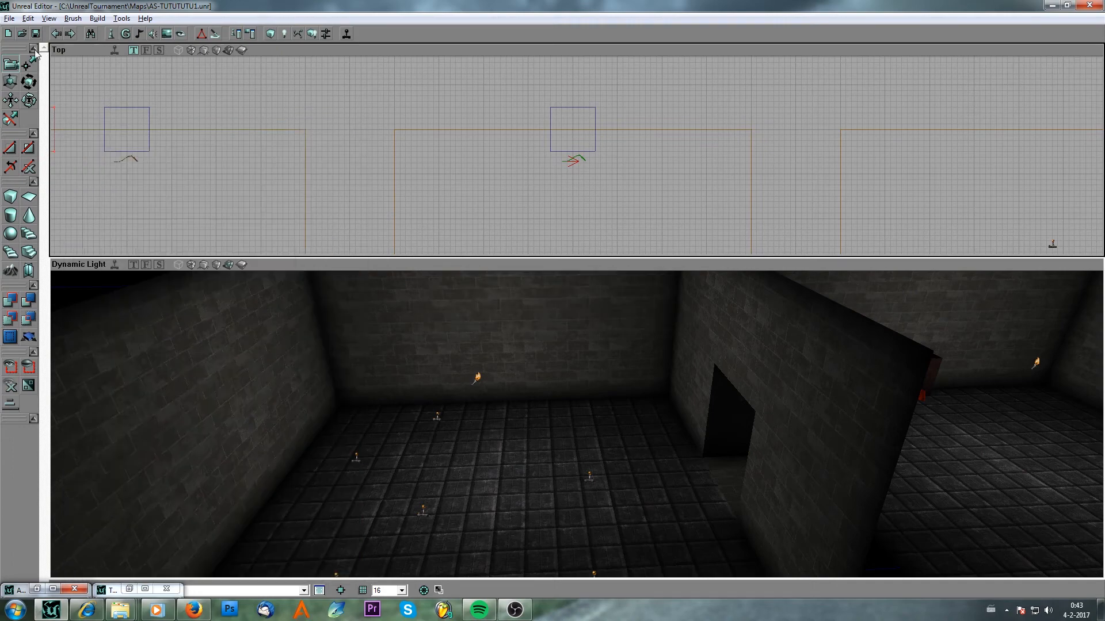
mouse_move(543, 385)
mouse_down()
mouse_move(555, 429)
mouse_move(619, 411)
mouse_up()
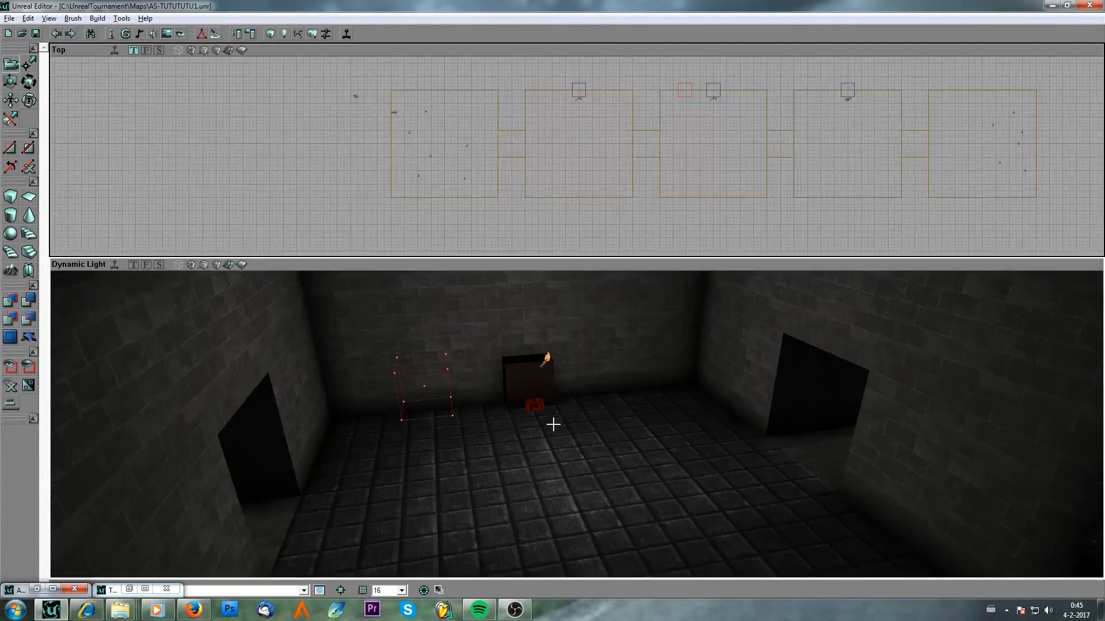
drag(567, 439, 598, 499)
click(36, 34)
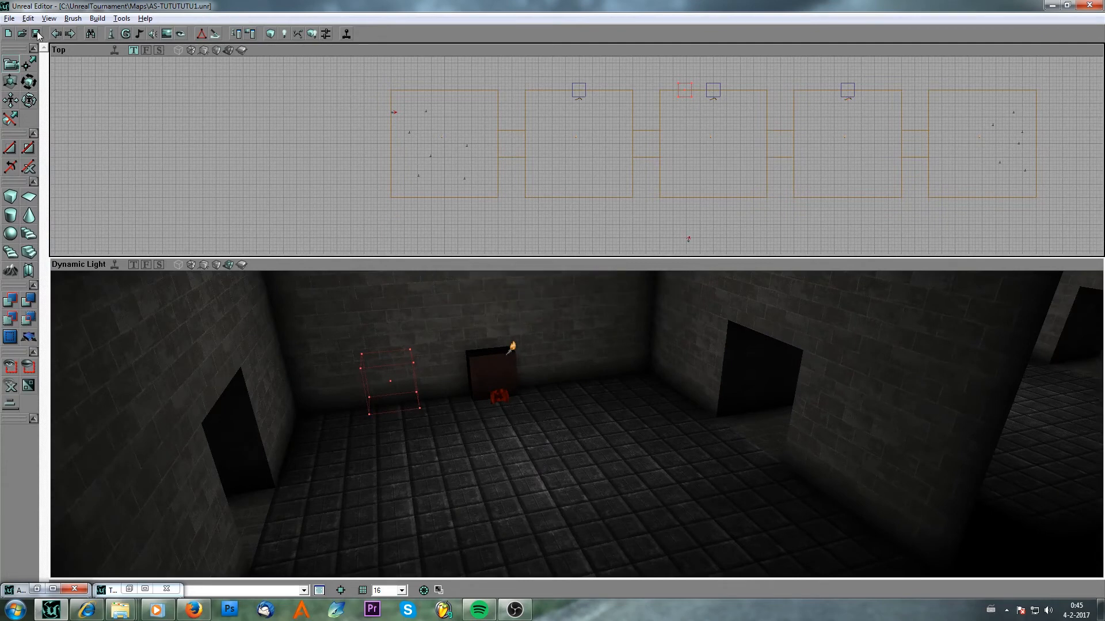
Open the actor class browser and select the AssaultInfo class under Info.
click(111, 33)
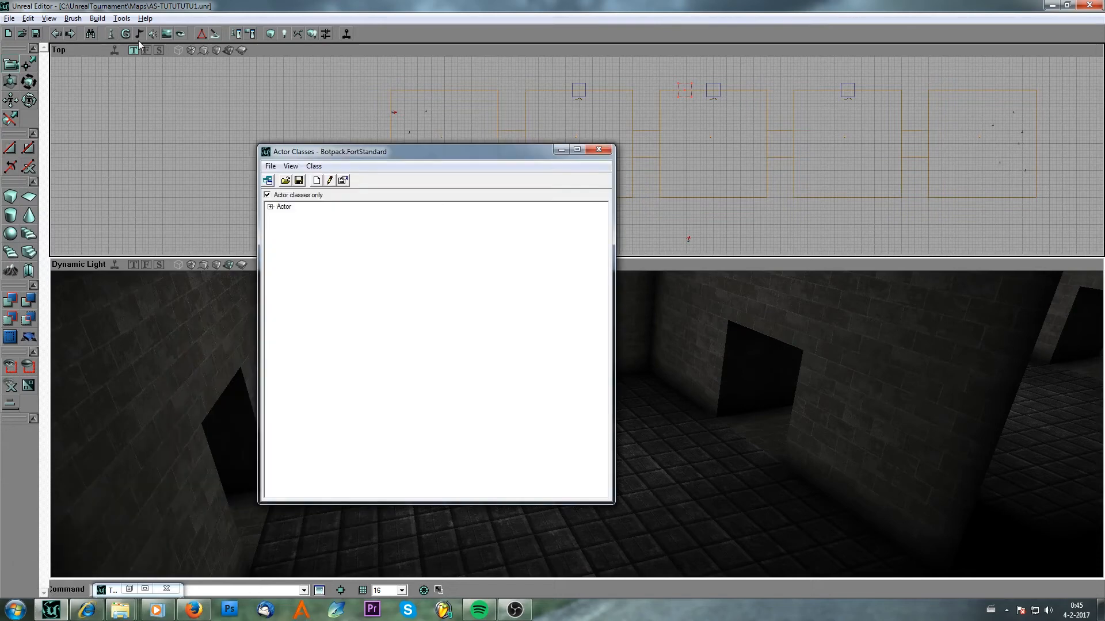
click(268, 211)
click(270, 207)
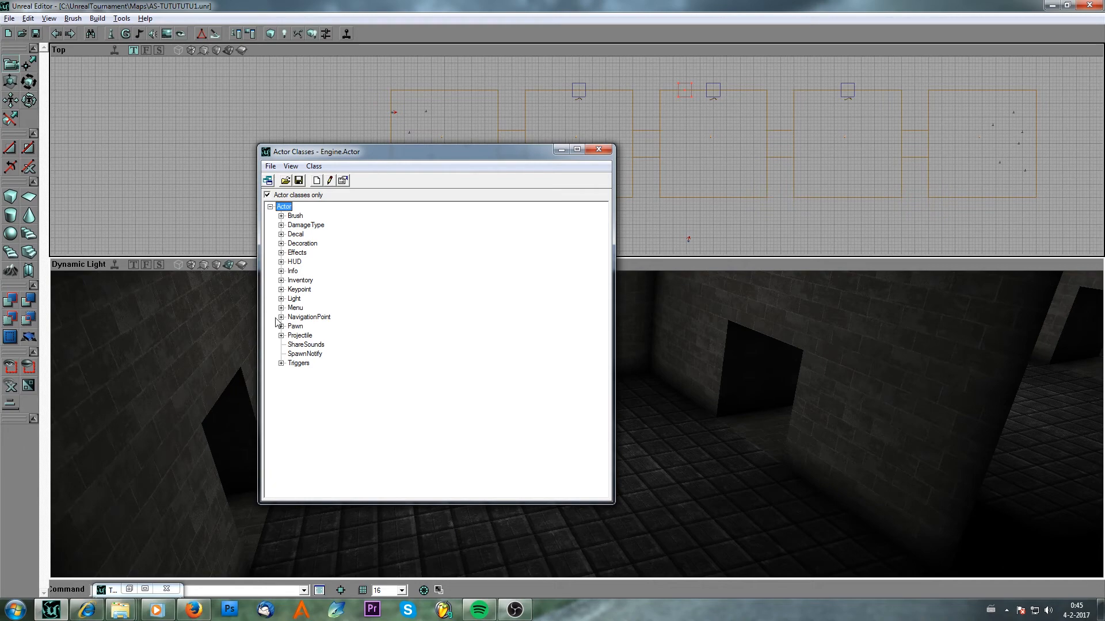
click(282, 271)
click(313, 253)
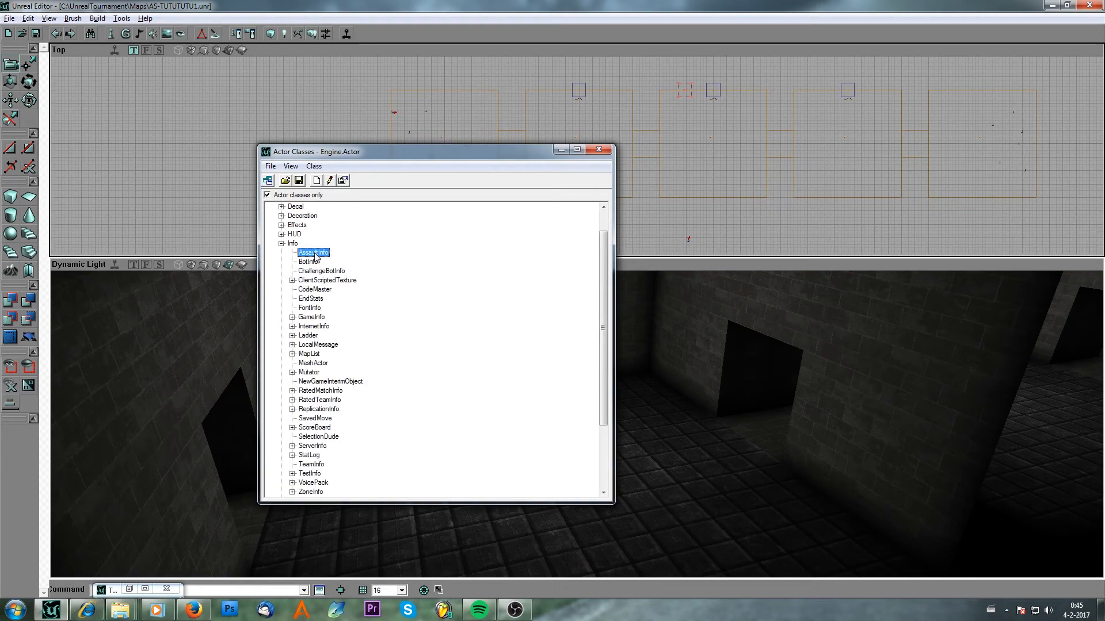
click(563, 150)
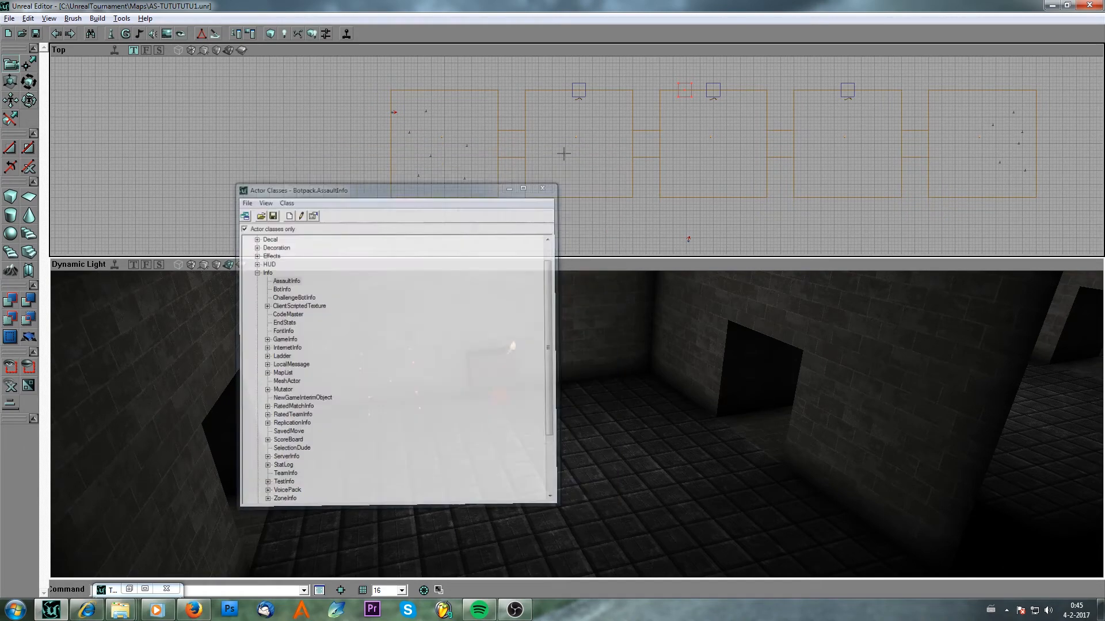
Add an AssaultInfo actor on the floor of the room.
mouse_move(598, 408)
right_down()
mouse_move(598, 466)
mouse_move(594, 392)
right_up()
right_click(592, 390)
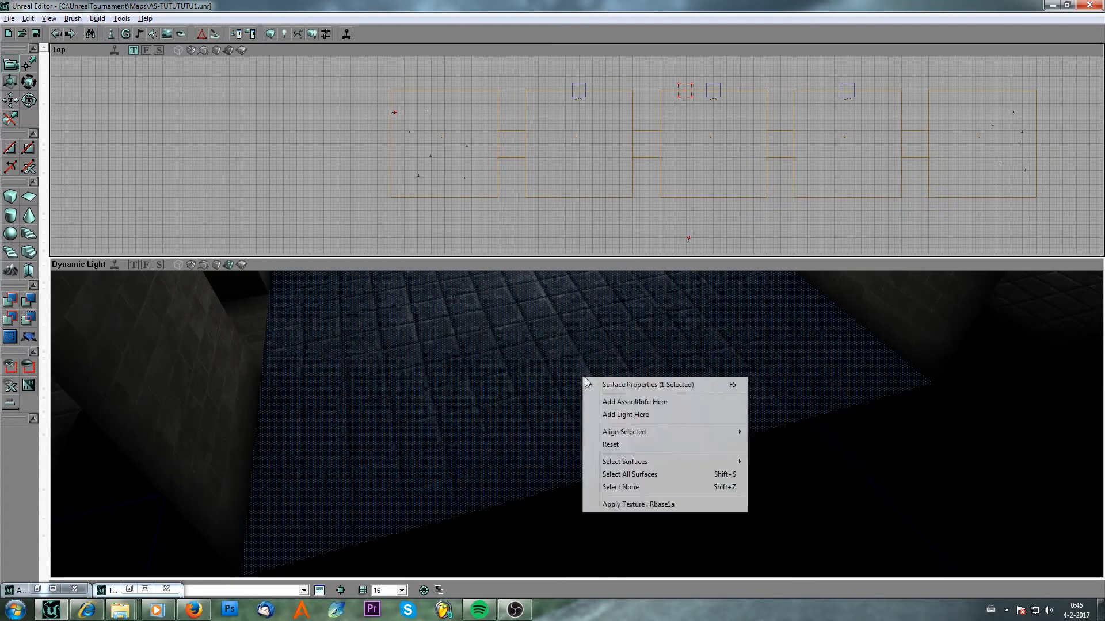
click(614, 405)
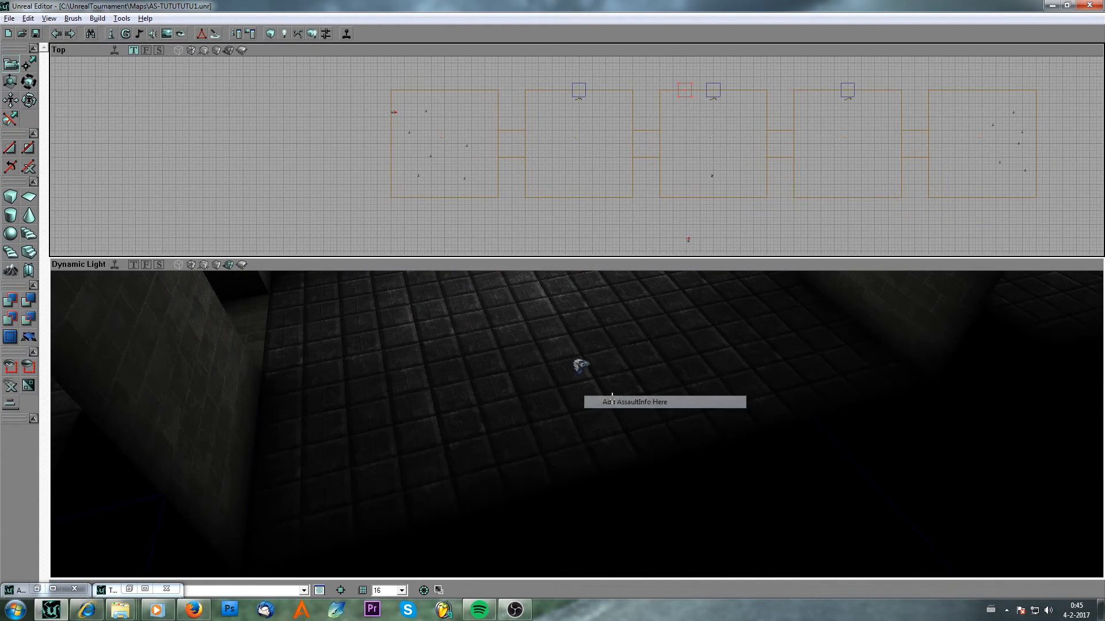
Open the AssaultInfo's properties and expand its ObjDesc and ObjShots lists.
right_drag(614, 405, 457, 324)
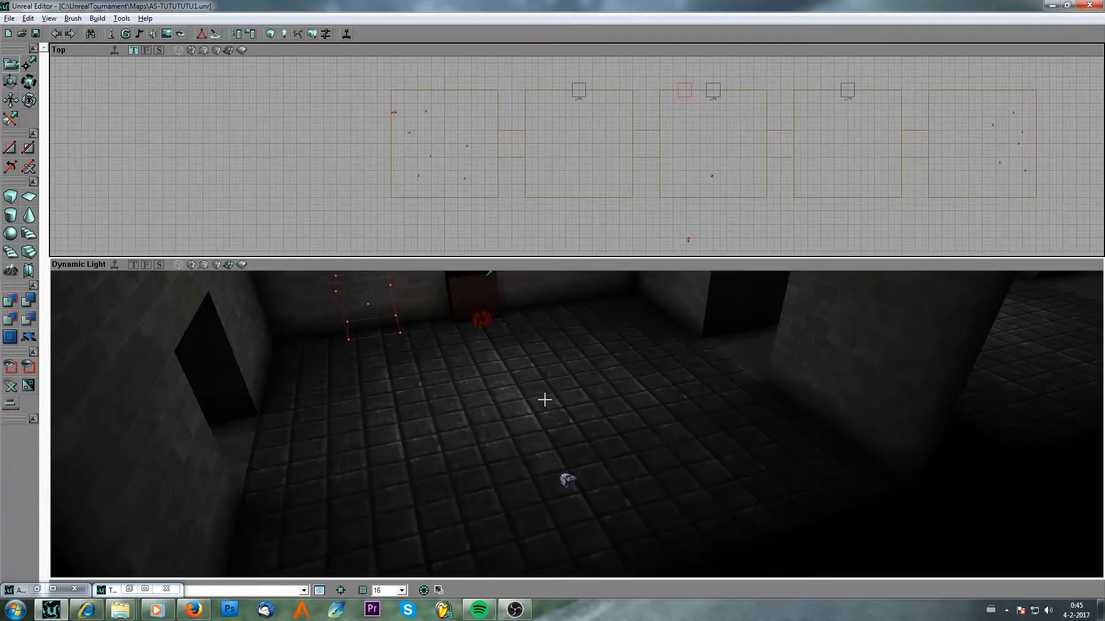
double_click(567, 478)
click(79, 145)
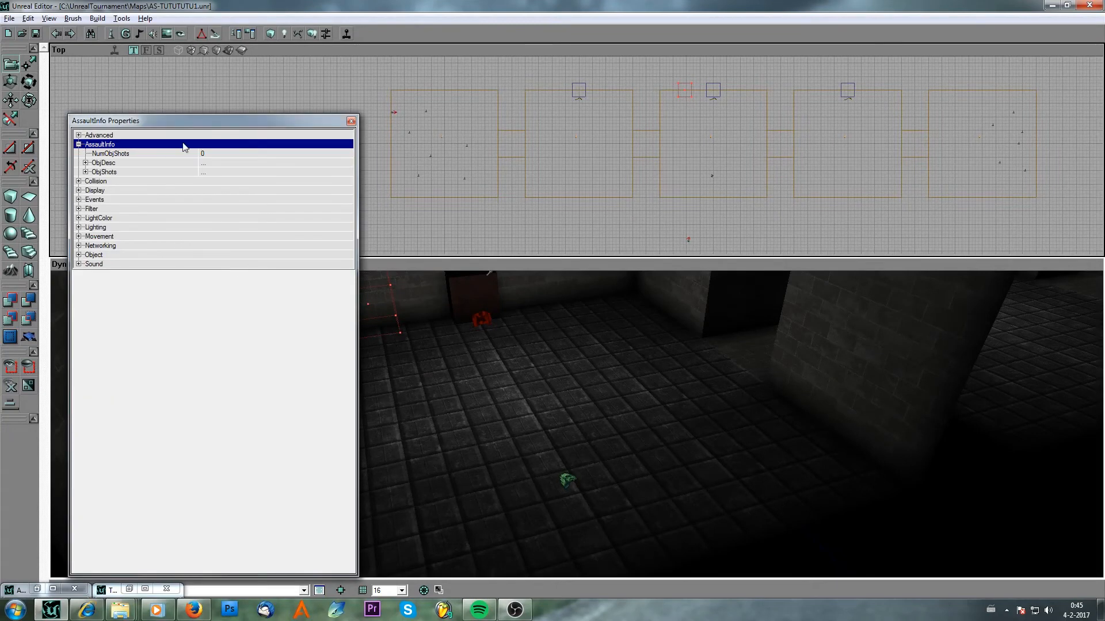
drag(195, 120, 306, 135)
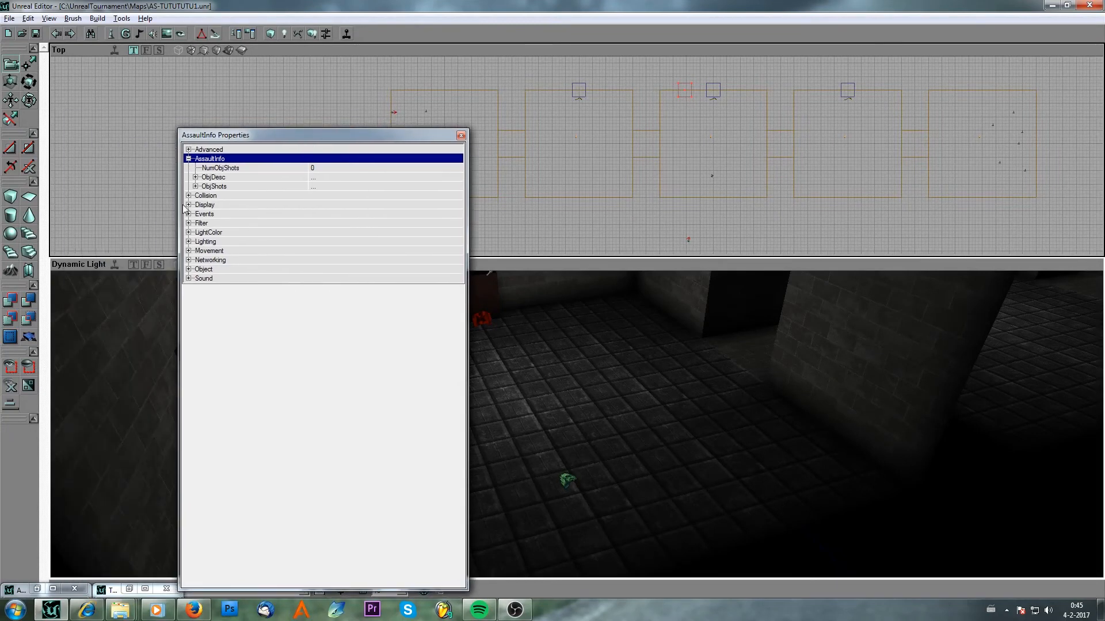
click(195, 177)
click(195, 260)
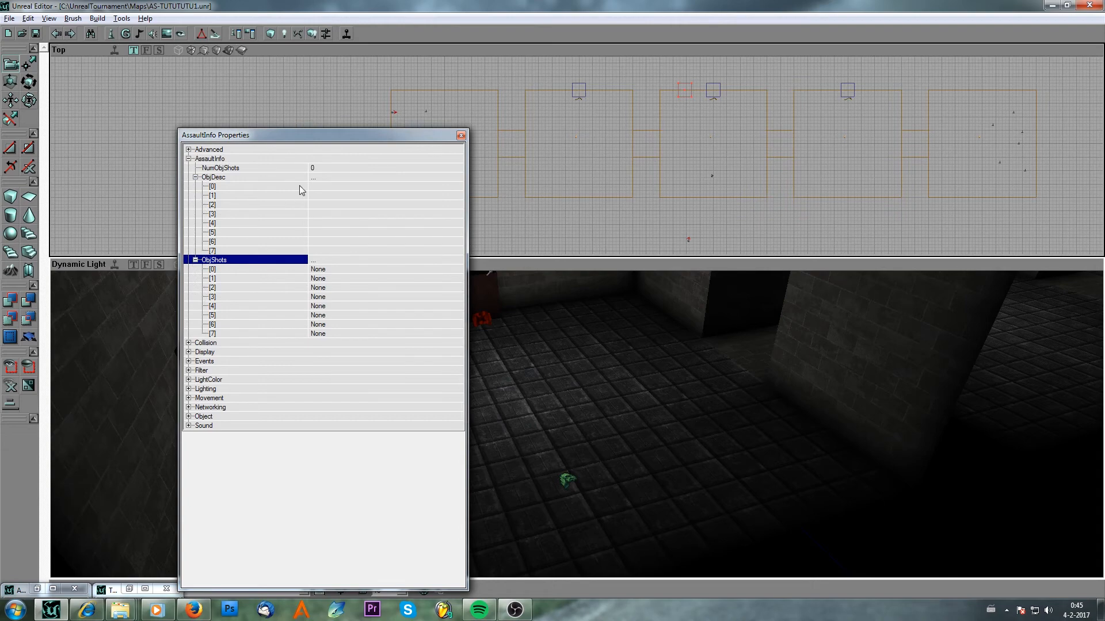
Set NumObjShots to 3 and start editing the first ObjDesc entry.
click(340, 167)
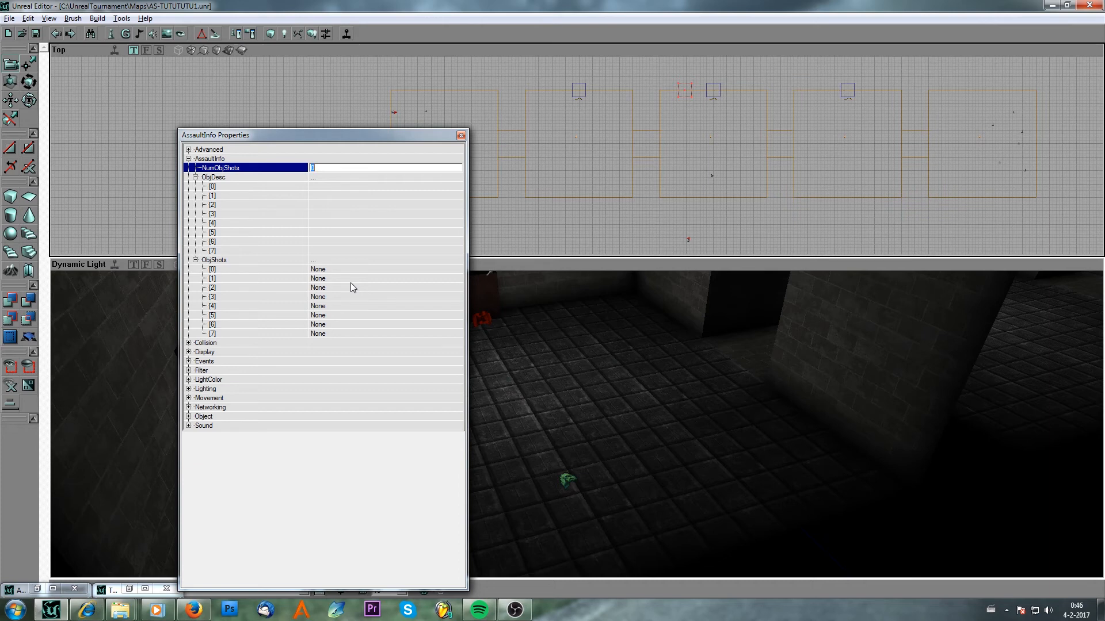
text(3)
click(341, 186)
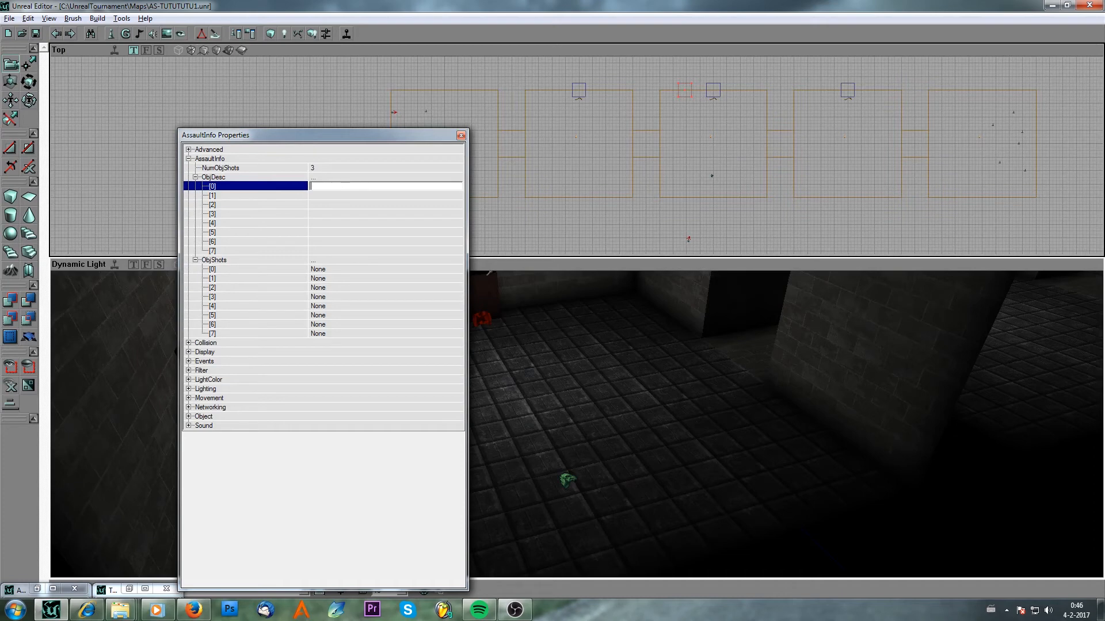
Enter "Push the big red button" as the description in the first three ObjDesc entries.
text(Push the big red button)
key(Return)
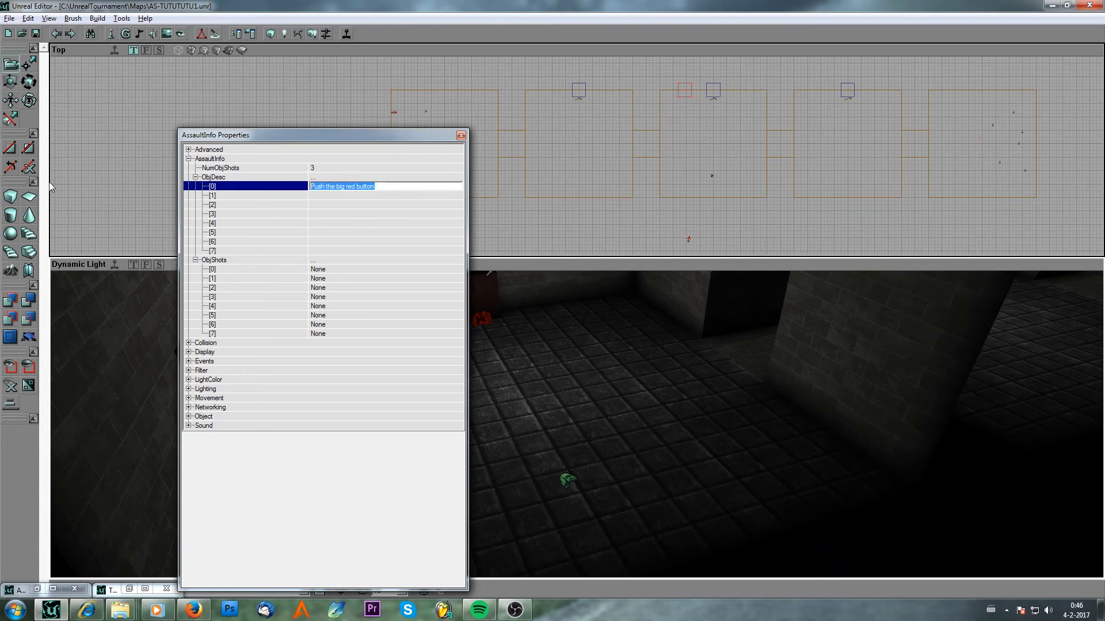
key(ctrl+c)
click(348, 195)
key(ctrl+v)
click(350, 205)
key(ctrl+v)
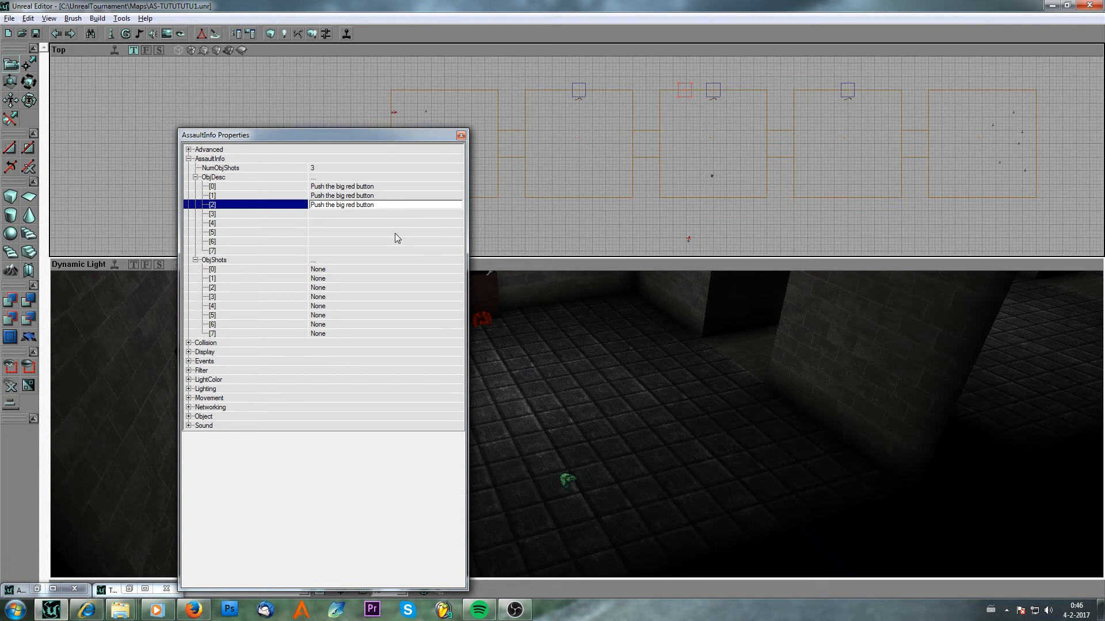
Open the texture browser and show the TeamSymbols group of the Botpack package.
click(359, 268)
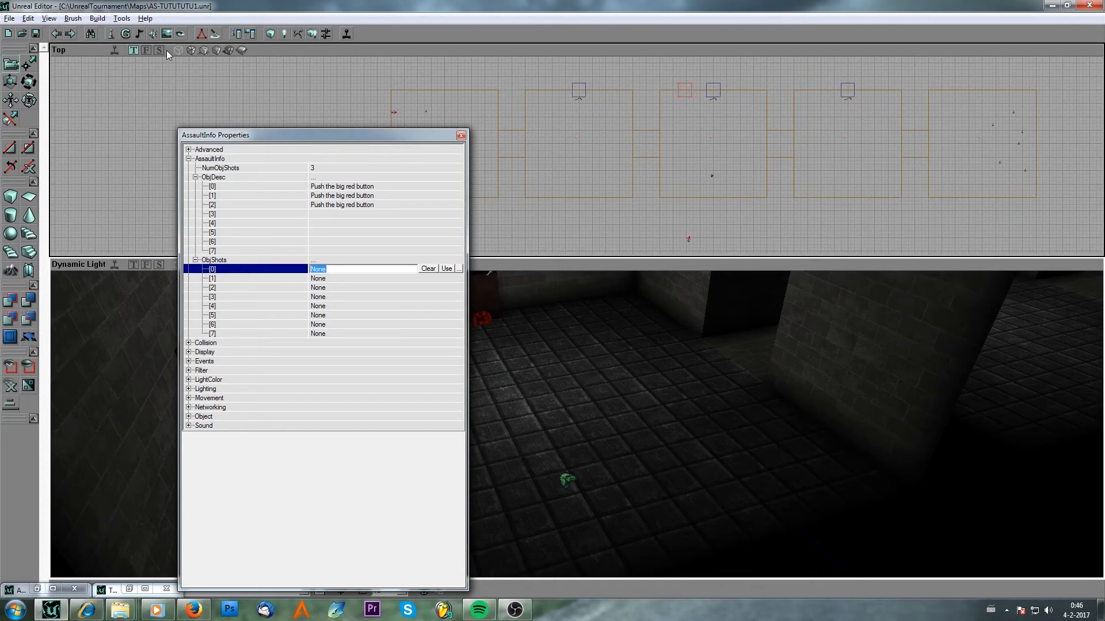
click(168, 35)
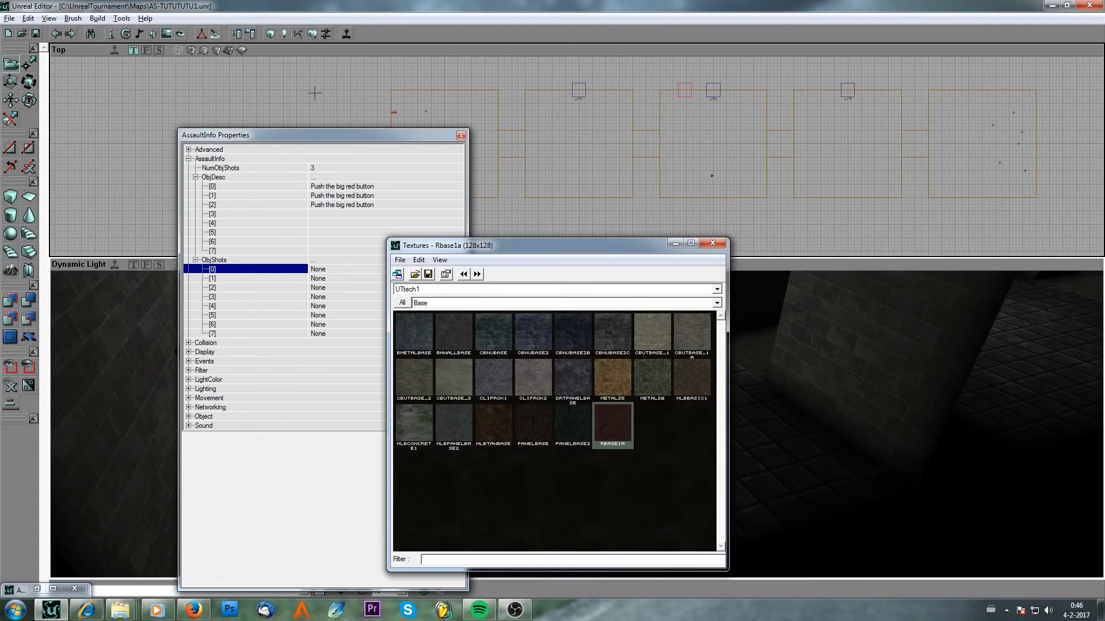
click(436, 291)
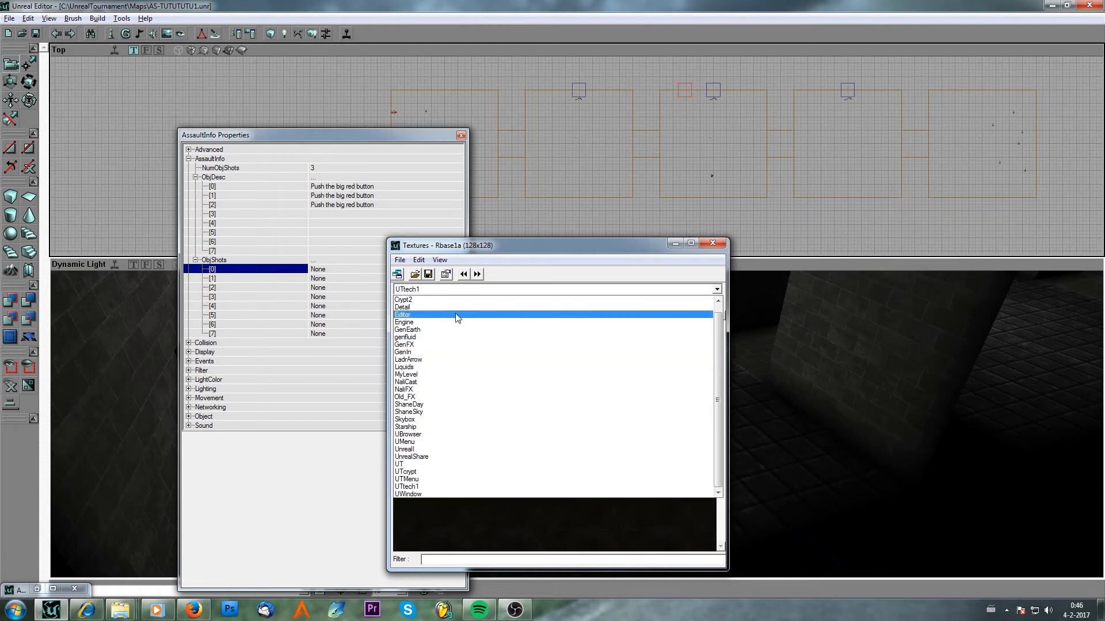
click(442, 318)
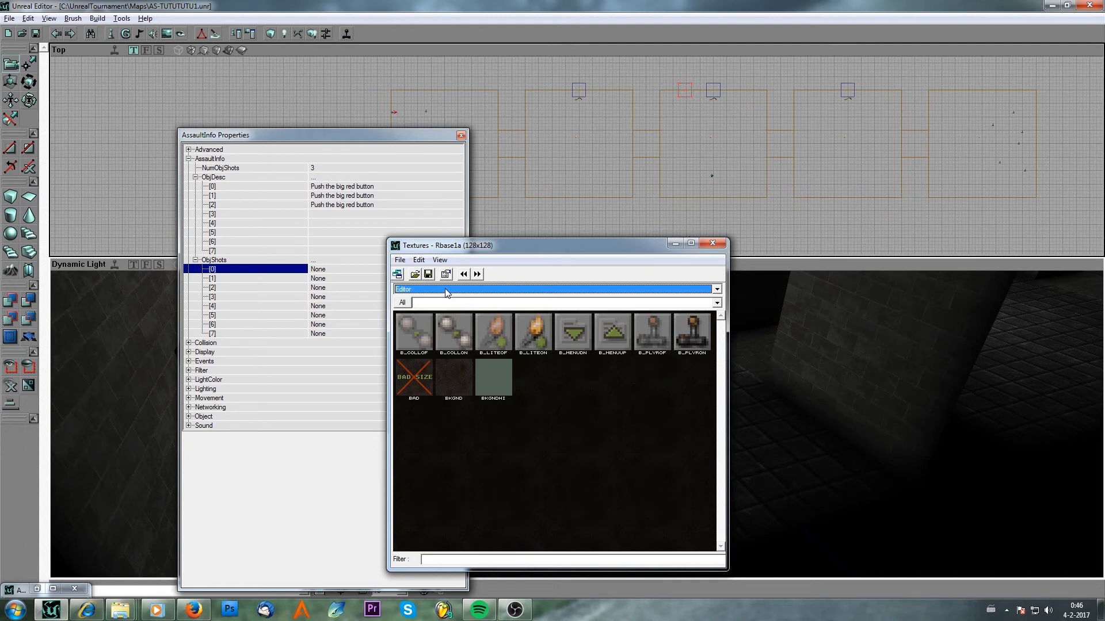
click(447, 291)
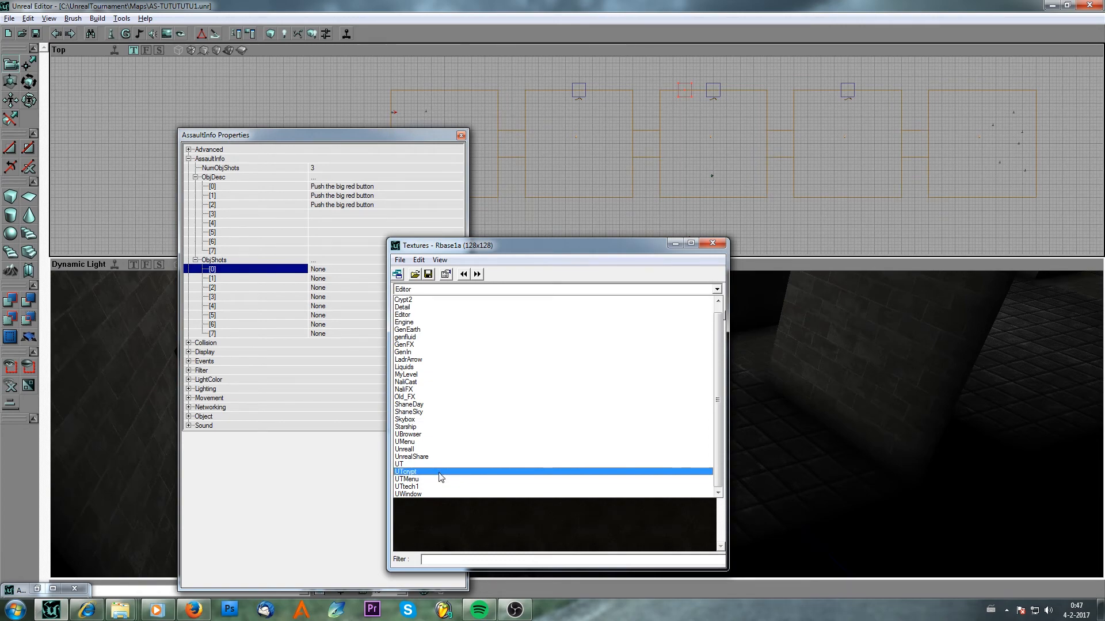
click(460, 299)
click(463, 290)
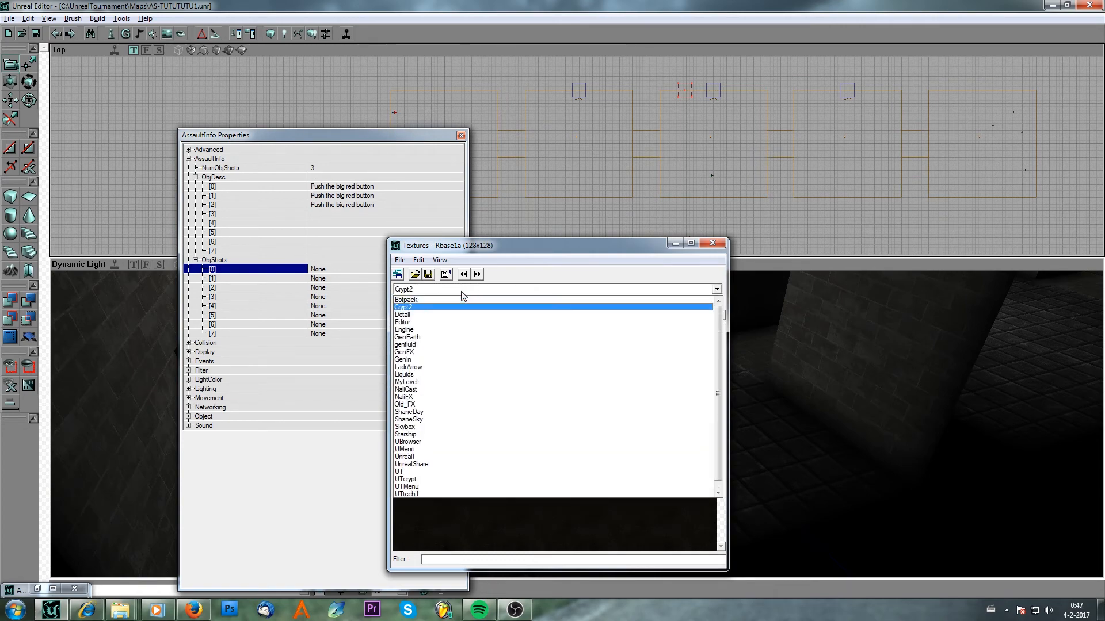
click(461, 300)
click(460, 290)
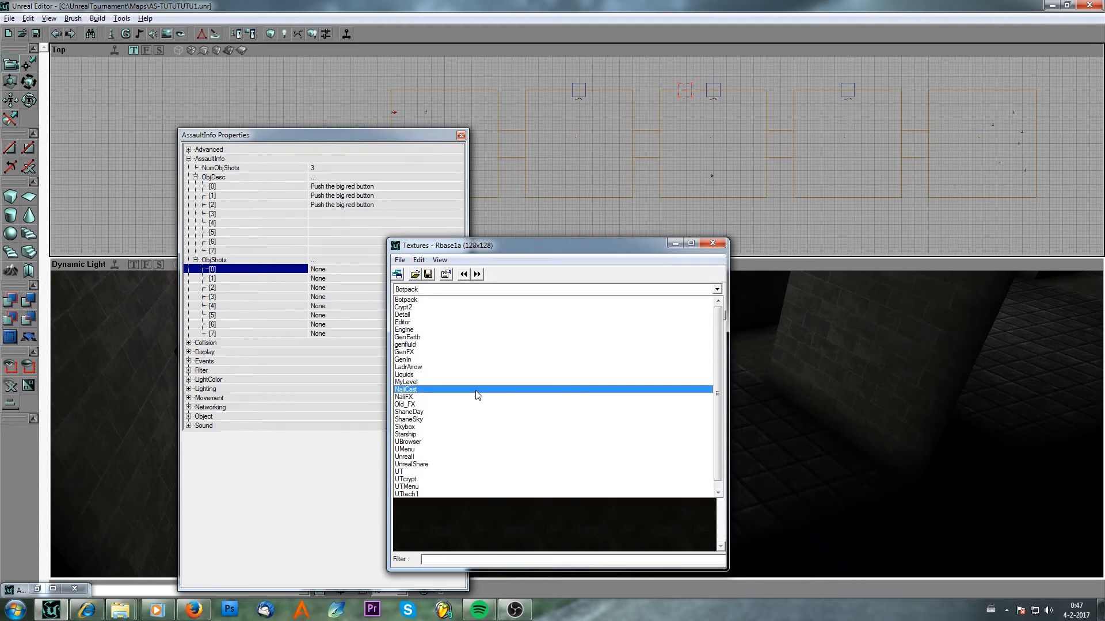
click(469, 299)
click(467, 305)
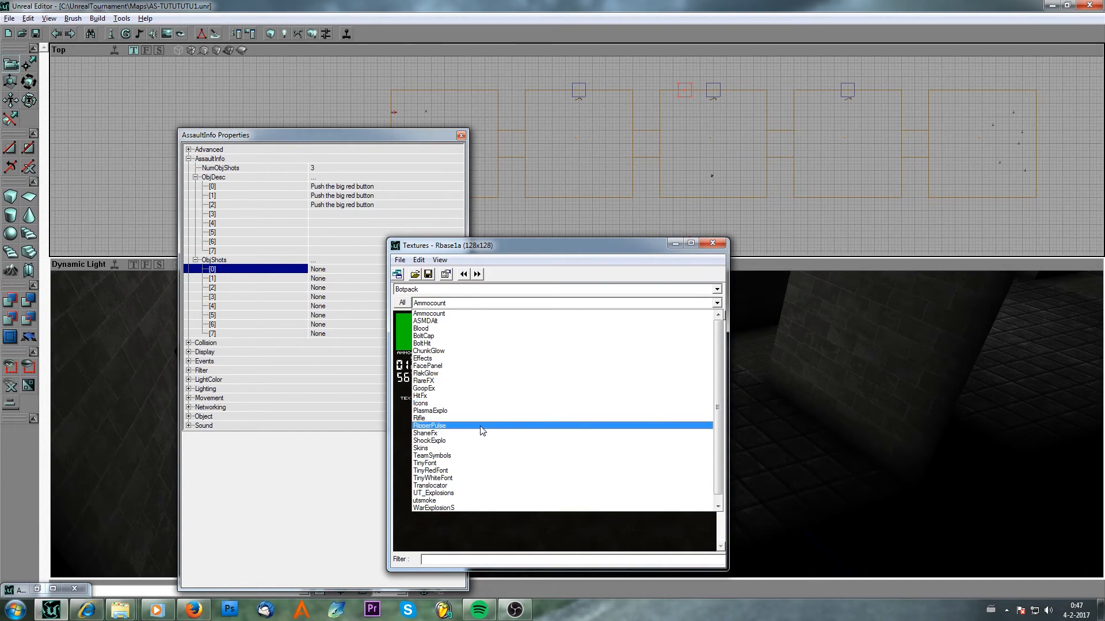
click(470, 458)
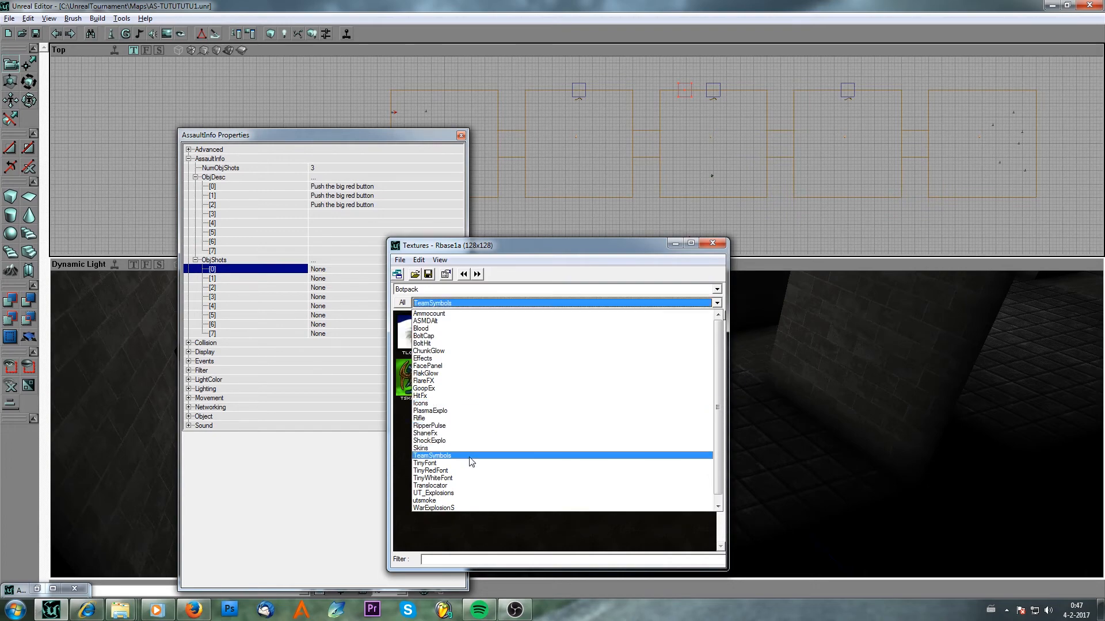
click(470, 457)
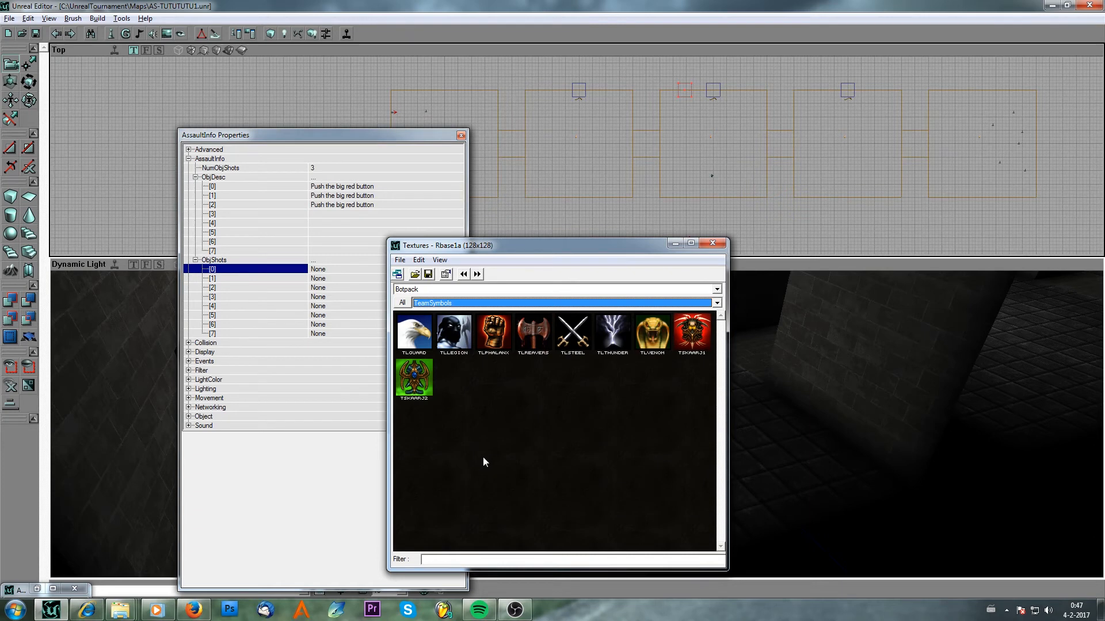
Assign the TLGuard and TLLegion textures to the first two ObjShots entries.
click(414, 333)
click(320, 269)
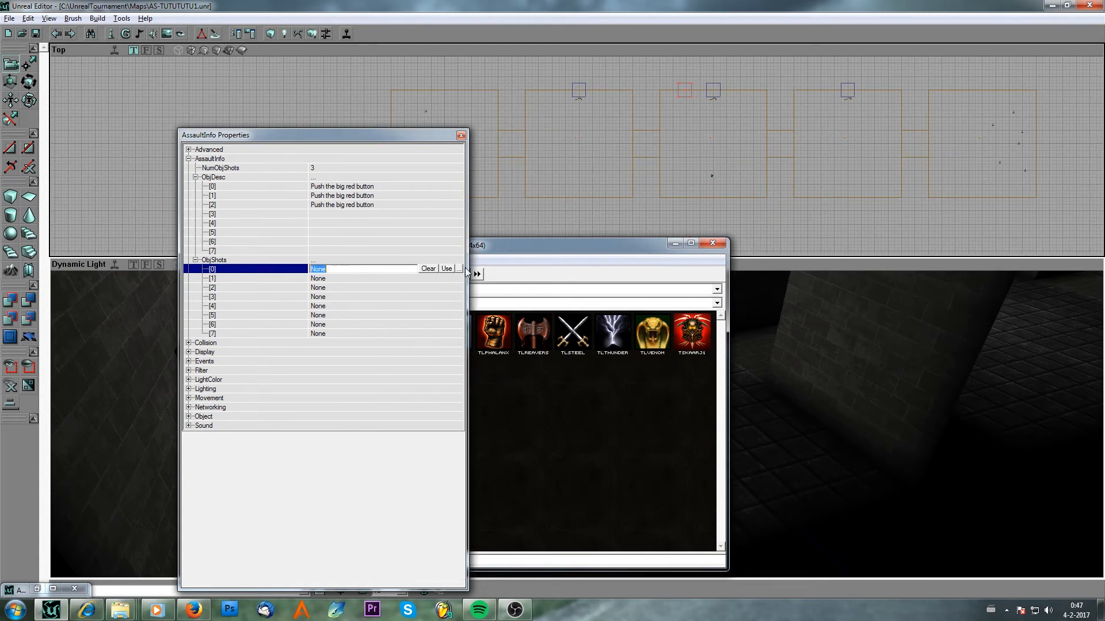
click(447, 269)
click(374, 280)
click(540, 247)
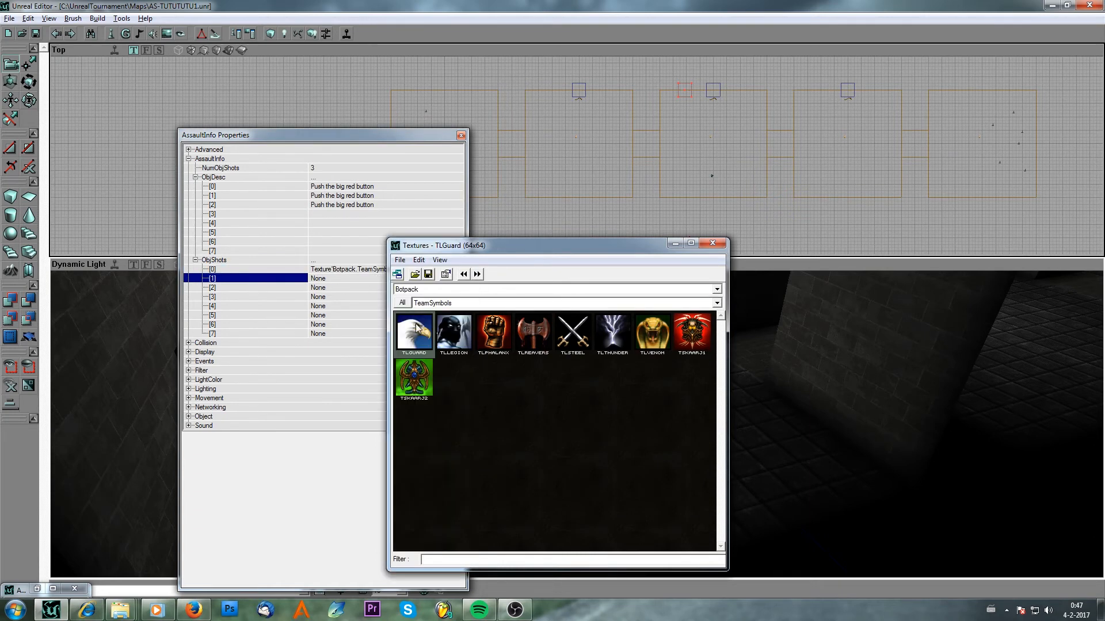
click(453, 333)
click(364, 280)
click(447, 278)
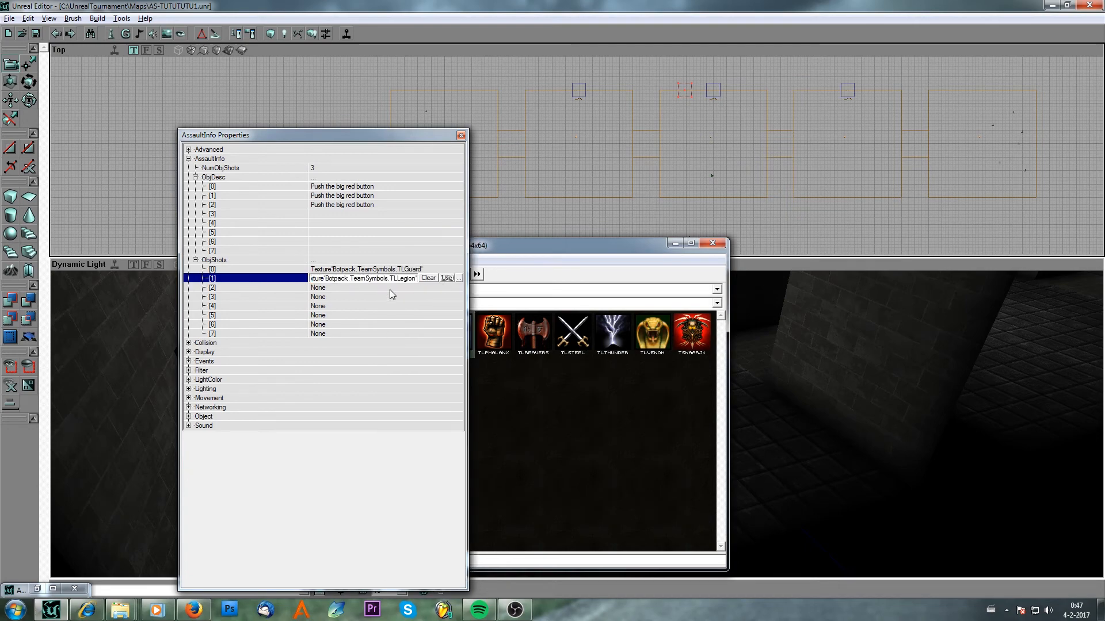
Assign the TLPhalanx texture to the third ObjShots entry and close the properties window.
click(391, 289)
click(493, 333)
click(385, 287)
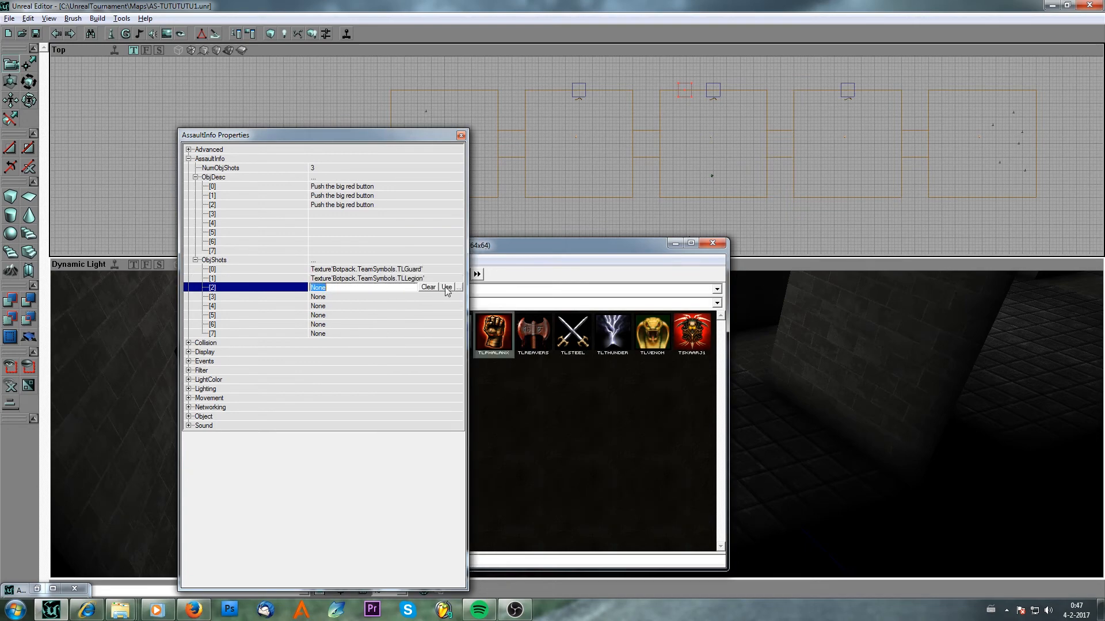
click(446, 287)
click(675, 243)
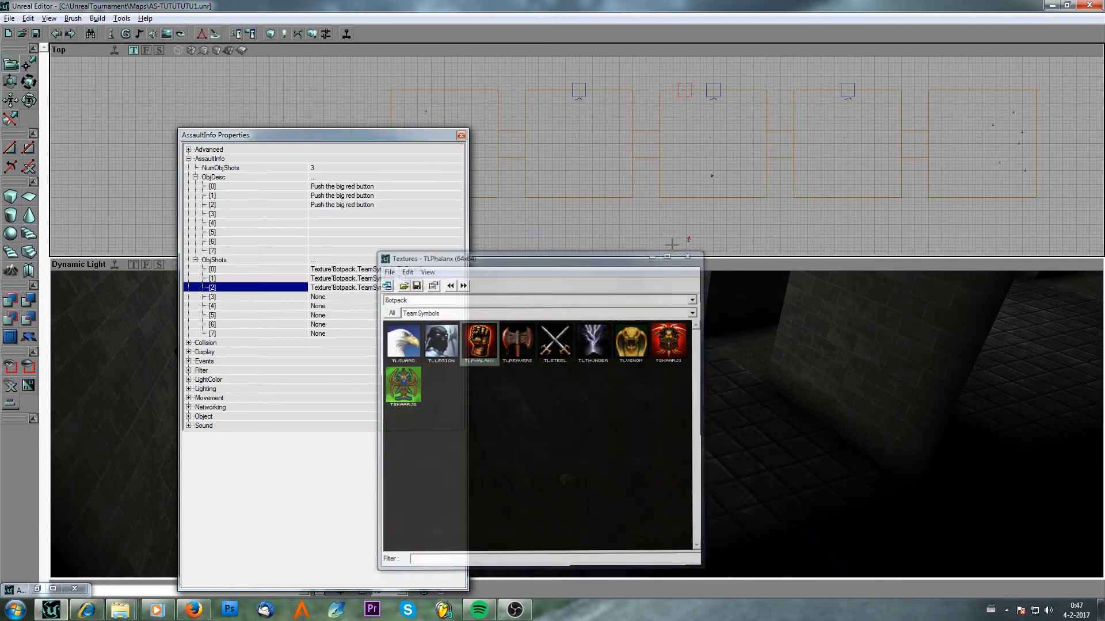
click(461, 136)
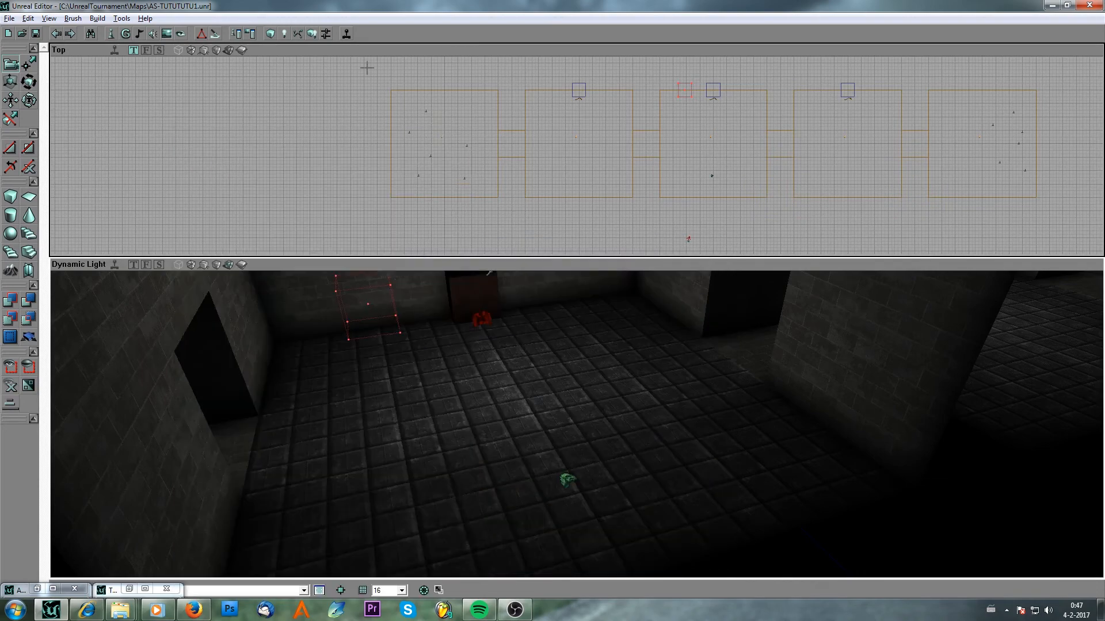
Reopen the AssaultInfo's properties to review its ObjDesc and ObjShots entries, then close it.
click(310, 35)
click(608, 437)
double_click(570, 475)
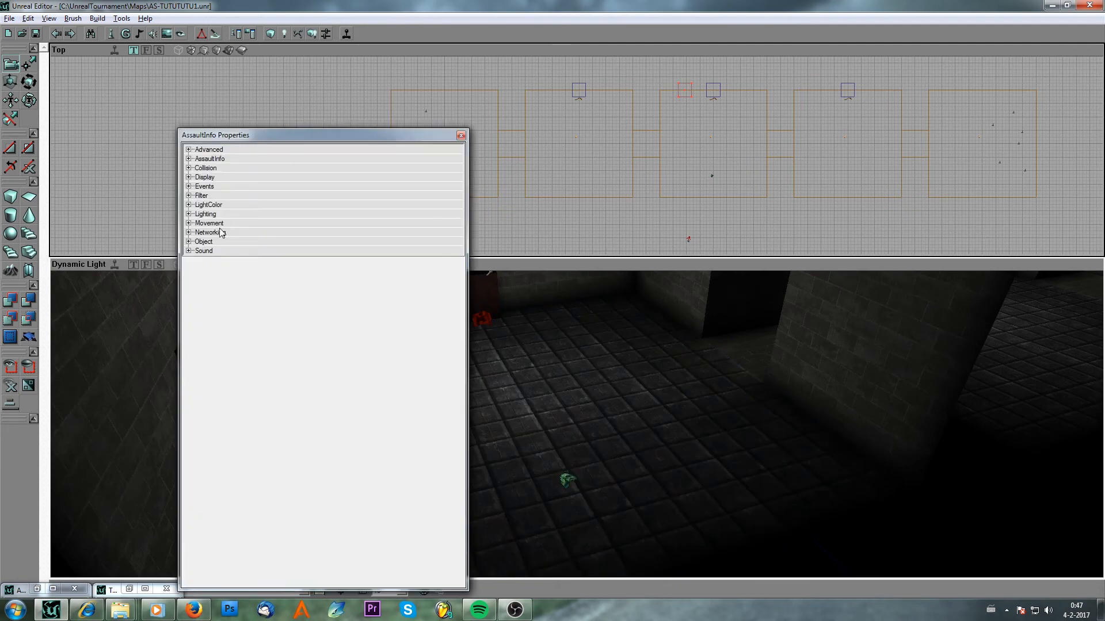
click(189, 160)
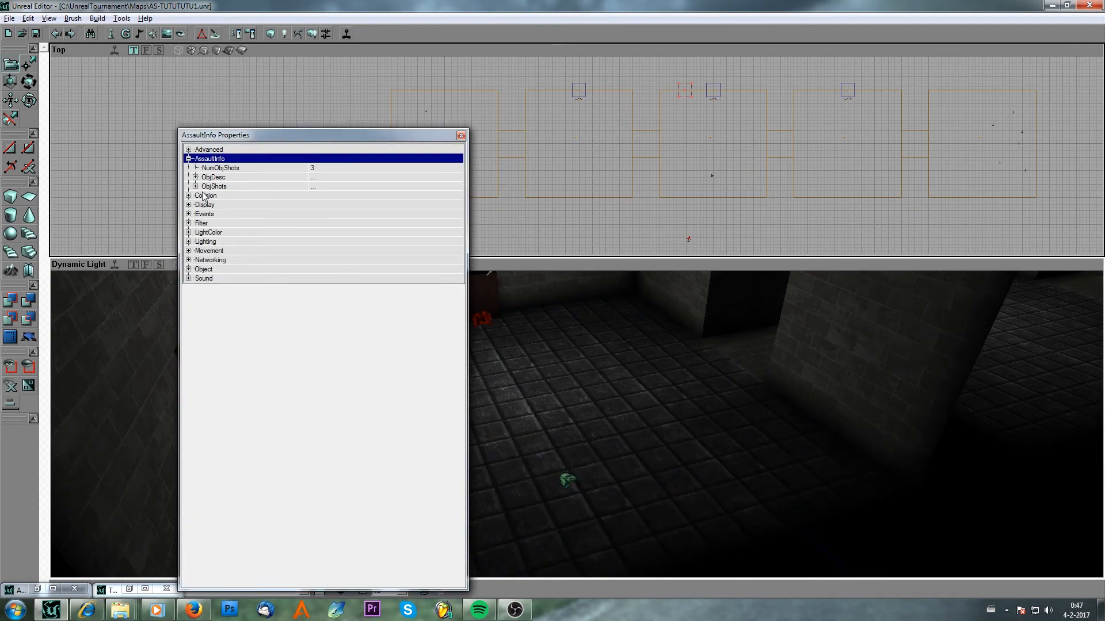
click(195, 187)
click(196, 177)
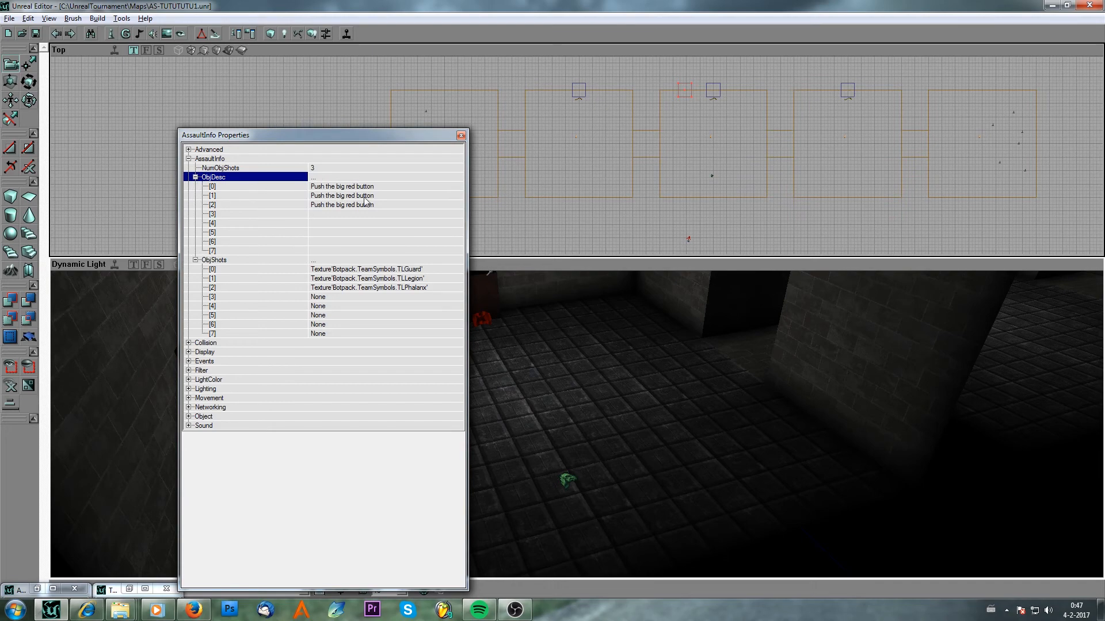
click(461, 135)
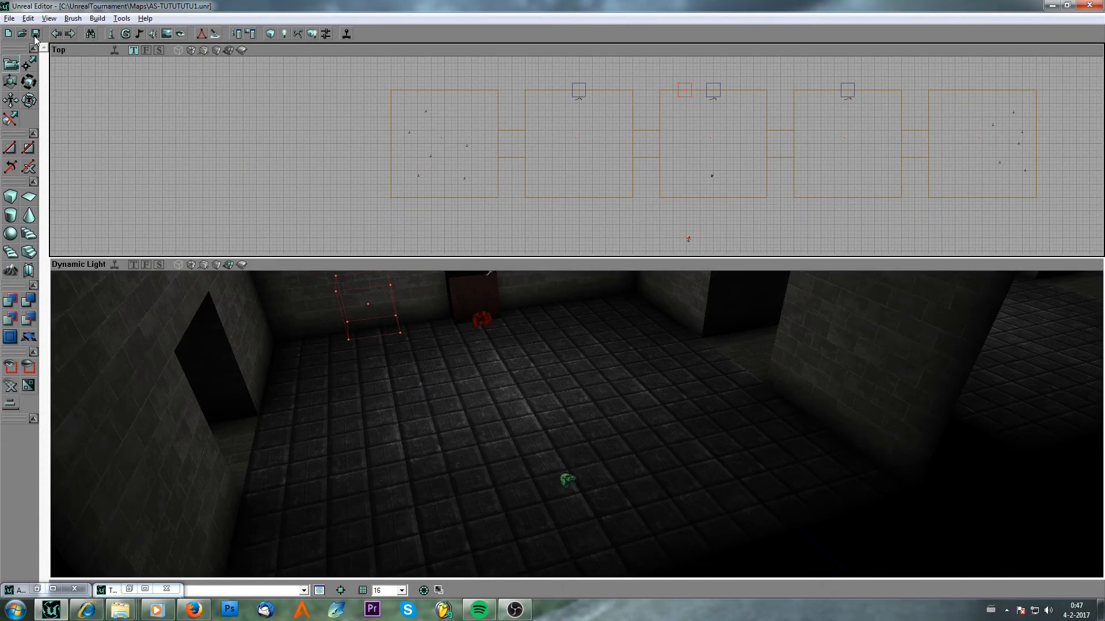
Open the properties of the FortStandard in the first room and expand its Events section.
drag(527, 126, 447, 145)
scroll(575, 156, up, 10)
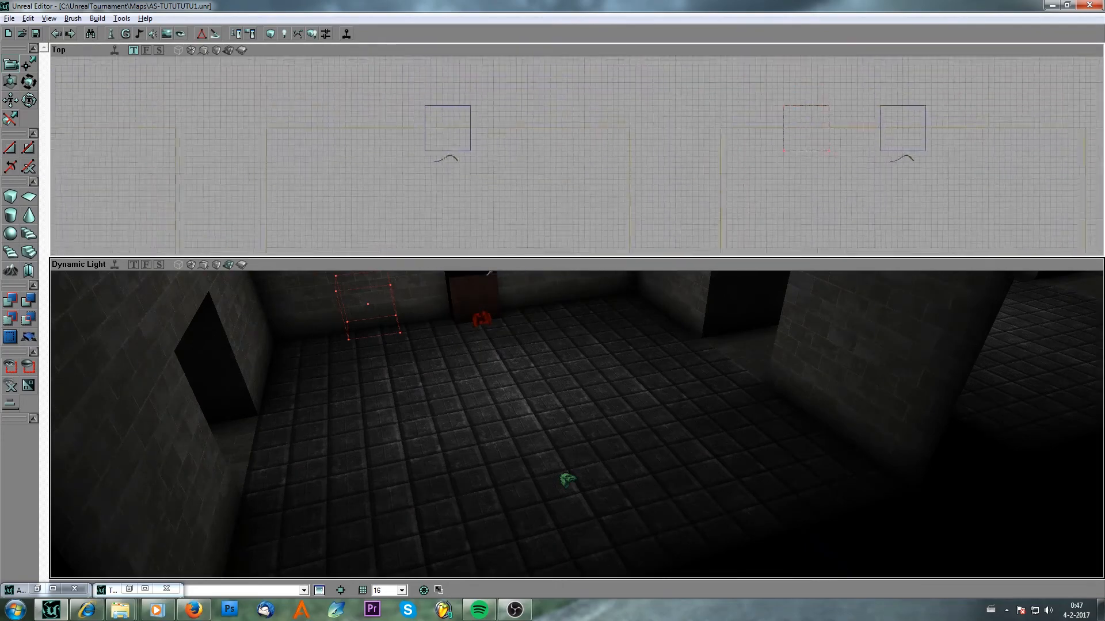
scroll(536, 150, up, 1)
scroll(484, 175, down, 3)
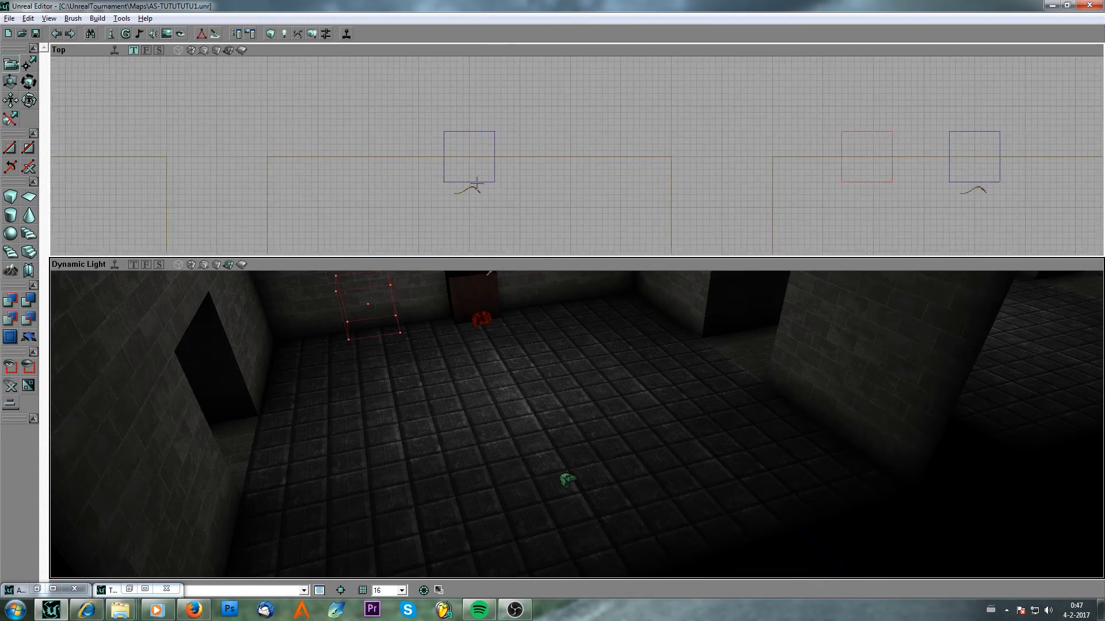
scroll(561, 188, down, 2)
drag(562, 188, 580, 153)
scroll(580, 152, up, 3)
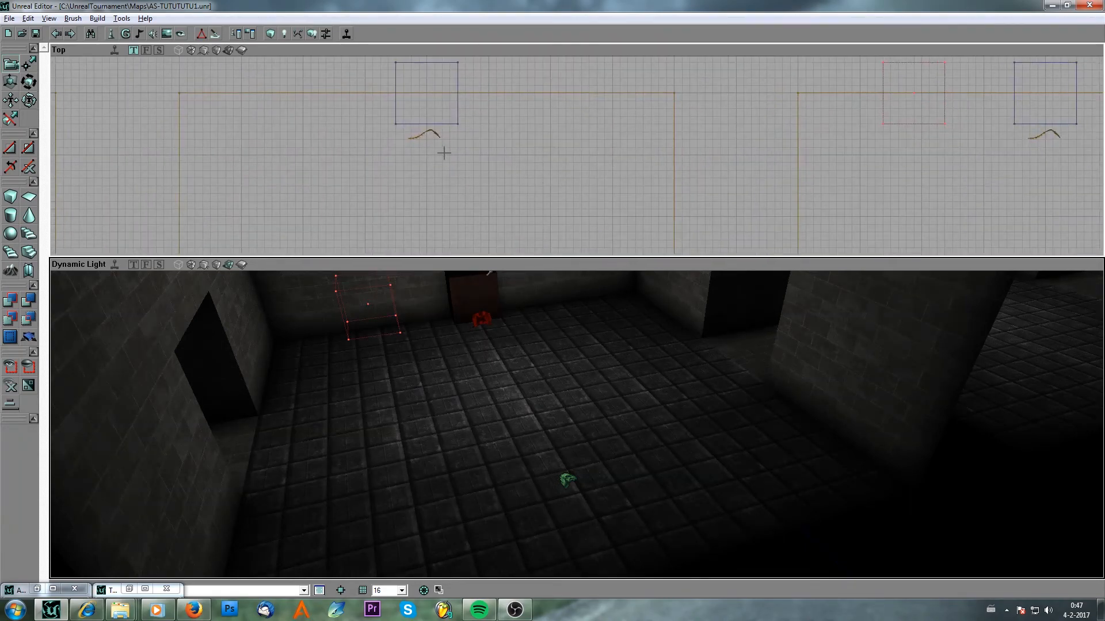
double_click(438, 134)
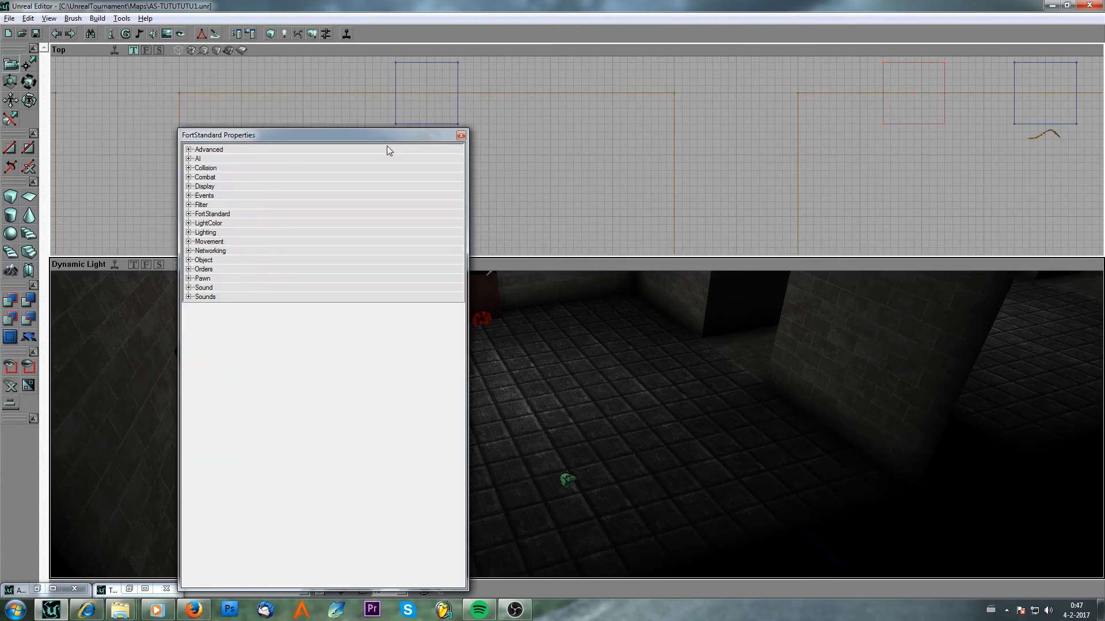
drag(392, 135, 405, 157)
click(202, 218)
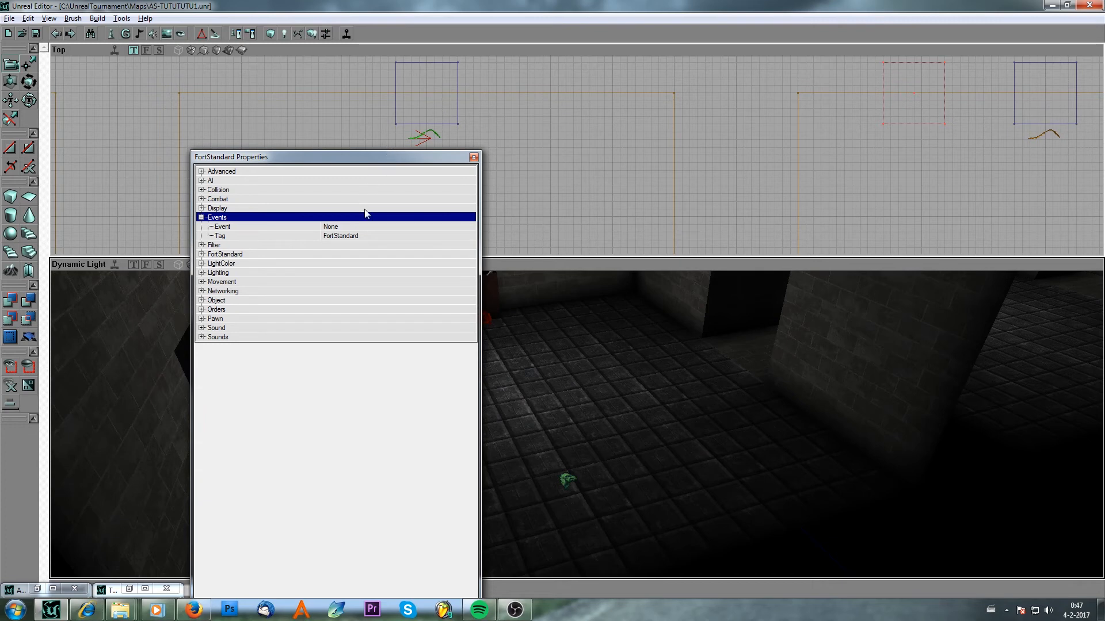
Set the Tag of the brush next to the FortStandard to button1.
click(406, 124)
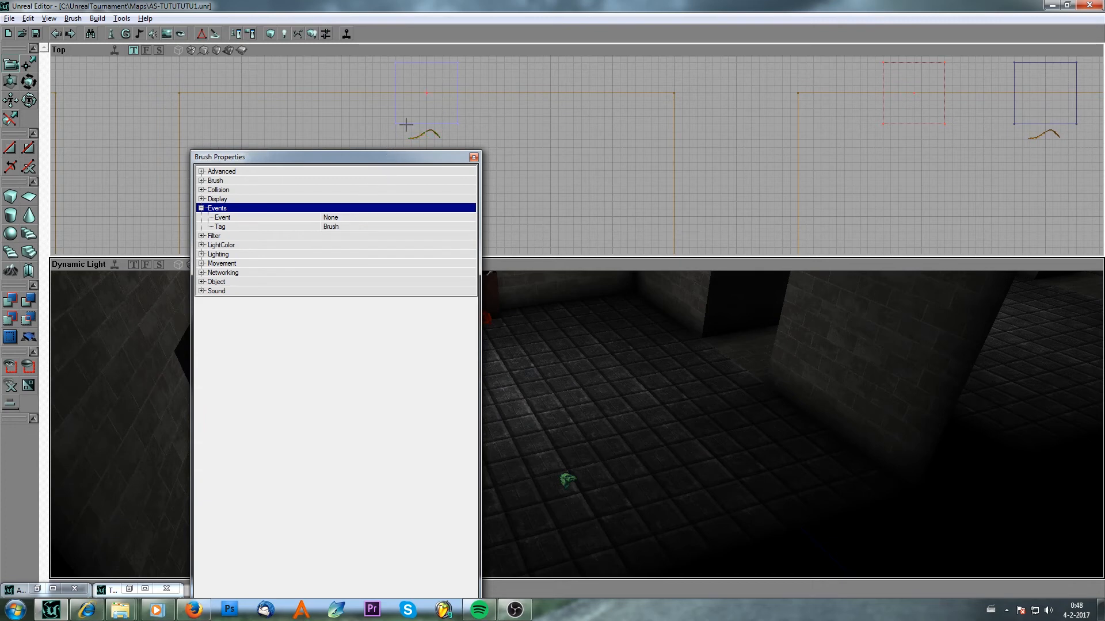
click(354, 226)
text(but)
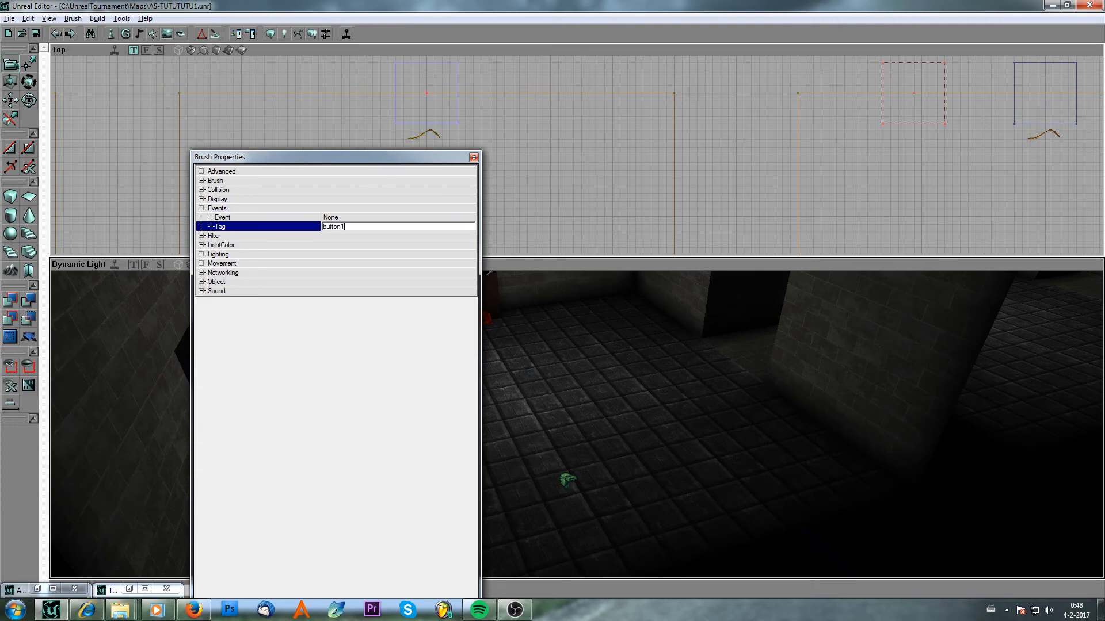
text(ton1)
key(ctrl+v)
key(Escape)
text(Butro)
drag(358, 227, 313, 228)
key(ctrl+c)
Select the FortStandard and set its Event to Button2.
click(427, 133)
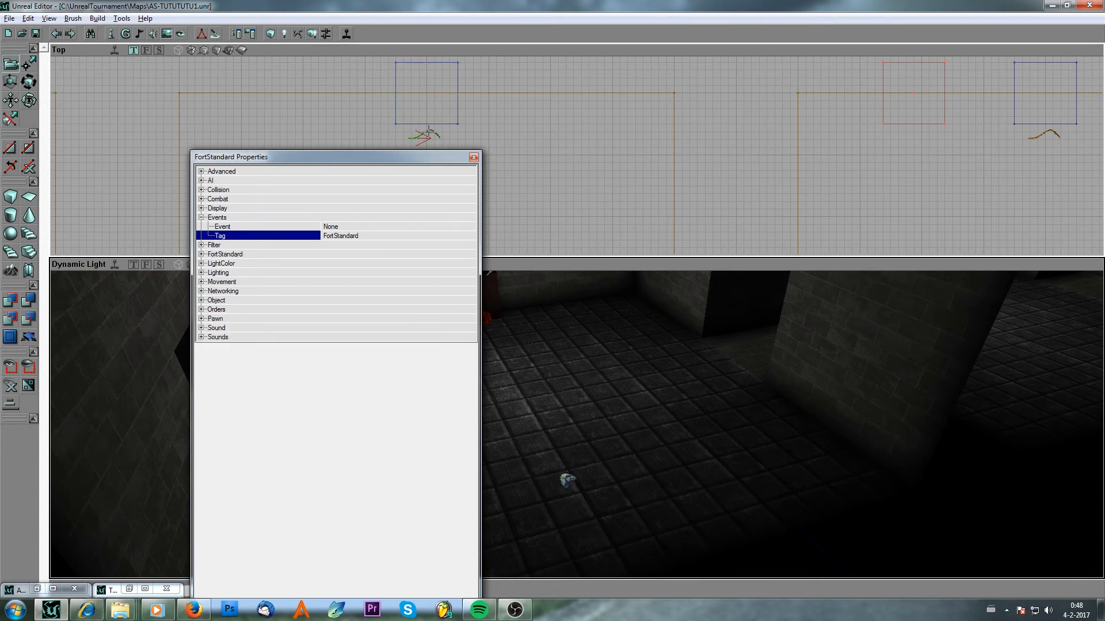
click(352, 226)
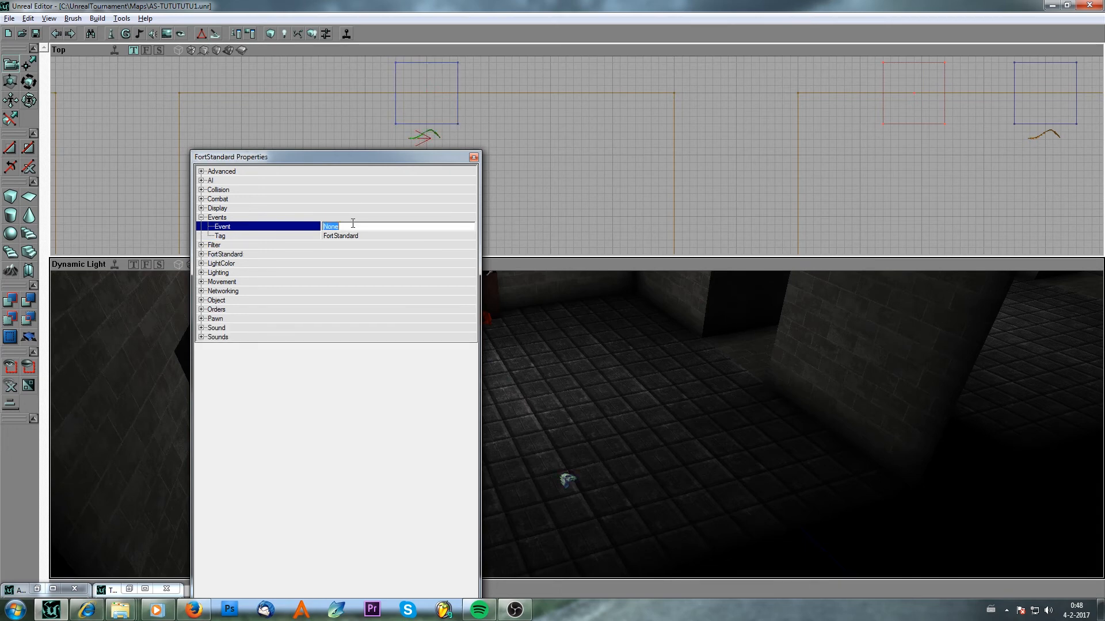
key(ctrl+v)
key(Return)
drag(513, 108, 598, 100)
click(367, 219)
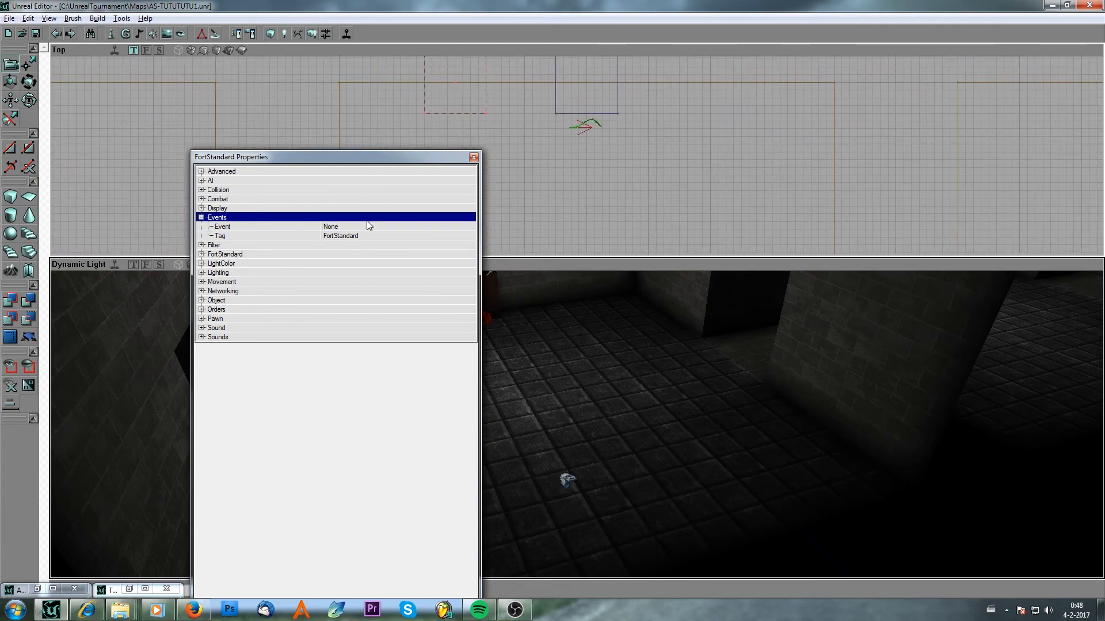
click(368, 226)
key(ctrl+v)
key(Return)
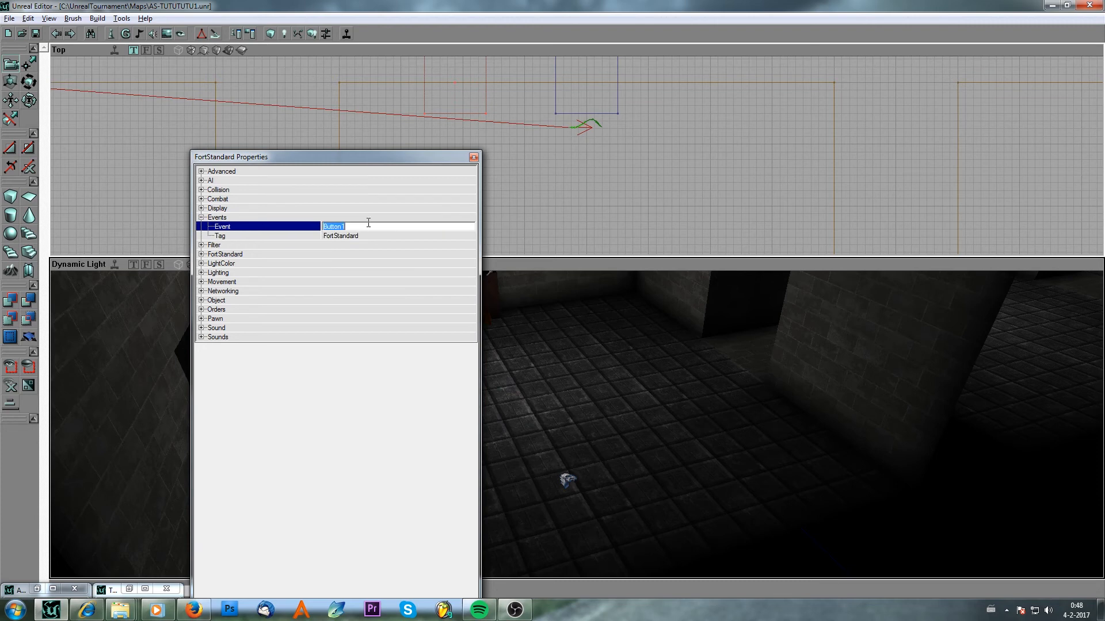
click(368, 225)
key(BackSpace)
text(2)
key(Return)
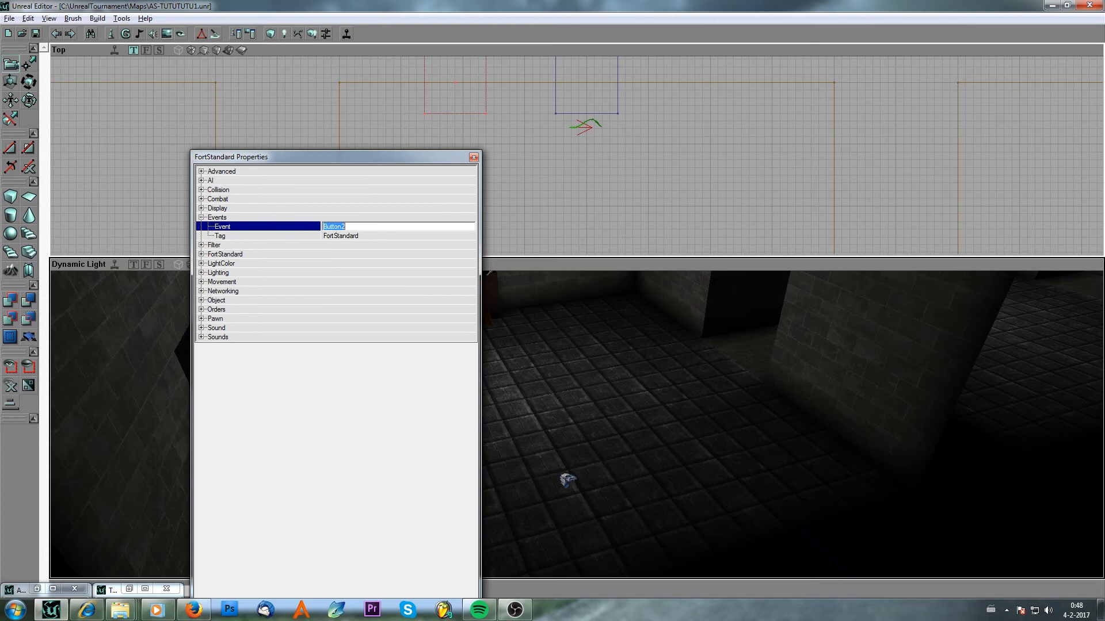
key(Tab)
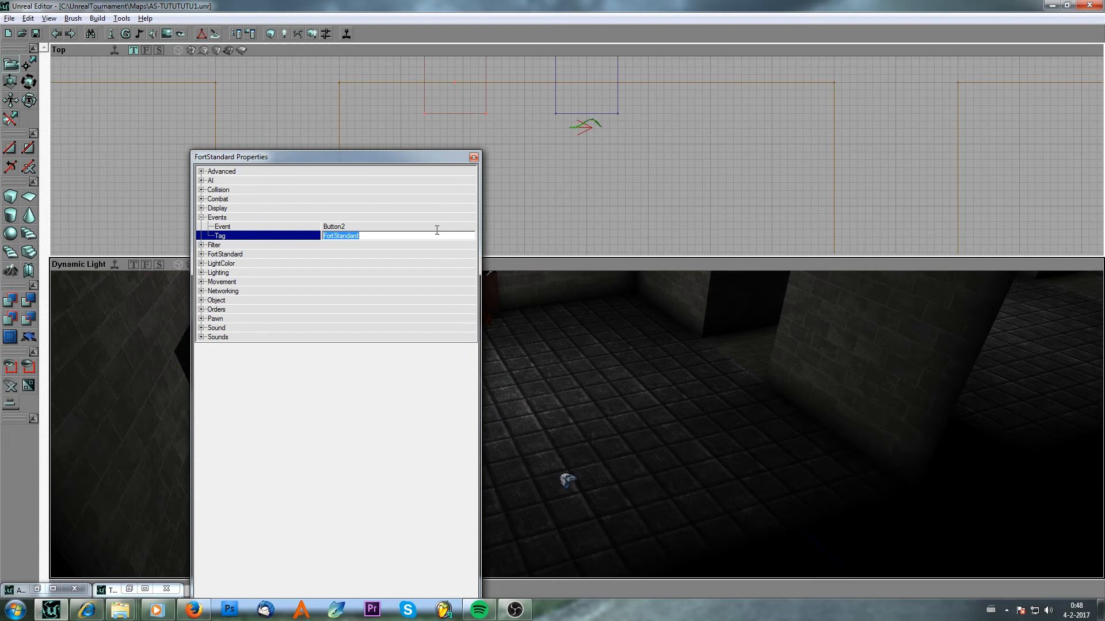
Select the brush next to the second FortStandard and set its Tag to Button2.
click(624, 108)
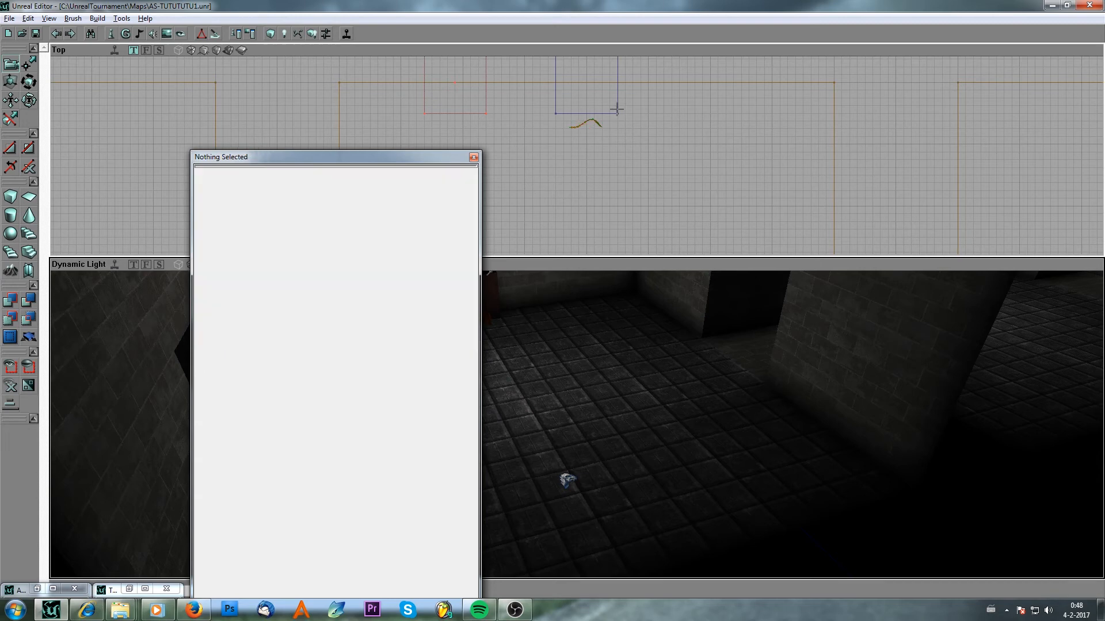
click(578, 113)
double_click(378, 227)
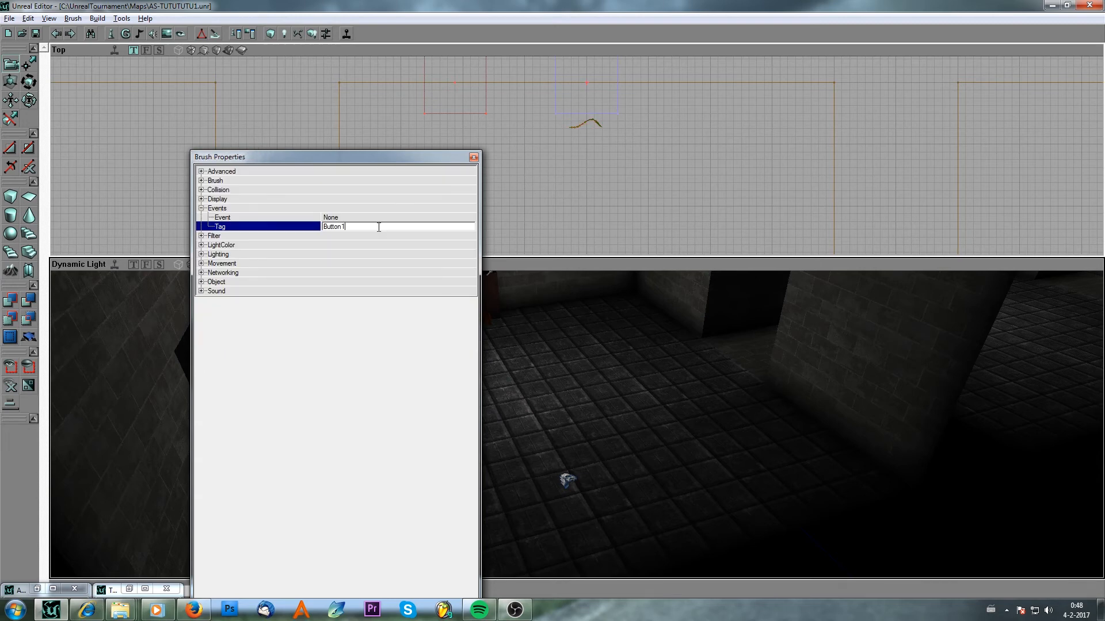
key(BackSpace)
text(2)
key(Return)
Select the third FortStandard and set its Event to Button3.
mouse_move(693, 221)
mouse_down()
mouse_move(863, 228)
mouse_move(692, 222)
mouse_up()
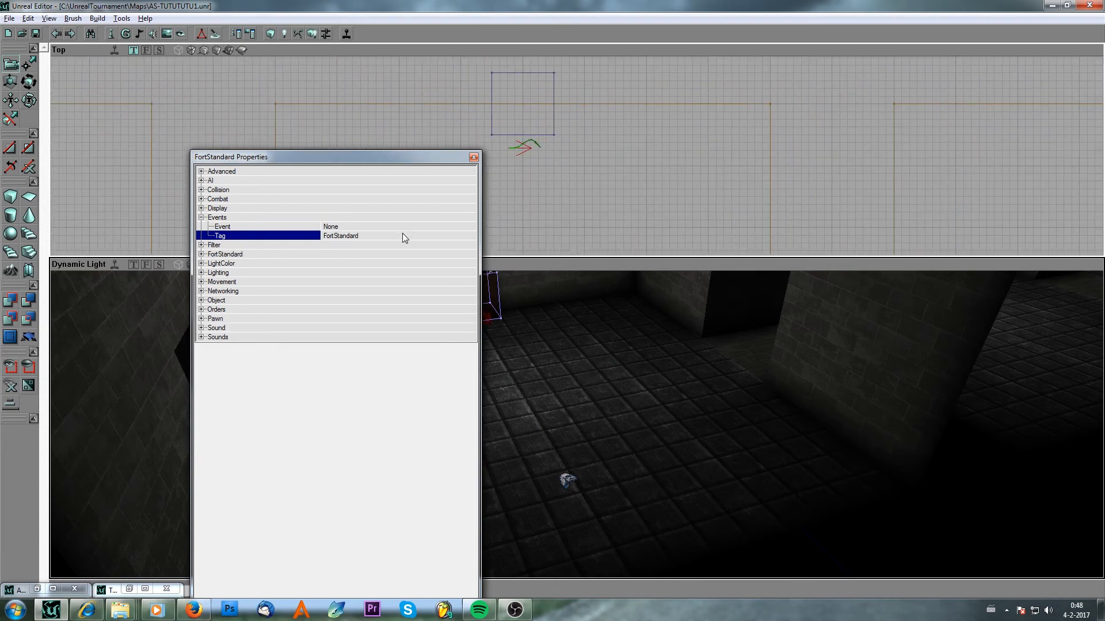
click(402, 234)
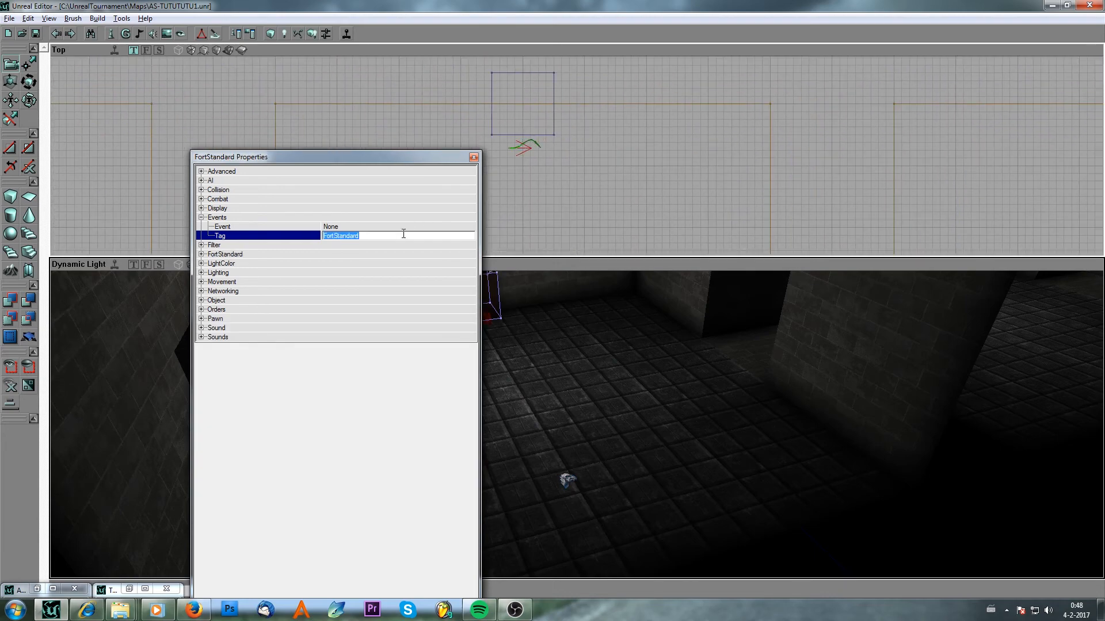
text(Button1)
key(BackSpace)
key(BackSpace)
key(BackSpace)
key(BackSpace)
key(Up)
text(Button3)
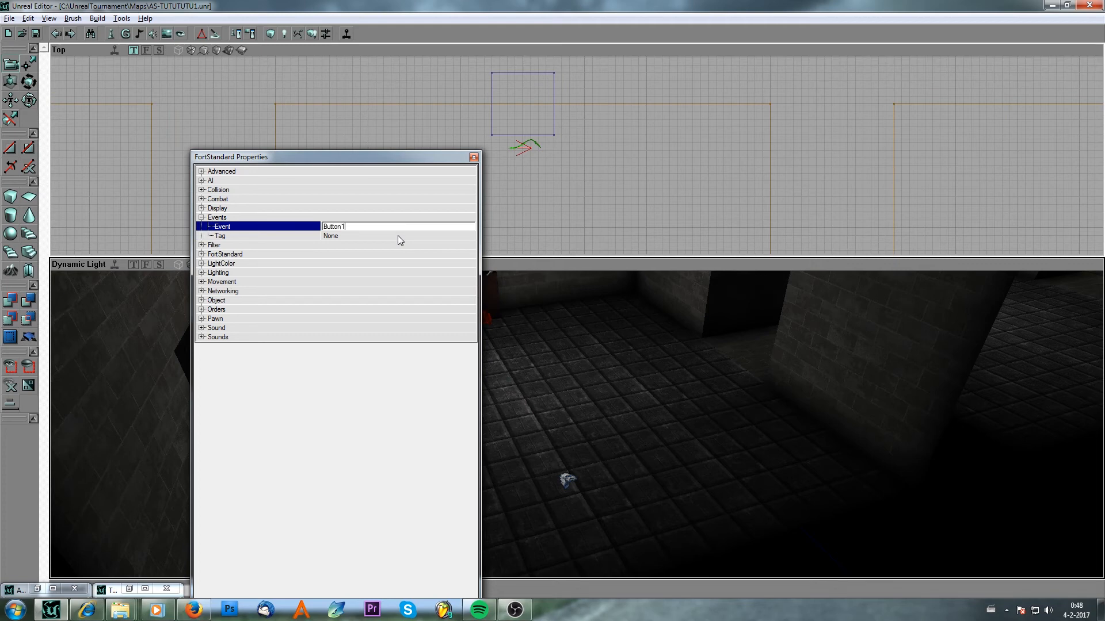
key(Return)
Set the Tag of the brush beside the third FortStandard to Button3 and close the properties.
click(506, 129)
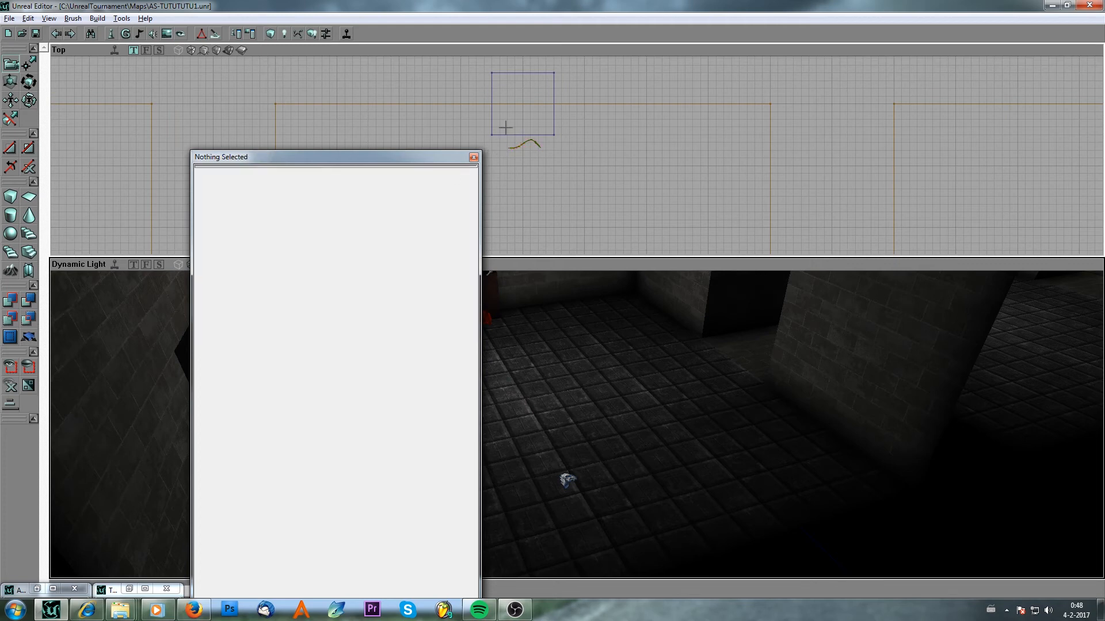
click(503, 132)
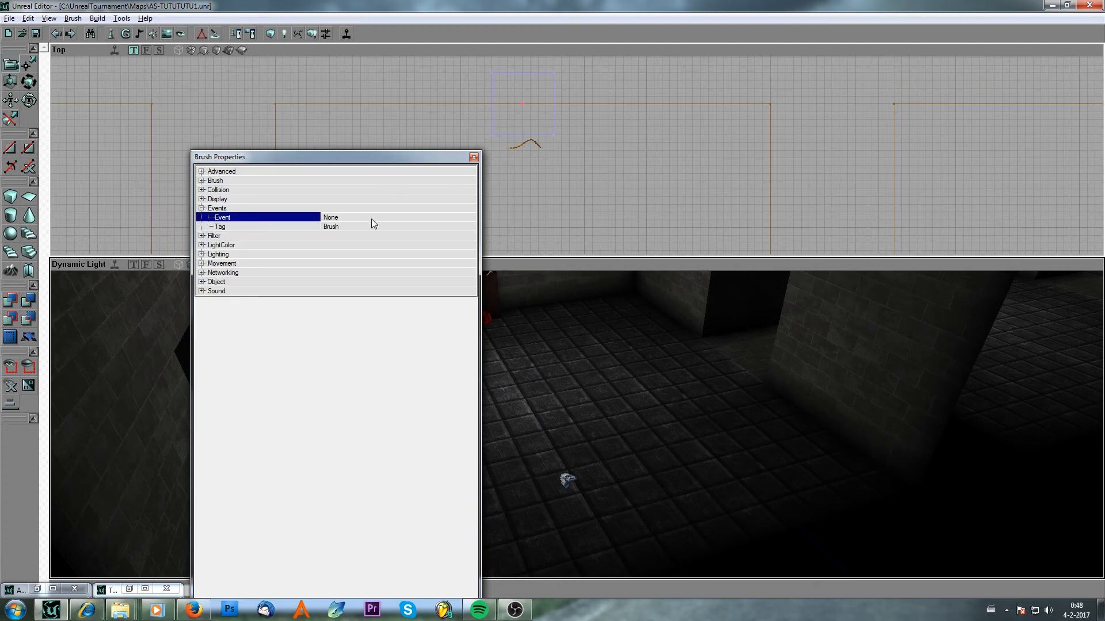
text(Button)
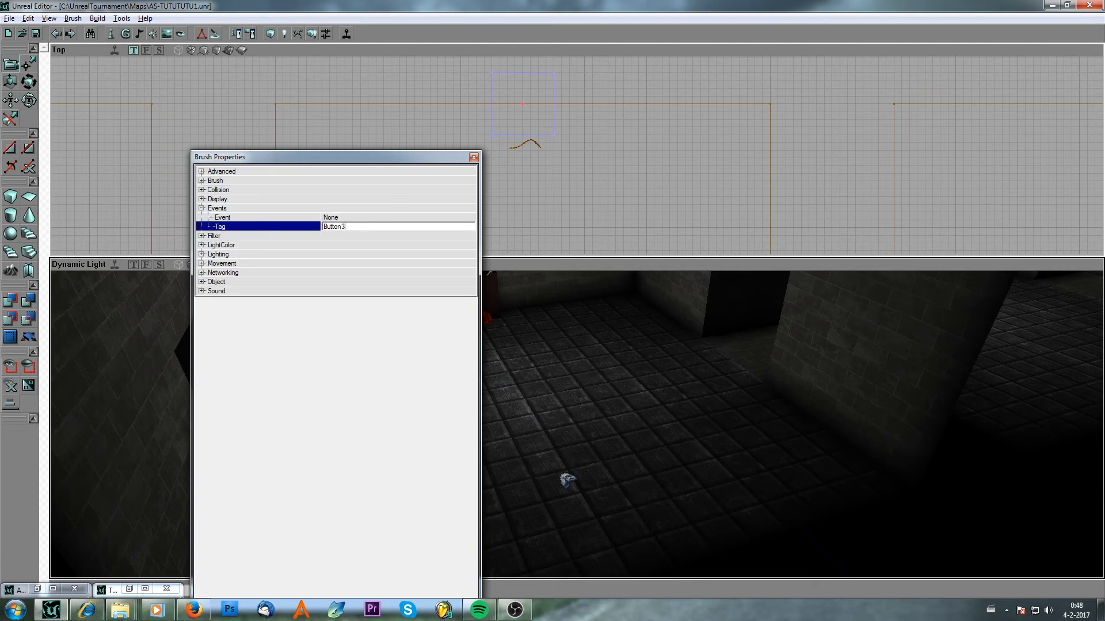
text(3)
key(Return)
click(473, 157)
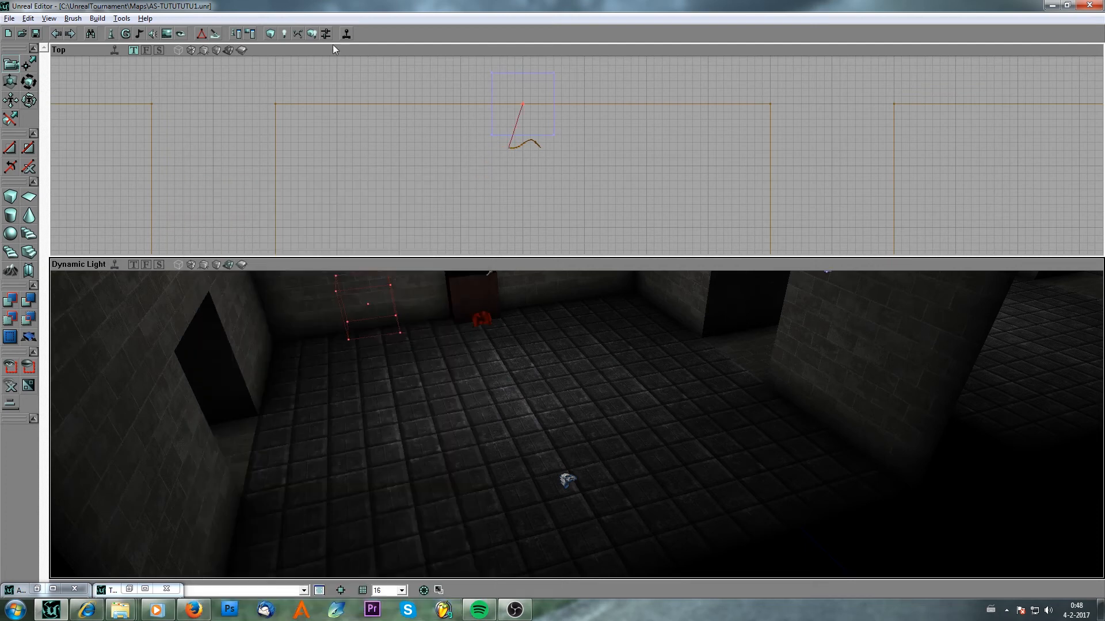
Build the map and launch it in the game for a play-test.
click(311, 33)
scroll(481, 202, down, 3)
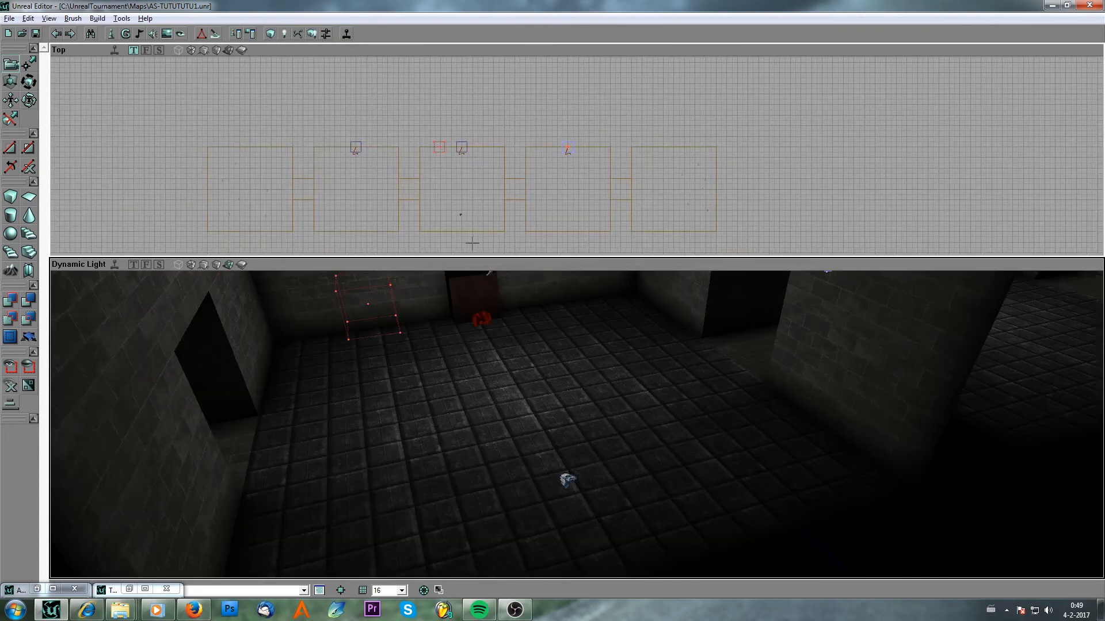
drag(444, 206, 433, 173)
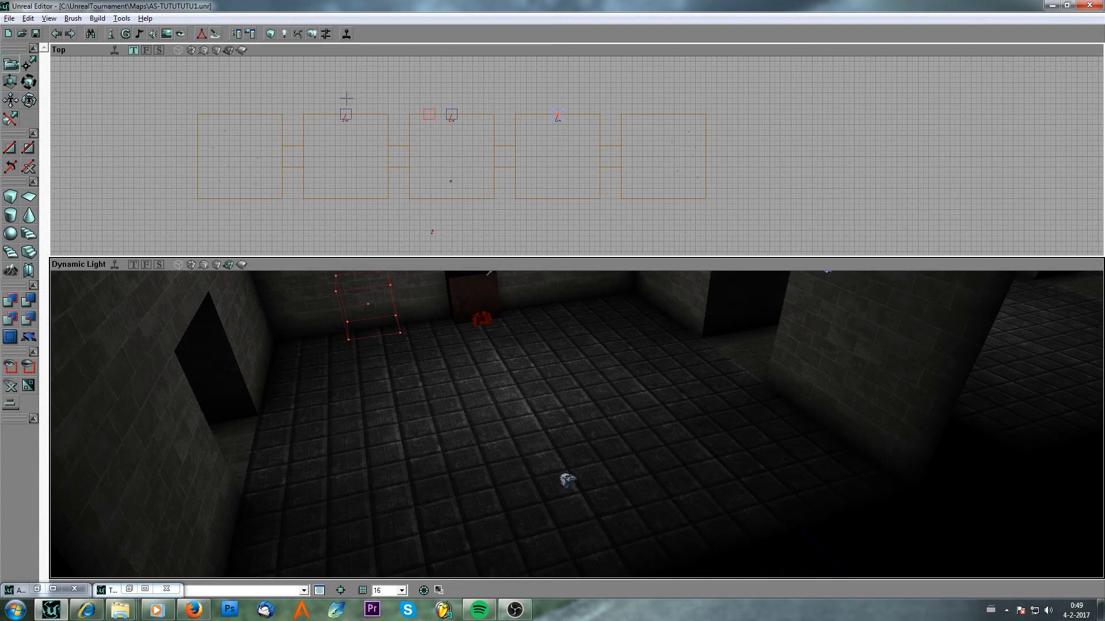
click(347, 34)
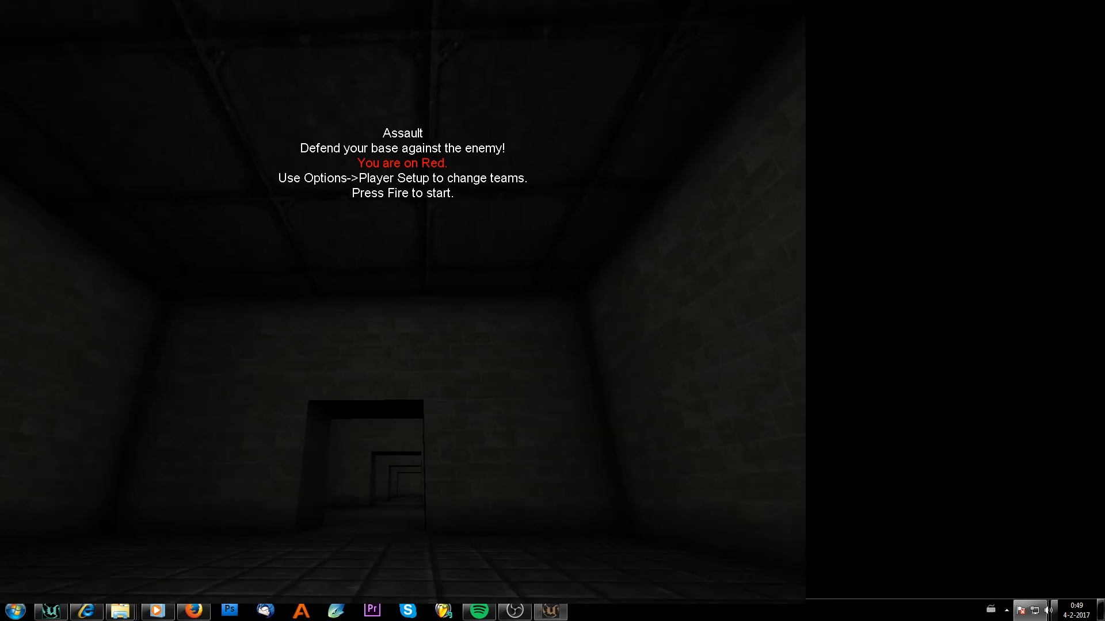
Start the match and open the objectives briefing.
key(w)
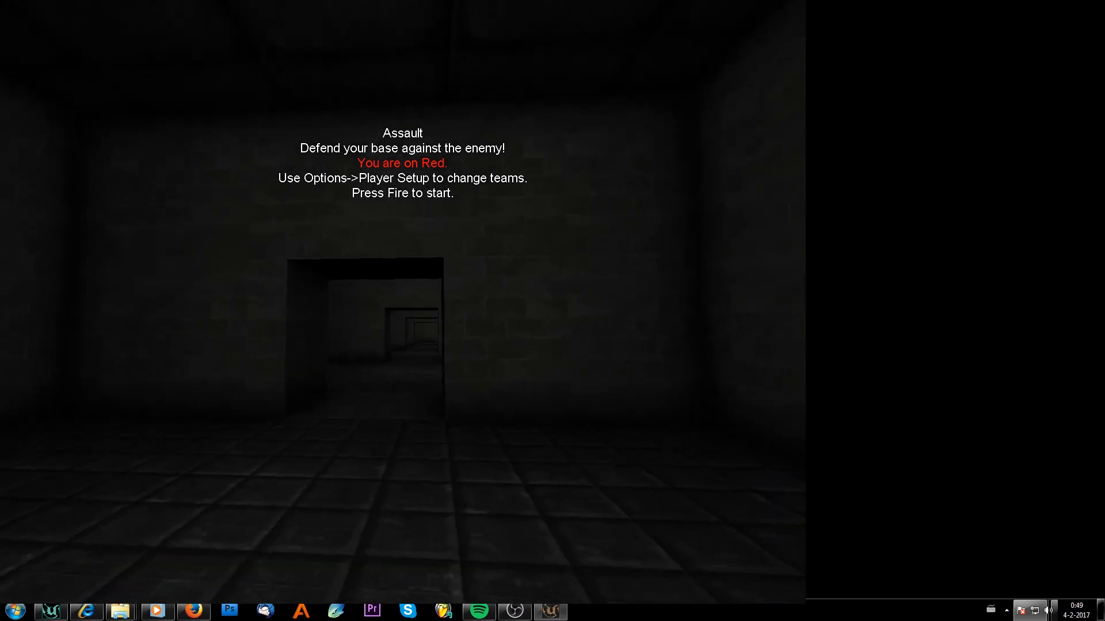
key(w)
click(405, 305)
key(w)
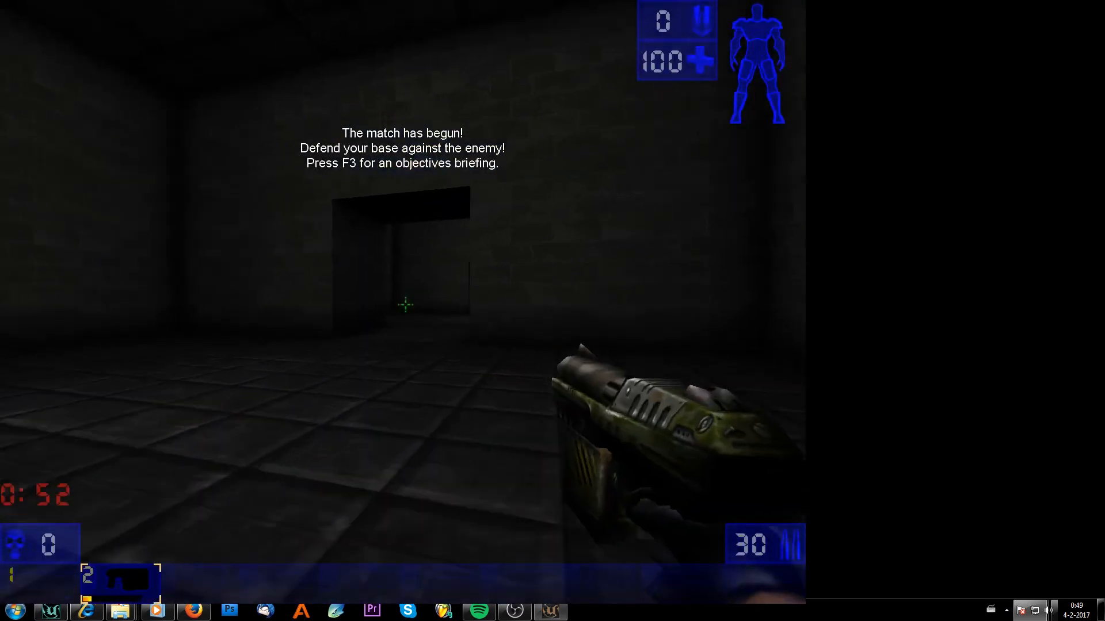
key(F3)
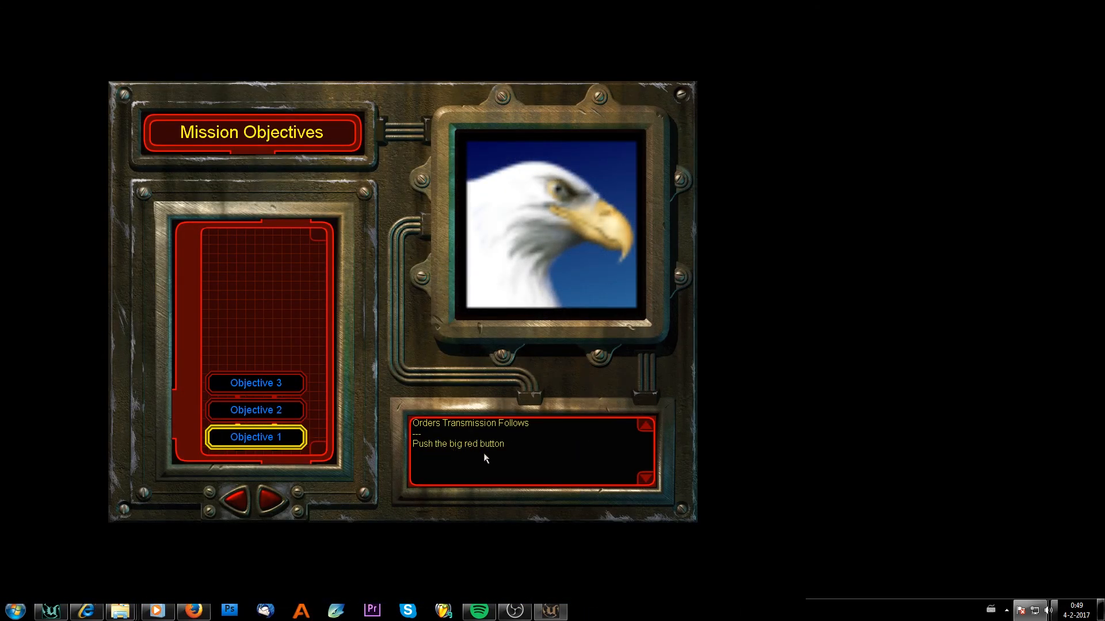
Review Objective 2 and Objective 3 in the briefing, then close it.
click(260, 413)
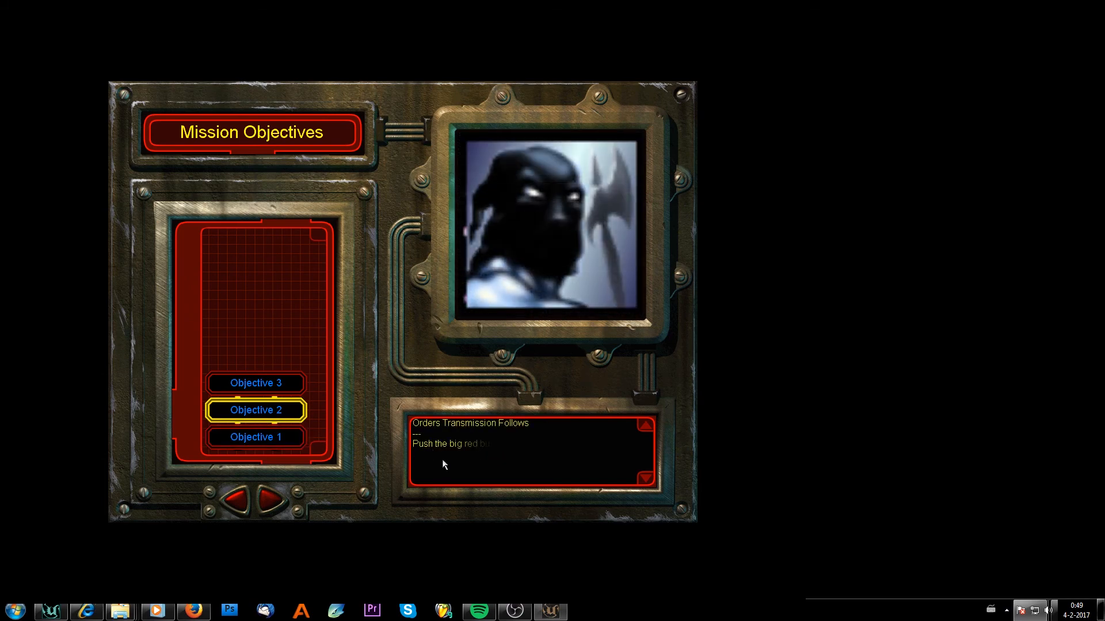
click(266, 389)
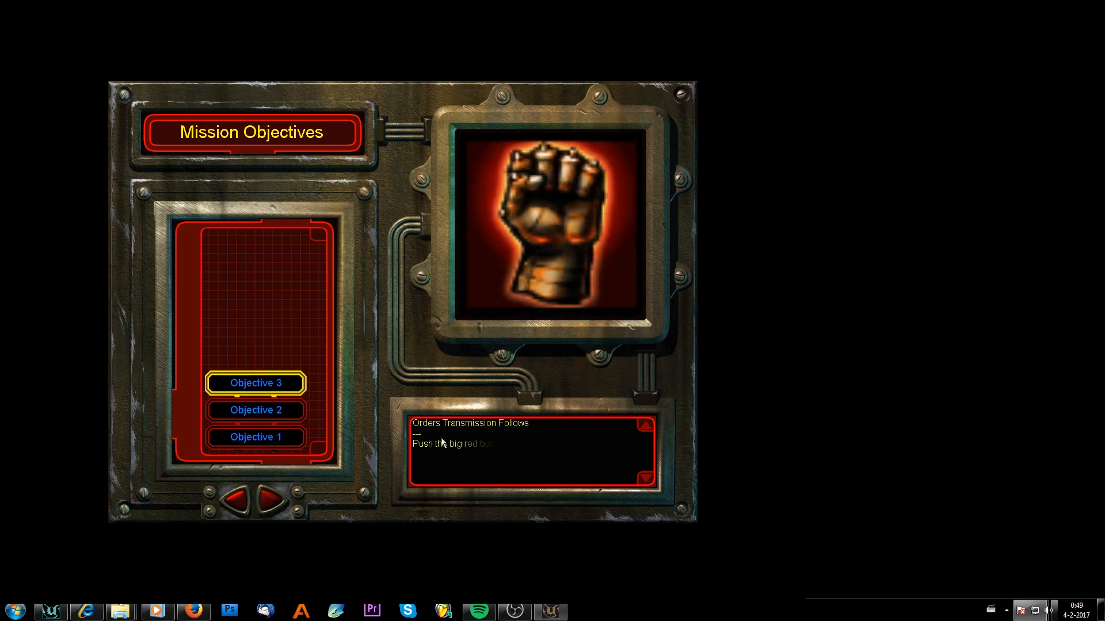
click(476, 445)
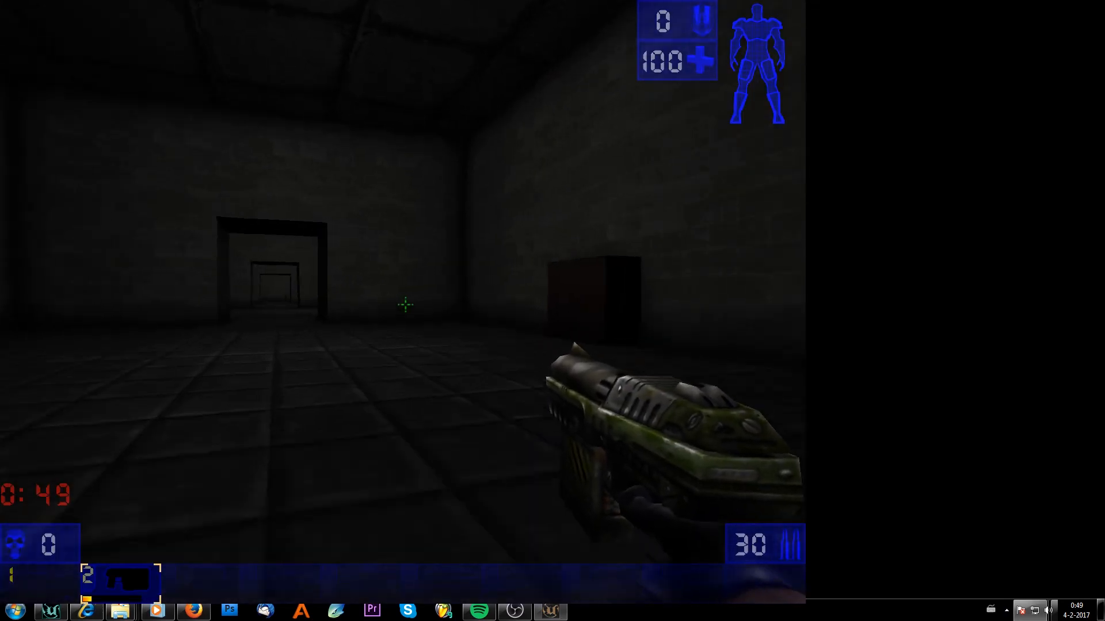
Walk through the rooms to inspect the objective buttons in game.
key(w)
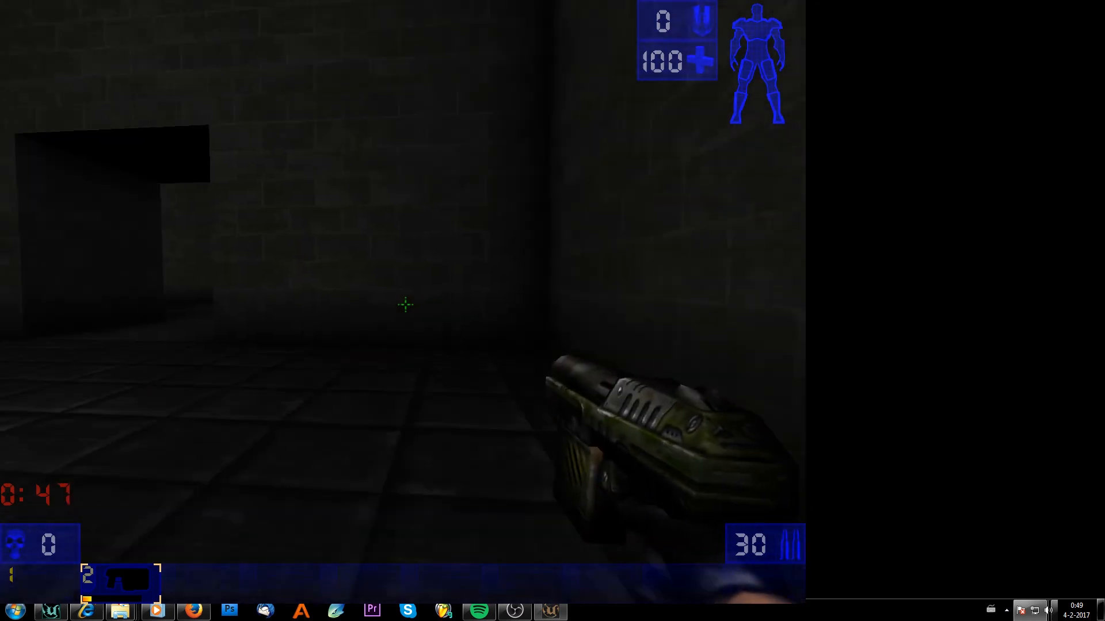
key(w)
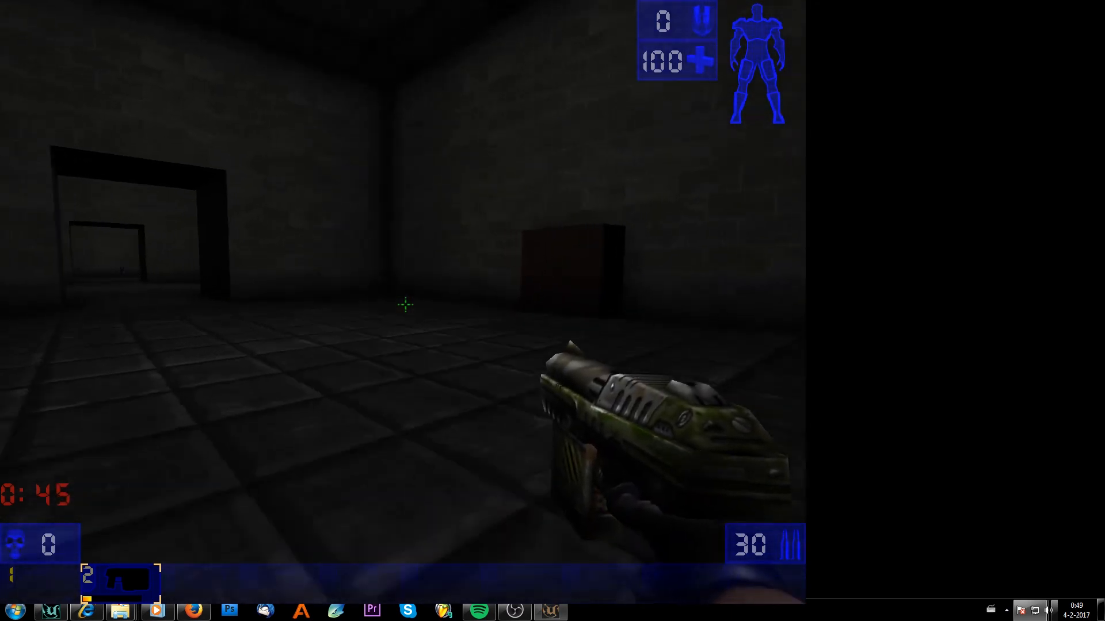
key(w)
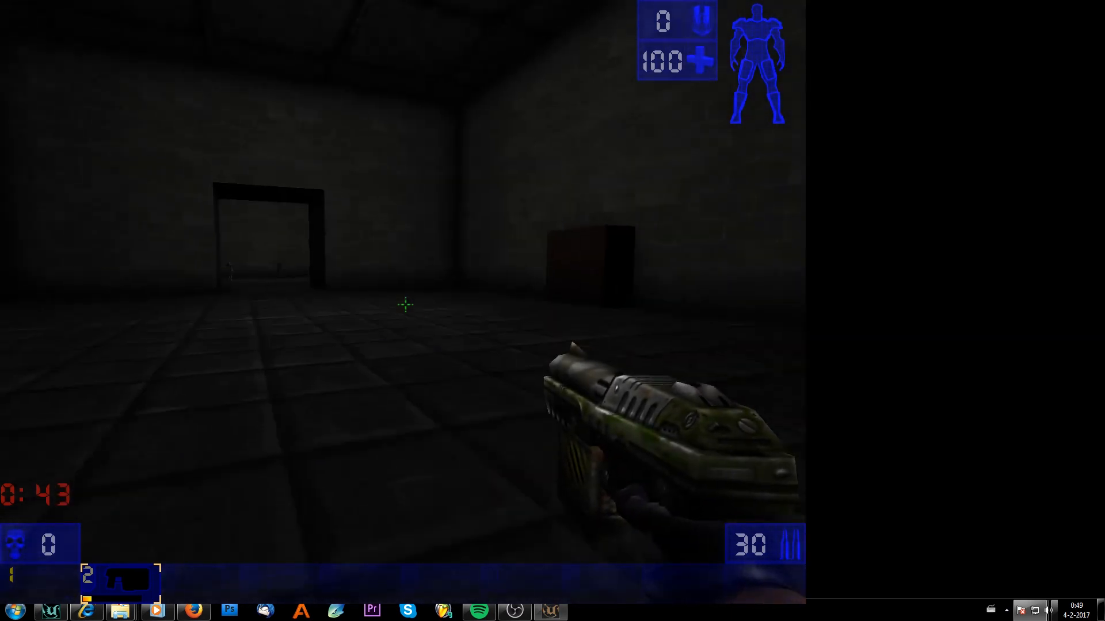
key(w)
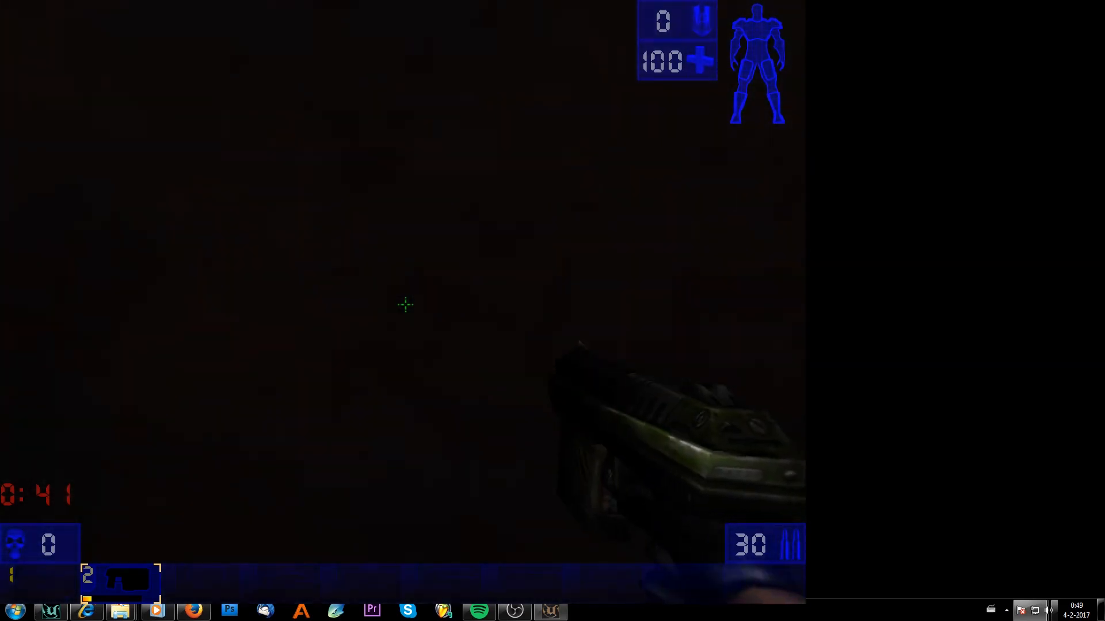
key(s)
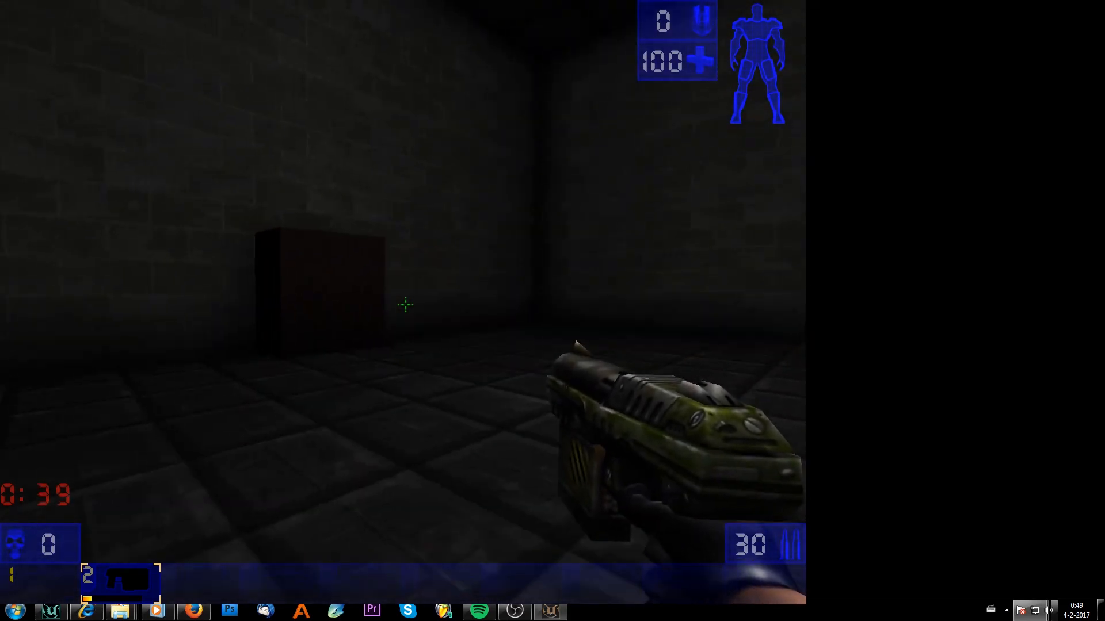
key(w)
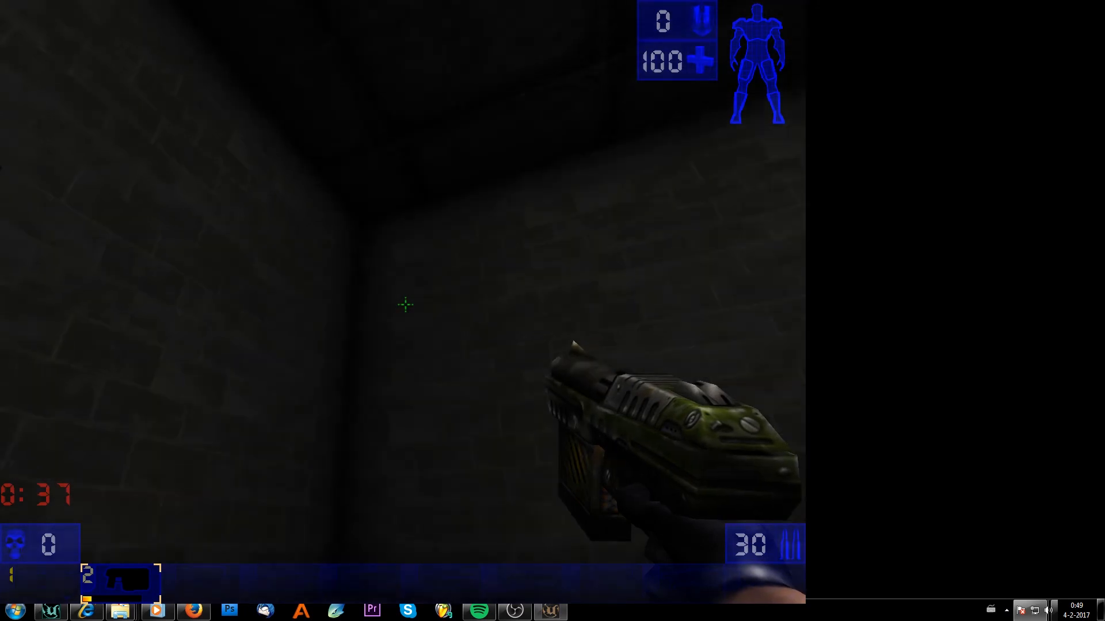
key(w)
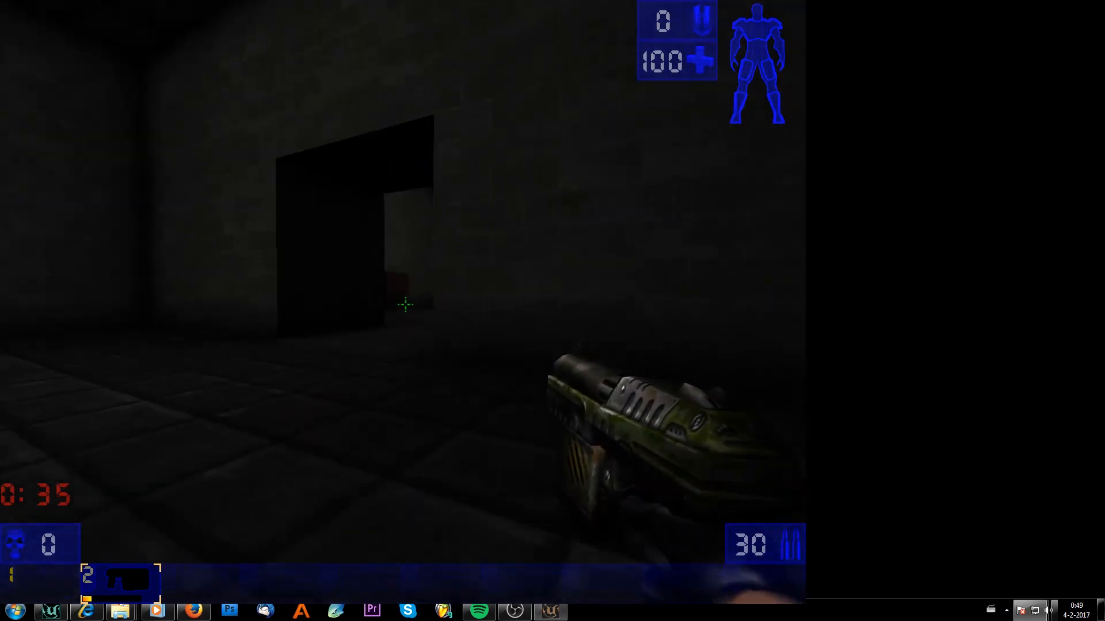
key(w)
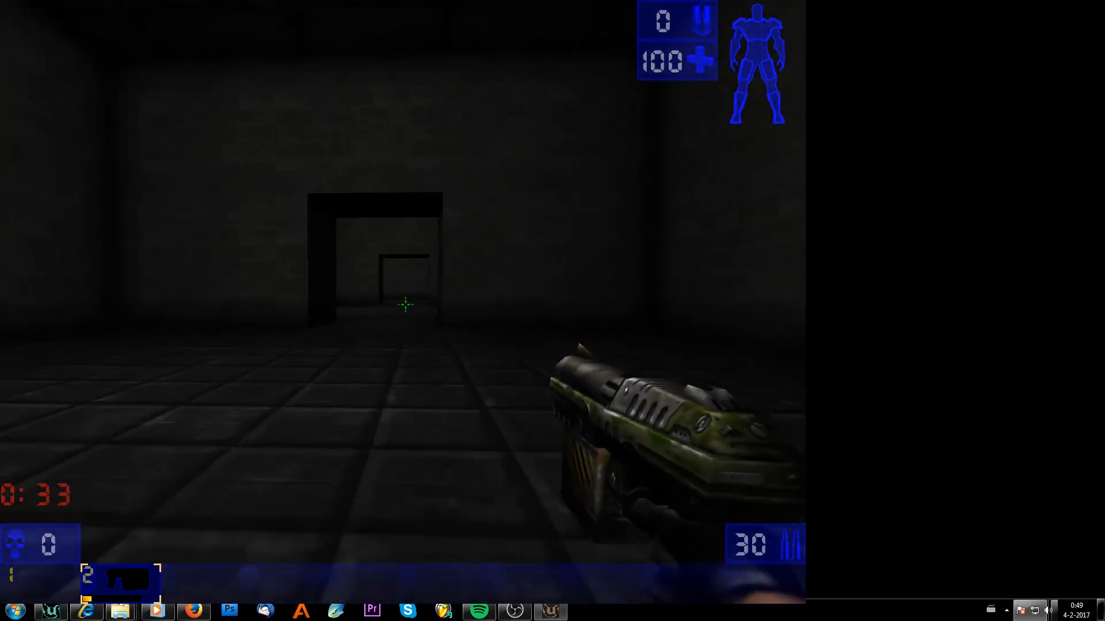
key(w)
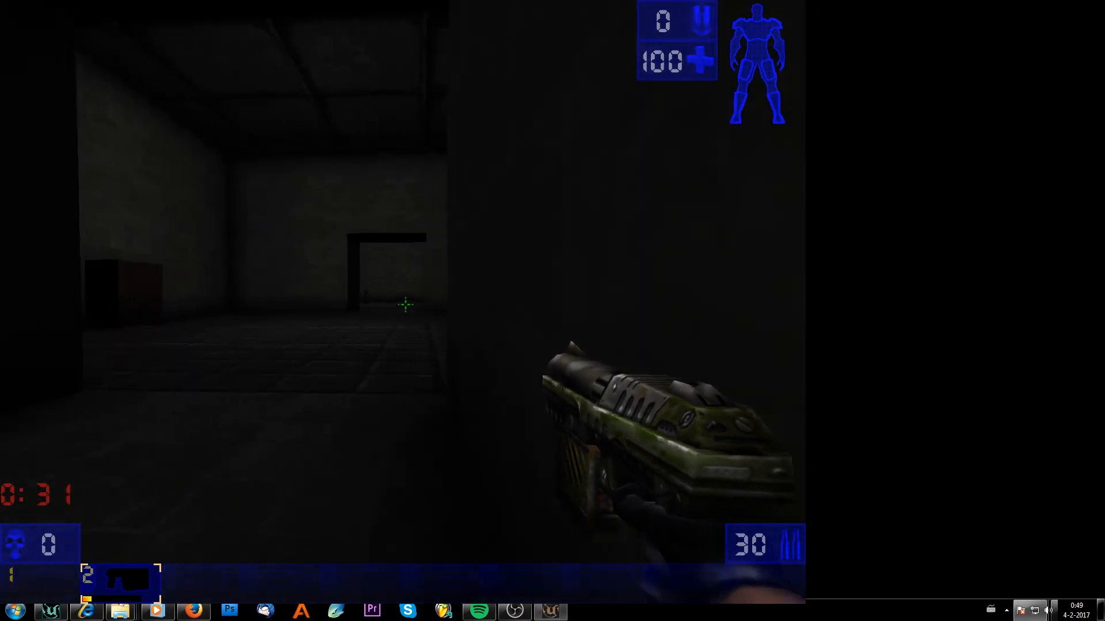
key(w)
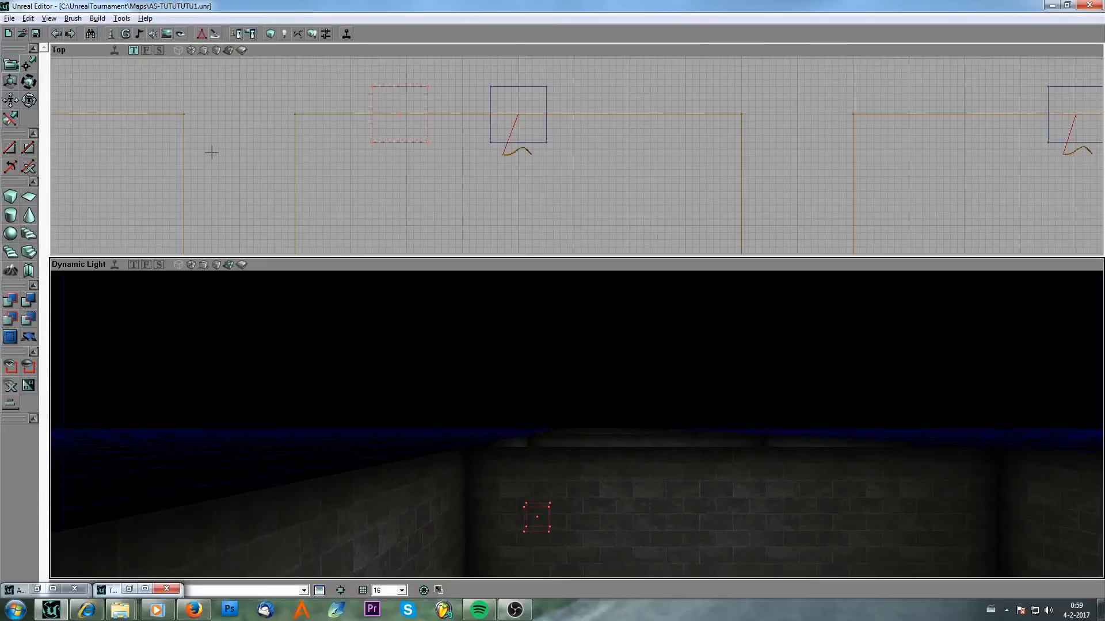
Select all three FortStandards and open their shared properties.
drag(266, 176, 440, 57)
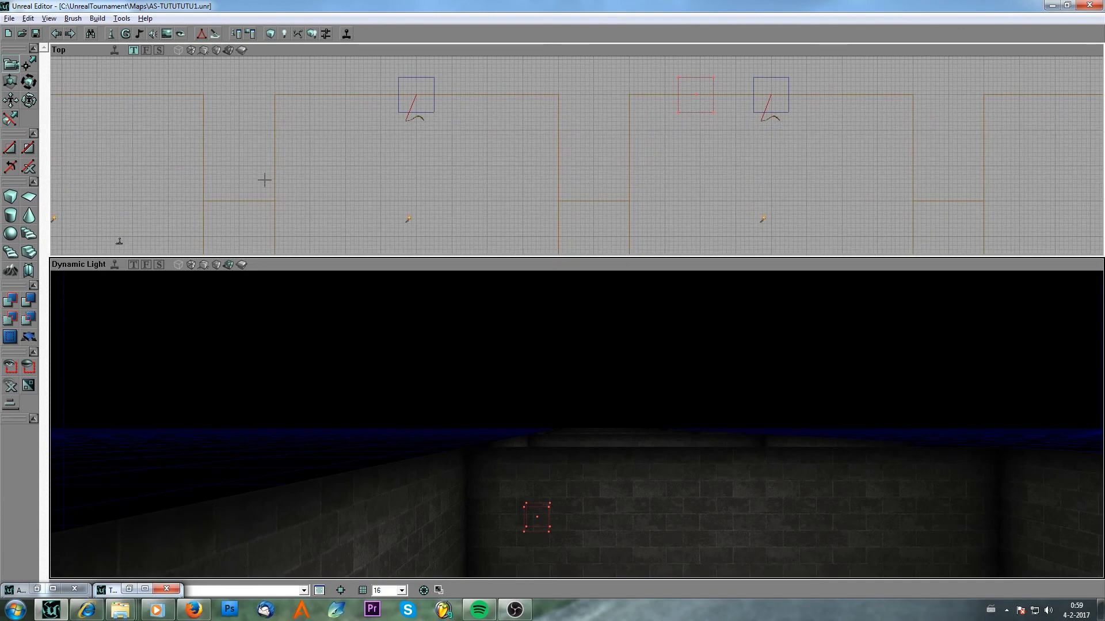
scroll(410, 178, up, 2)
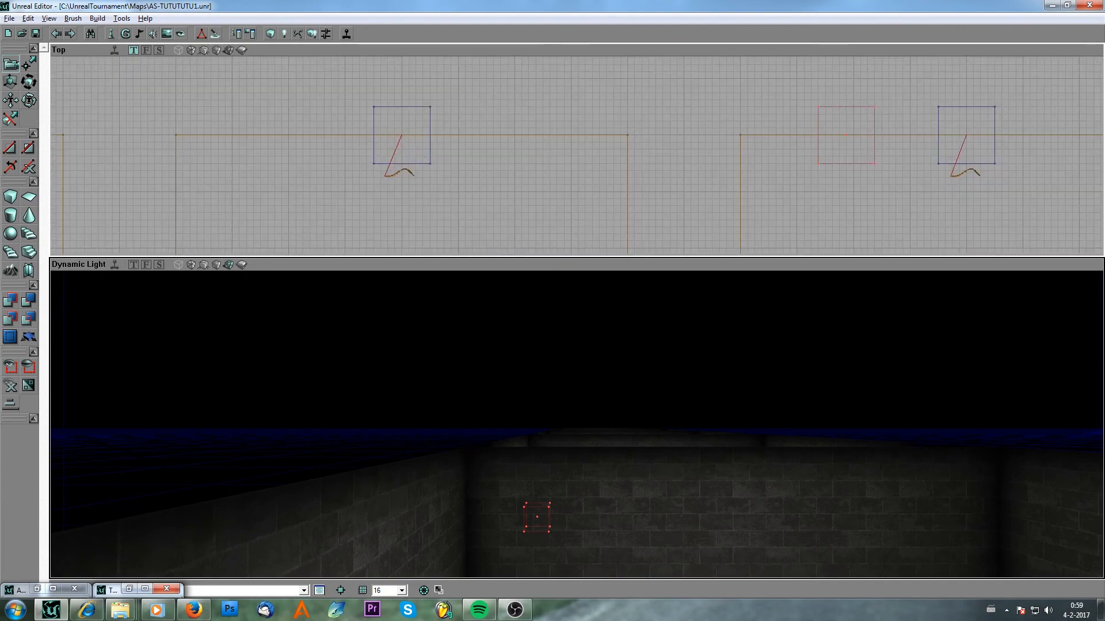
click(414, 173)
right_click(414, 173)
click(495, 291)
drag(523, 208, 173, 181)
drag(875, 234, 822, 203)
scroll(823, 198, up, 2)
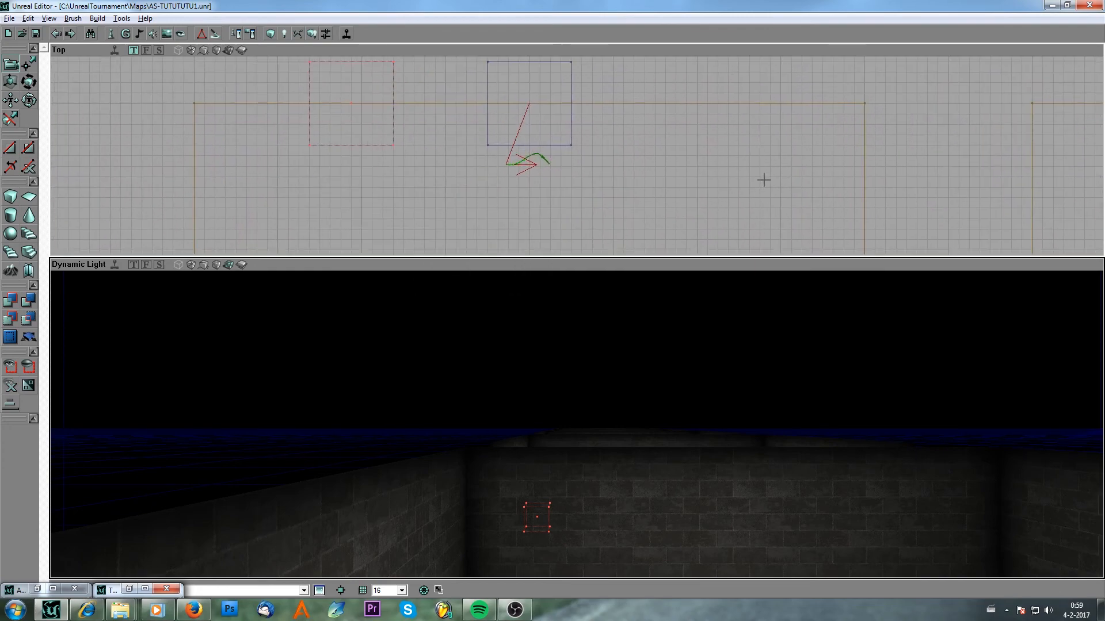
right_click(543, 157)
click(560, 165)
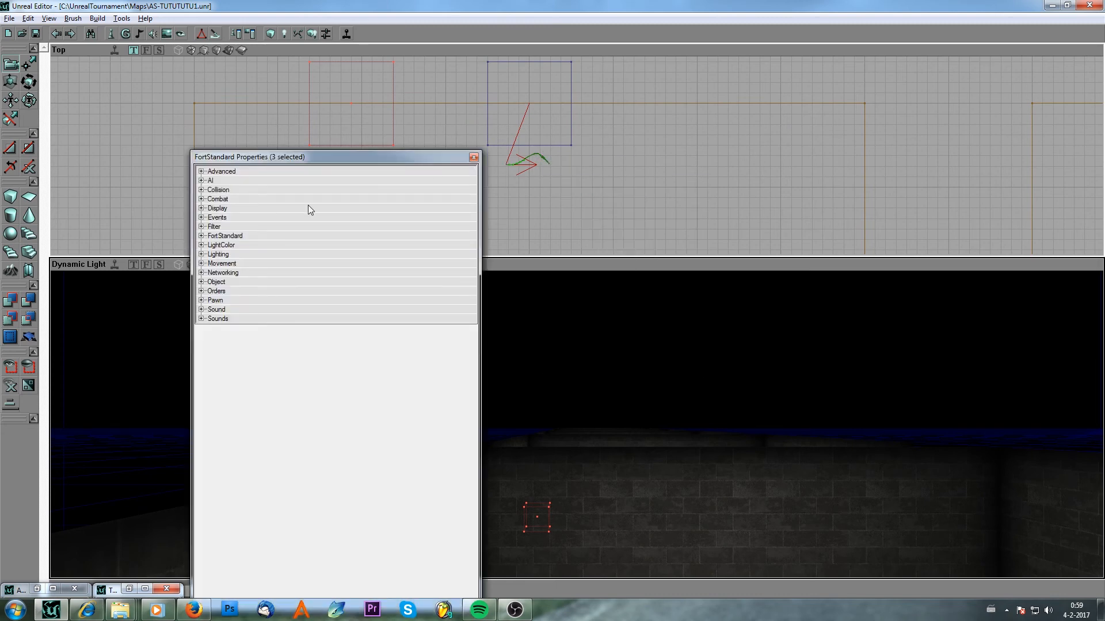
Set the DefenseTime of the selected FortStandards to 3 and close the properties.
click(202, 236)
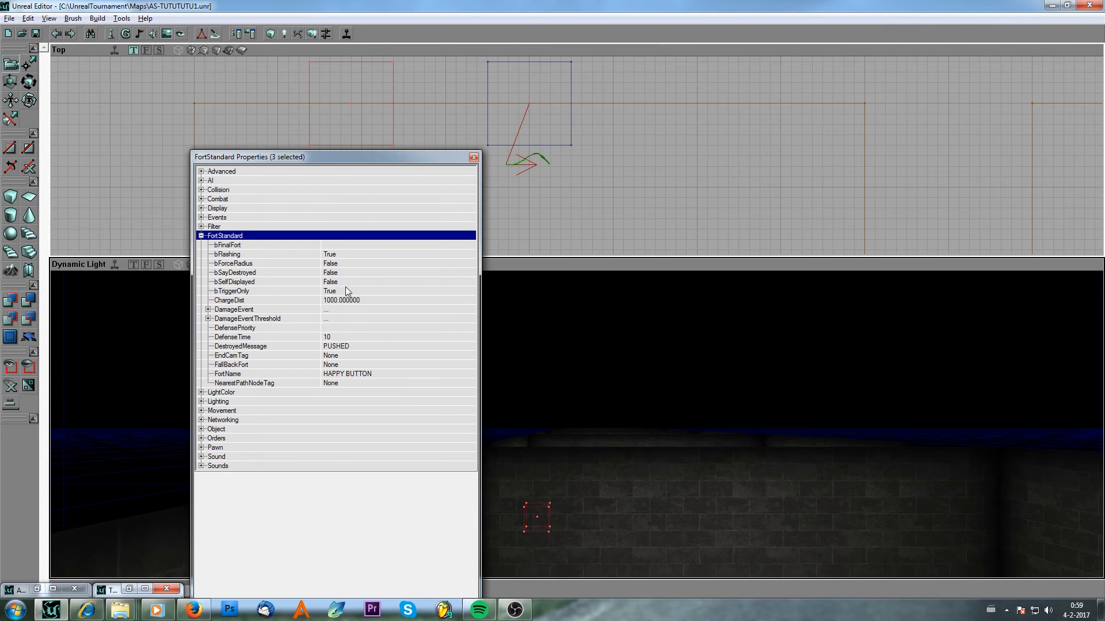
click(349, 336)
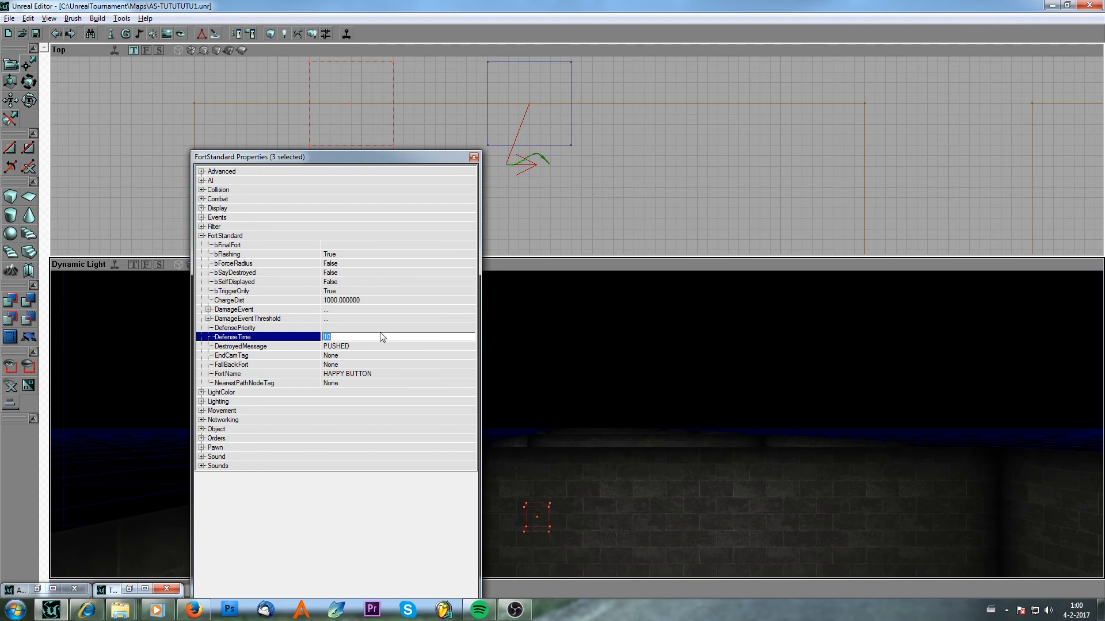
text(33)
key(BackSpace)
text(10)
key(BackSpace)
key(BackSpace)
click(474, 157)
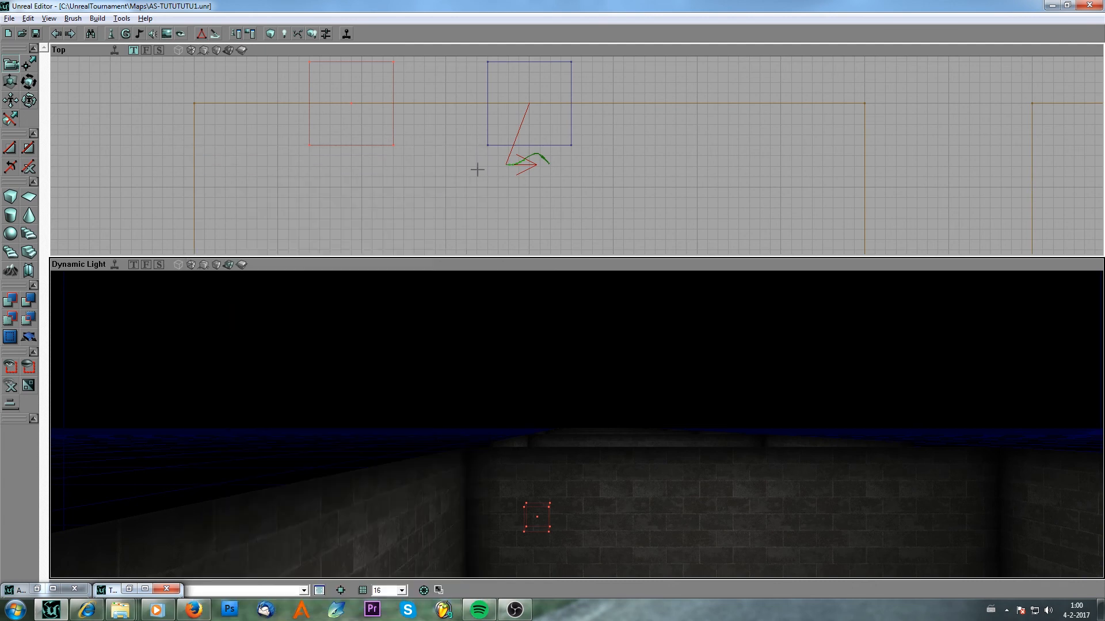
Launch the map from the editor to play-test it.
click(477, 169)
click(346, 33)
click(348, 34)
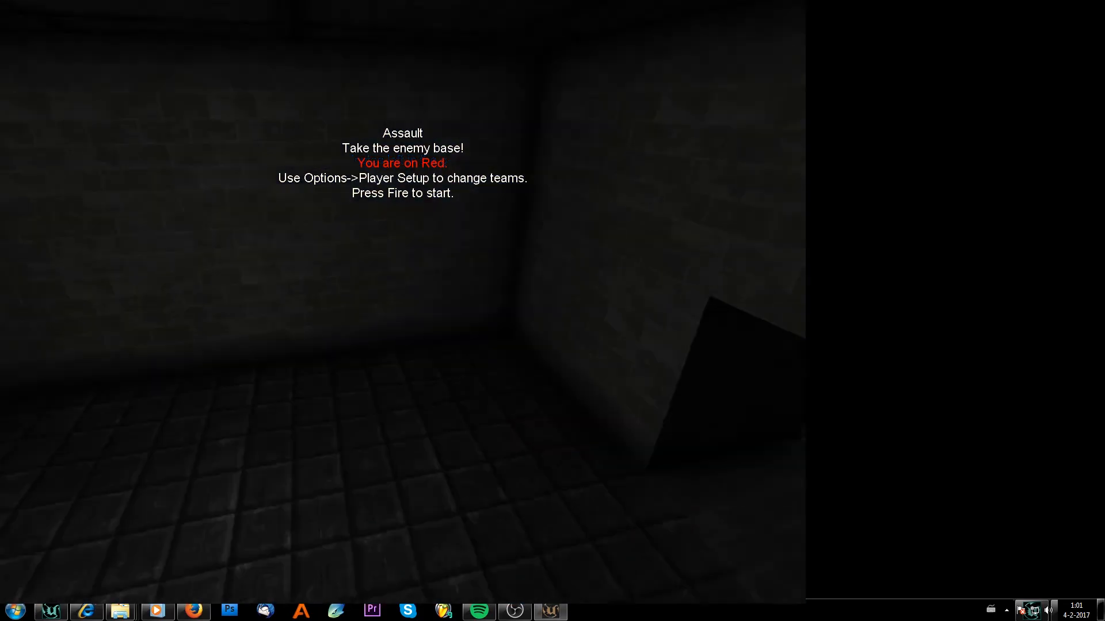
Toggle the scoreboard a few times, then ready up to begin the match.
key(F1)
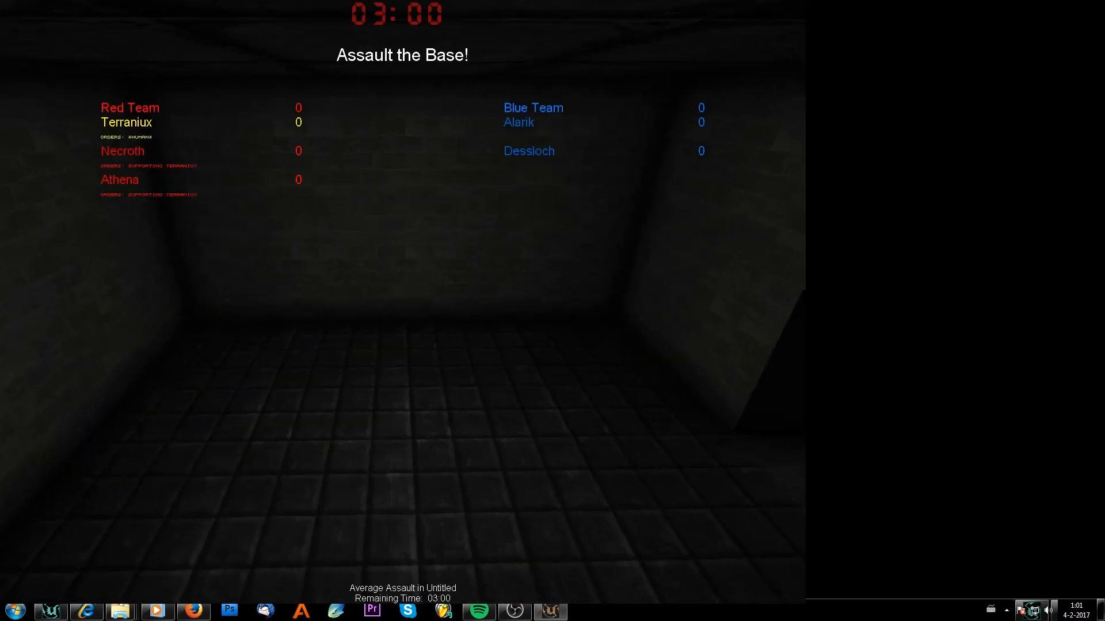
key(F1)
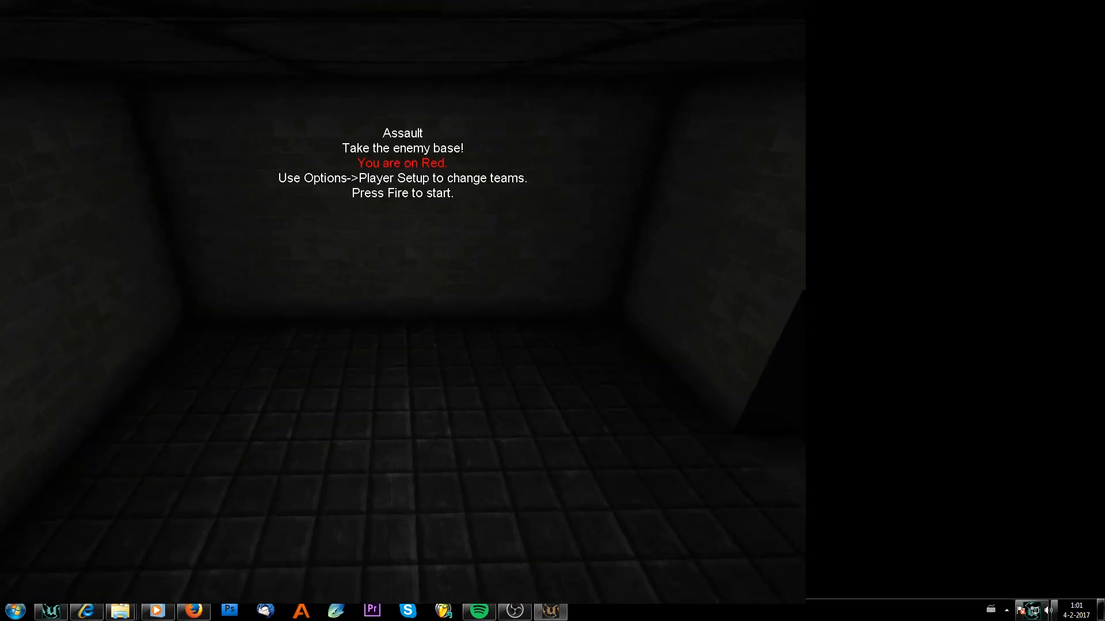
key(F1)
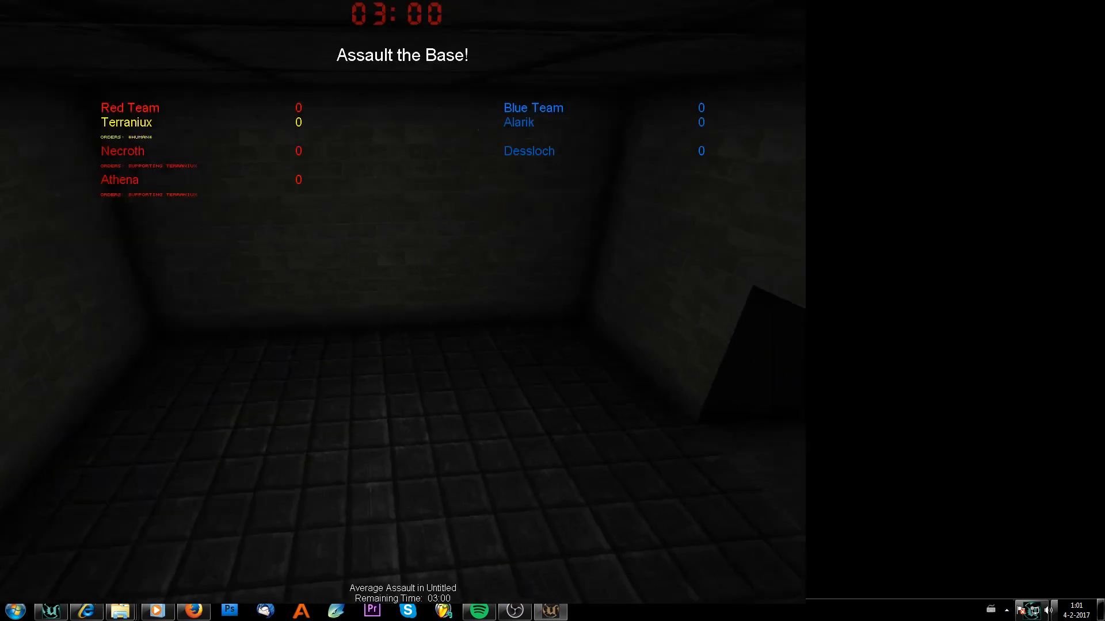
key(F1)
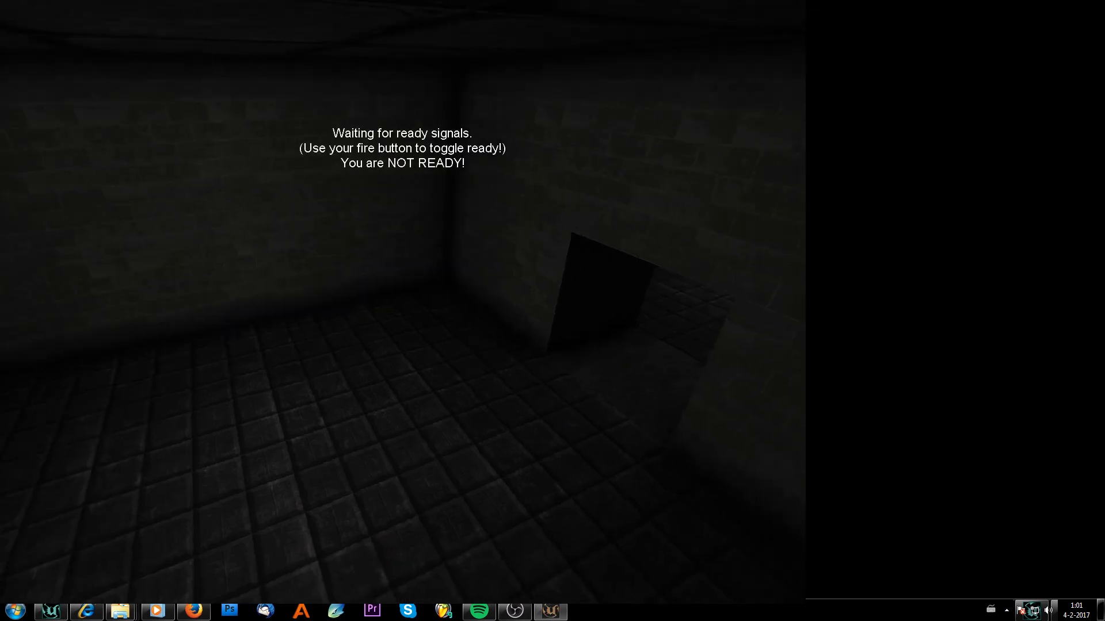
click(405, 305)
key(w)
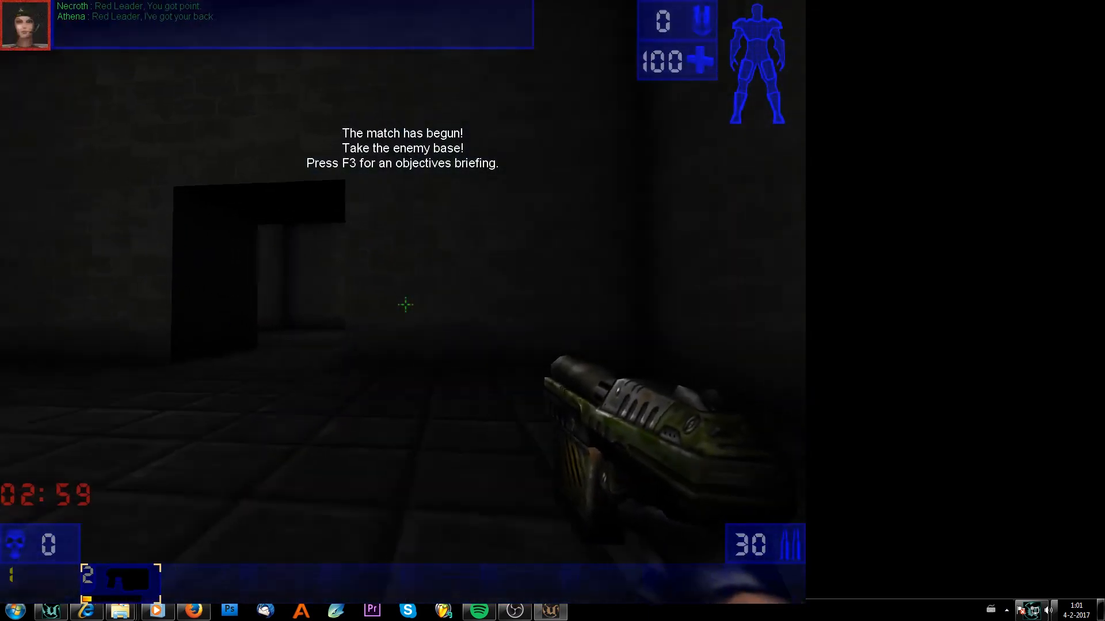
Walk through the rooms to the first objective button and stand on it until it triggers.
key(w)
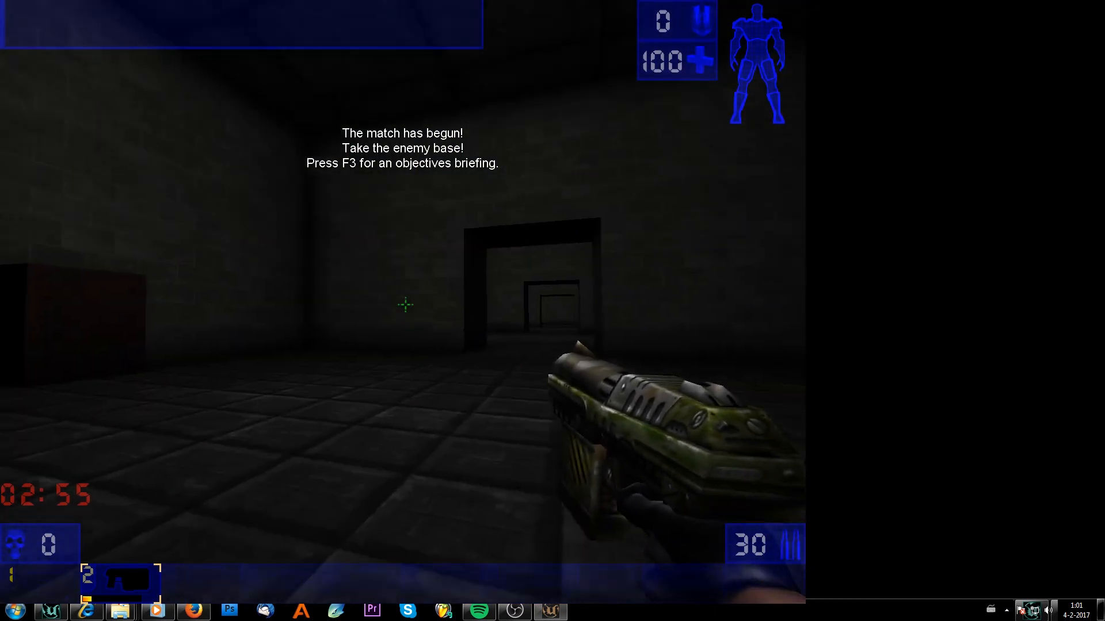
key(w)
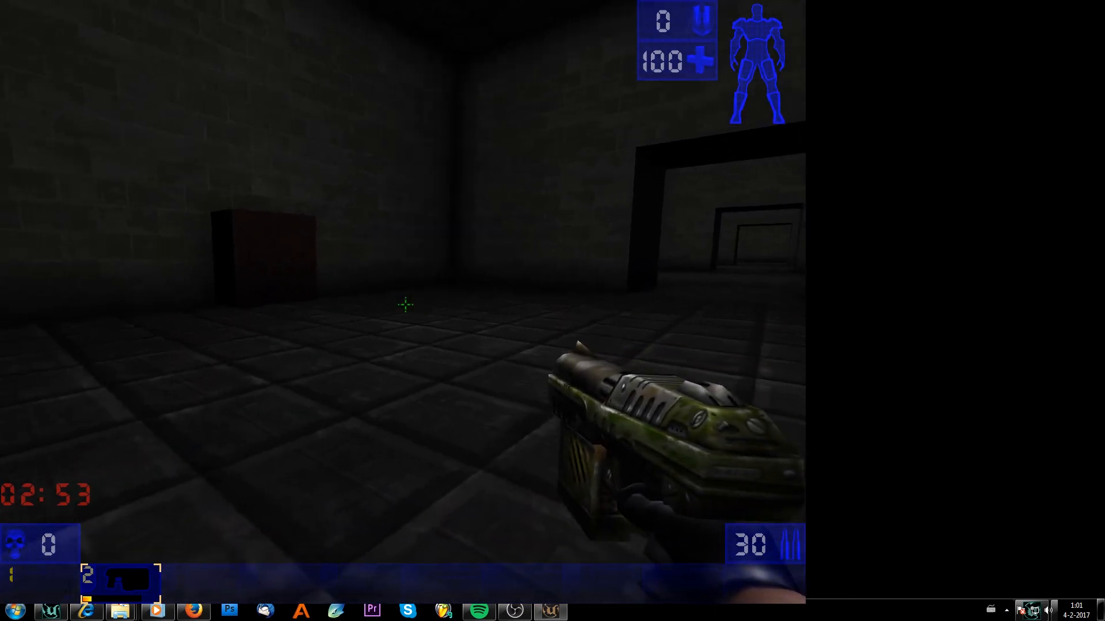
key(w)
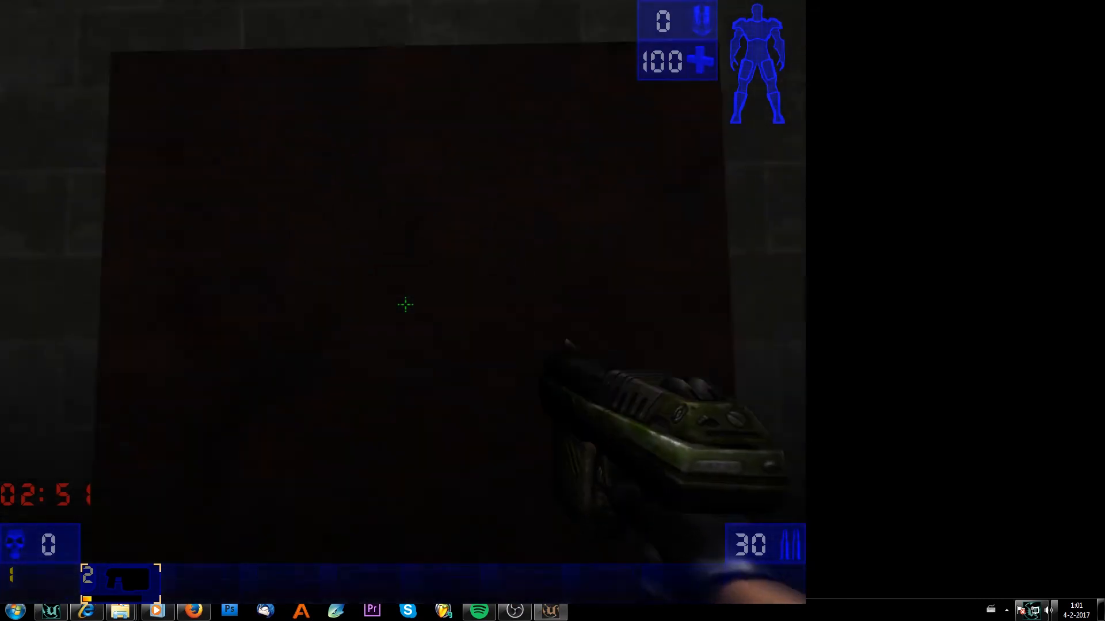
key(s)
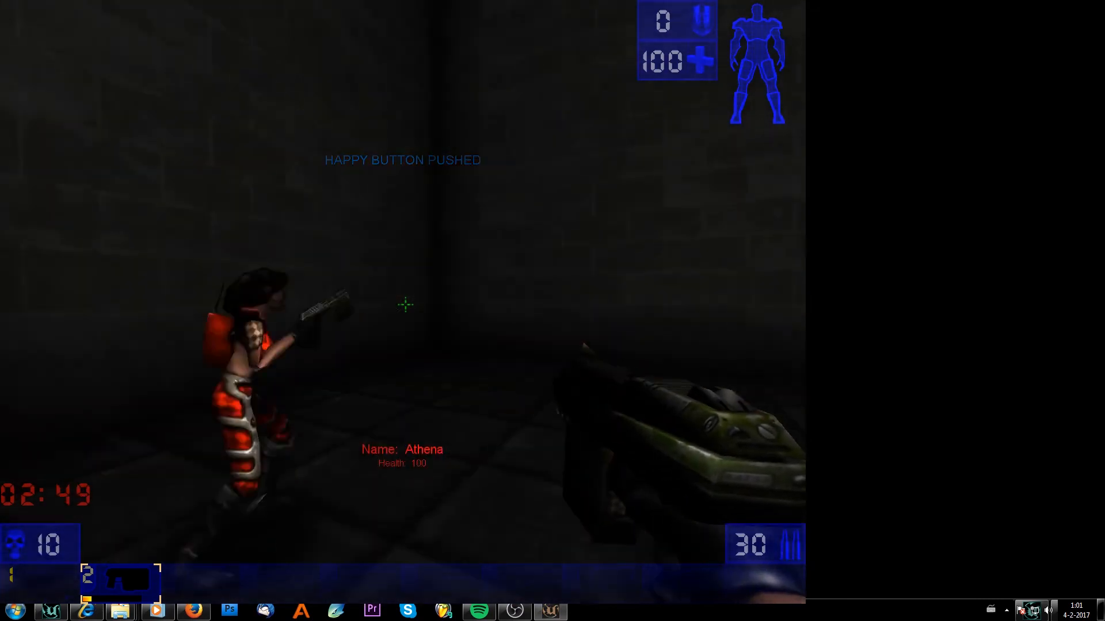
key(w)
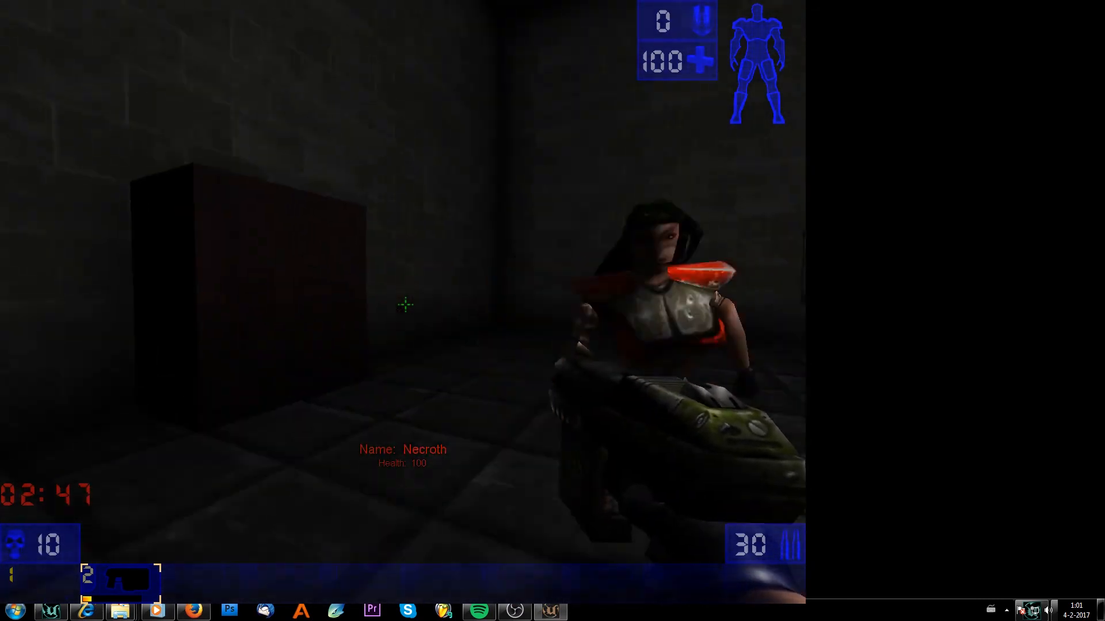
key(s)
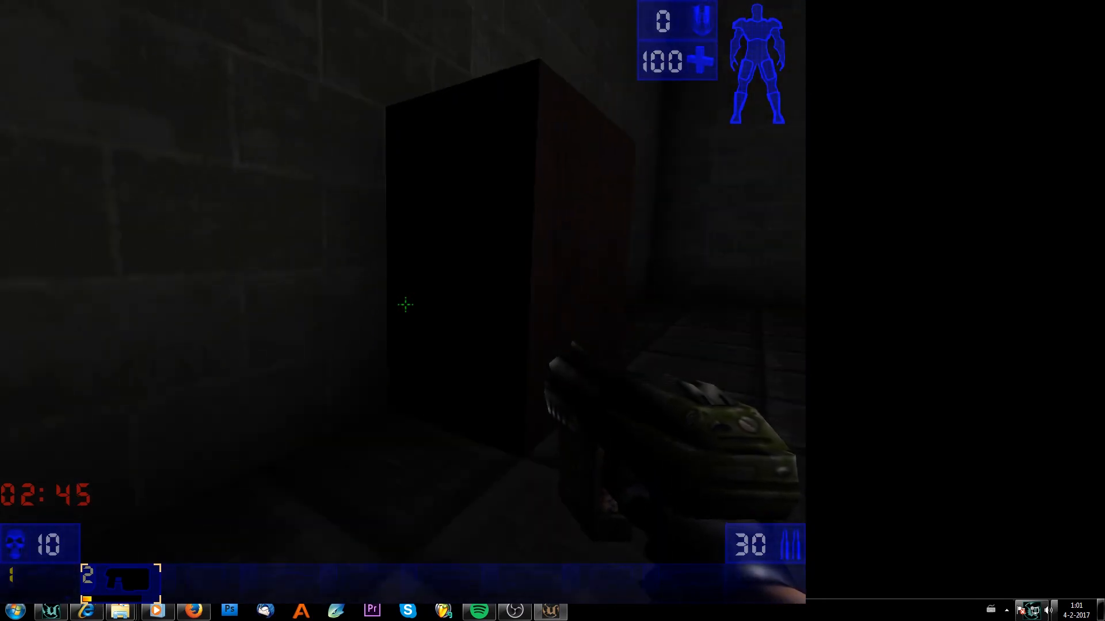
key(d)
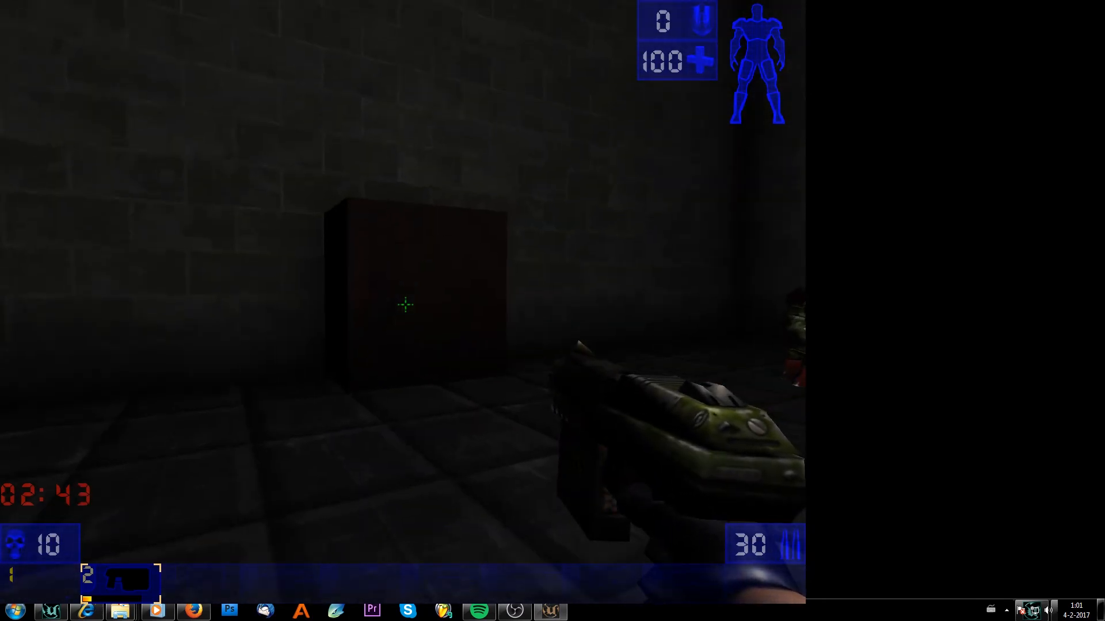
key(d)
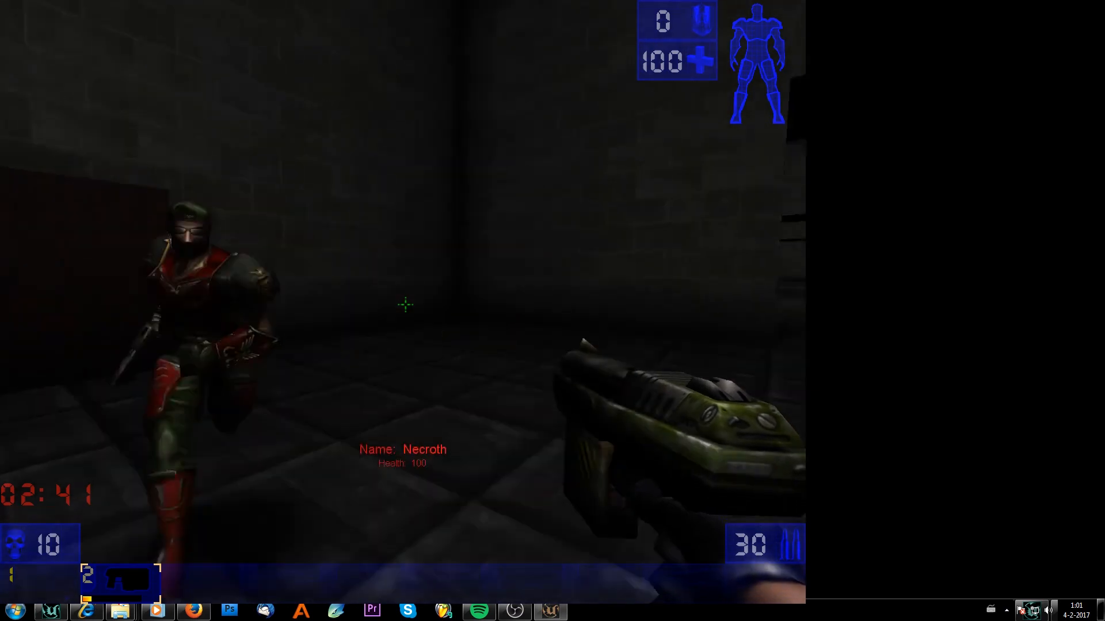
key(w)
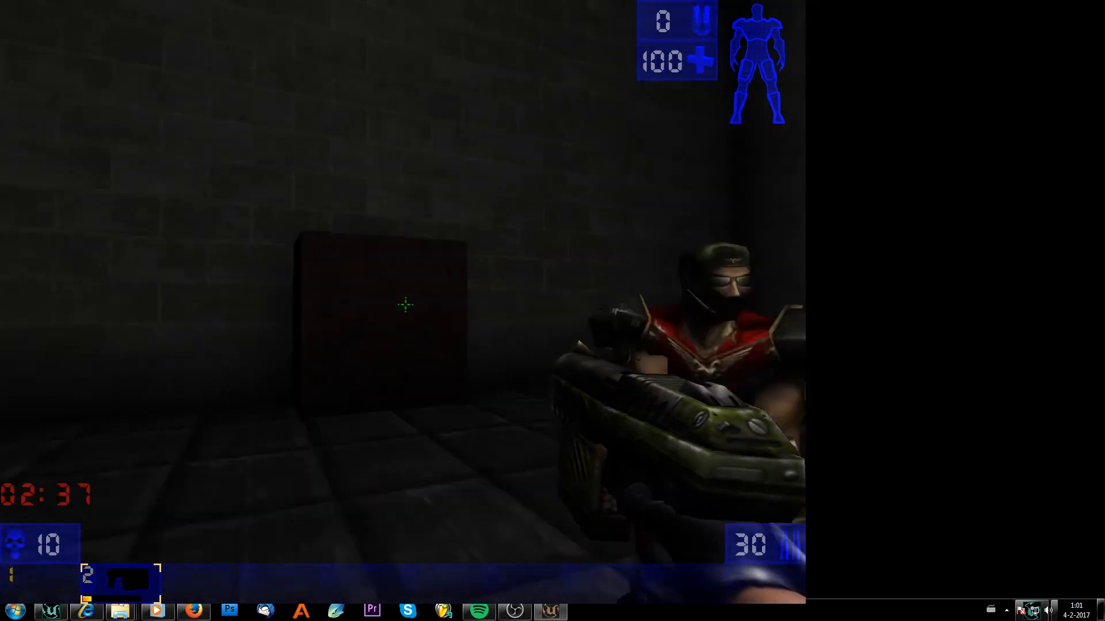
key(d)
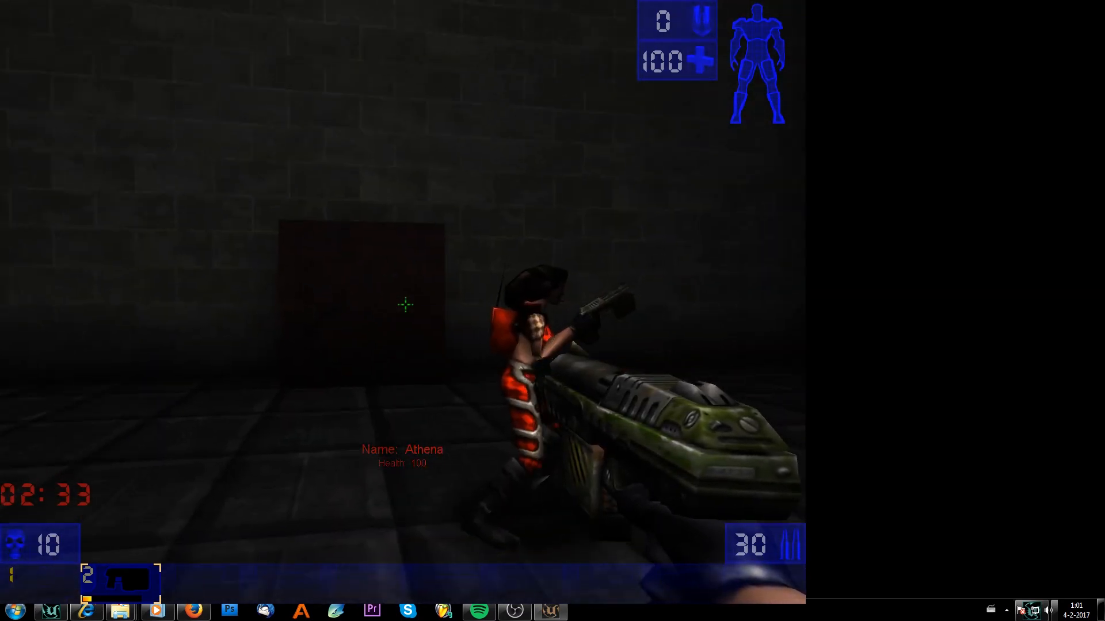
key(a)
key(d)
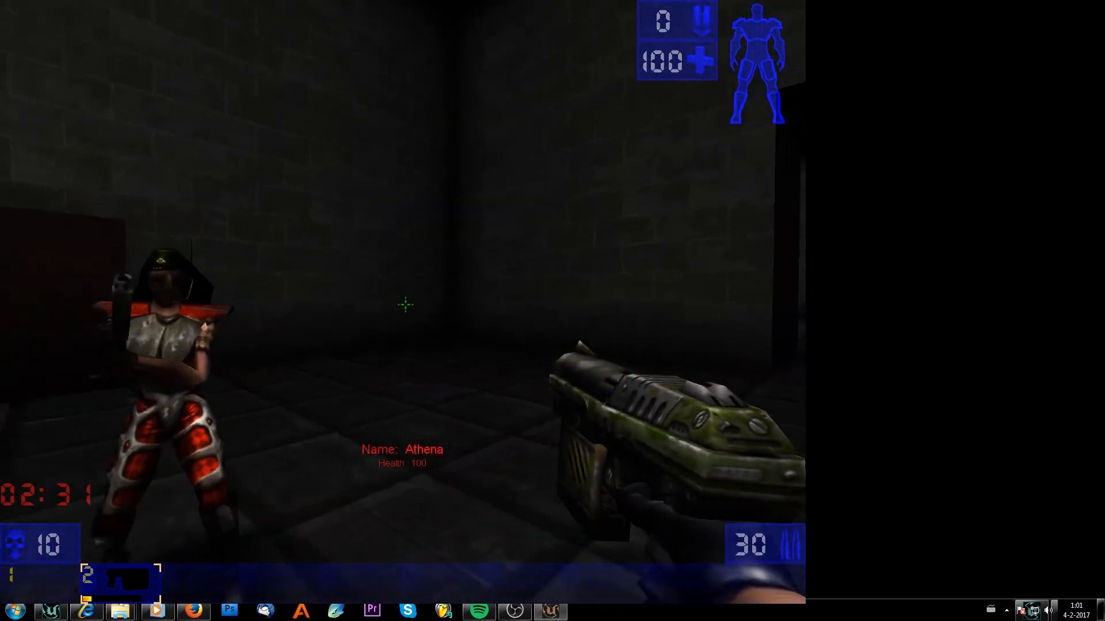
Move on to the remaining objective buttons and hold them until the base is conquered.
key(s)
key(d)
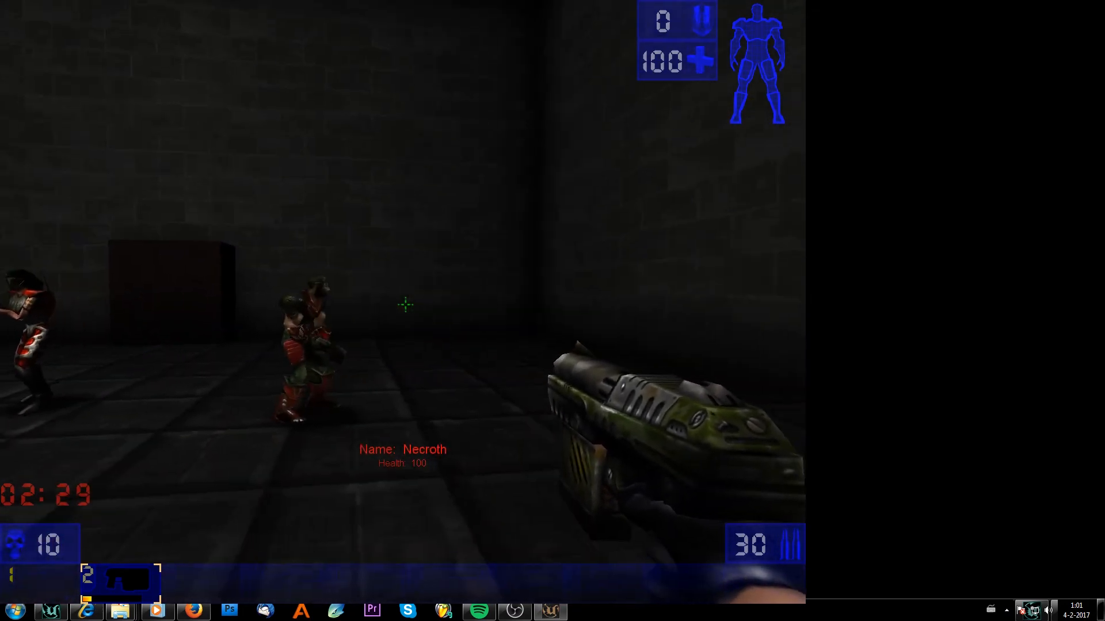
key(w)
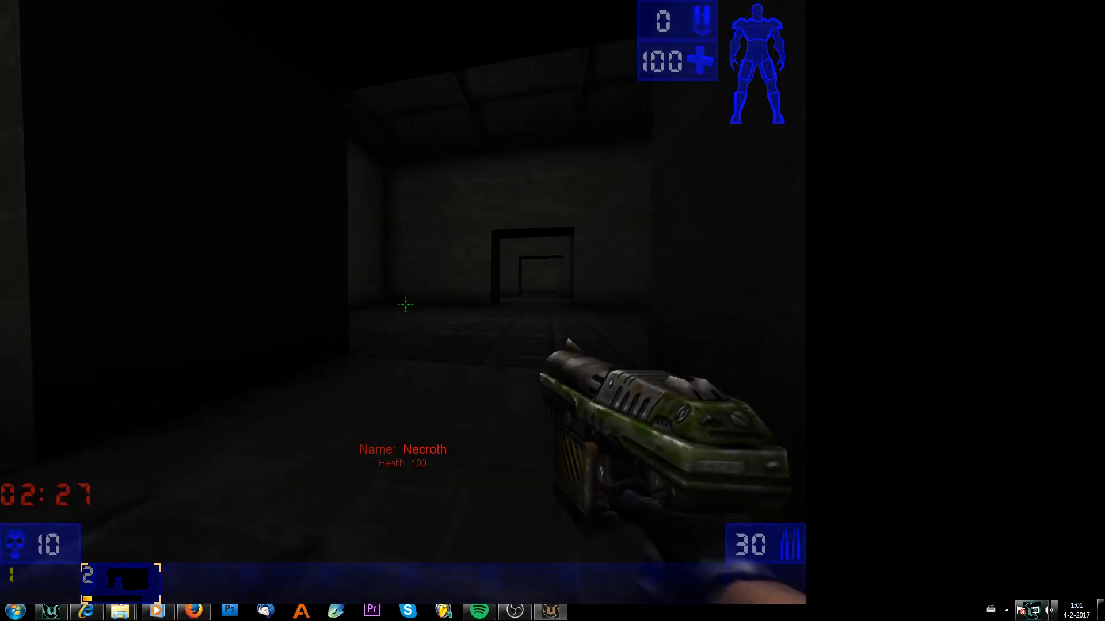
key(w)
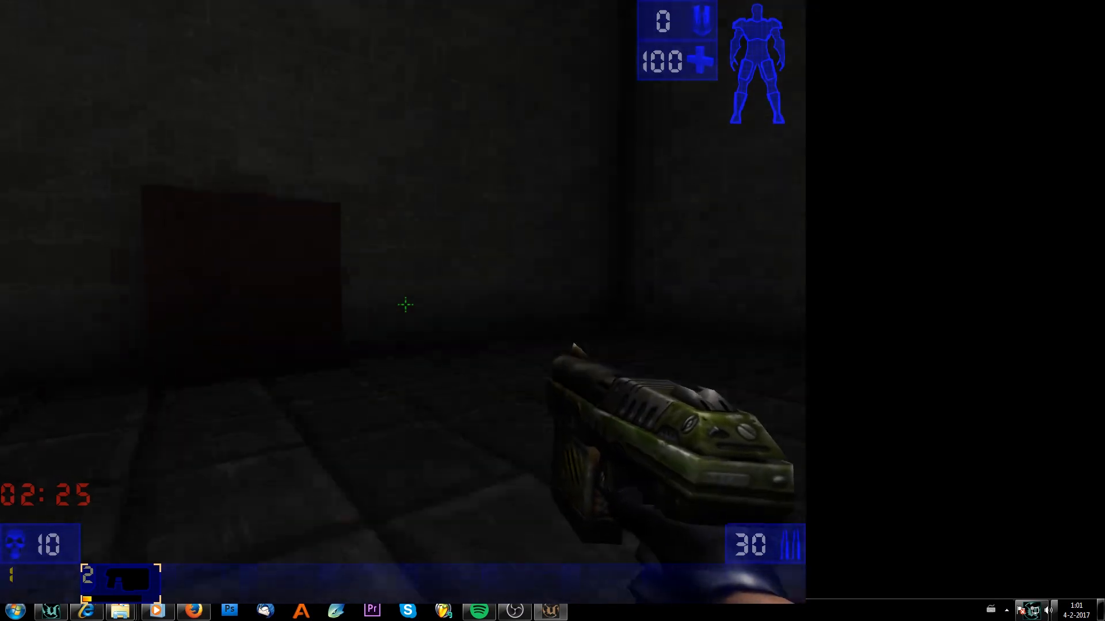
key(s)
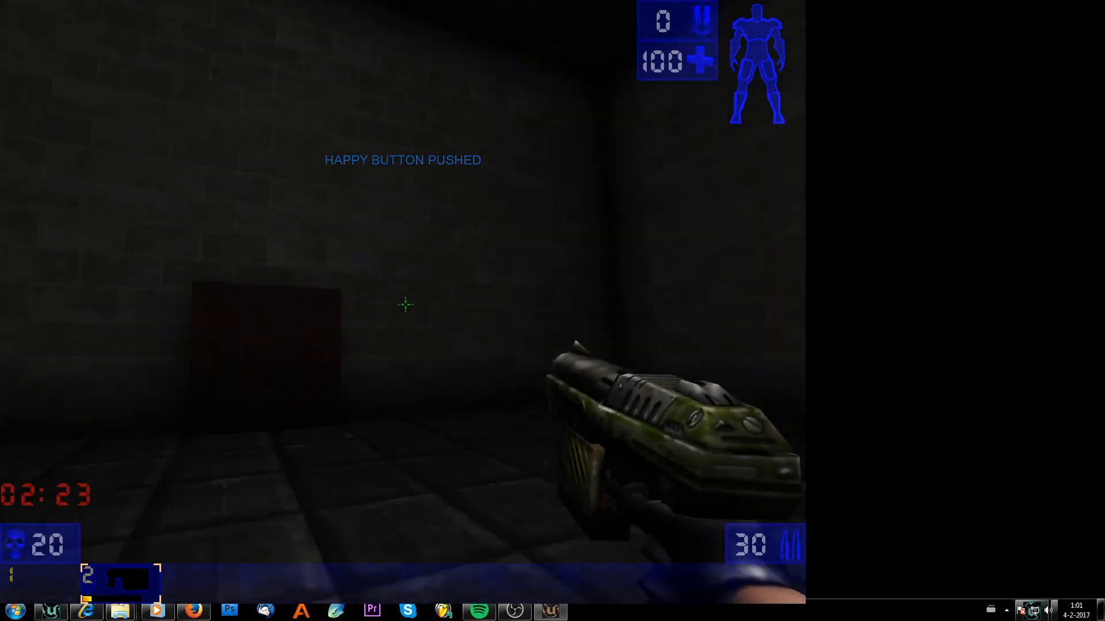
key(s)
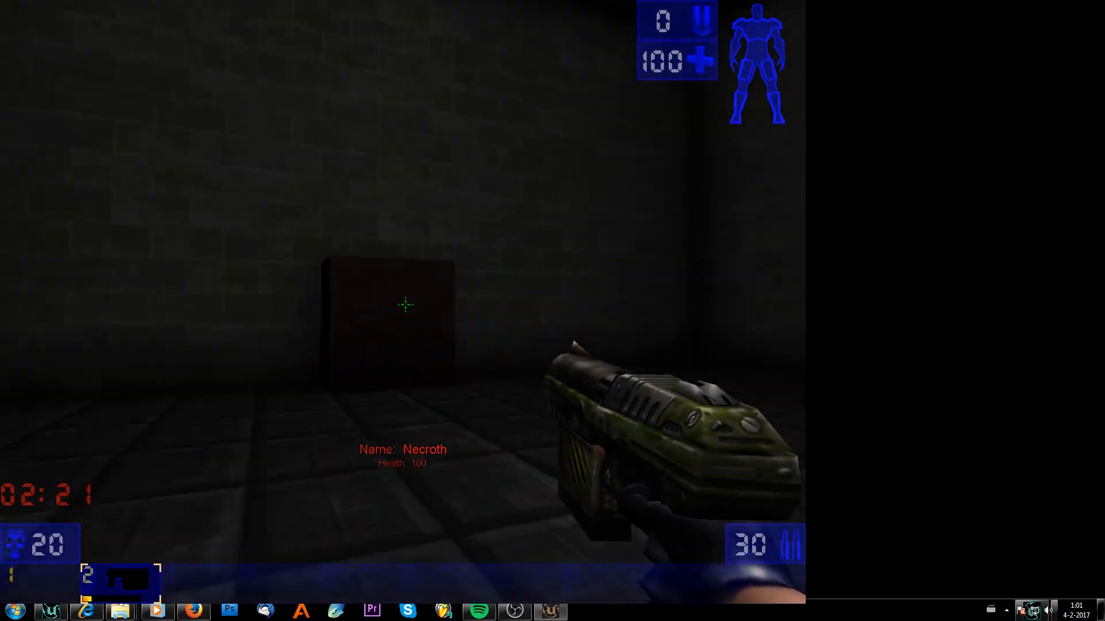
key(w)
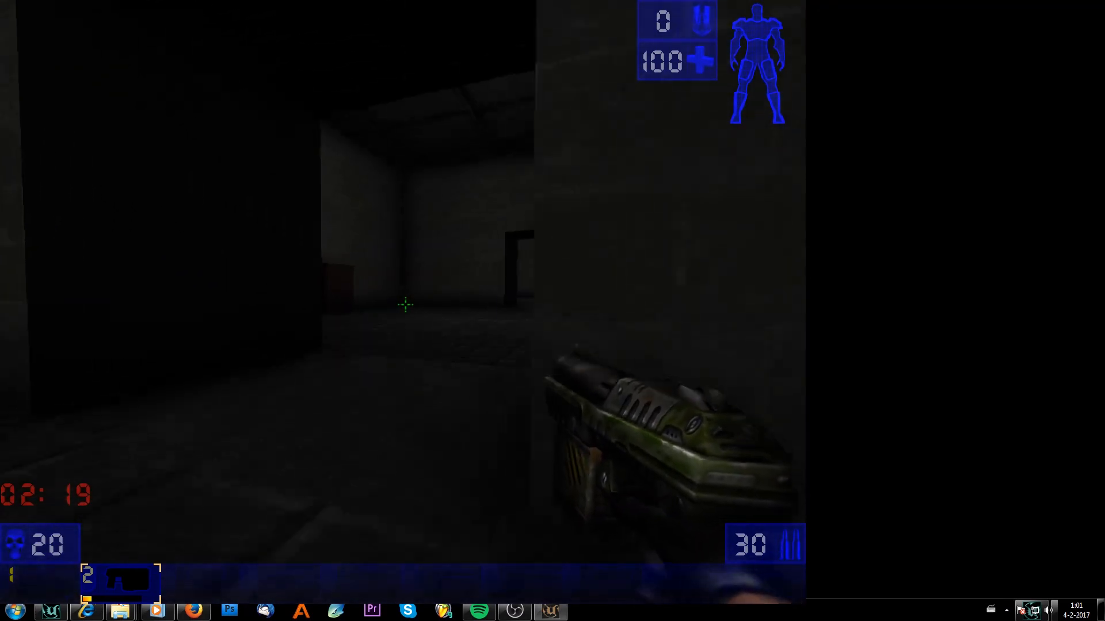
key(w)
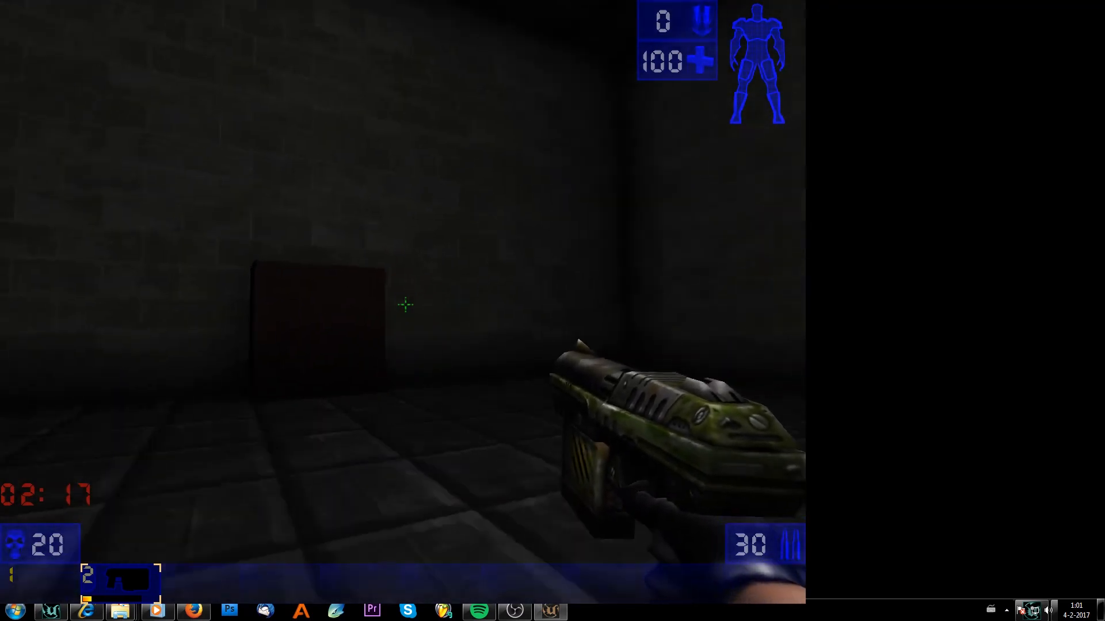
key(w)
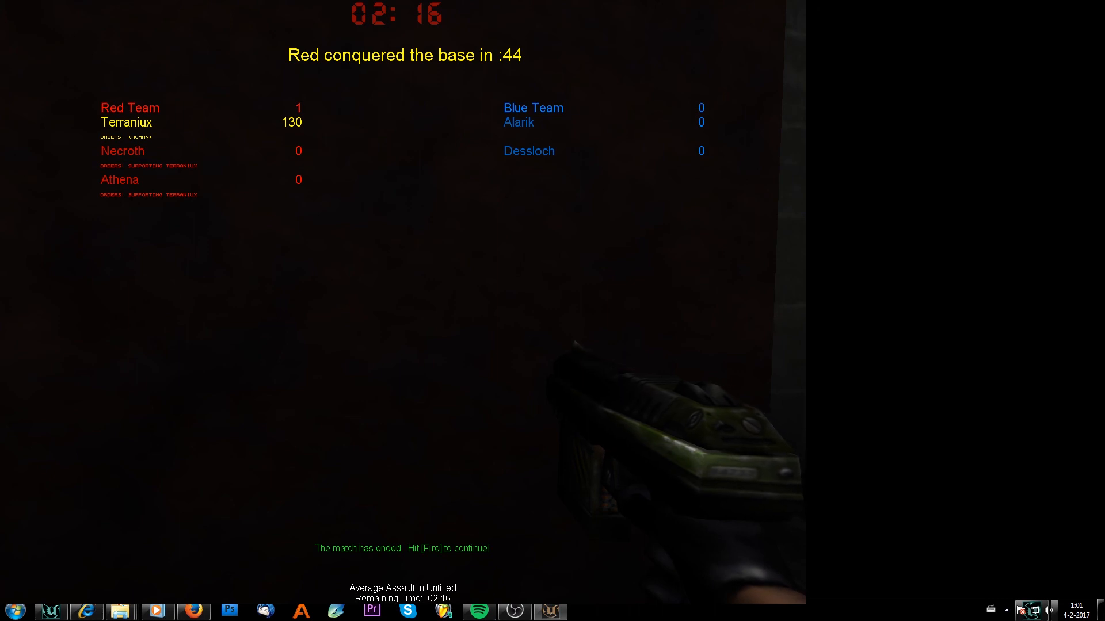
Continue to the next round as the defending team and start the match.
click(552, 311)
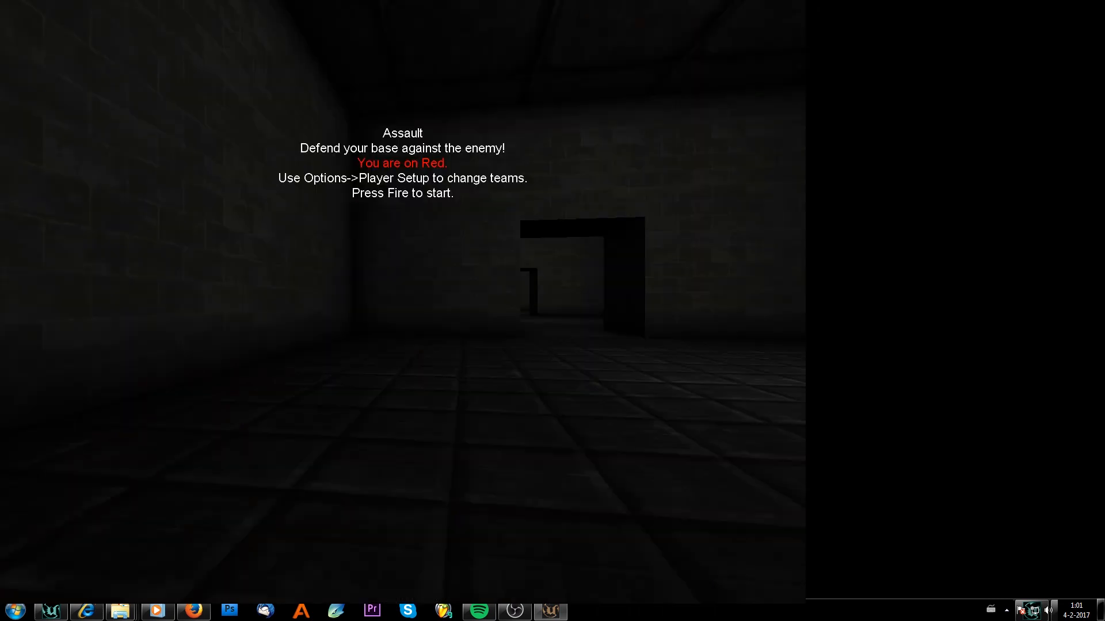
key(w)
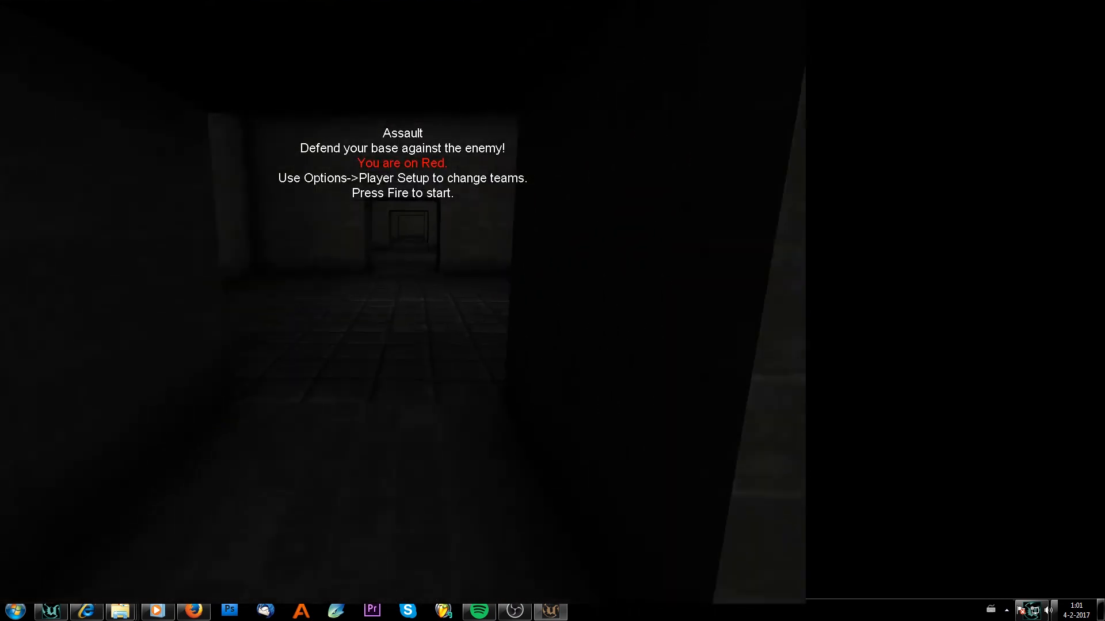
key(w)
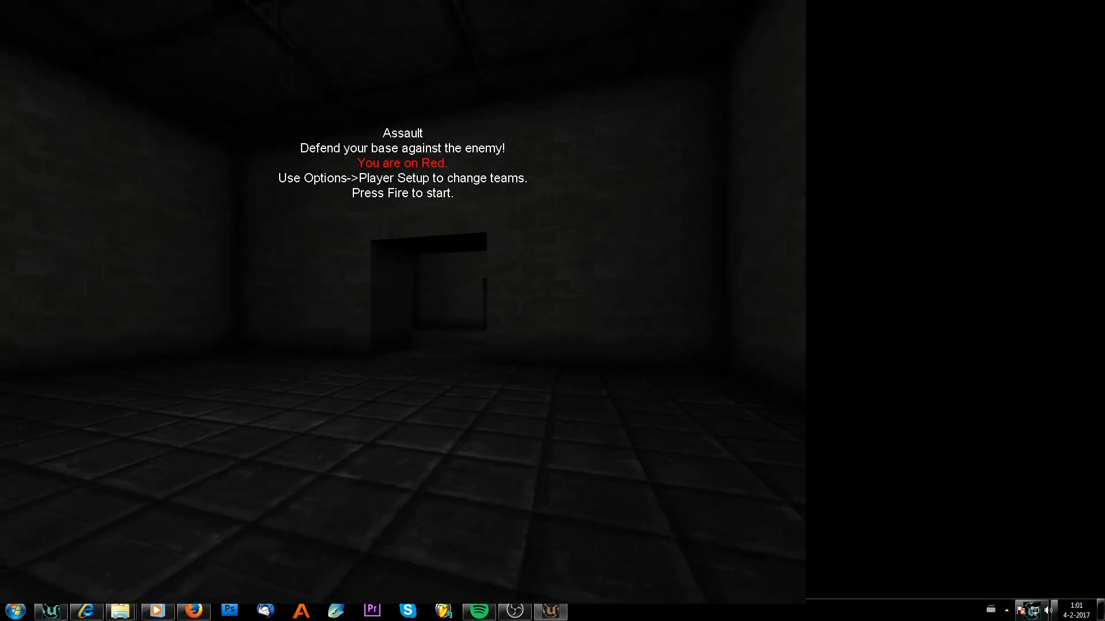
click(403, 303)
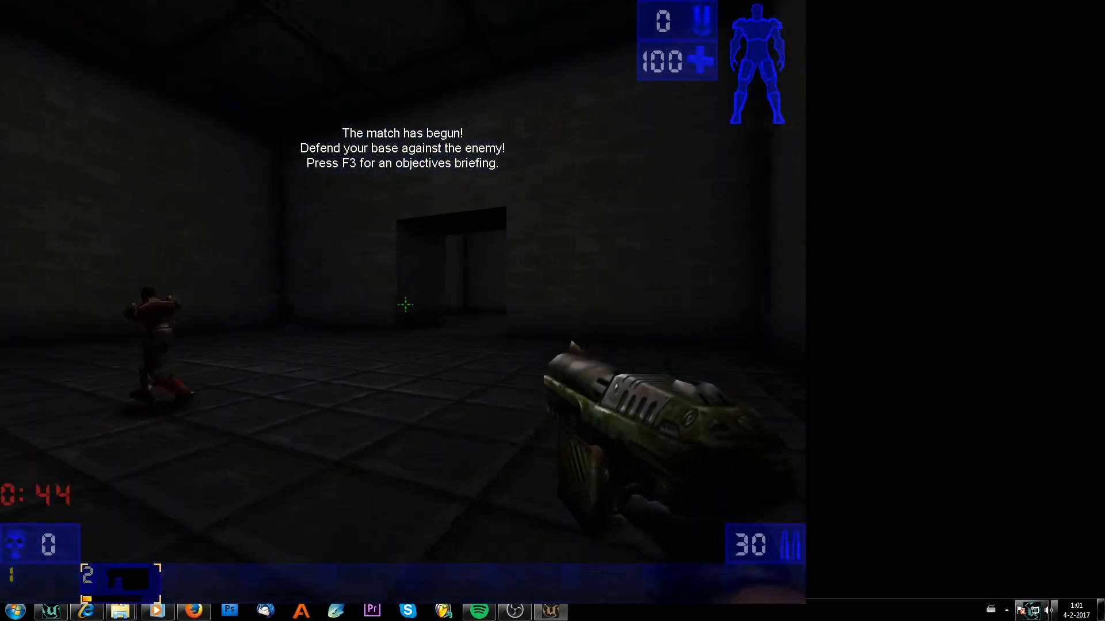
Toggle the scoreboard on and off while starting out in the defenders' room.
key(F1)
key(w)
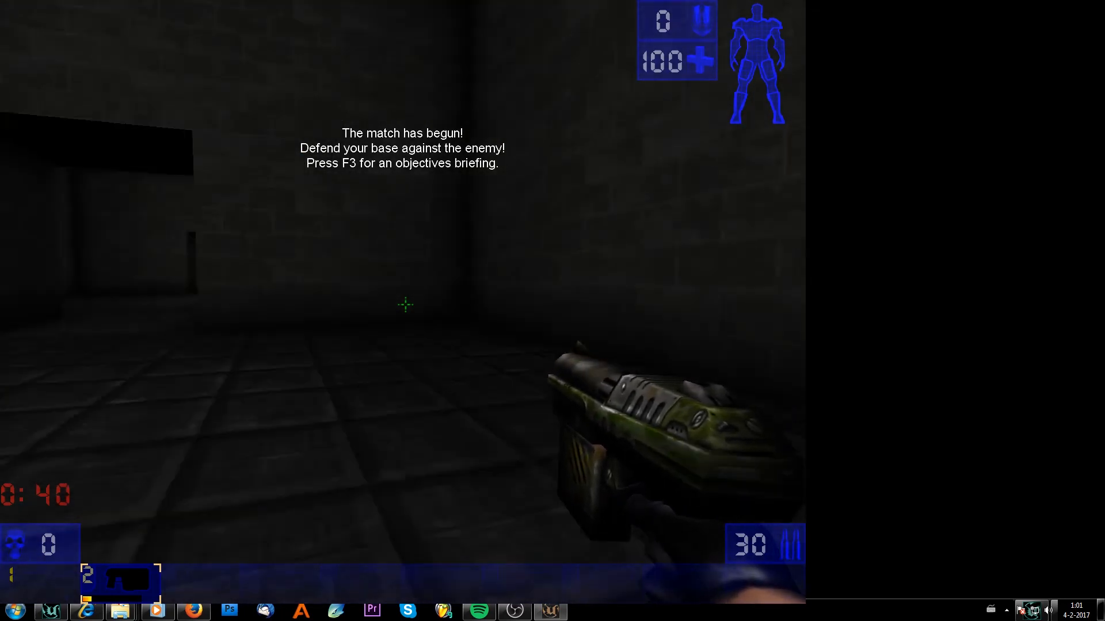
key(F1)
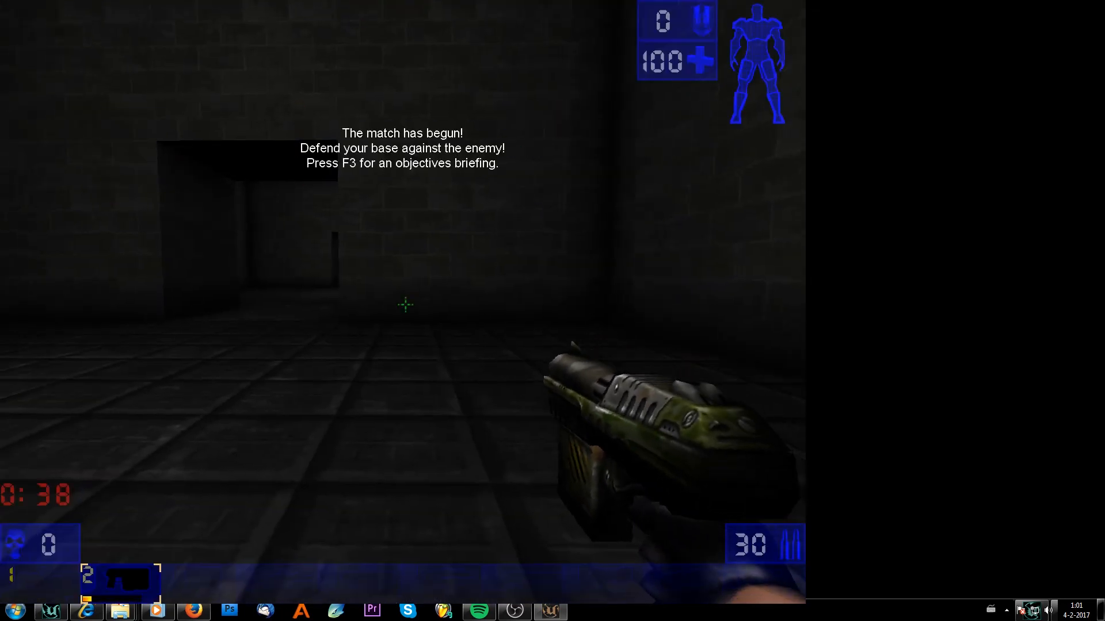
Walk through the chain of rooms as the defending team while the round timer runs down.
key(d)
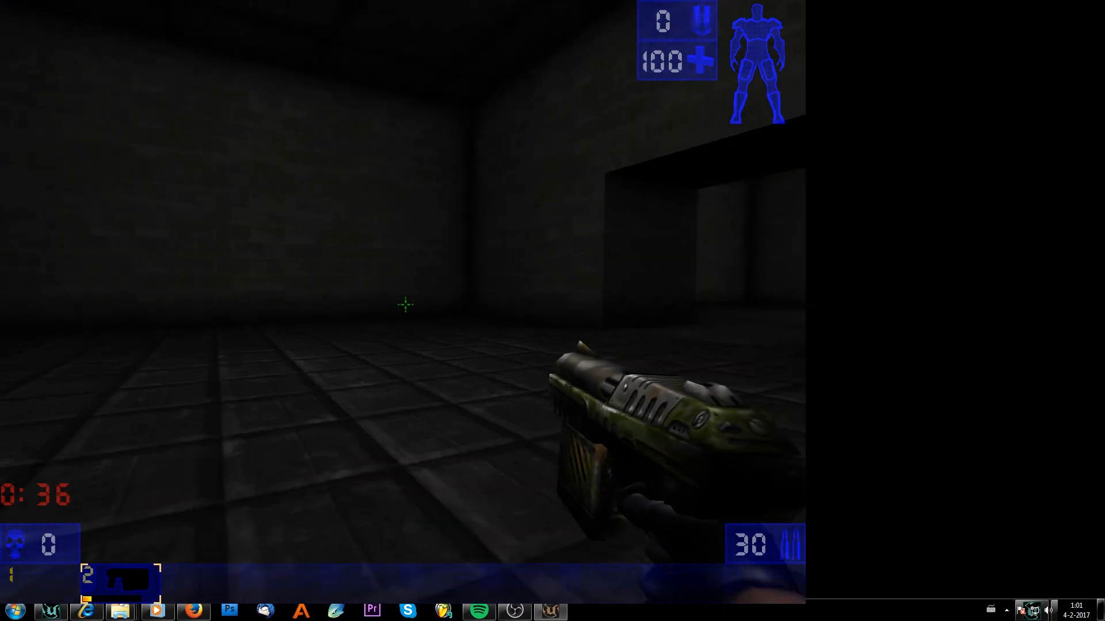
key(w)
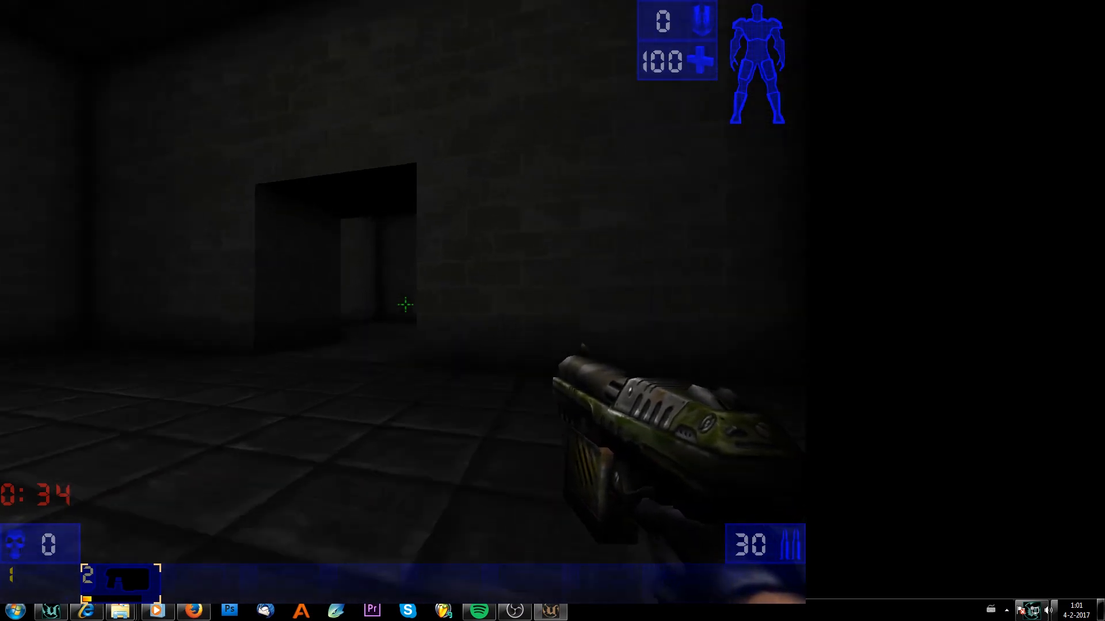
key(w)
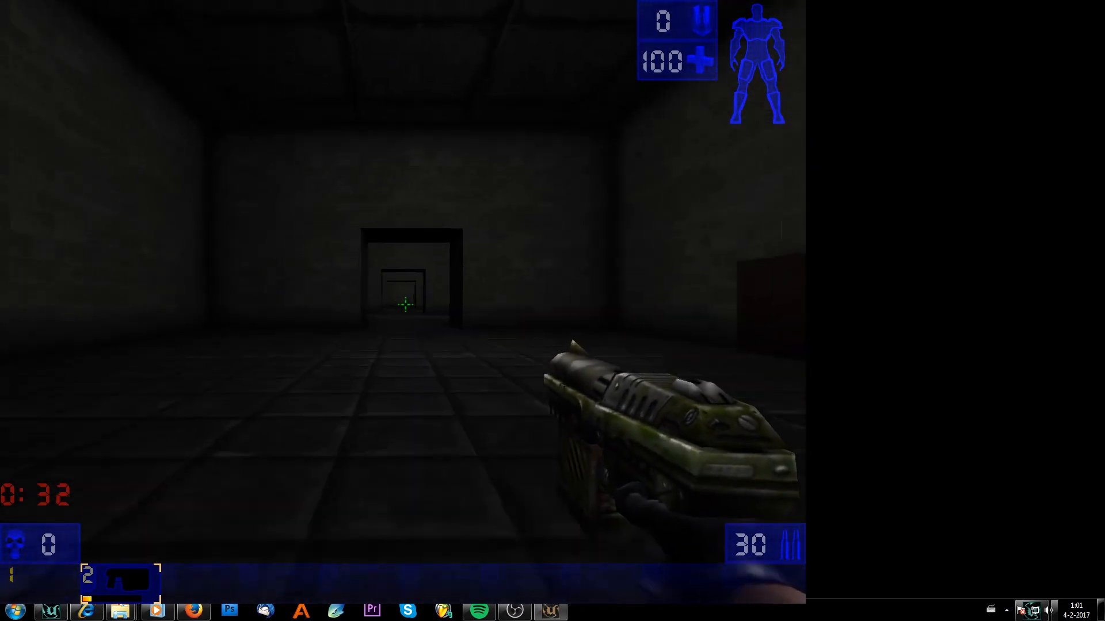
key(w)
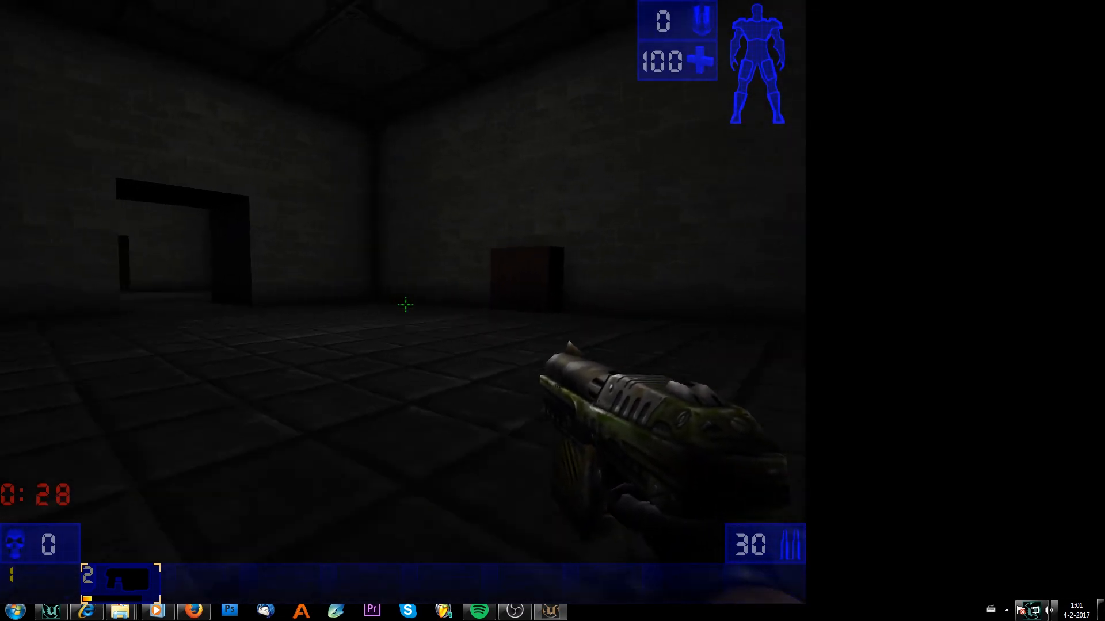
key(w)
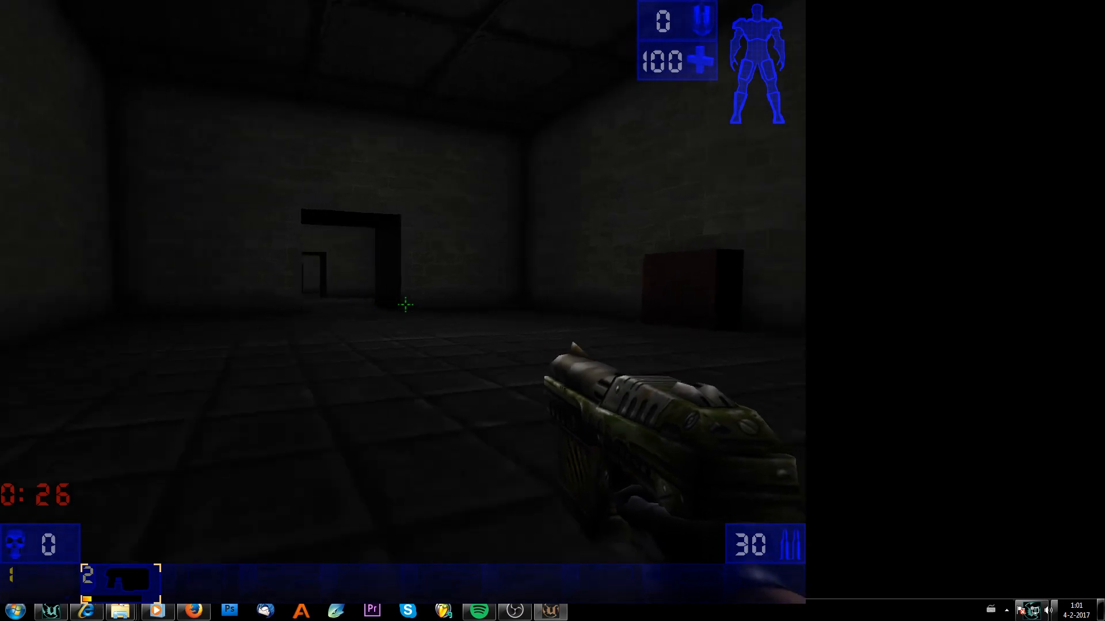
key(w)
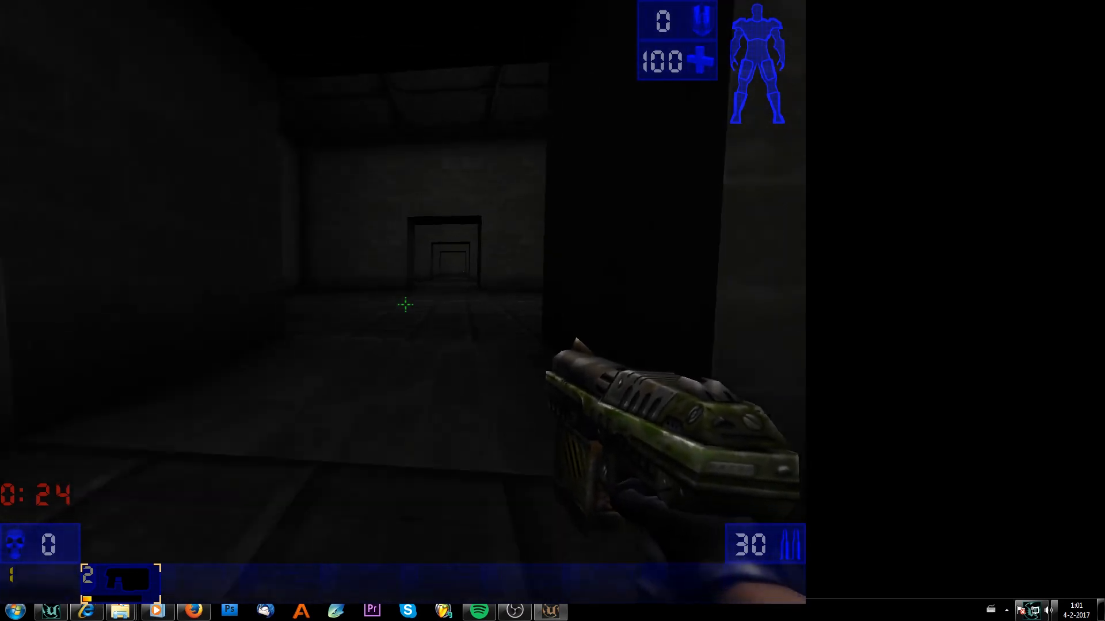
key(w)
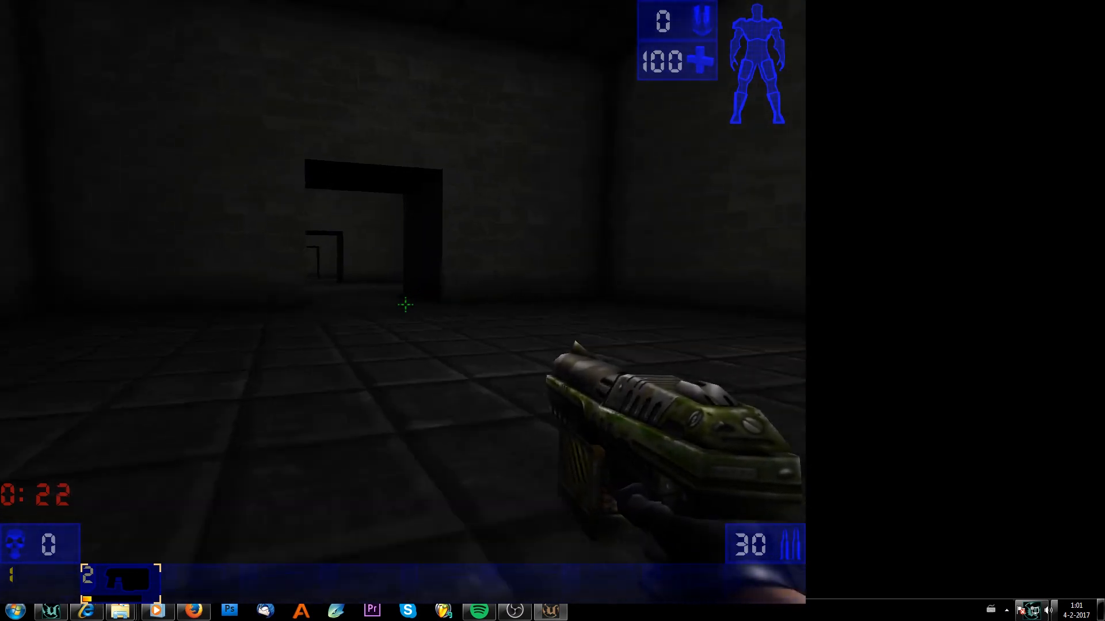
key(w)
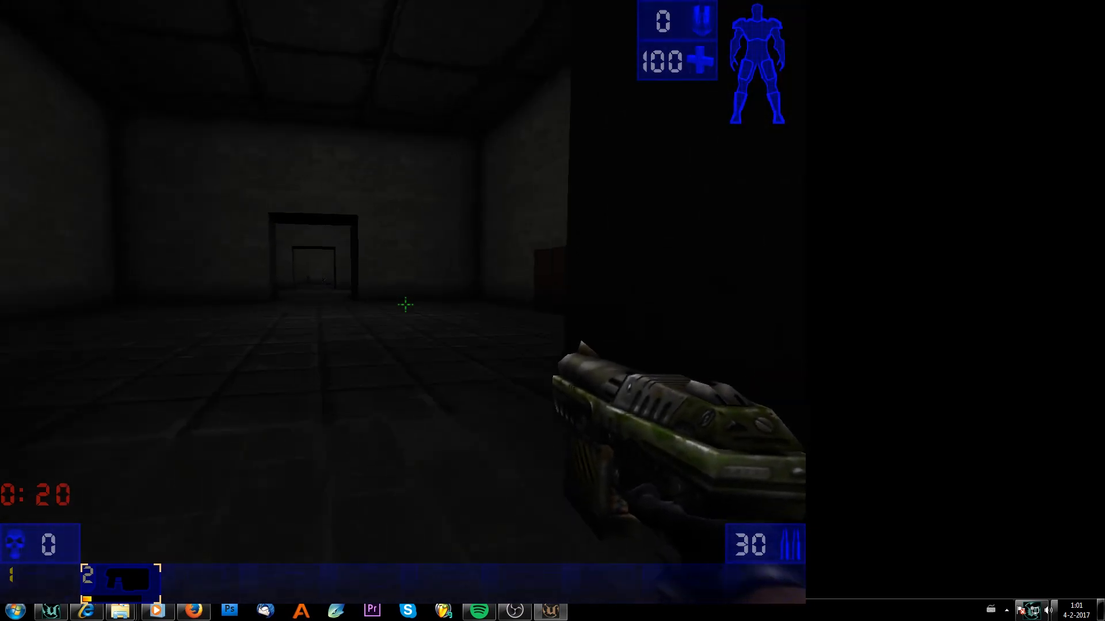
key(w)
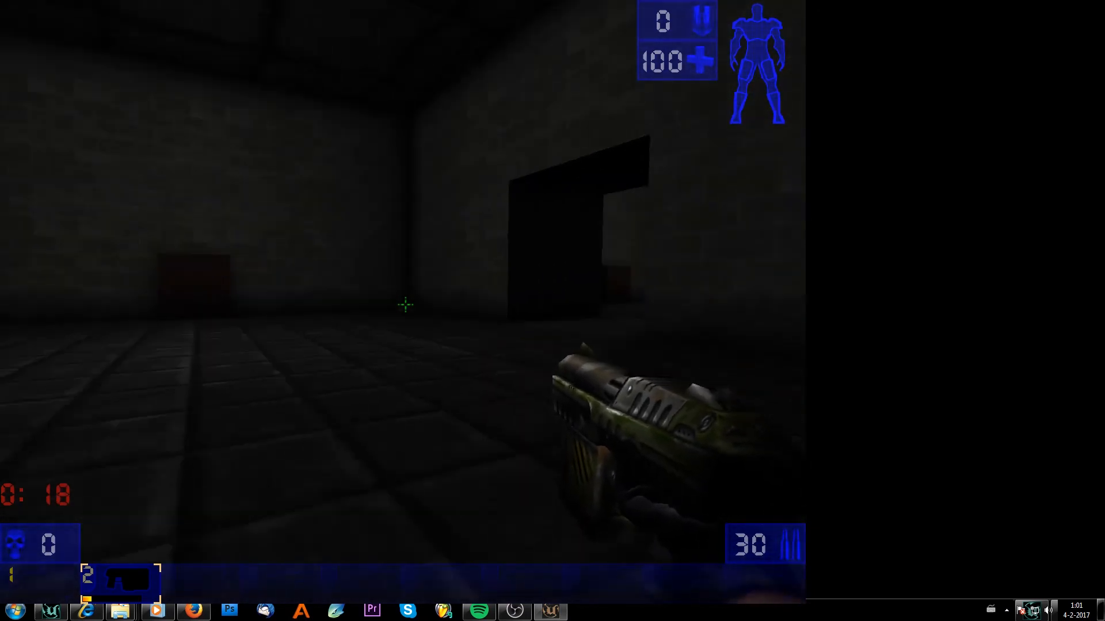
key(s)
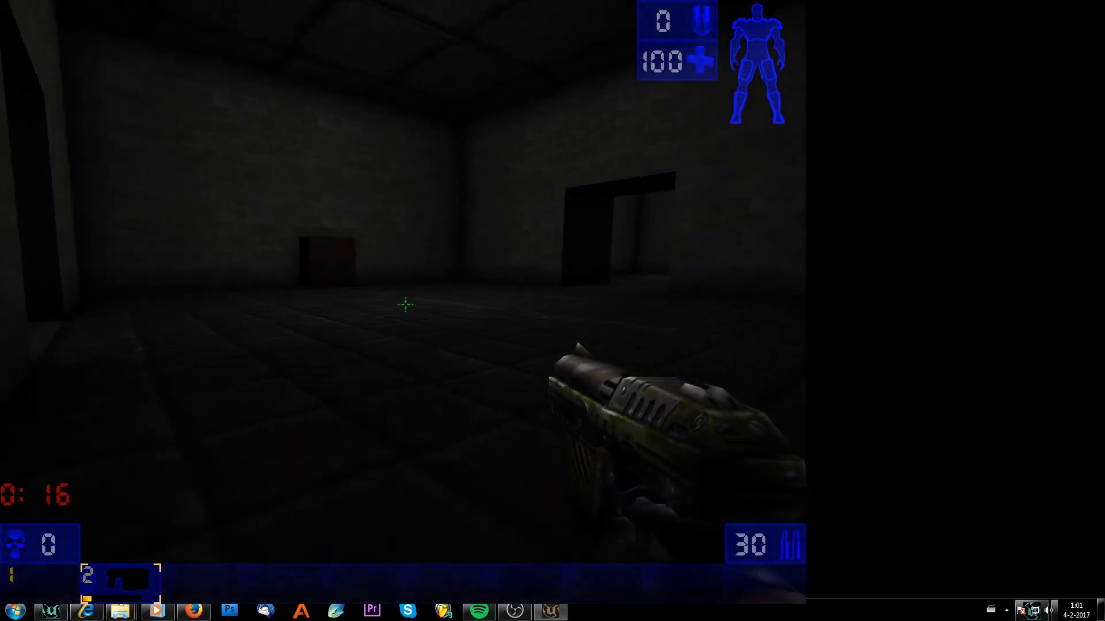
key(w)
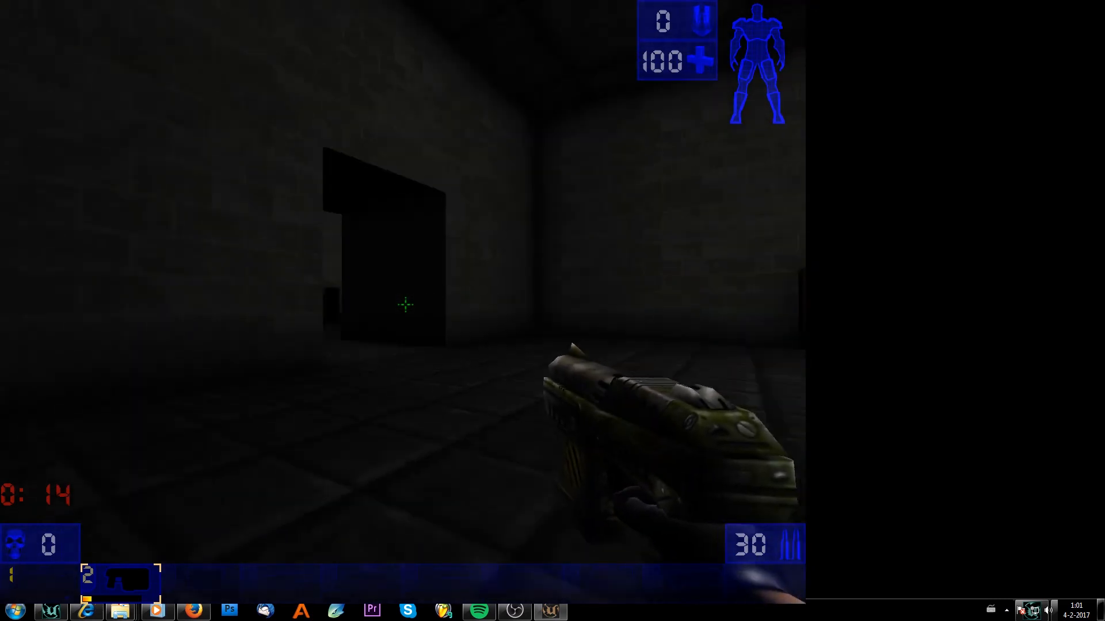
key(w)
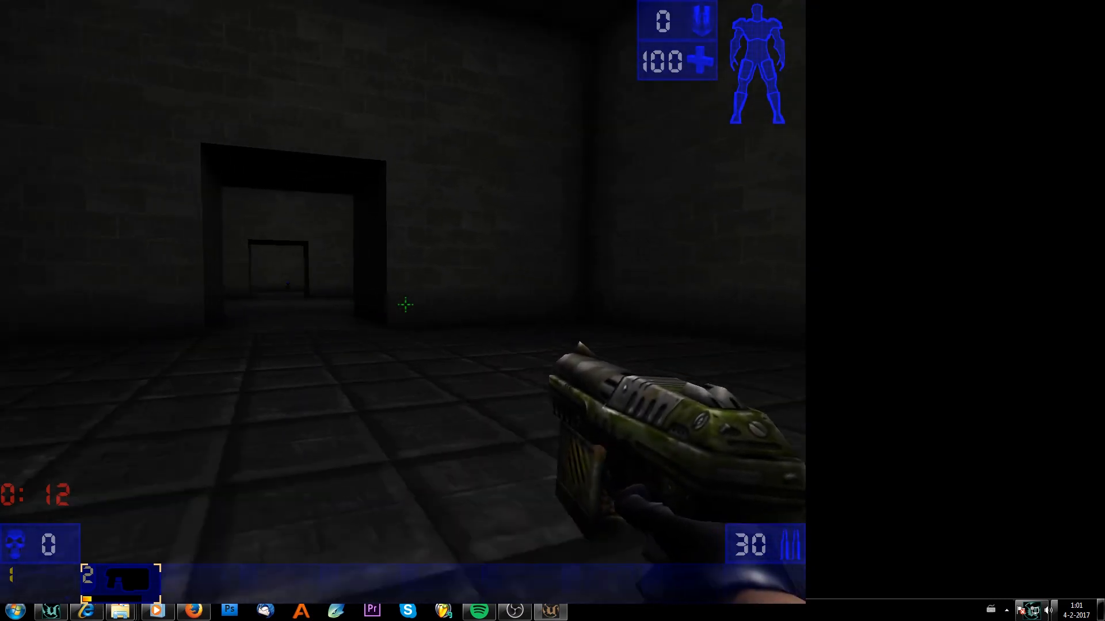